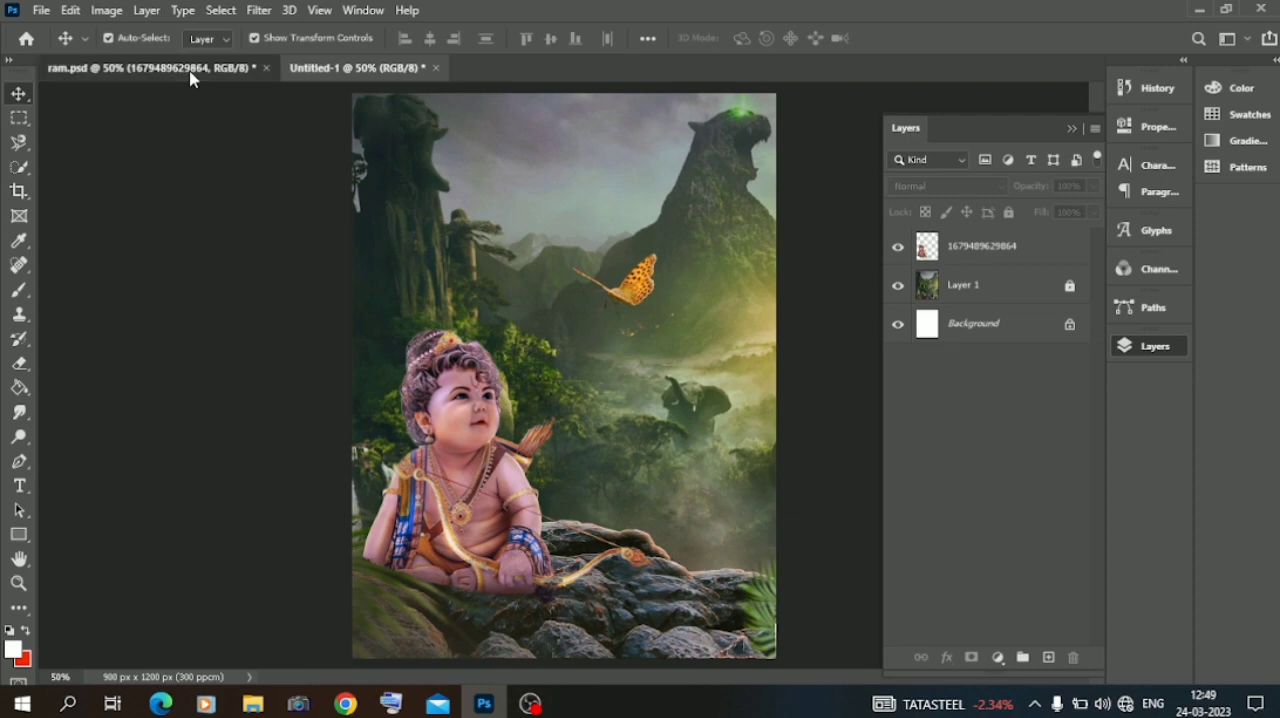
Copy the temple from ram.psd into the Untitled-1 composition and place it in the valley behind the child.
{"action": "left_click", "coordinate": [160, 67]}
{"action": "left_click_drag", "start_coordinate": [685, 280], "coordinate": [632, 266]}
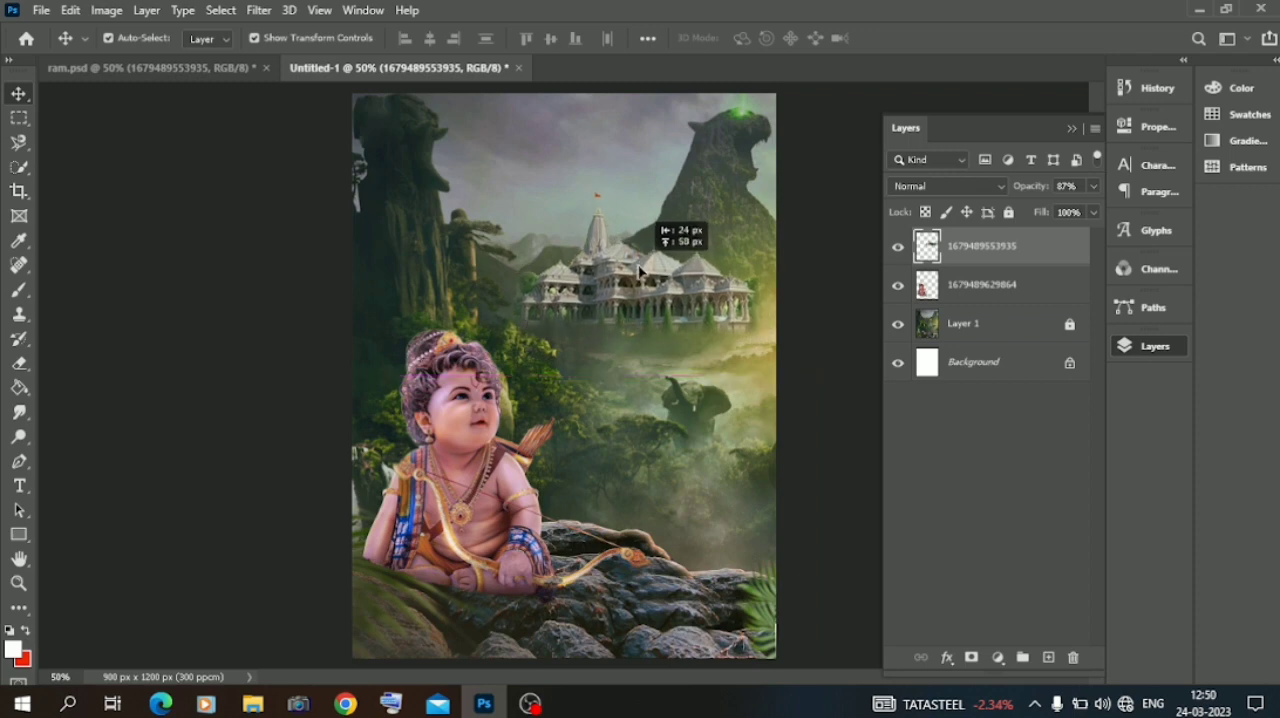
{"action": "left_click", "coordinate": [255, 284]}
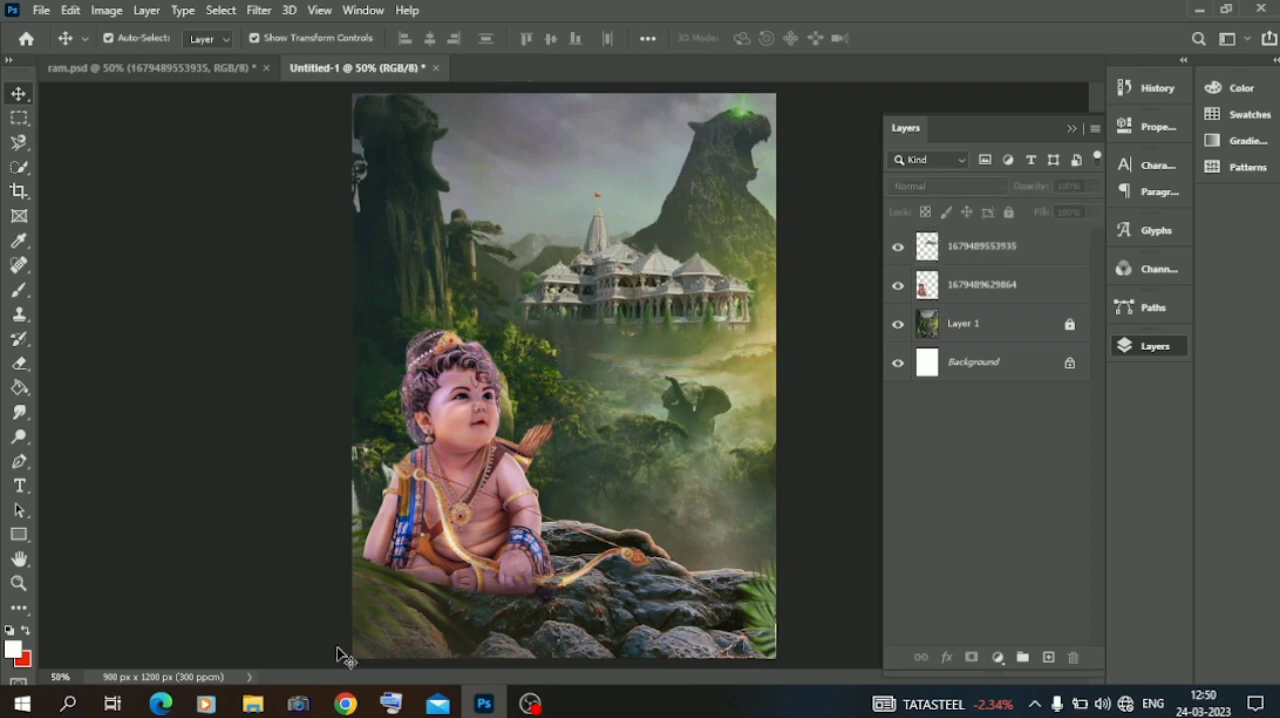
Copy the butterfly from ram.psd into Untitled-1, scaled down and placed just in front of the temple's base.
{"action": "left_click", "coordinate": [183, 76]}
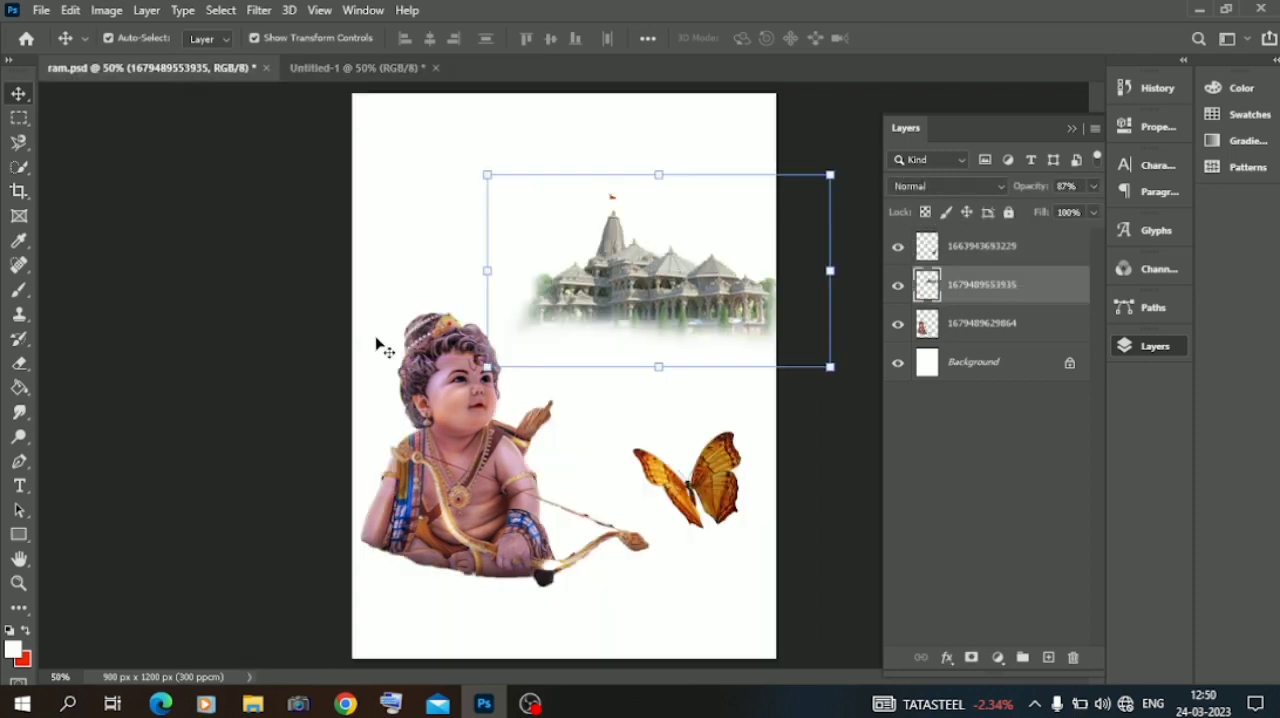
{"action": "left_click_drag", "start_coordinate": [640, 502], "coordinate": [624, 338]}
{"action": "key", "text": "Return"}
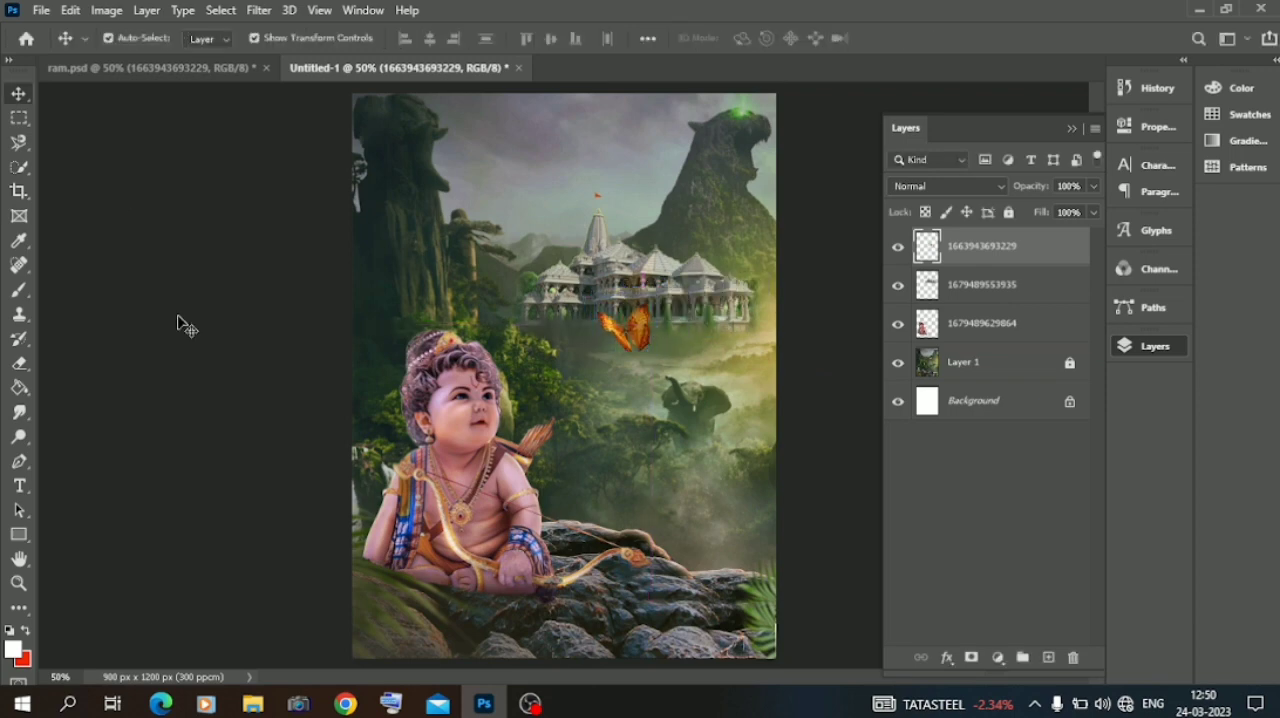
{"action": "left_click", "coordinate": [185, 325]}
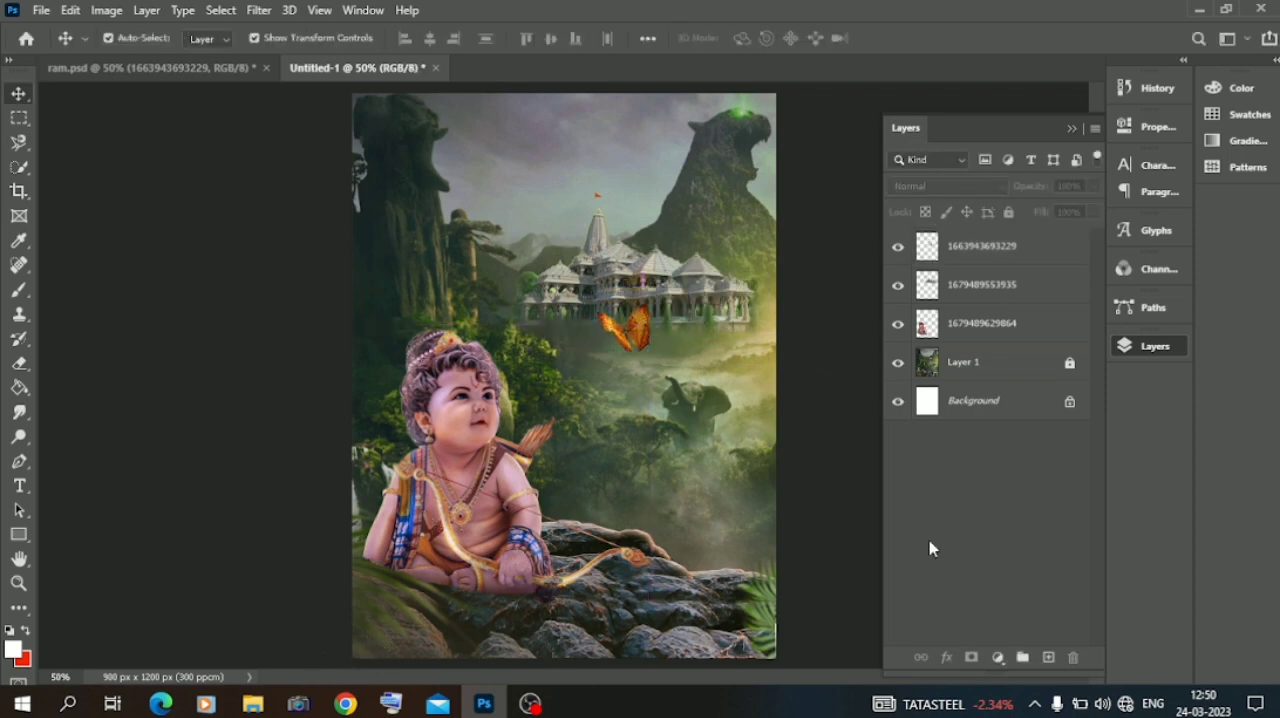
Paint white clouds across the temple's base on a new layer with the 401 px cloud brush angled at -3°, and move that layer below the butterfly.
{"action": "left_click", "coordinate": [1049, 656]}
{"action": "left_click", "coordinate": [19, 289]}
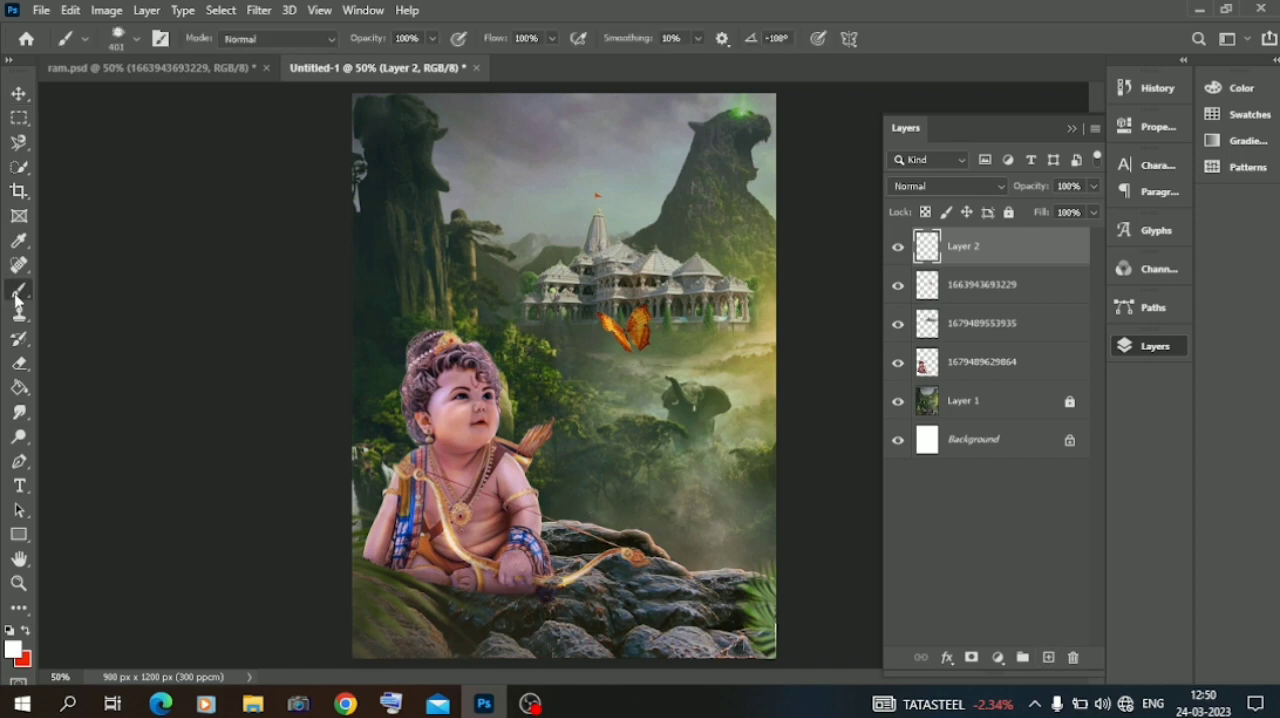
{"action": "right_click", "coordinate": [557, 327]}
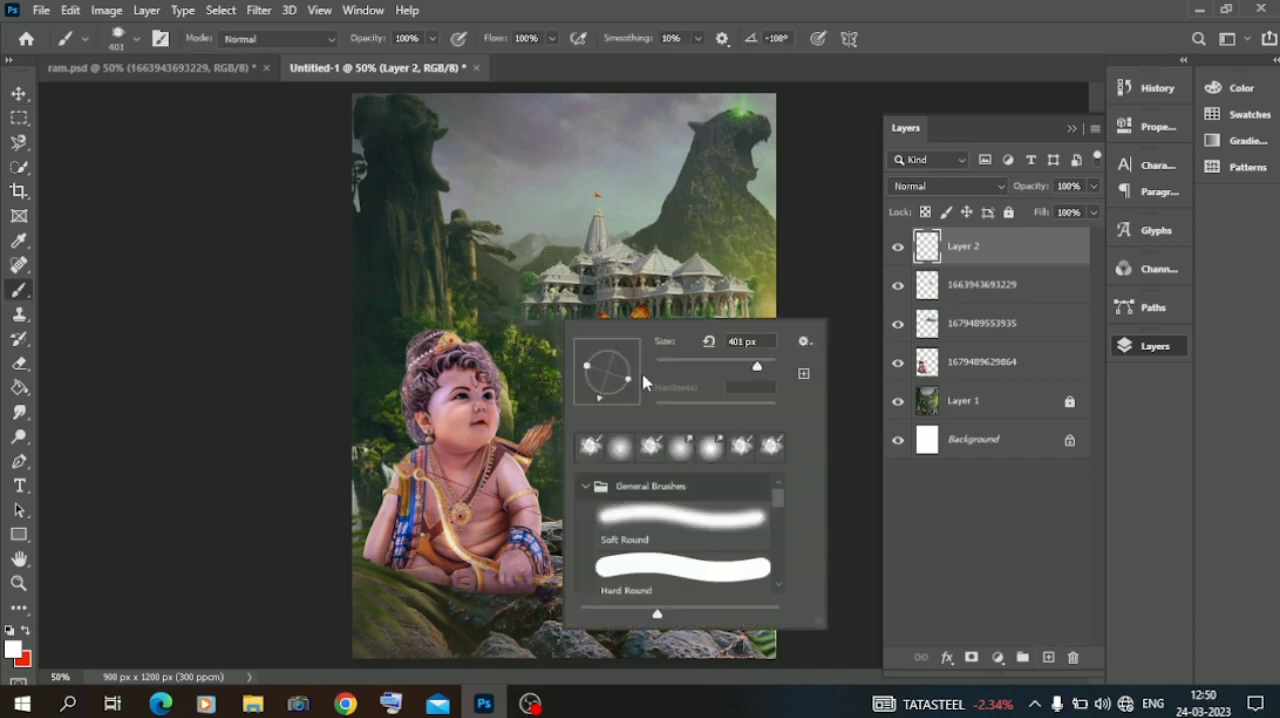
{"action": "left_click", "coordinate": [635, 373]}
{"action": "left_click", "coordinate": [547, 314]}
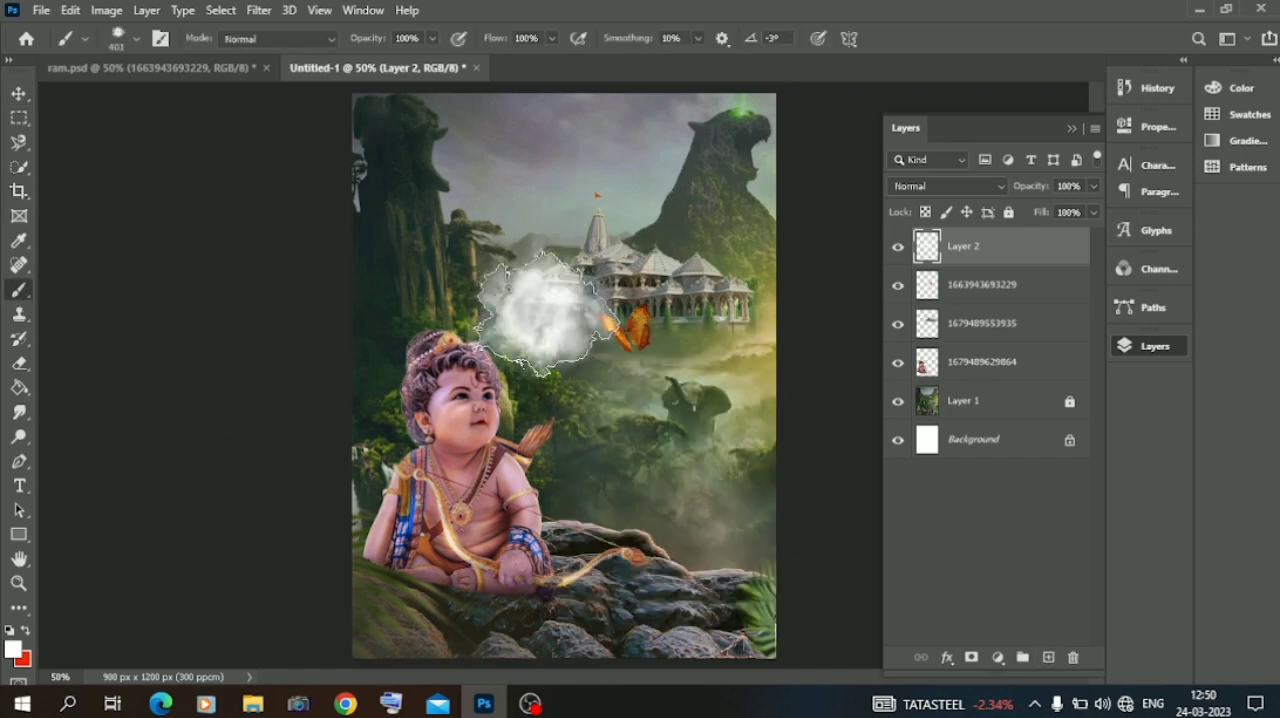
{"action": "left_click", "coordinate": [621, 323]}
{"action": "left_click", "coordinate": [717, 332]}
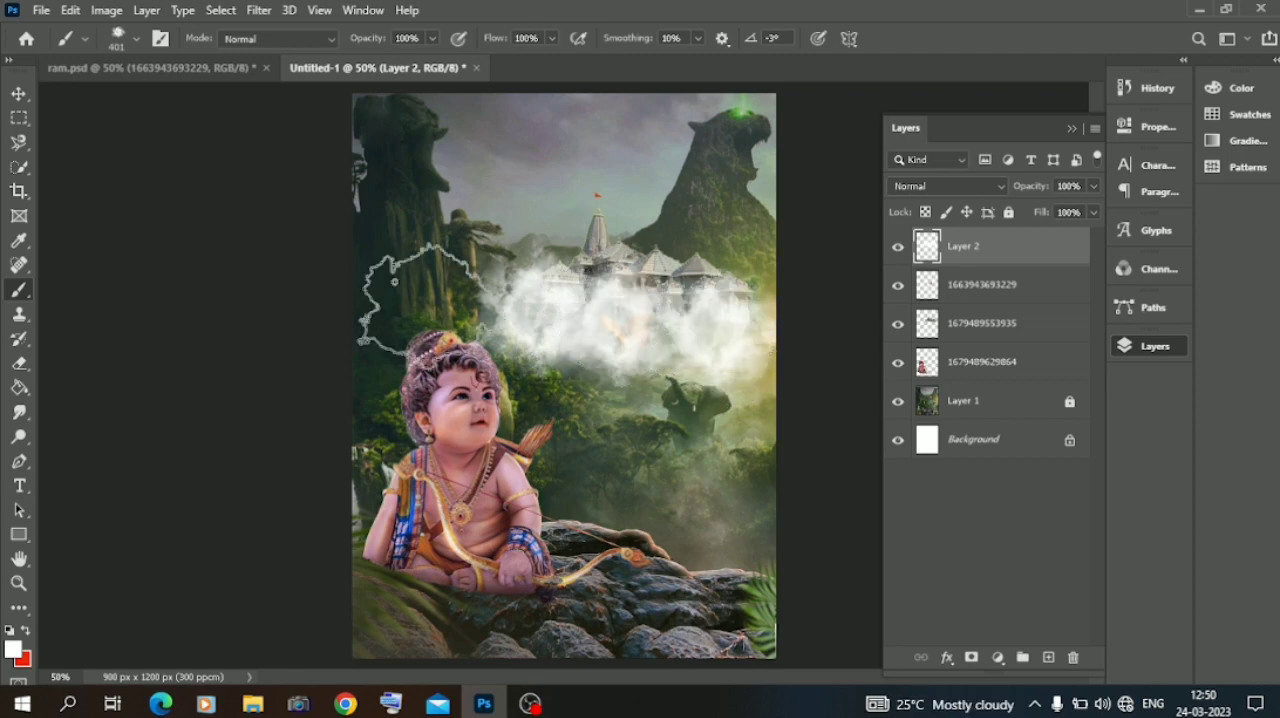
{"action": "left_click", "coordinate": [18, 93]}
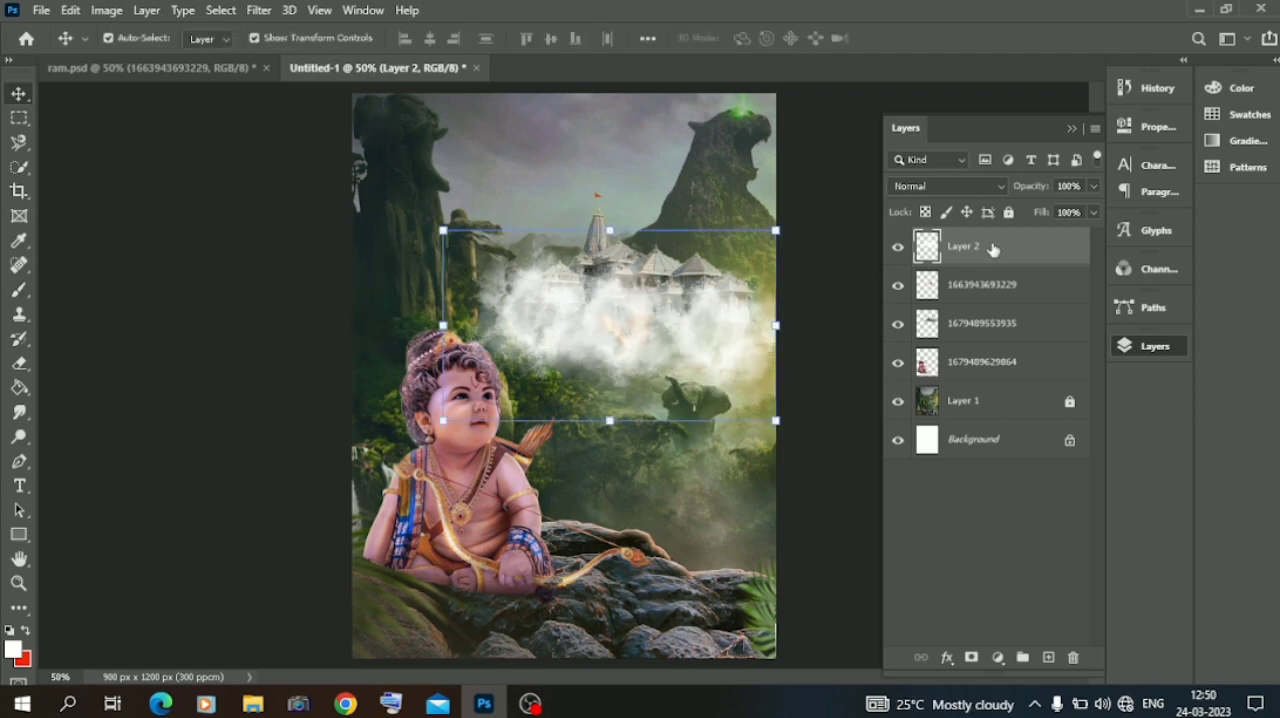
{"action": "left_click_drag", "start_coordinate": [992, 249], "coordinate": [984, 296]}
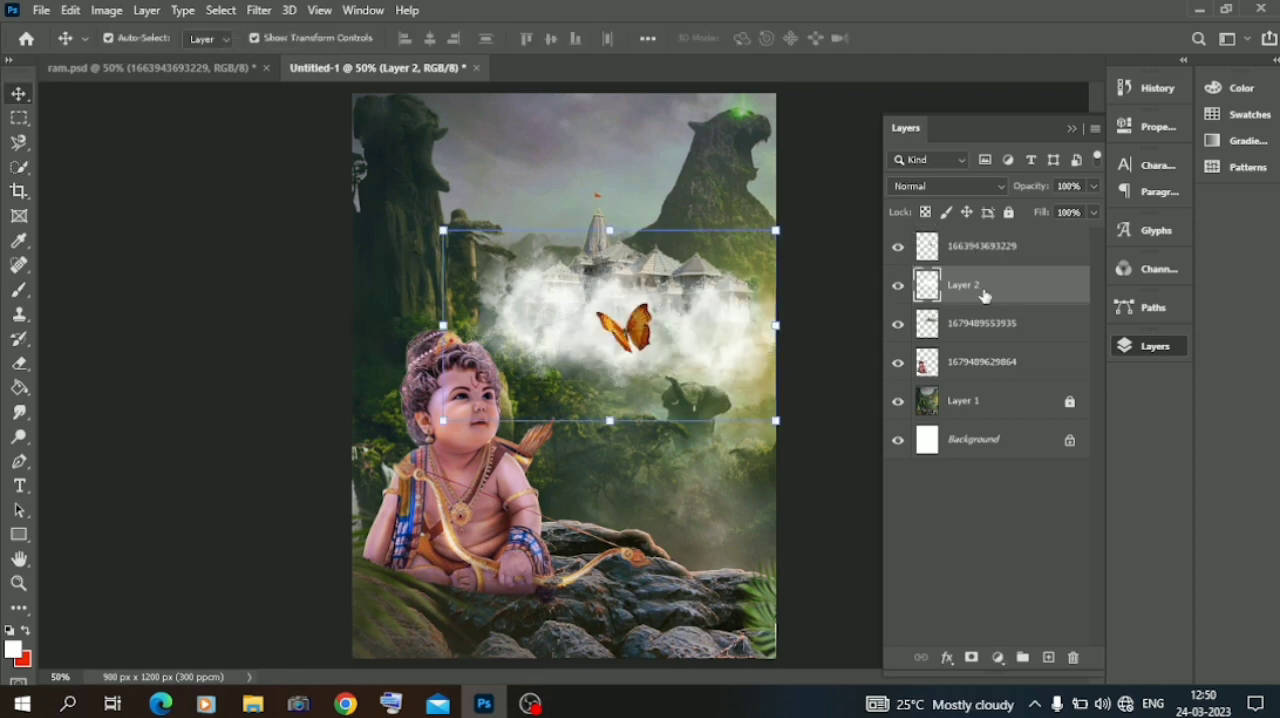
Apply a Gaussian Blur with a 64.0 pixel radius to the cloud layer and scale the layer to about 92%.
{"action": "left_click", "coordinate": [259, 10]}
{"action": "mouse_move", "coordinate": [271, 220]}
{"action": "left_click", "coordinate": [540, 292]}
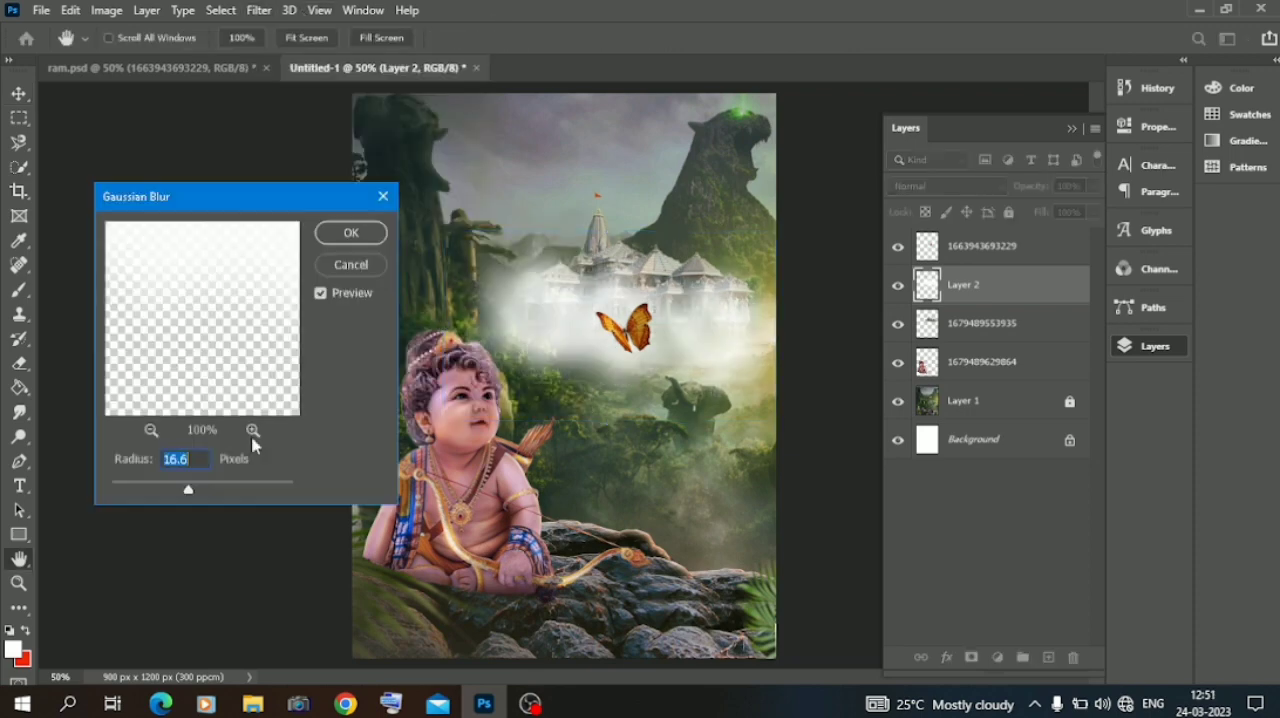
{"action": "left_click_drag", "start_coordinate": [204, 490], "coordinate": [217, 490]}
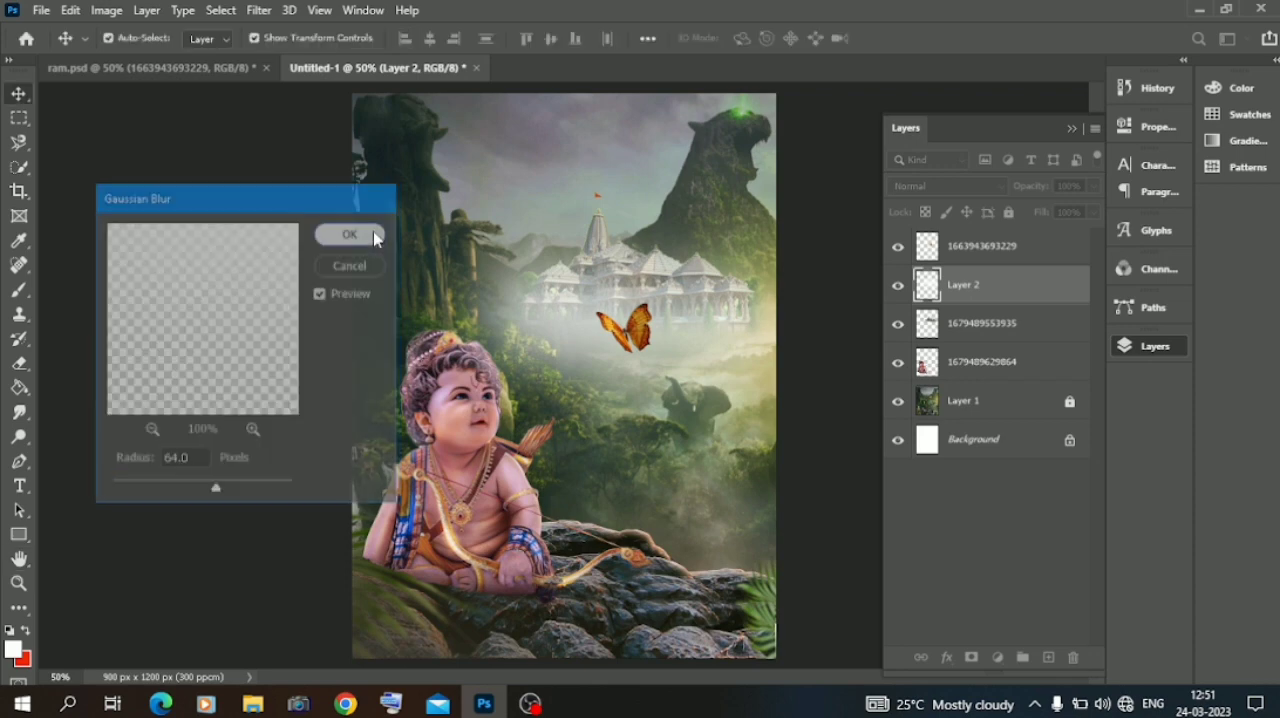
{"action": "left_click", "coordinate": [373, 231]}
{"action": "left_click_drag", "start_coordinate": [405, 180], "coordinate": [434, 205]}
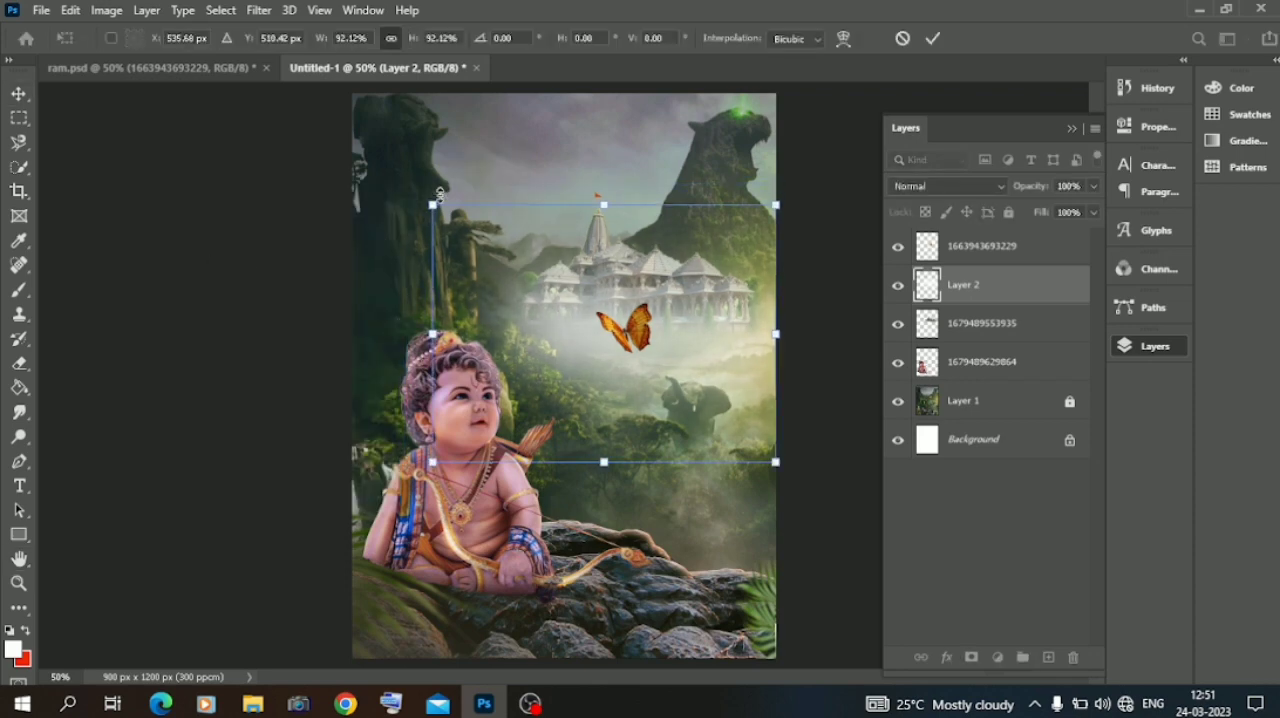
{"action": "key", "text": "Return"}
Try other opacity levels on the temple layer and set it back to 87%.
{"action": "left_click", "coordinate": [673, 258]}
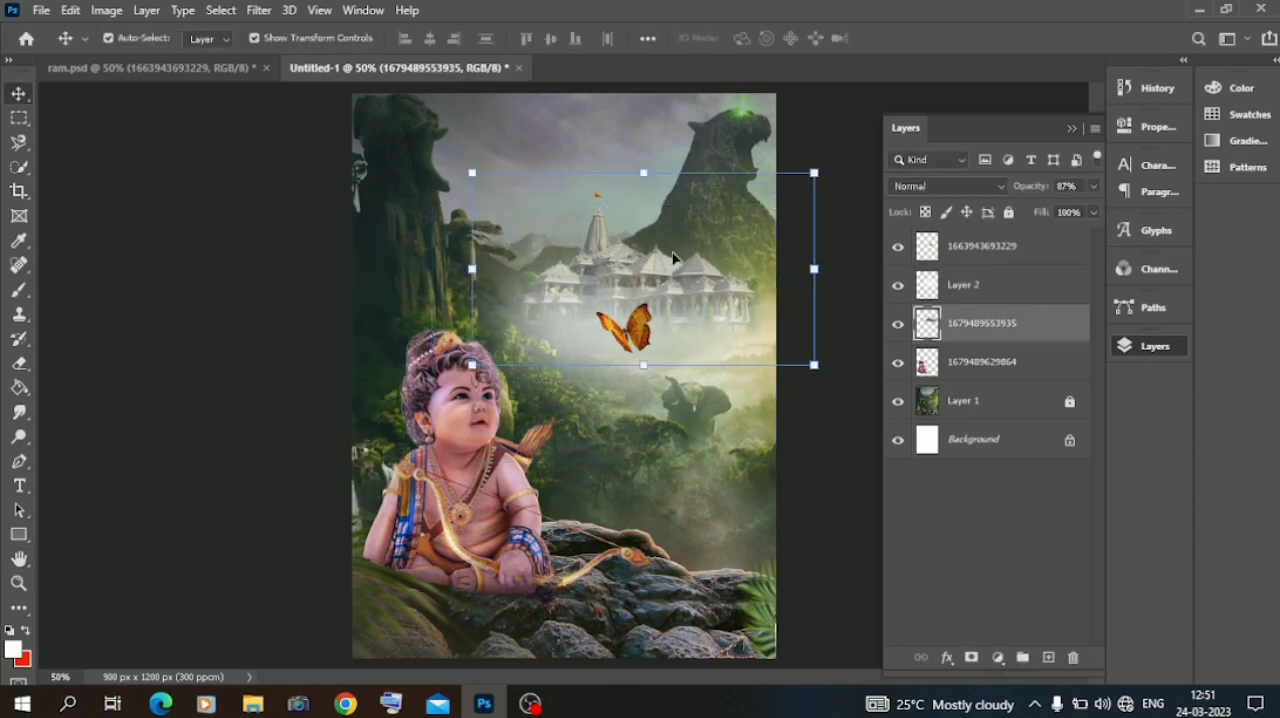
{"action": "left_click", "coordinate": [1092, 186]}
{"action": "left_click_drag", "start_coordinate": [1053, 213], "coordinate": [1088, 213]}
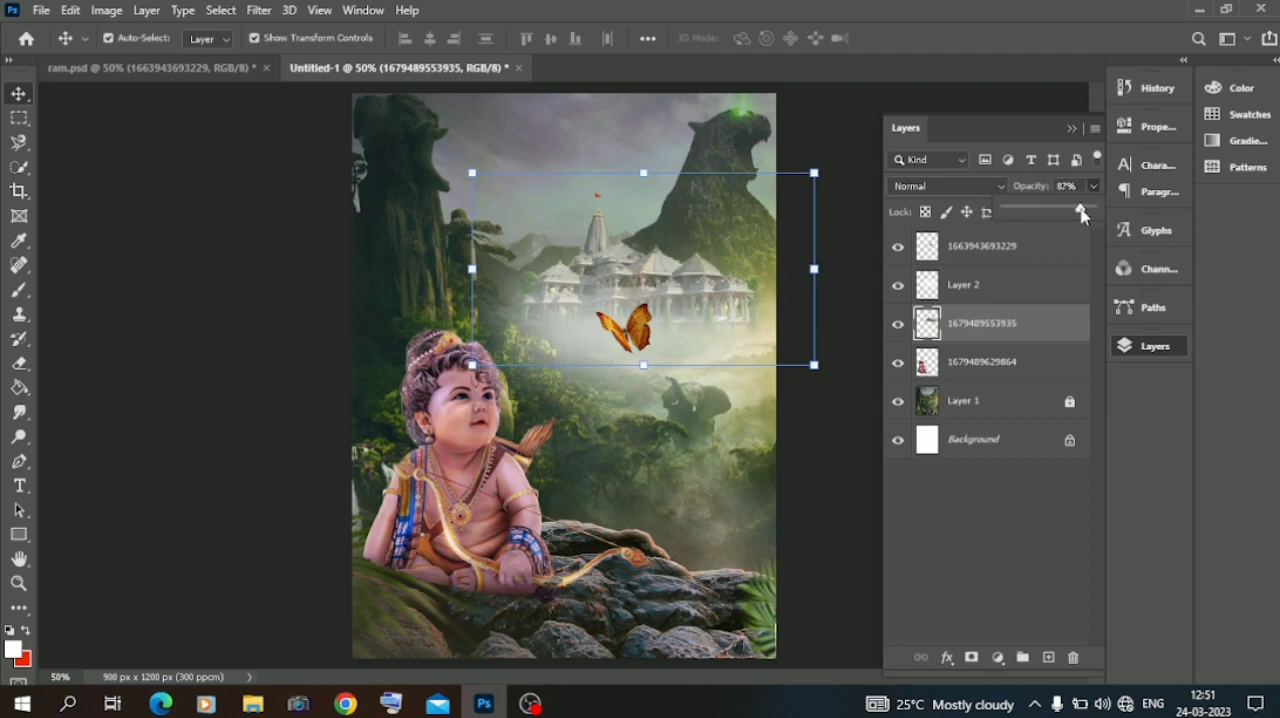
{"action": "left_click", "coordinate": [218, 333]}
Apply Auto Color to the temple layer.
{"action": "left_click", "coordinate": [531, 270]}
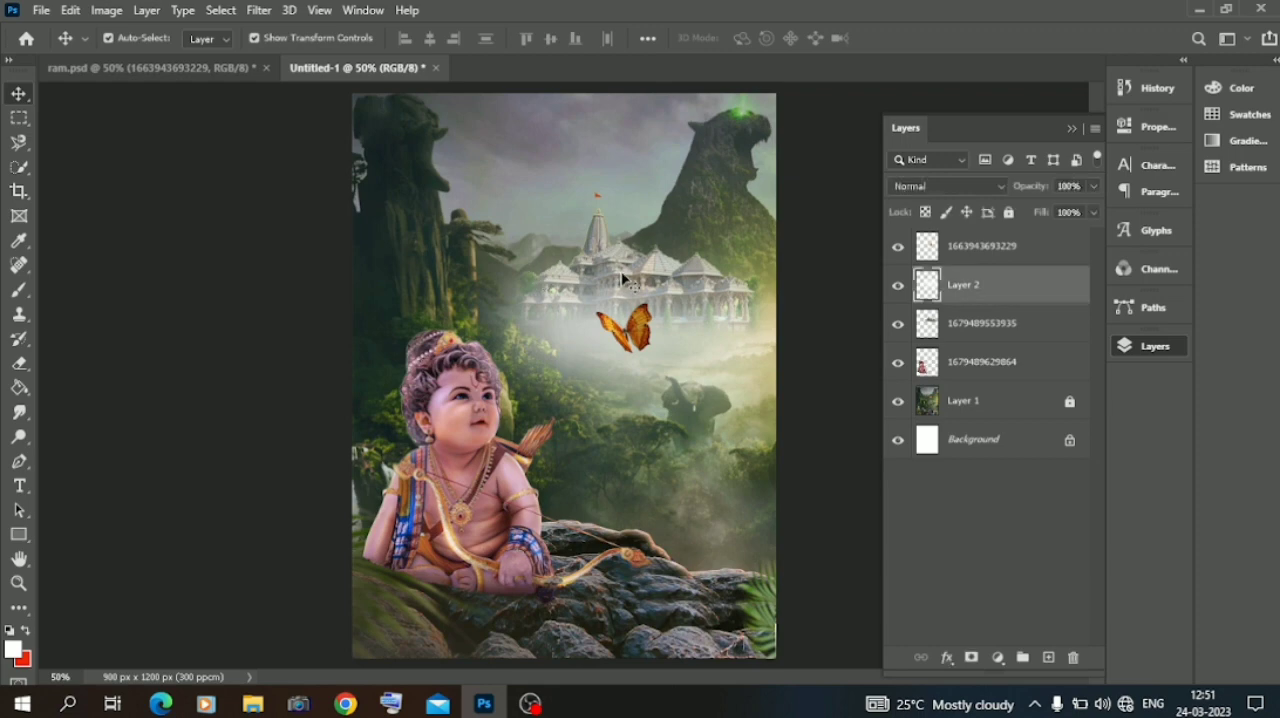
{"action": "left_click", "coordinate": [968, 329]}
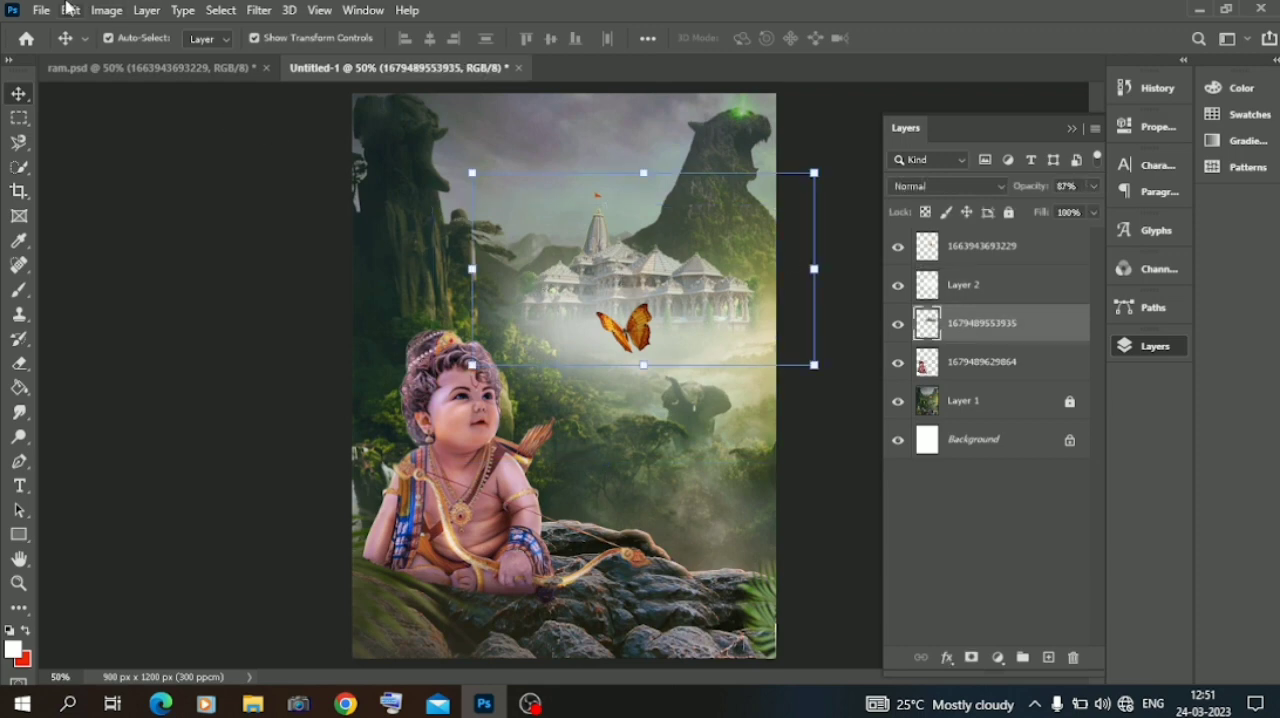
{"action": "left_click", "coordinate": [104, 12]}
{"action": "left_click", "coordinate": [120, 123]}
{"action": "left_click", "coordinate": [214, 203]}
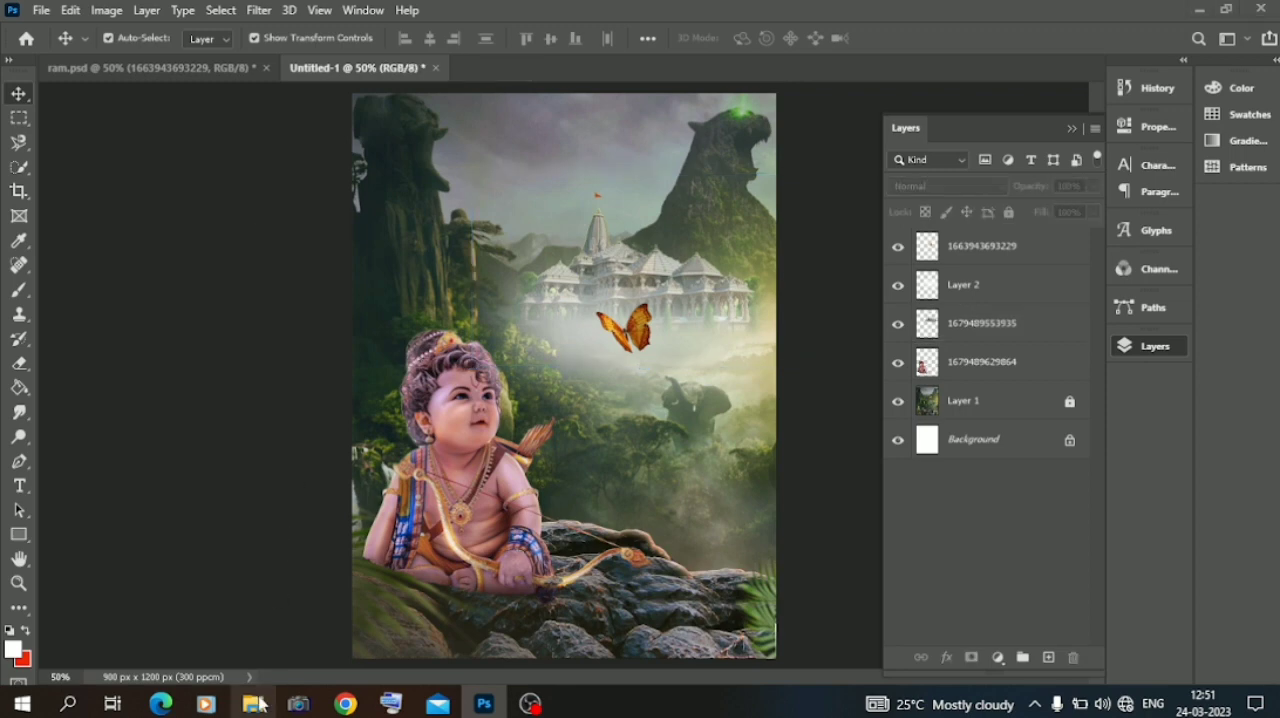
Place the deer image from the Downloads folder into the composition and flip it horizontally.
{"action": "left_click", "coordinate": [256, 704]}
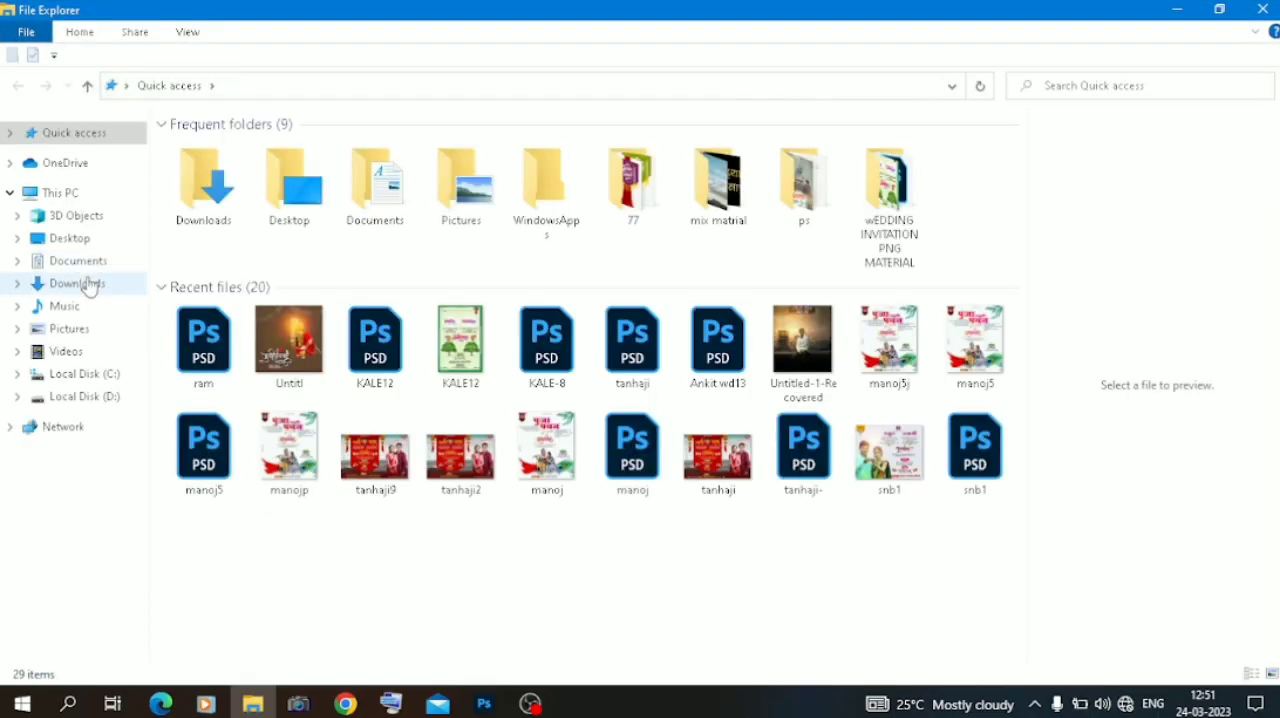
{"action": "left_click", "coordinate": [88, 287]}
{"action": "left_click_drag", "start_coordinate": [213, 193], "coordinate": [565, 380]}
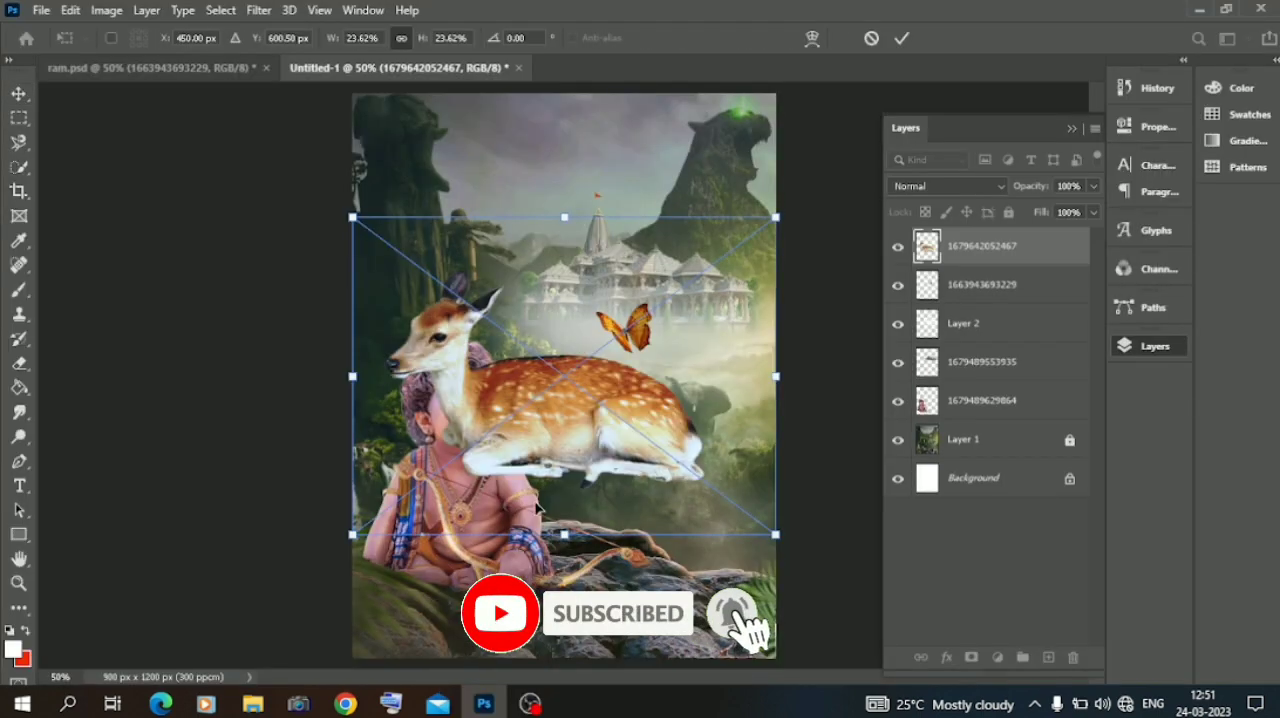
{"action": "right_click", "coordinate": [565, 380]}
{"action": "left_click", "coordinate": [610, 350]}
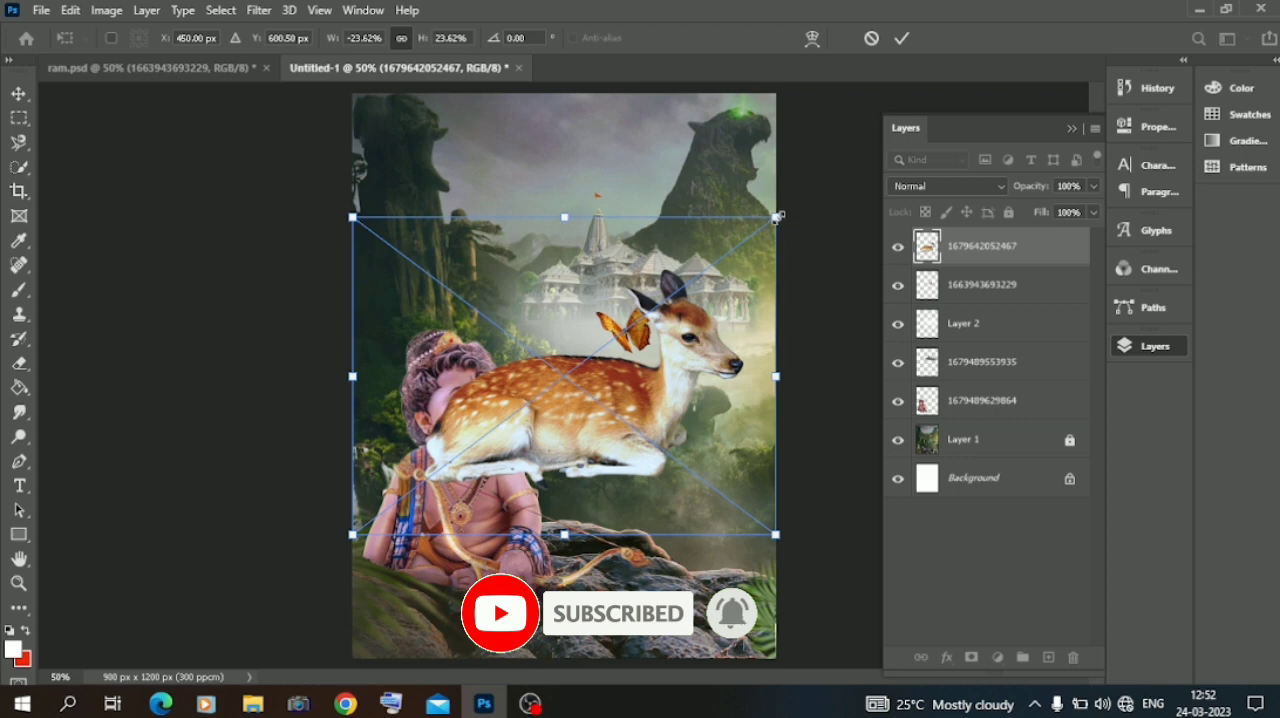
Scale the deer to about 16.64% and place it lying in front of the seated child.
{"action": "left_click_drag", "start_coordinate": [778, 217], "coordinate": [598, 353]}
{"action": "left_click_drag", "start_coordinate": [529, 446], "coordinate": [529, 592]}
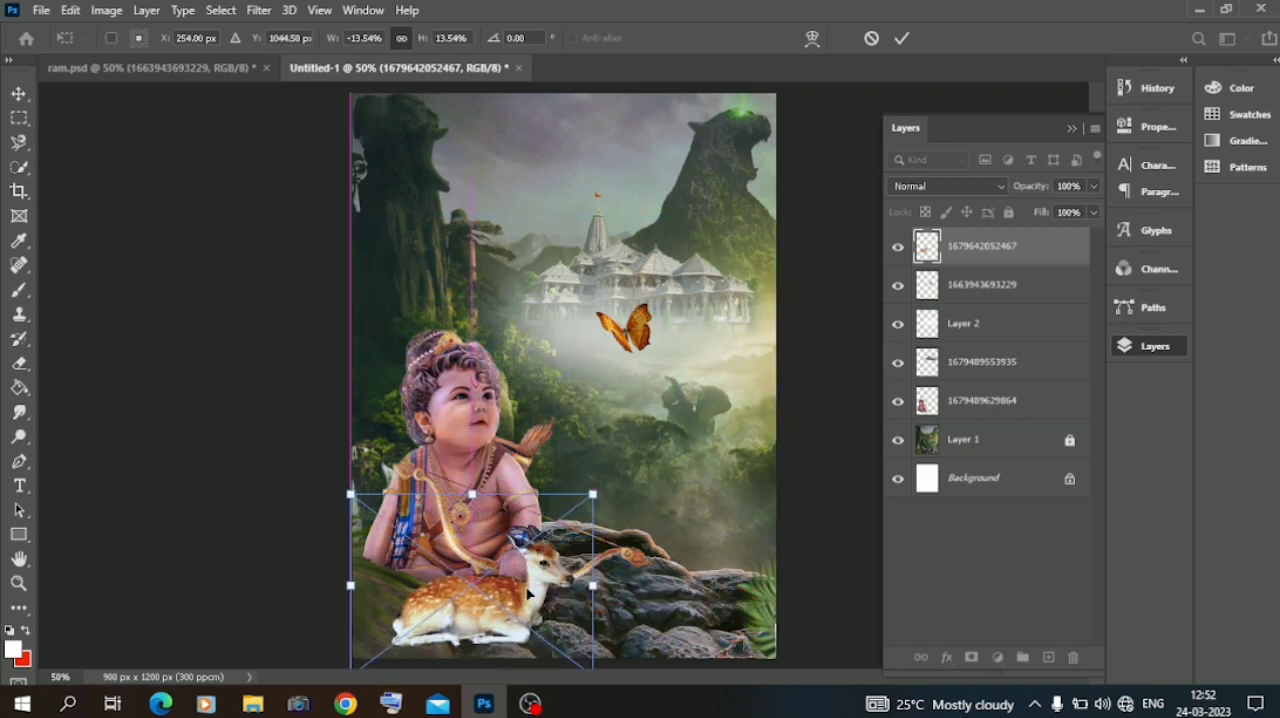
{"action": "left_click_drag", "start_coordinate": [593, 494], "coordinate": [649, 453]}
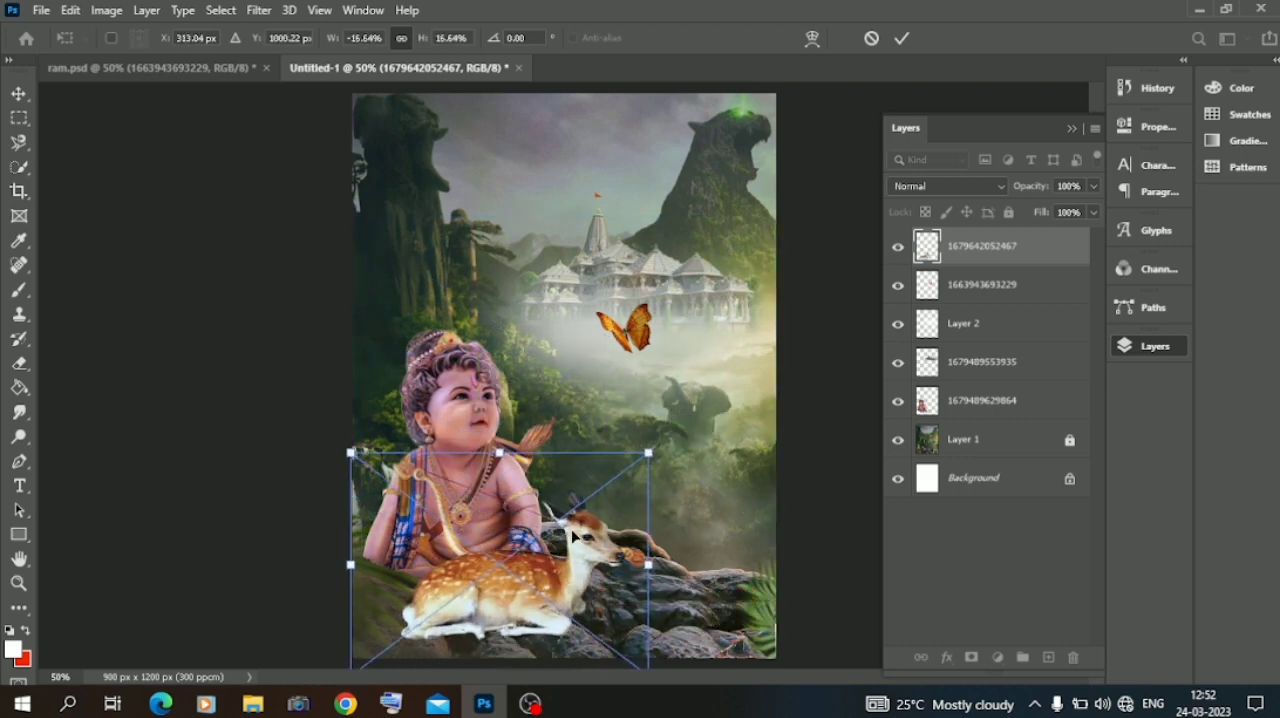
{"action": "left_click_drag", "start_coordinate": [573, 537], "coordinate": [546, 549]}
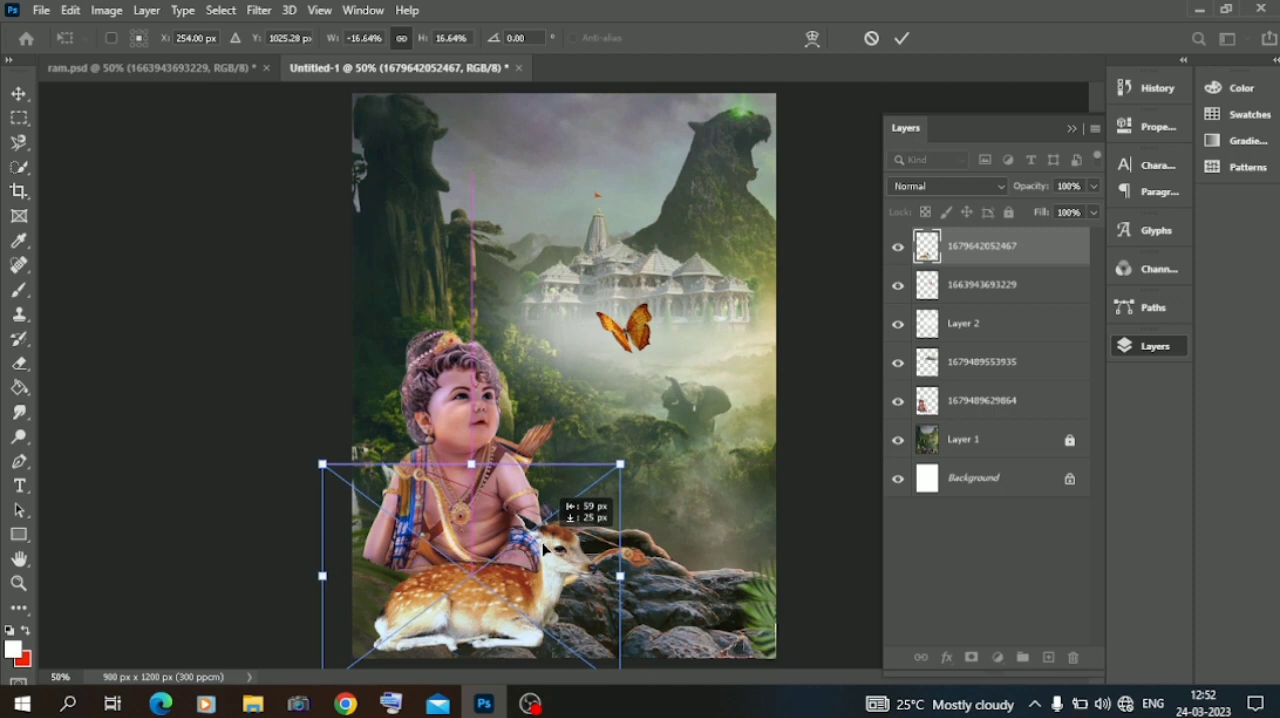
{"action": "left_click", "coordinate": [69, 209]}
{"action": "left_click", "coordinate": [77, 206]}
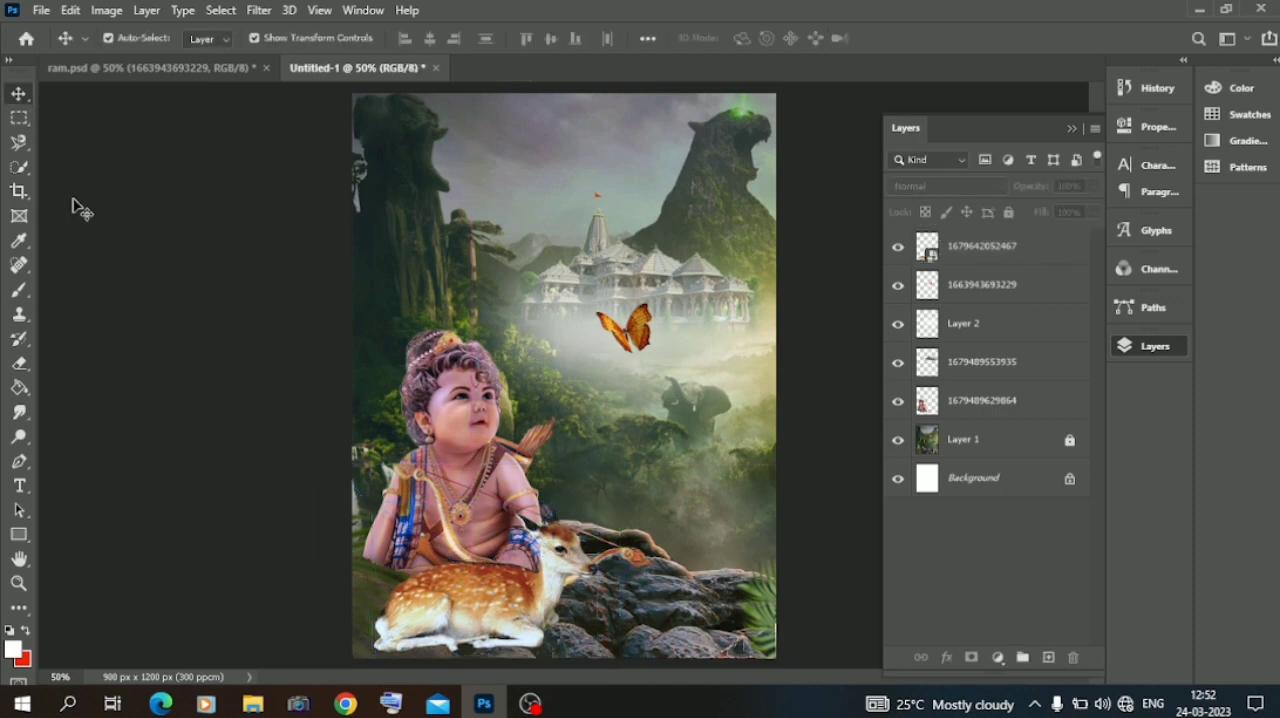
Shift the child figure slightly to the right behind the deer.
{"action": "left_click", "coordinate": [474, 477]}
{"action": "left_click_drag", "start_coordinate": [474, 477], "coordinate": [490, 475]}
{"action": "left_click", "coordinate": [175, 446]}
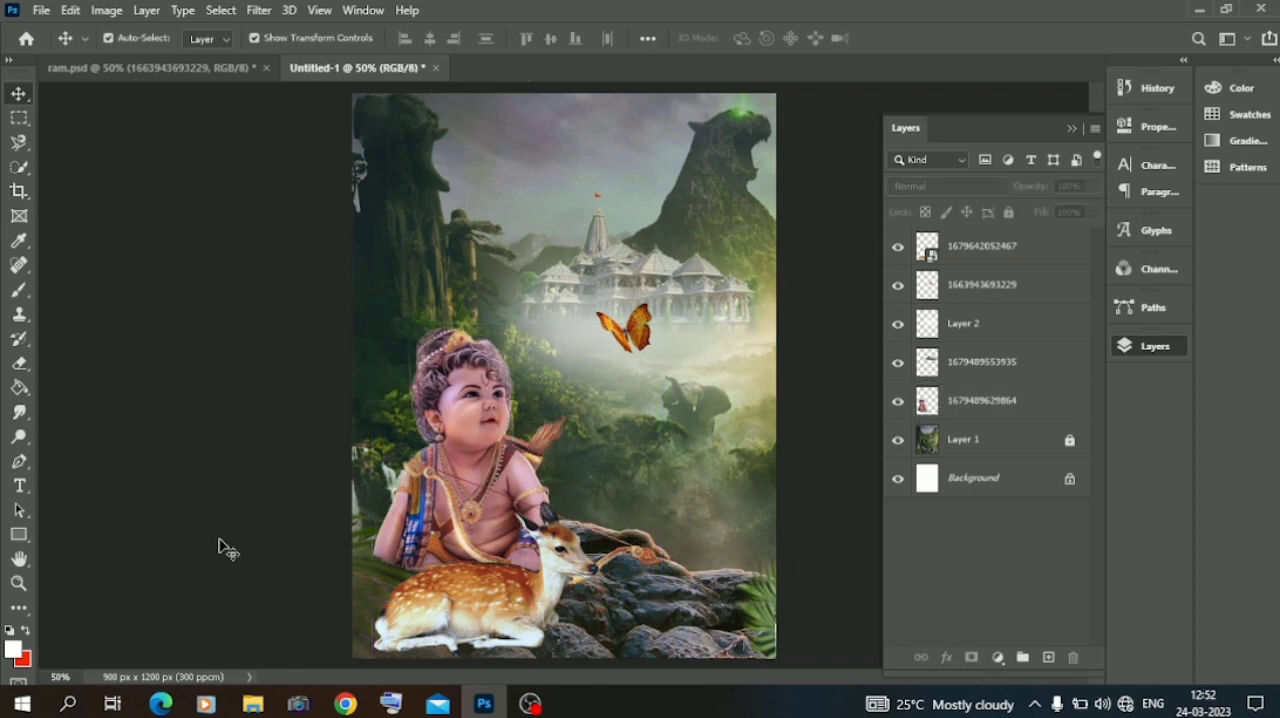
Apply Auto Tone, Auto Contrast and Auto Color to the child figure's layer.
{"action": "left_click", "coordinate": [476, 473]}
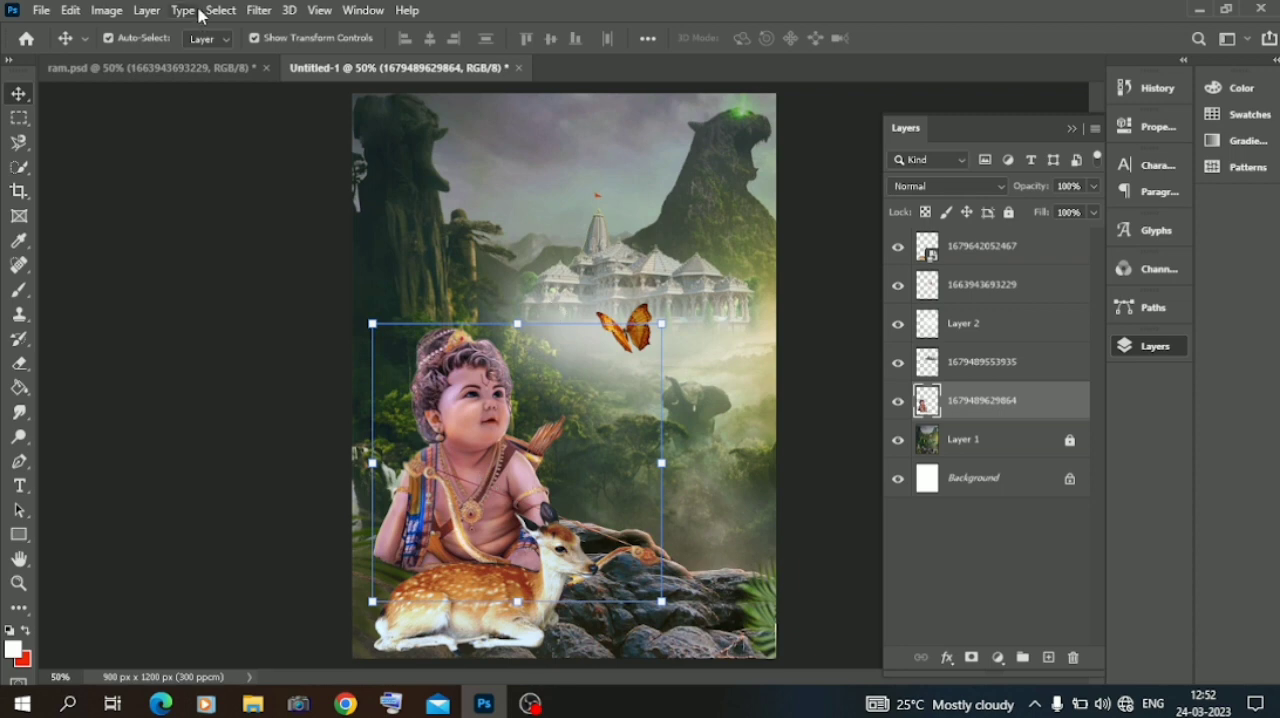
{"action": "left_click", "coordinate": [78, 14]}
{"action": "left_click", "coordinate": [63, 78]}
{"action": "left_click", "coordinate": [107, 12]}
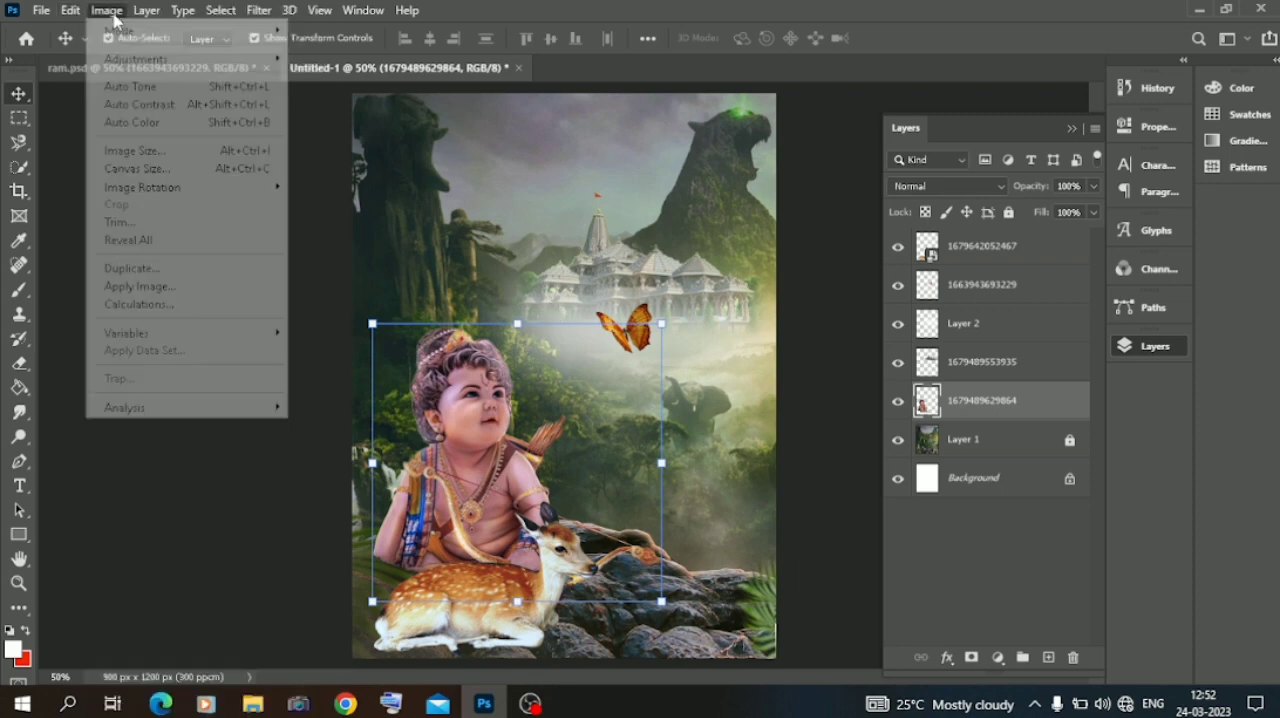
{"action": "left_click", "coordinate": [127, 89]}
{"action": "left_click", "coordinate": [108, 12]}
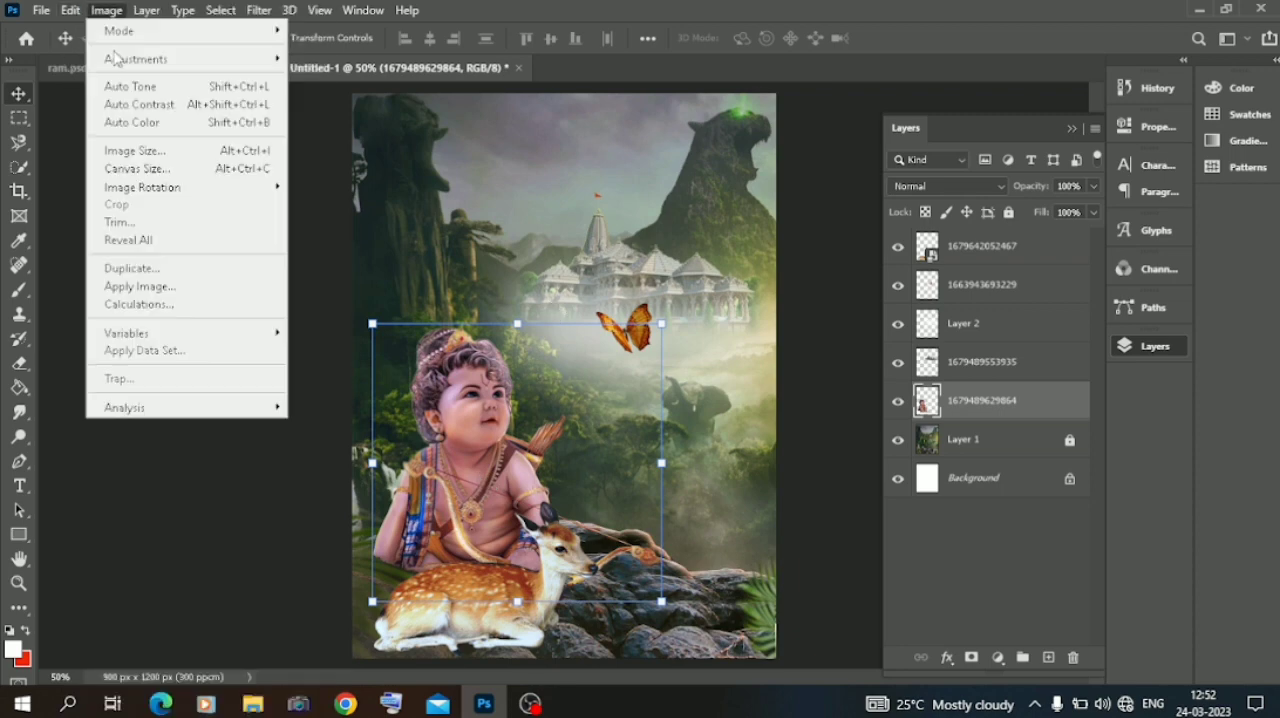
{"action": "left_click", "coordinate": [120, 104]}
{"action": "left_click", "coordinate": [107, 12]}
{"action": "left_click", "coordinate": [134, 122]}
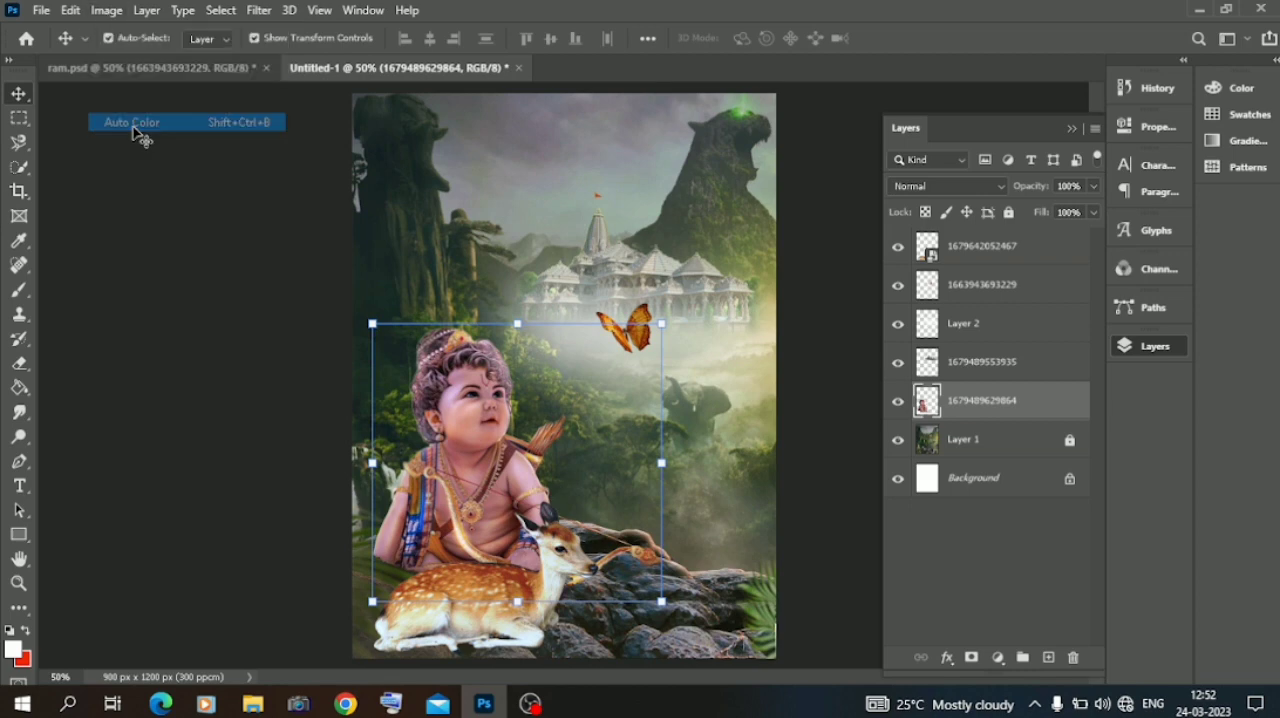
{"action": "left_click", "coordinate": [148, 230]}
Apply Auto Color, Auto Tone and Auto Contrast to the deer layer, finishing with another Auto Color pass.
{"action": "left_click", "coordinate": [470, 615]}
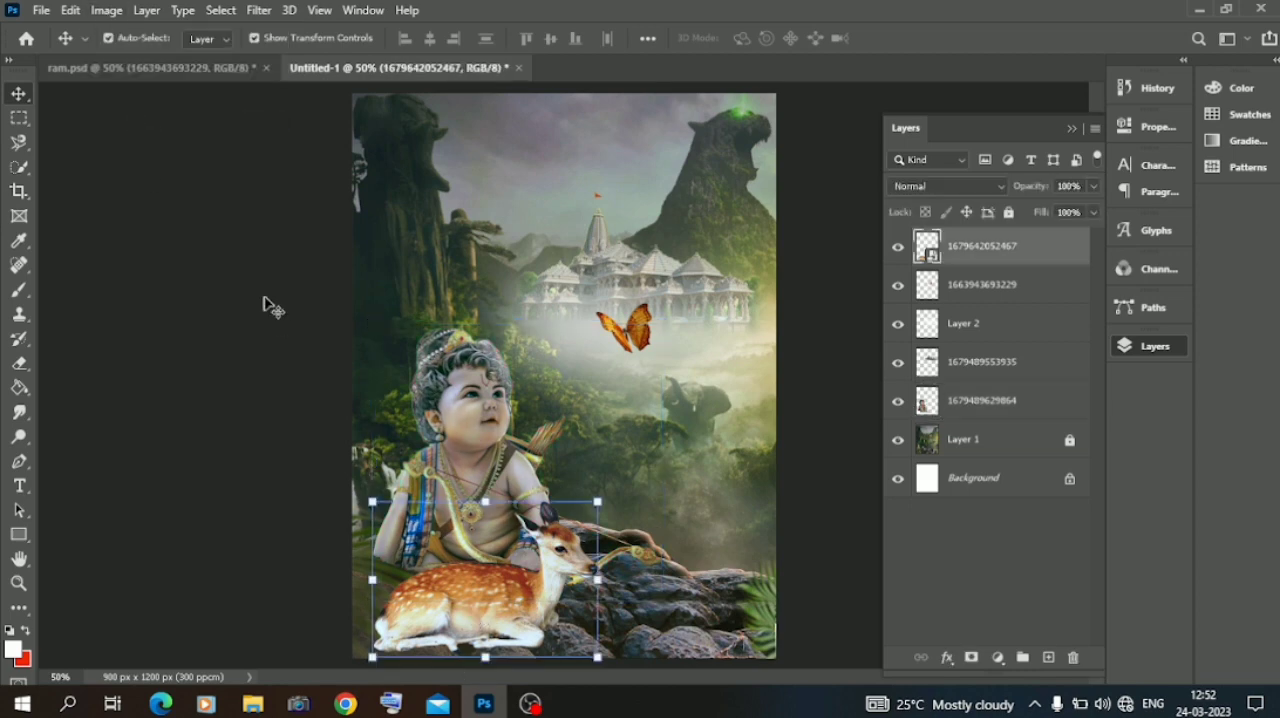
{"action": "left_click", "coordinate": [108, 10]}
{"action": "left_click", "coordinate": [134, 122]}
{"action": "left_click", "coordinate": [104, 11]}
{"action": "left_click", "coordinate": [128, 88]}
{"action": "left_click", "coordinate": [108, 12]}
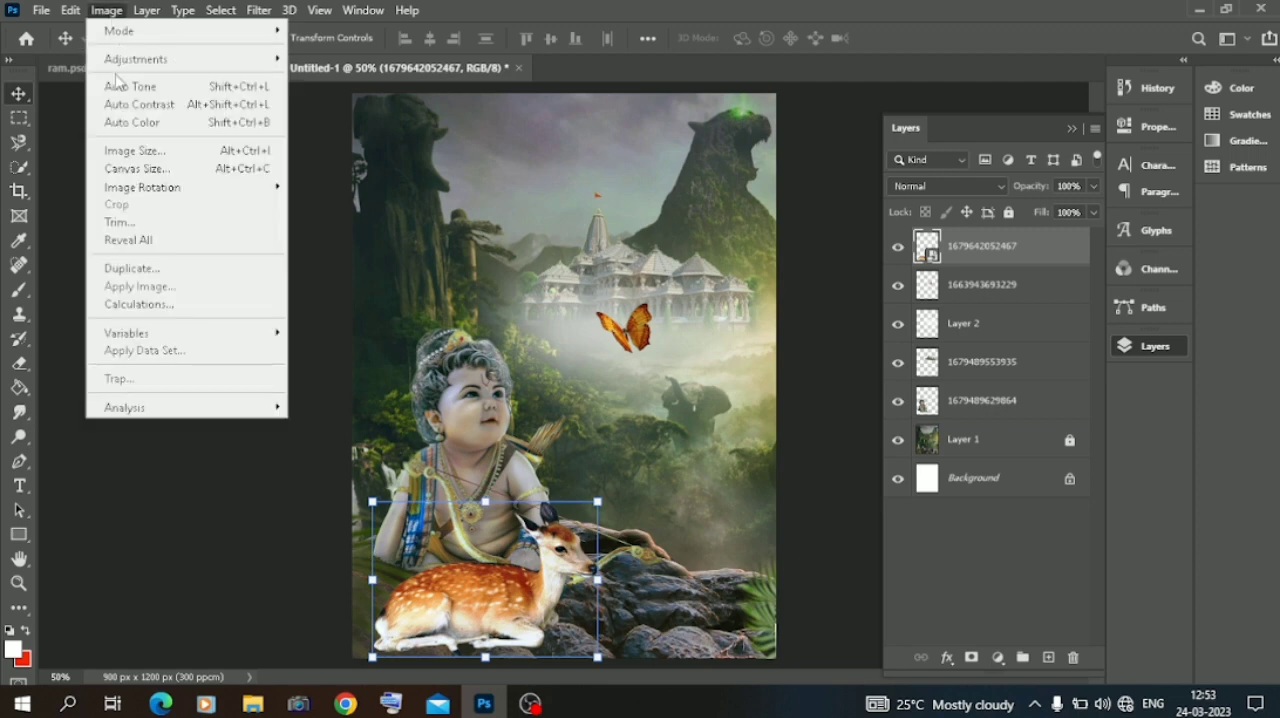
{"action": "left_click", "coordinate": [120, 104]}
{"action": "left_click", "coordinate": [100, 12]}
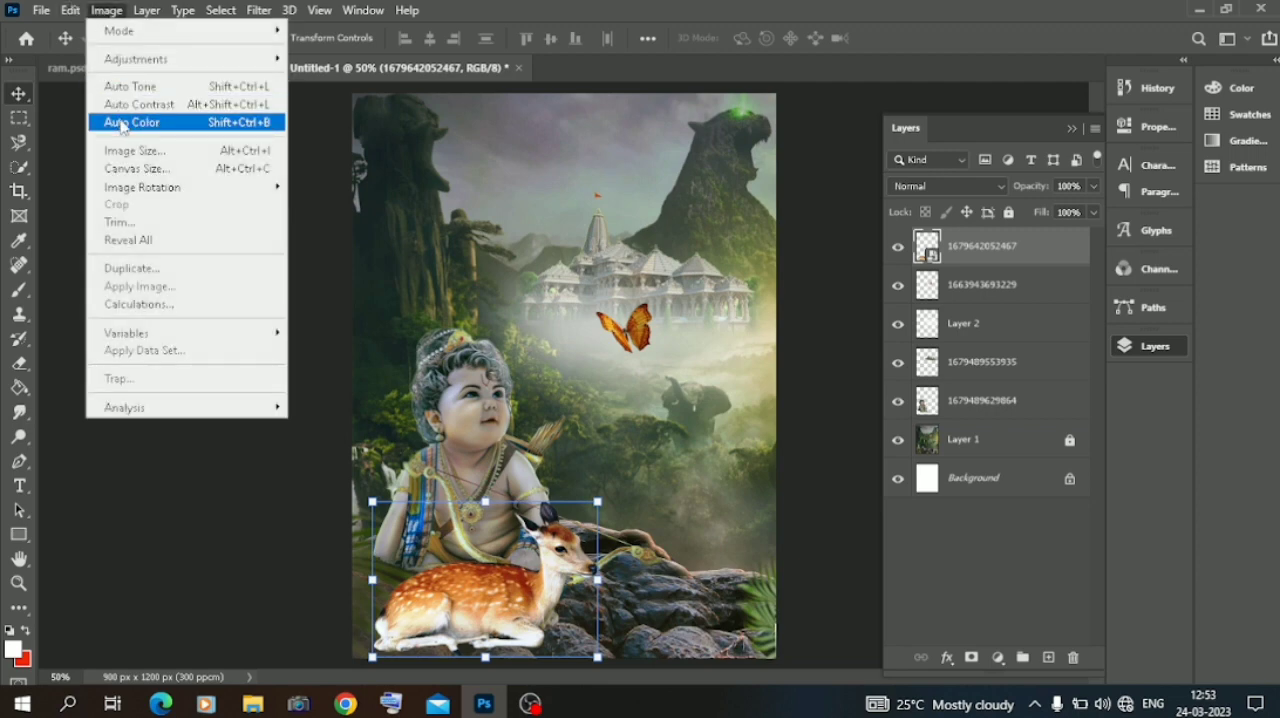
{"action": "left_click", "coordinate": [125, 122]}
{"action": "left_click", "coordinate": [180, 268]}
Shift the child figure slightly to the left behind the deer.
{"action": "left_click", "coordinate": [470, 432]}
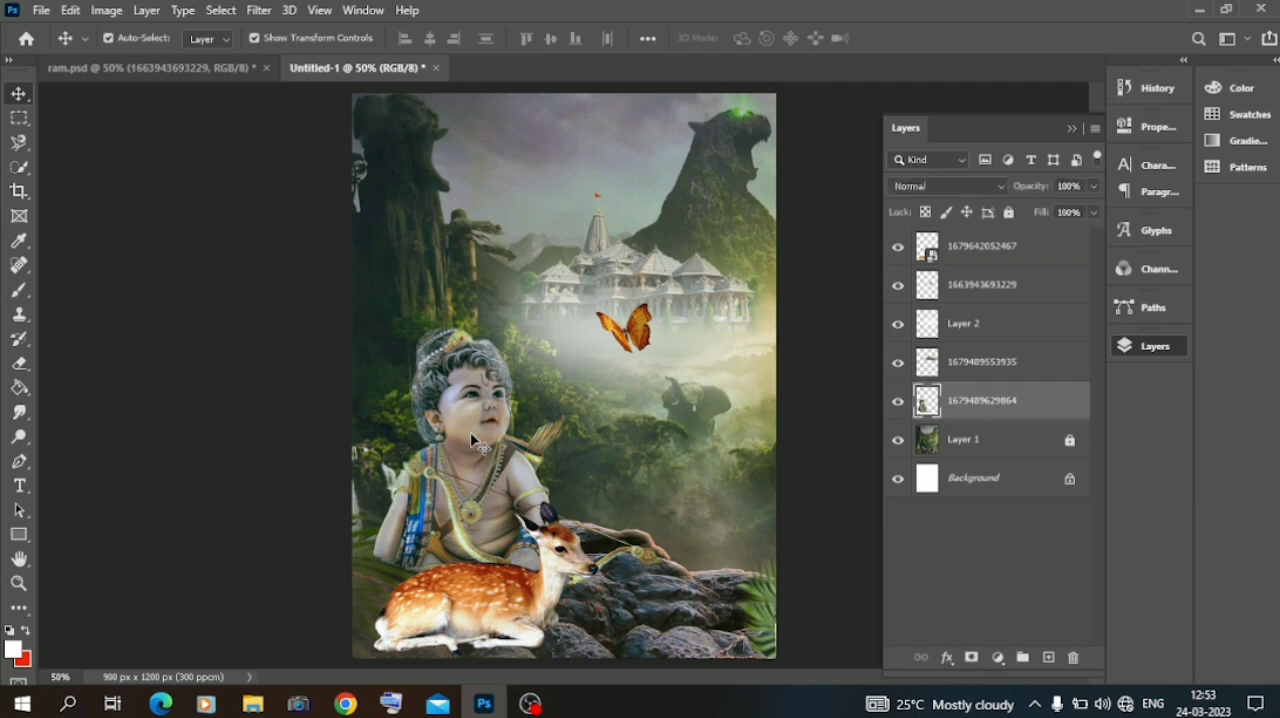
{"action": "left_click", "coordinate": [344, 256]}
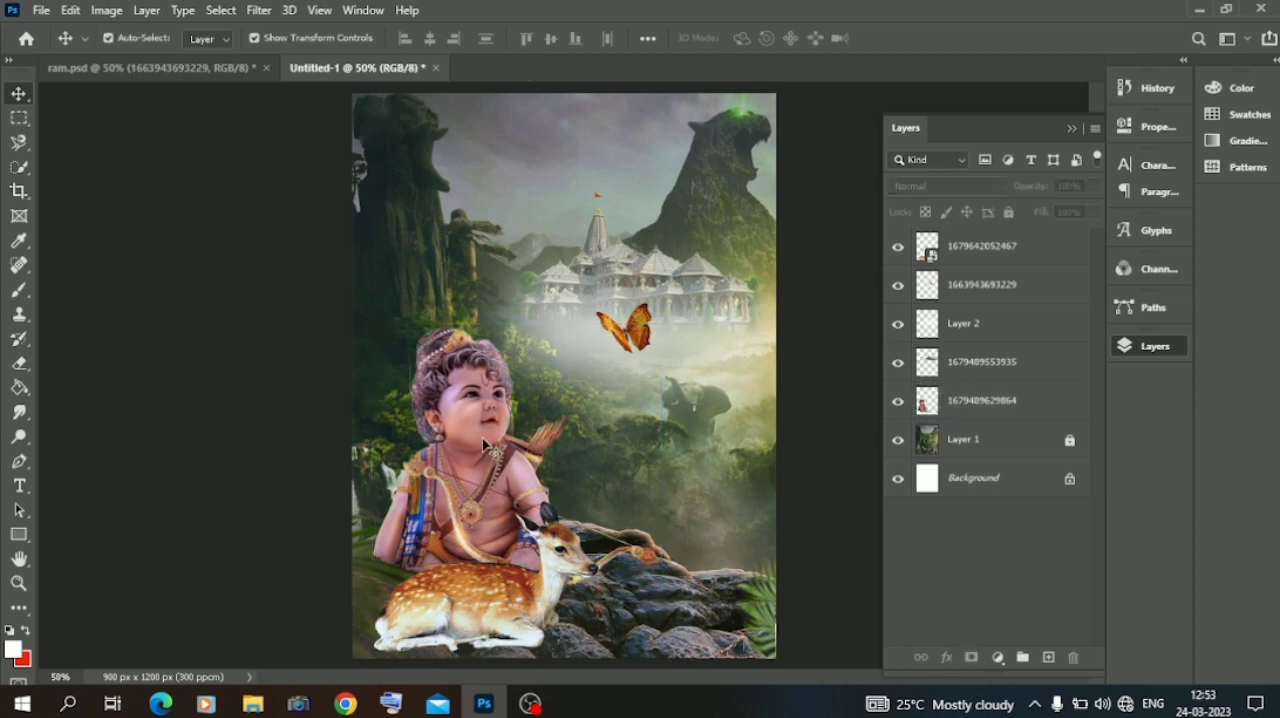
{"action": "left_click_drag", "start_coordinate": [483, 443], "coordinate": [471, 444]}
{"action": "left_click", "coordinate": [222, 420]}
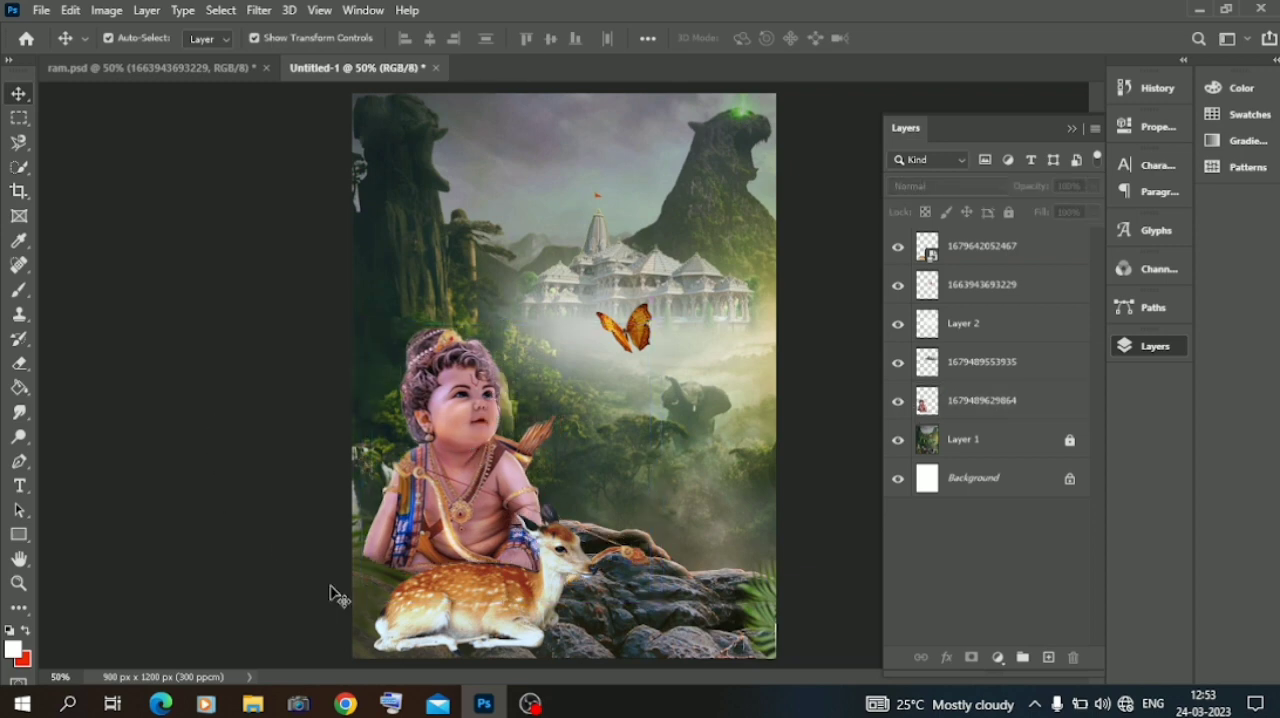
Add a new empty layer directly beneath the deer layer.
{"action": "left_click", "coordinate": [503, 625]}
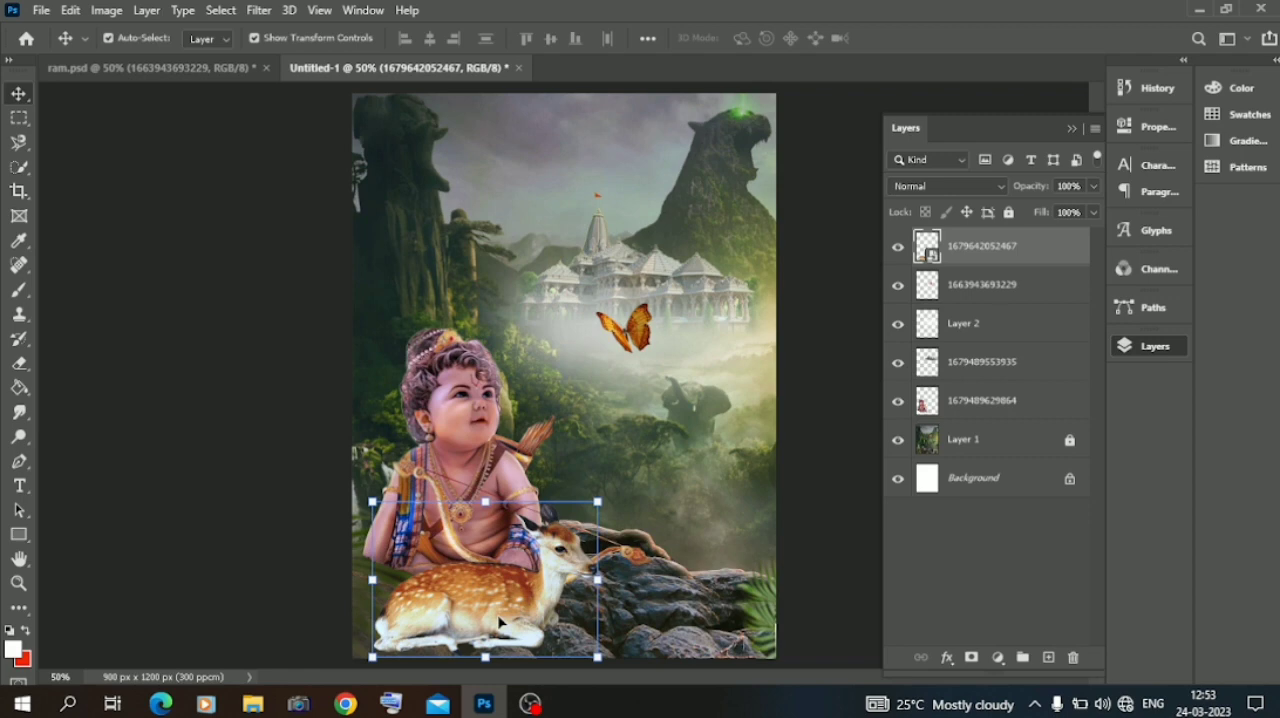
{"action": "left_click", "coordinate": [1049, 658]}
{"action": "left_click_drag", "start_coordinate": [980, 253], "coordinate": [985, 300]}
Paint a soft black shadow around and under the deer on the new layer, using the Soft Round brush at 130 px and 61 px.
{"action": "left_click", "coordinate": [11, 630]}
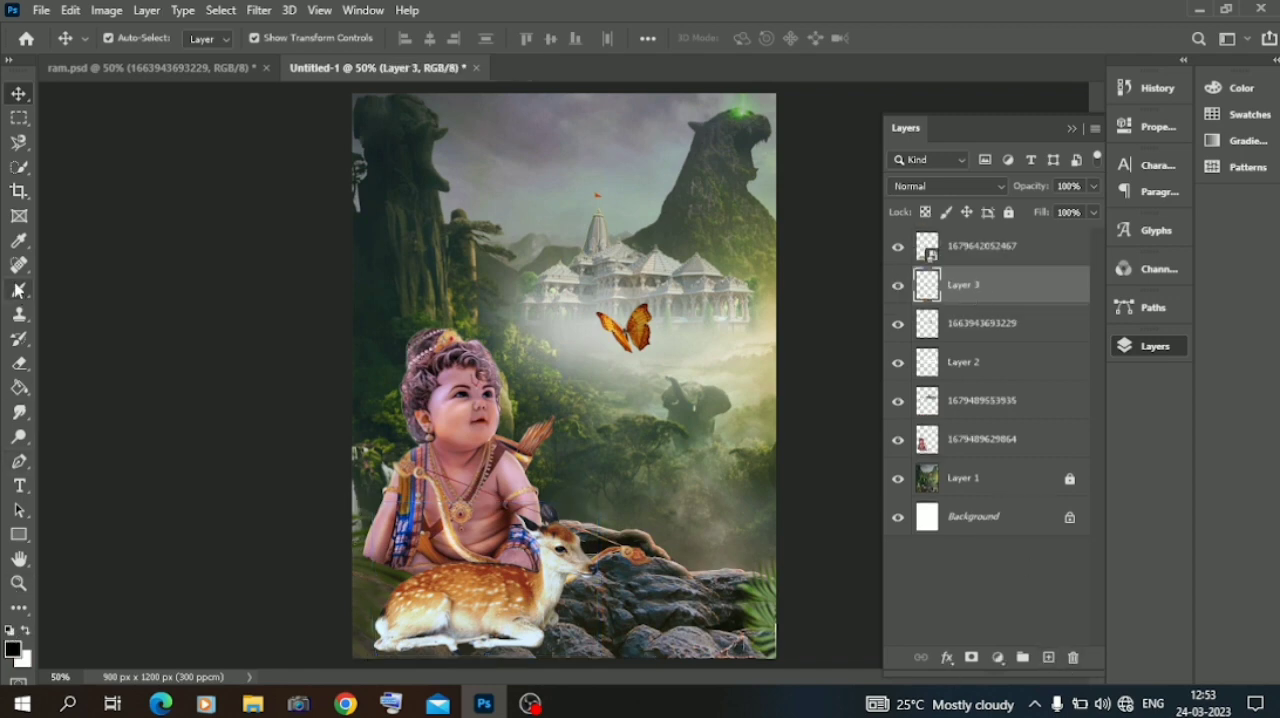
{"action": "left_click", "coordinate": [19, 290]}
{"action": "right_click", "coordinate": [454, 200]}
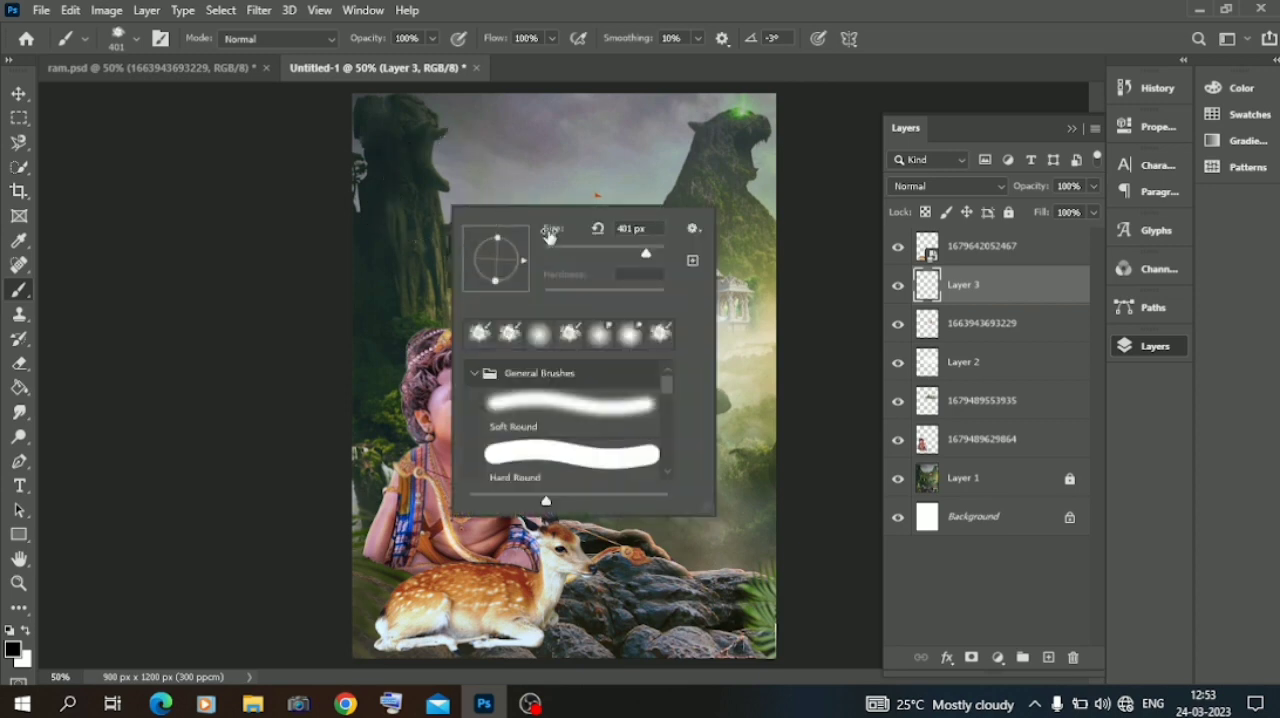
{"action": "left_click", "coordinate": [542, 341]}
{"action": "right_click", "coordinate": [436, 555]}
{"action": "left_click", "coordinate": [604, 421]}
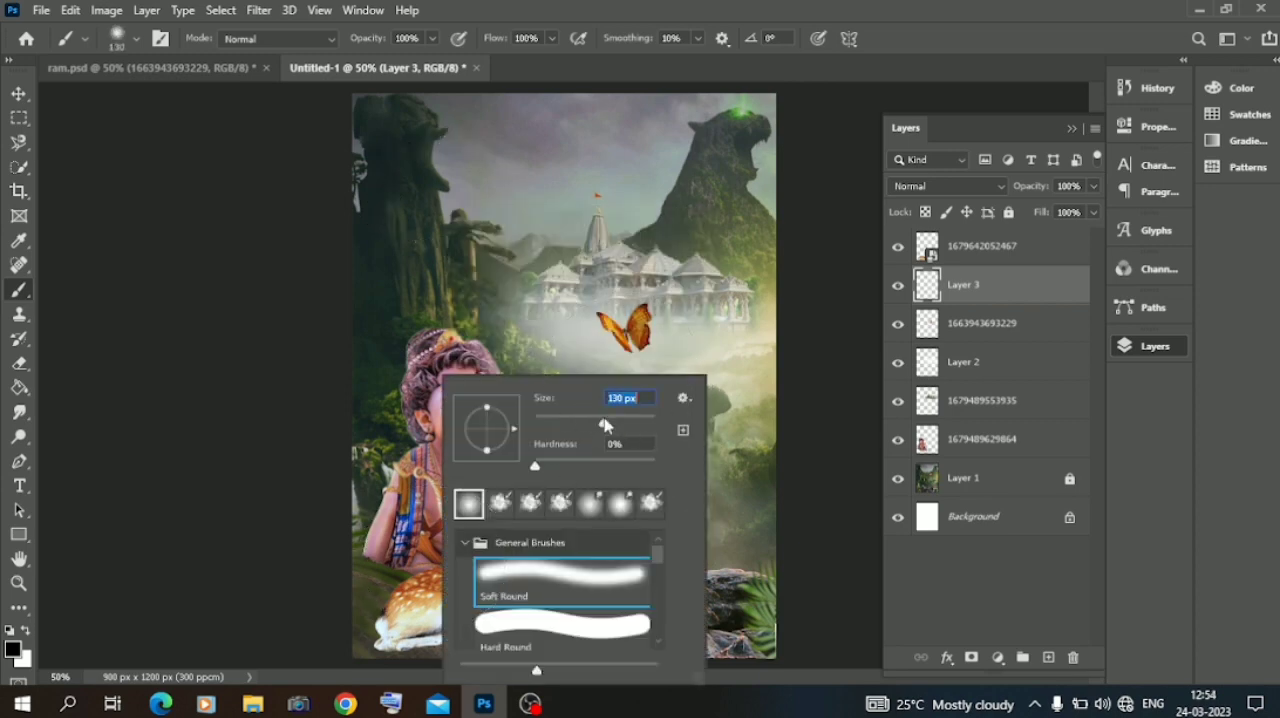
{"action": "mouse_move", "coordinate": [388, 641]}
{"action": "left_mouse_down"}
{"action": "mouse_move", "coordinate": [547, 641]}
{"action": "mouse_move", "coordinate": [542, 628]}
{"action": "mouse_move", "coordinate": [510, 646]}
{"action": "mouse_move", "coordinate": [420, 644]}
{"action": "mouse_move", "coordinate": [380, 628]}
{"action": "mouse_move", "coordinate": [427, 646]}
{"action": "mouse_move", "coordinate": [547, 621]}
{"action": "mouse_move", "coordinate": [695, 422]}
{"action": "mouse_move", "coordinate": [587, 630]}
{"action": "left_mouse_up"}
{"action": "right_click", "coordinate": [560, 625]}
{"action": "left_click", "coordinate": [694, 418]}
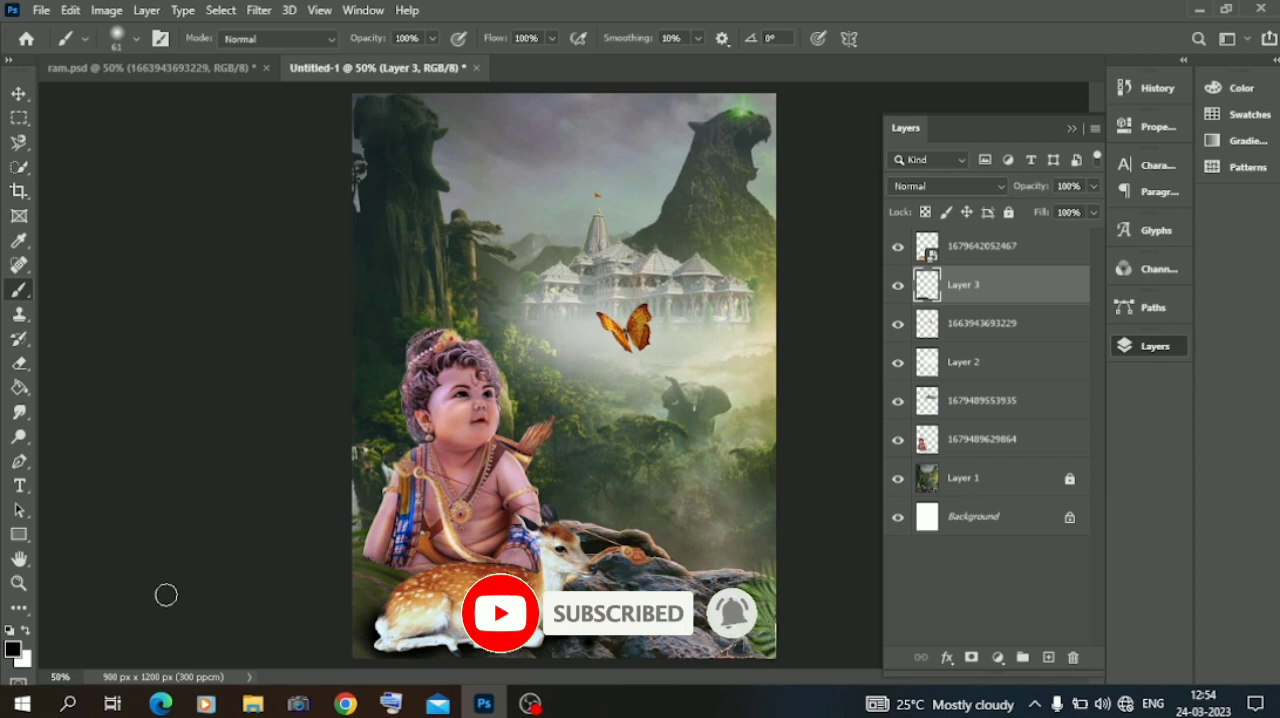
{"action": "left_click", "coordinate": [14, 93]}
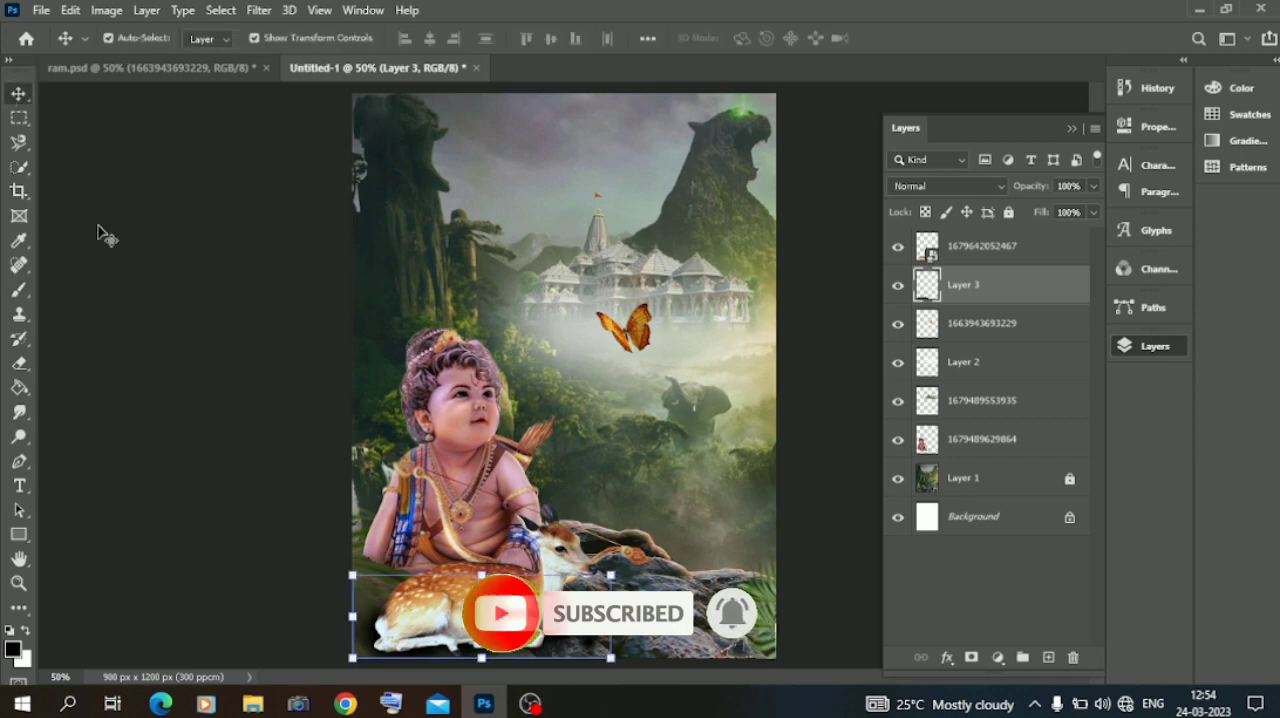
{"action": "left_click", "coordinate": [223, 474]}
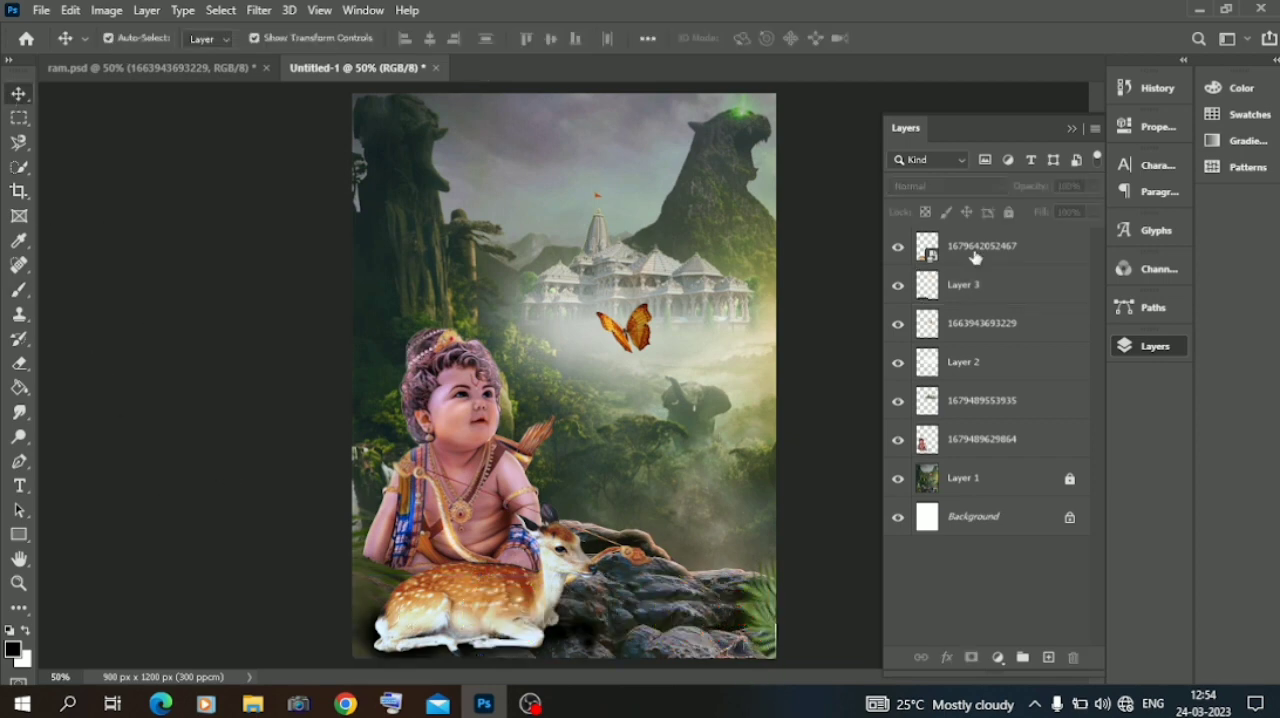
Lower the opacity of the deer's shadow layer to about 87%.
{"action": "left_click", "coordinate": [979, 288]}
{"action": "left_click", "coordinate": [1094, 187]}
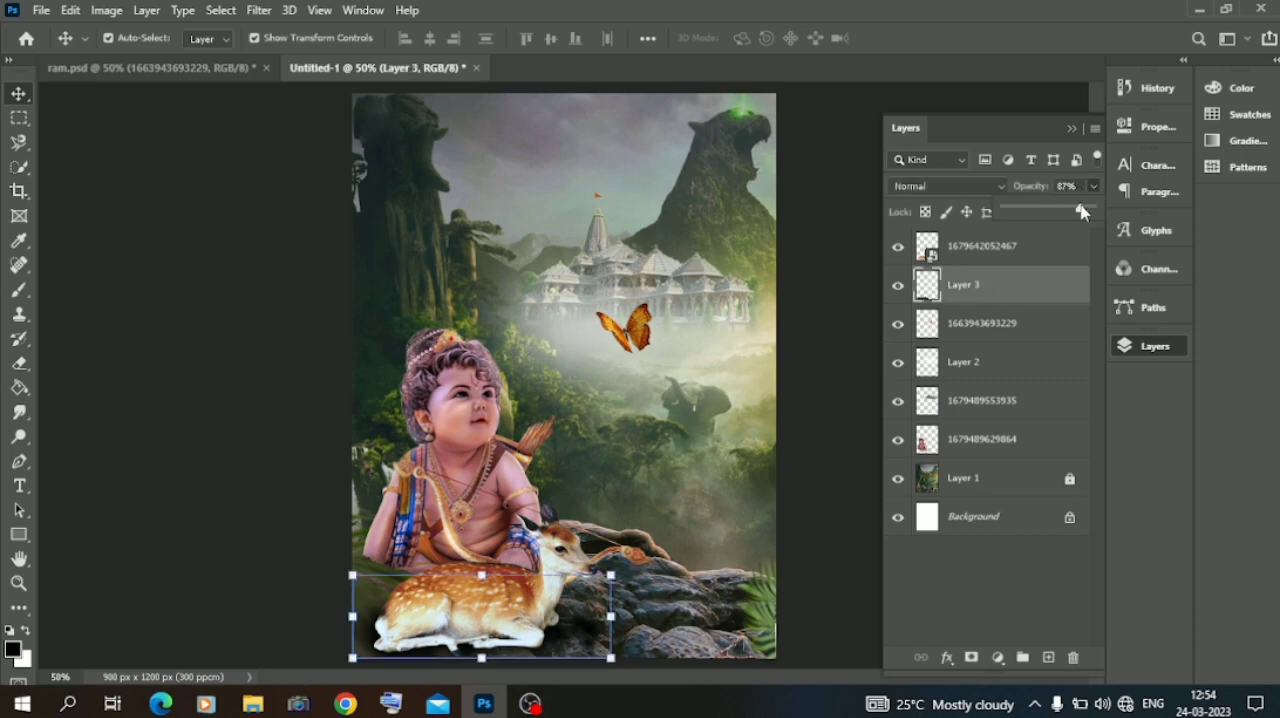
{"action": "left_click", "coordinate": [143, 311]}
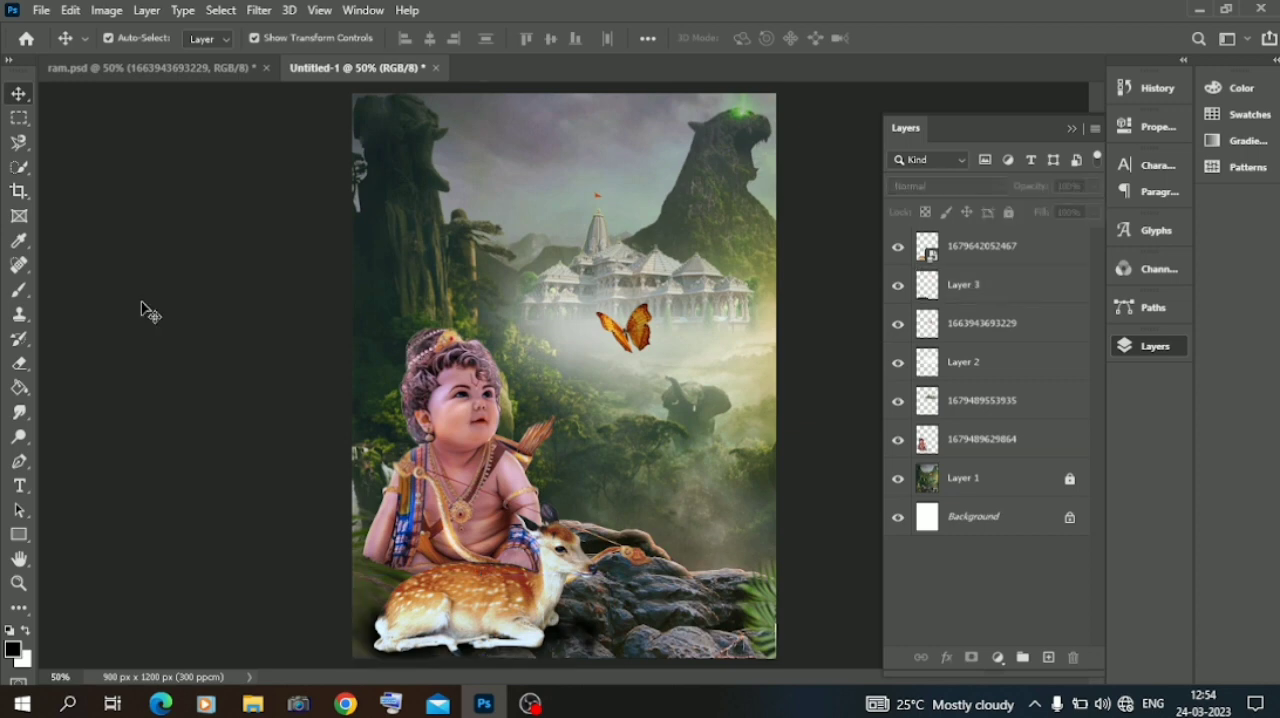
Unlock the forest background layer and apply Auto Tone, Auto Contrast and Auto Color to it.
{"action": "left_click", "coordinate": [1000, 480]}
{"action": "left_click", "coordinate": [100, 10]}
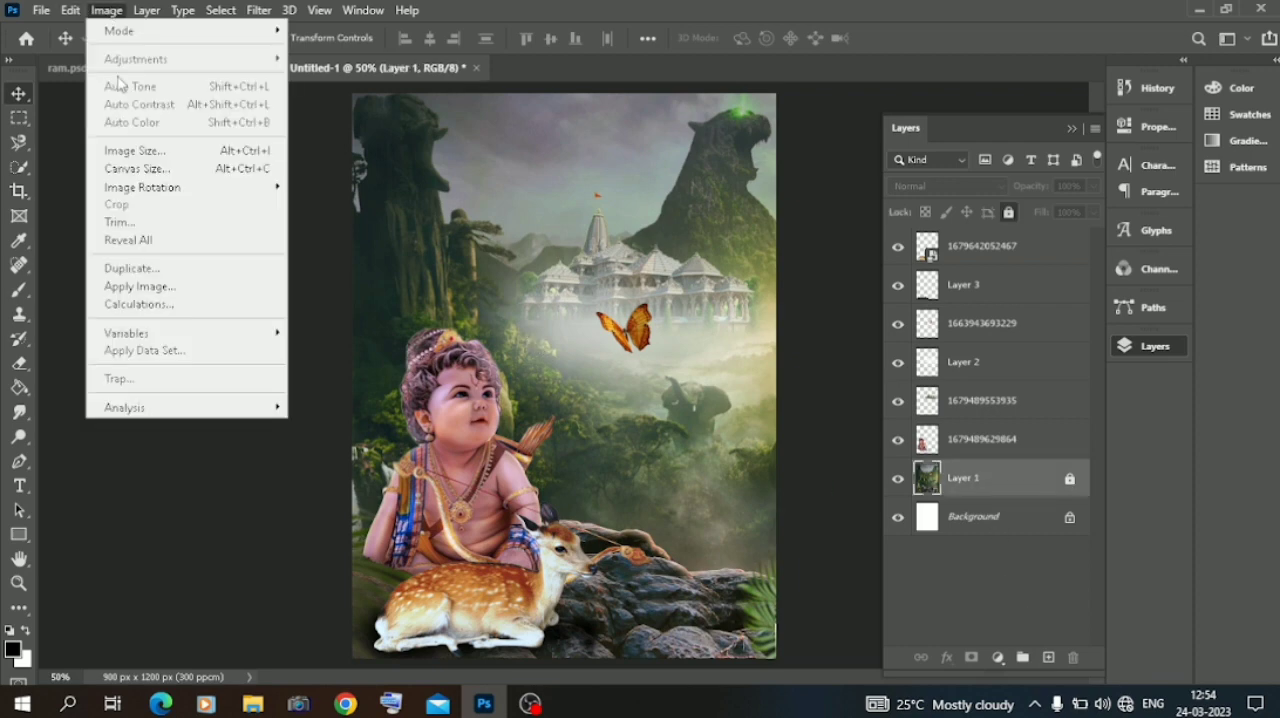
{"action": "left_click", "coordinate": [1066, 485]}
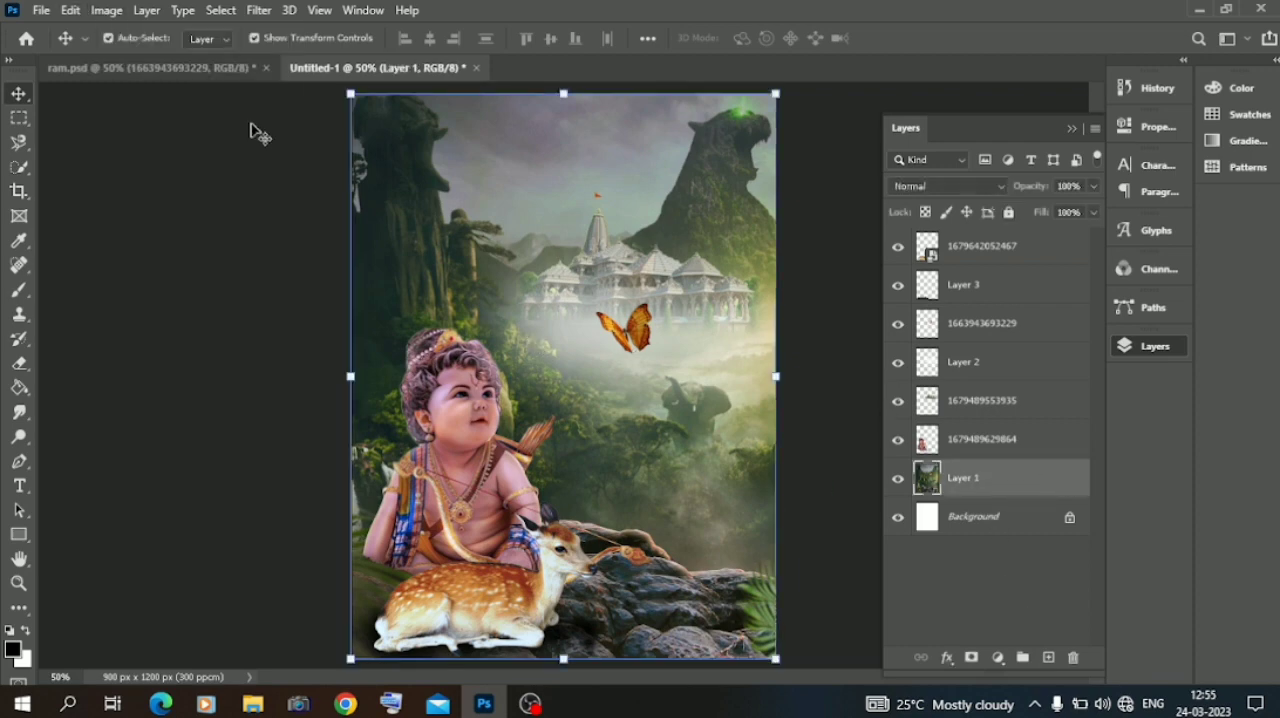
{"action": "left_click", "coordinate": [106, 10]}
{"action": "left_click", "coordinate": [129, 93]}
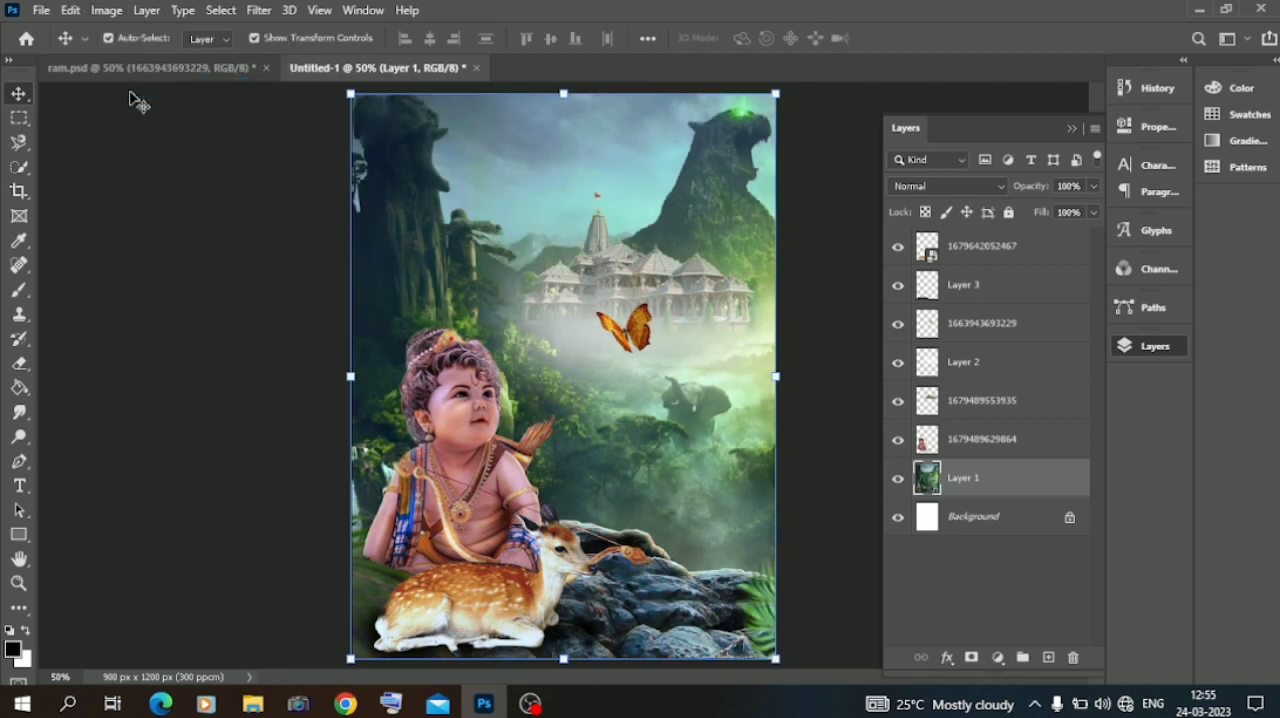
{"action": "left_click", "coordinate": [106, 10]}
{"action": "left_click", "coordinate": [125, 104]}
{"action": "left_click", "coordinate": [106, 10]}
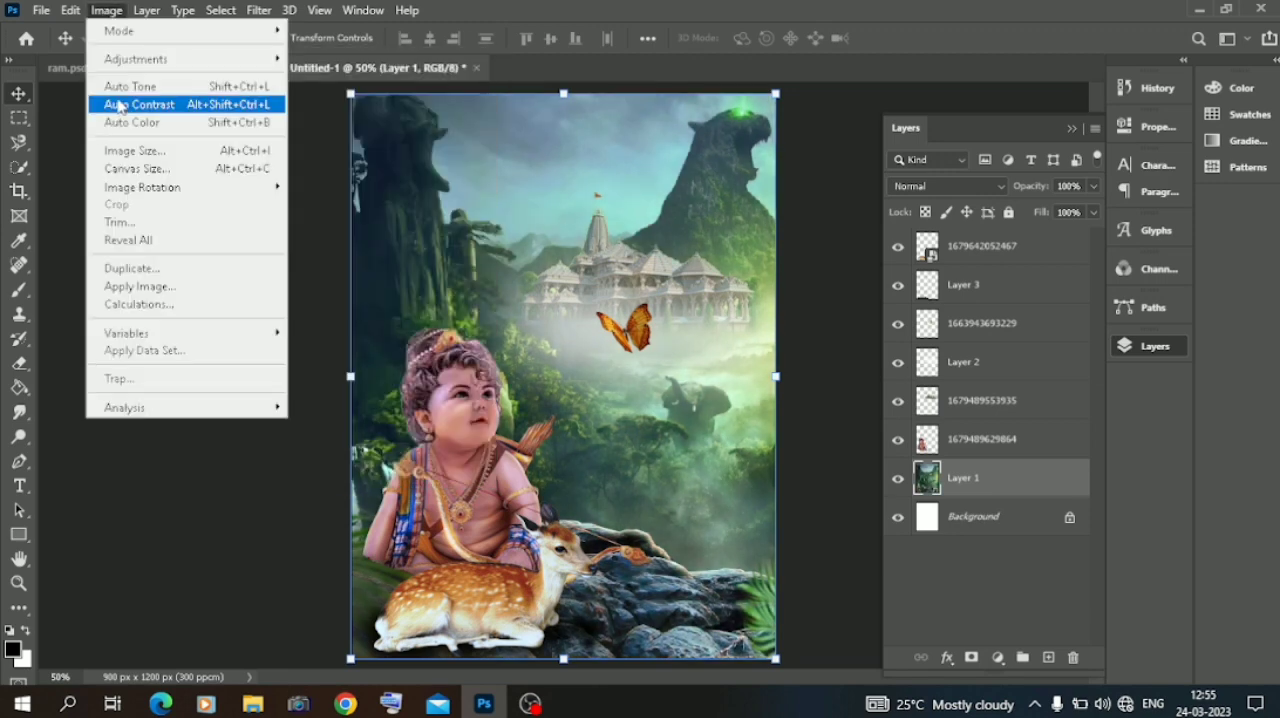
{"action": "left_click", "coordinate": [126, 122]}
{"action": "left_click", "coordinate": [170, 274]}
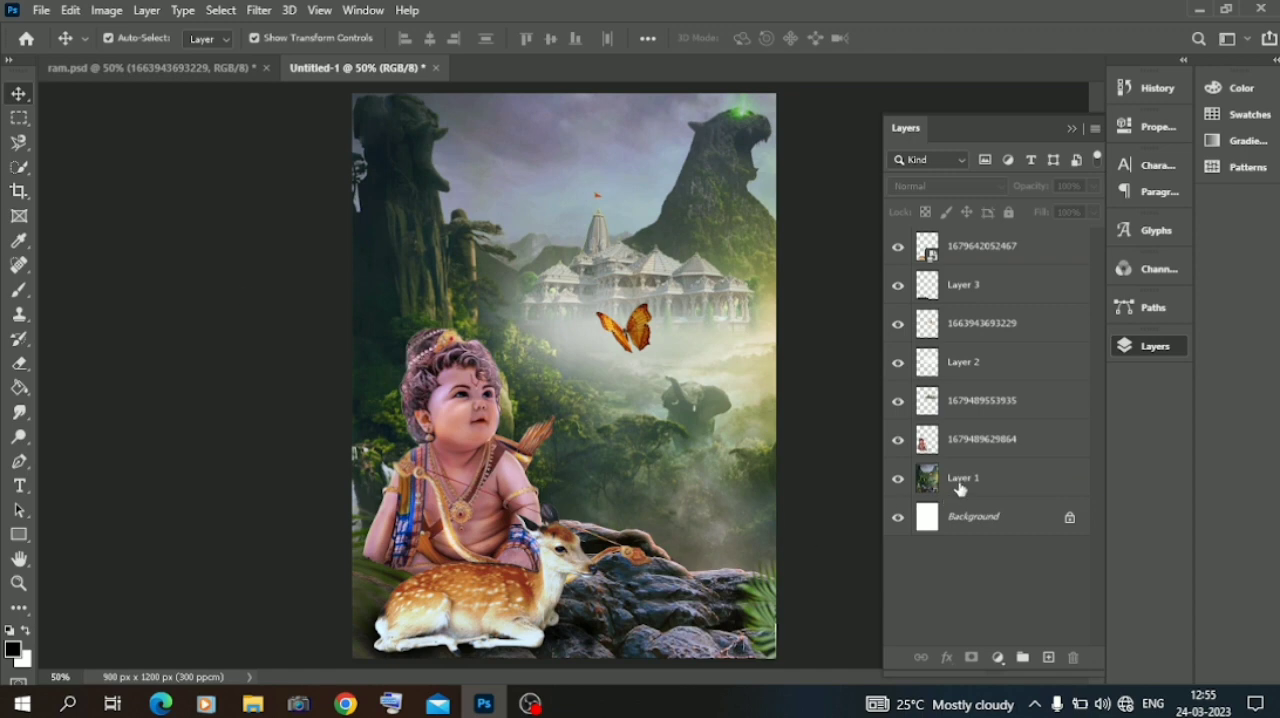
{"action": "left_click", "coordinate": [960, 481]}
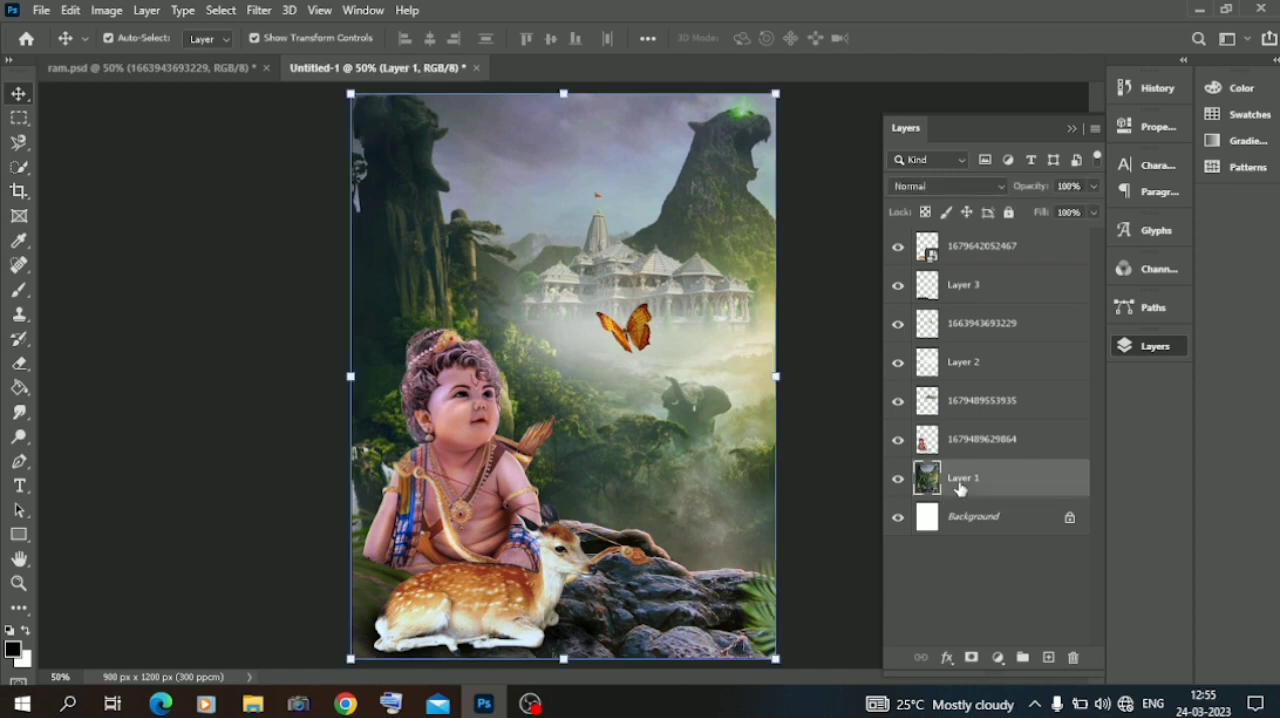
{"action": "left_click", "coordinate": [237, 422]}
Add an Inner Shadow to the child figure's layer with size 0 px, choke 8%, distance 16 px and noise 24%.
{"action": "left_click", "coordinate": [470, 440]}
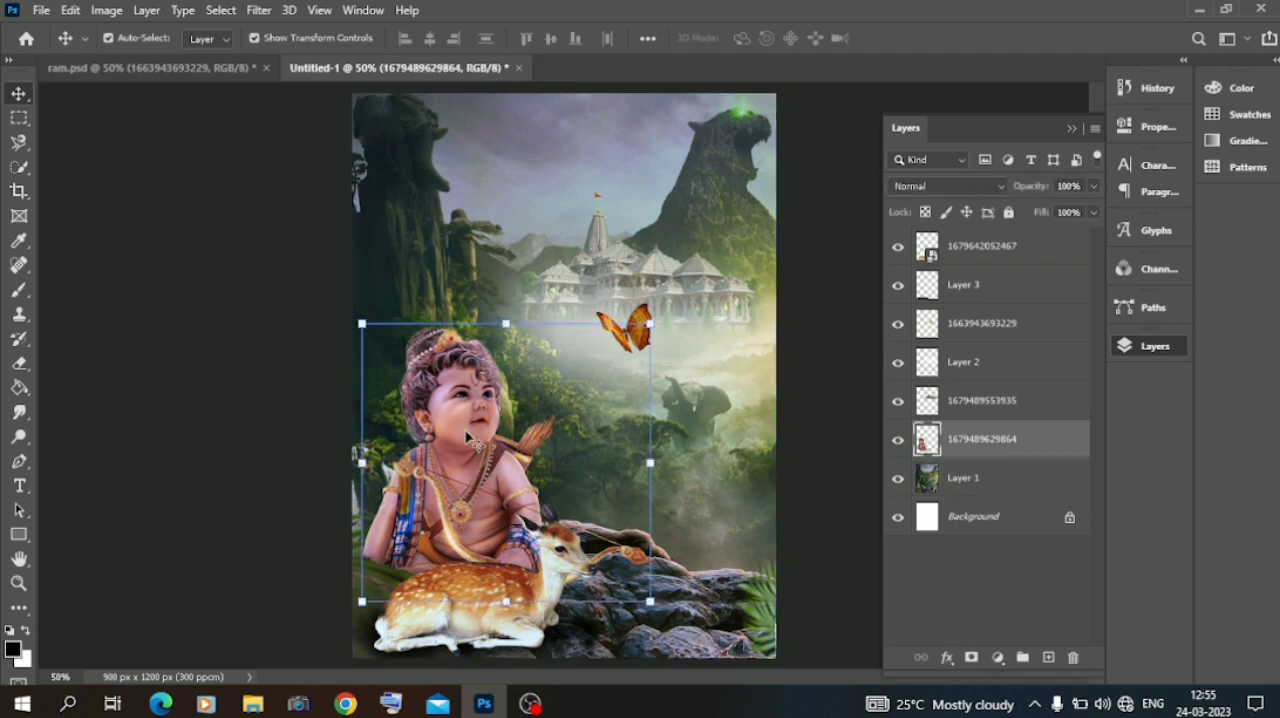
{"action": "right_click", "coordinate": [978, 450]}
{"action": "left_click", "coordinate": [1030, 30]}
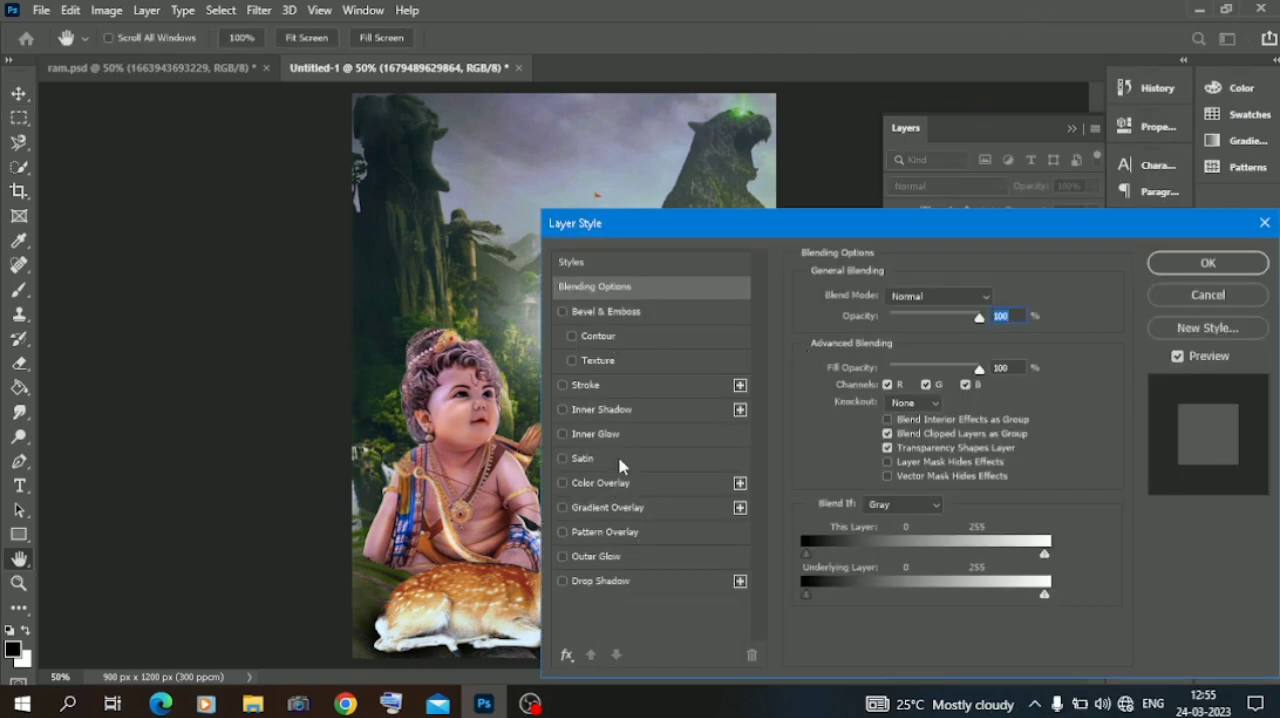
{"action": "left_click", "coordinate": [601, 410]}
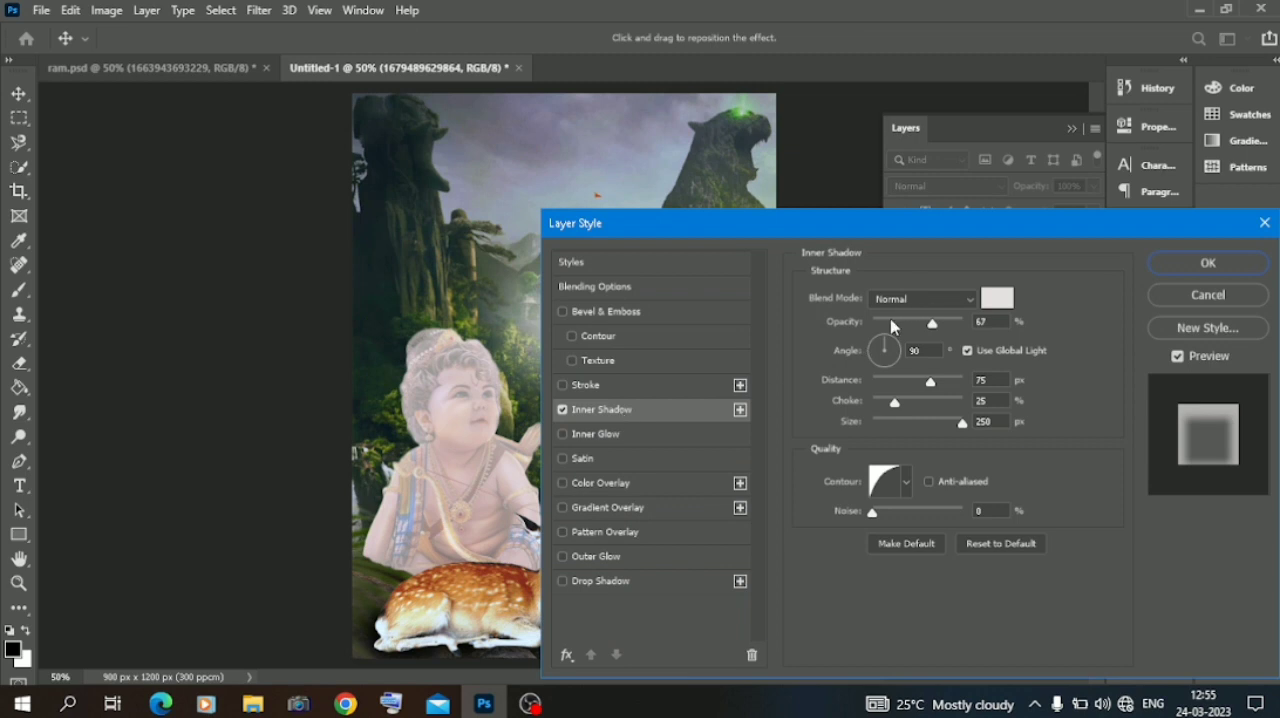
{"action": "left_click_drag", "start_coordinate": [893, 427], "coordinate": [882, 425]}
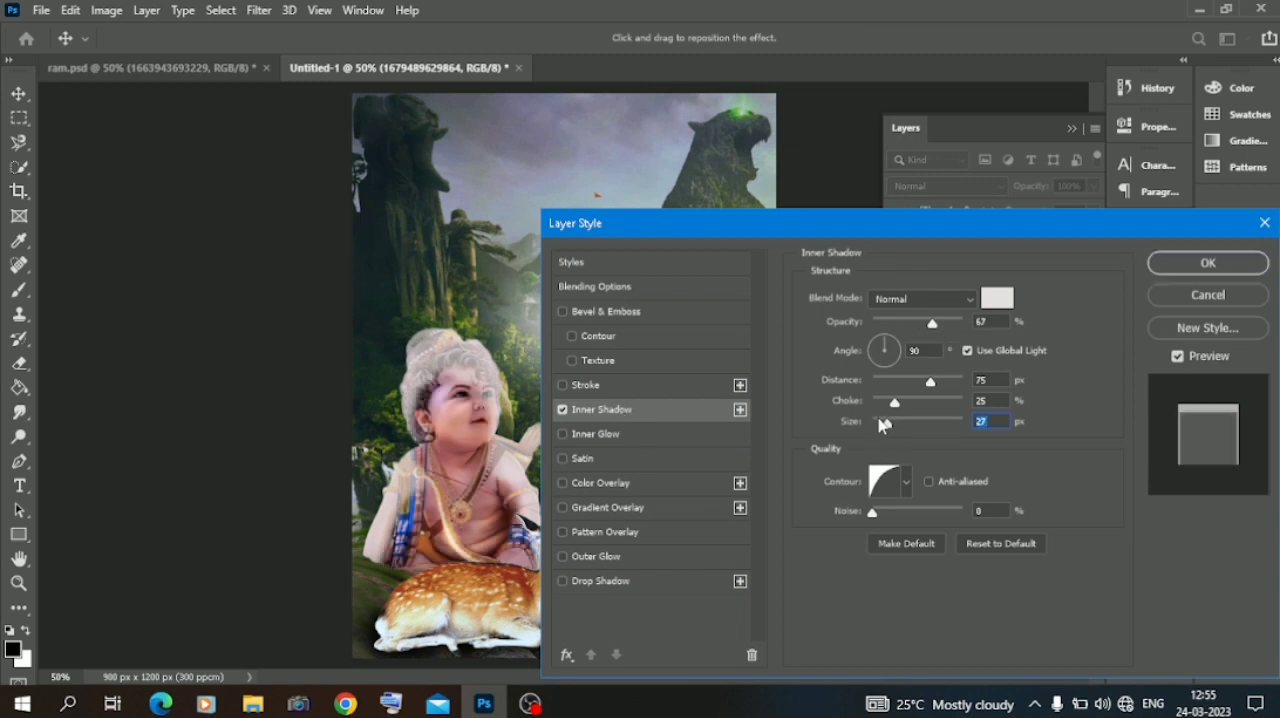
{"action": "left_click", "coordinate": [873, 425]}
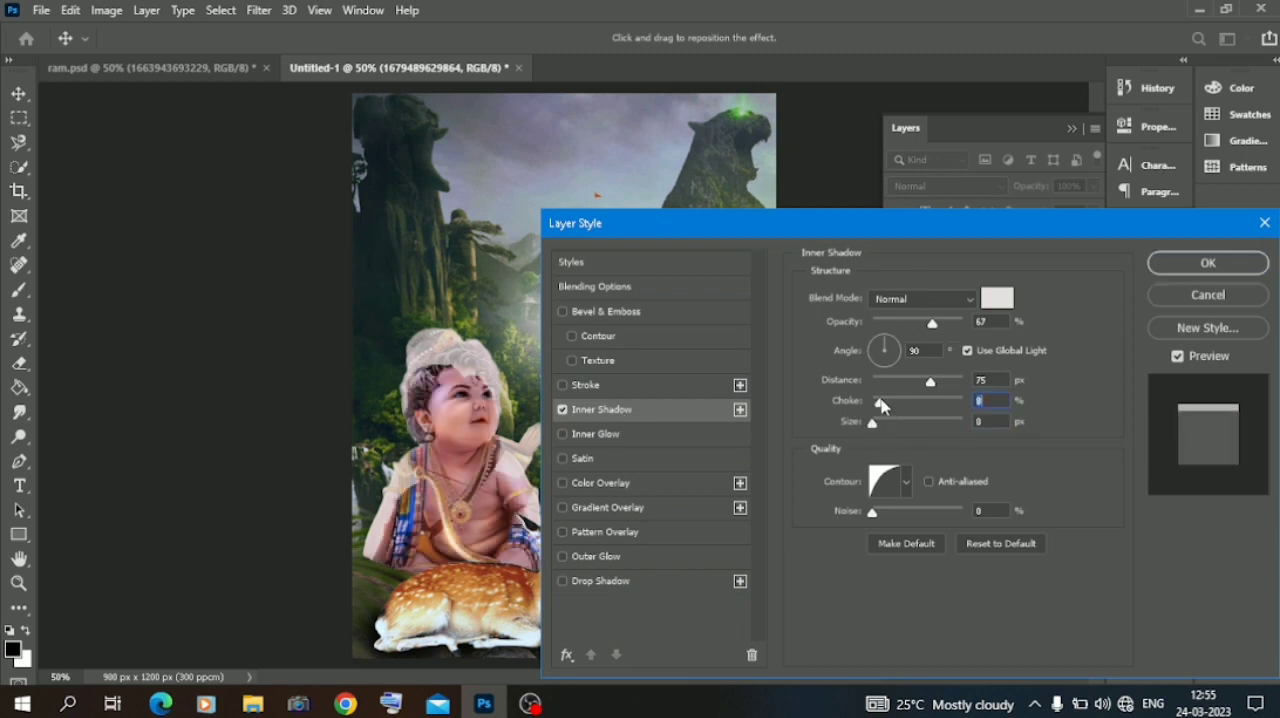
{"action": "left_click", "coordinate": [889, 383]}
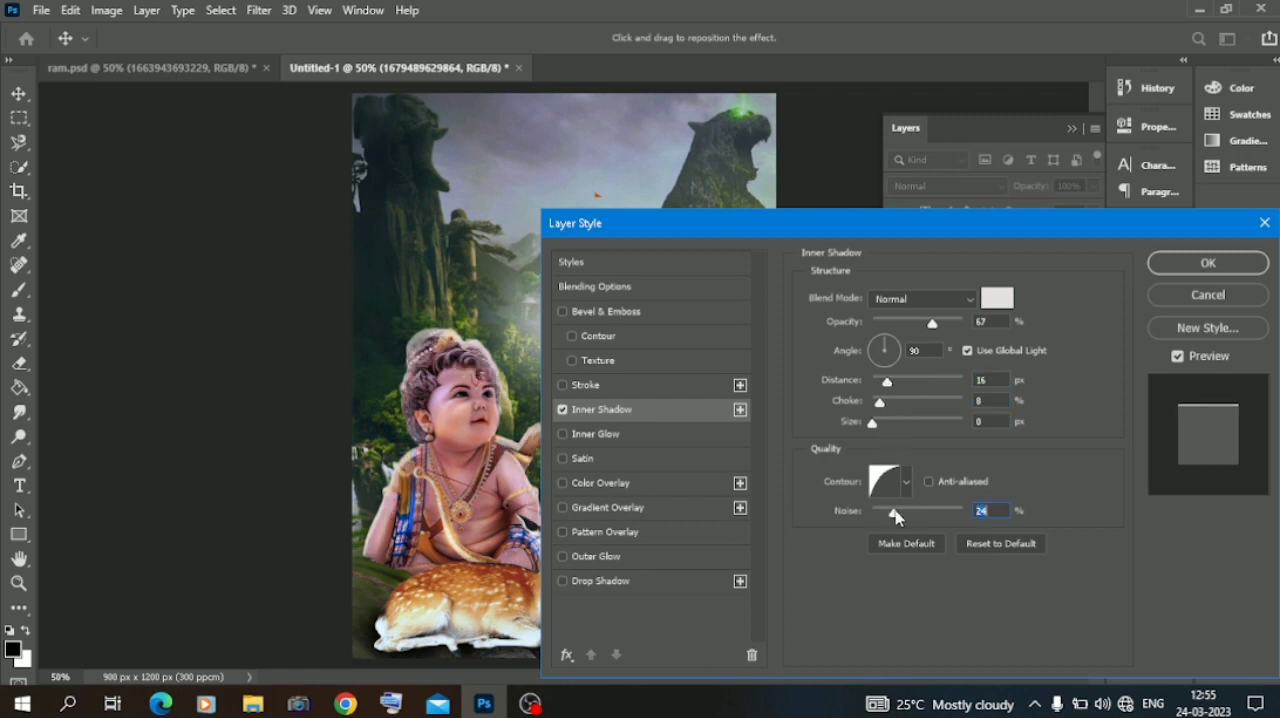
Set the child's inner shadow to 40% opacity, 7 px size and 9 px distance.
{"action": "left_click", "coordinate": [910, 322]}
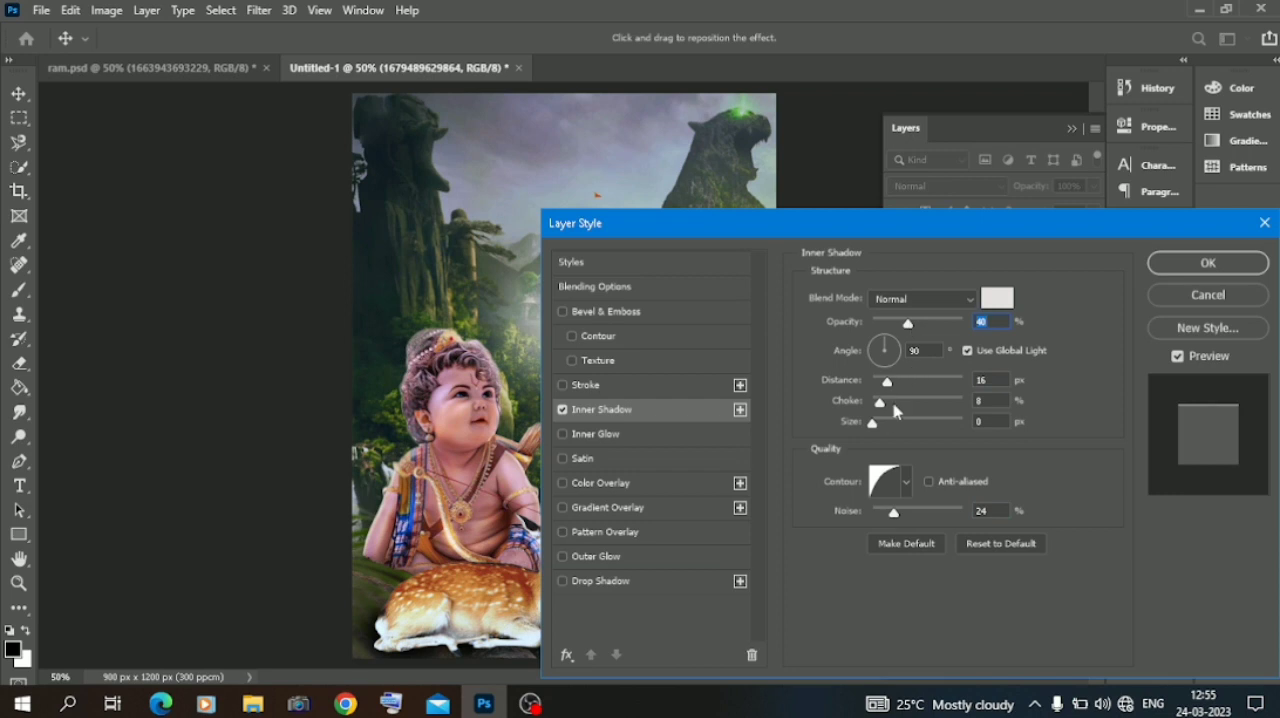
{"action": "left_click", "coordinate": [881, 425]}
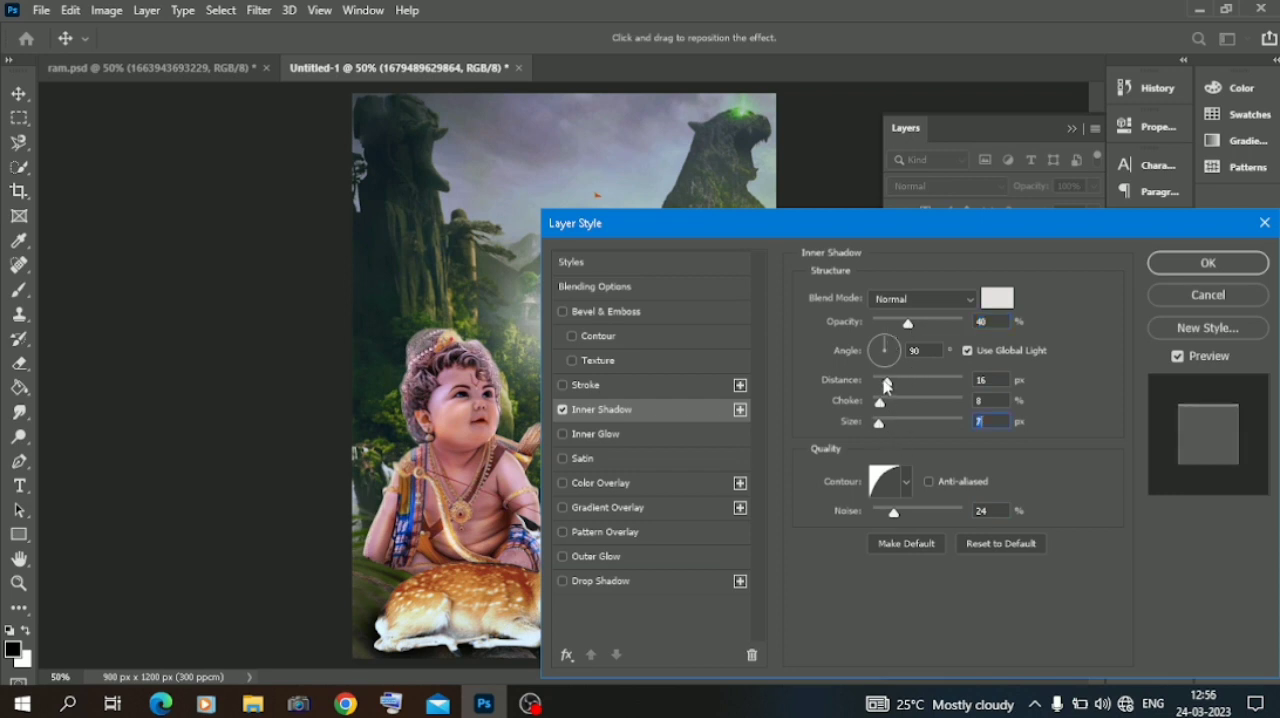
{"action": "left_click_drag", "start_coordinate": [886, 385], "coordinate": [880, 383]}
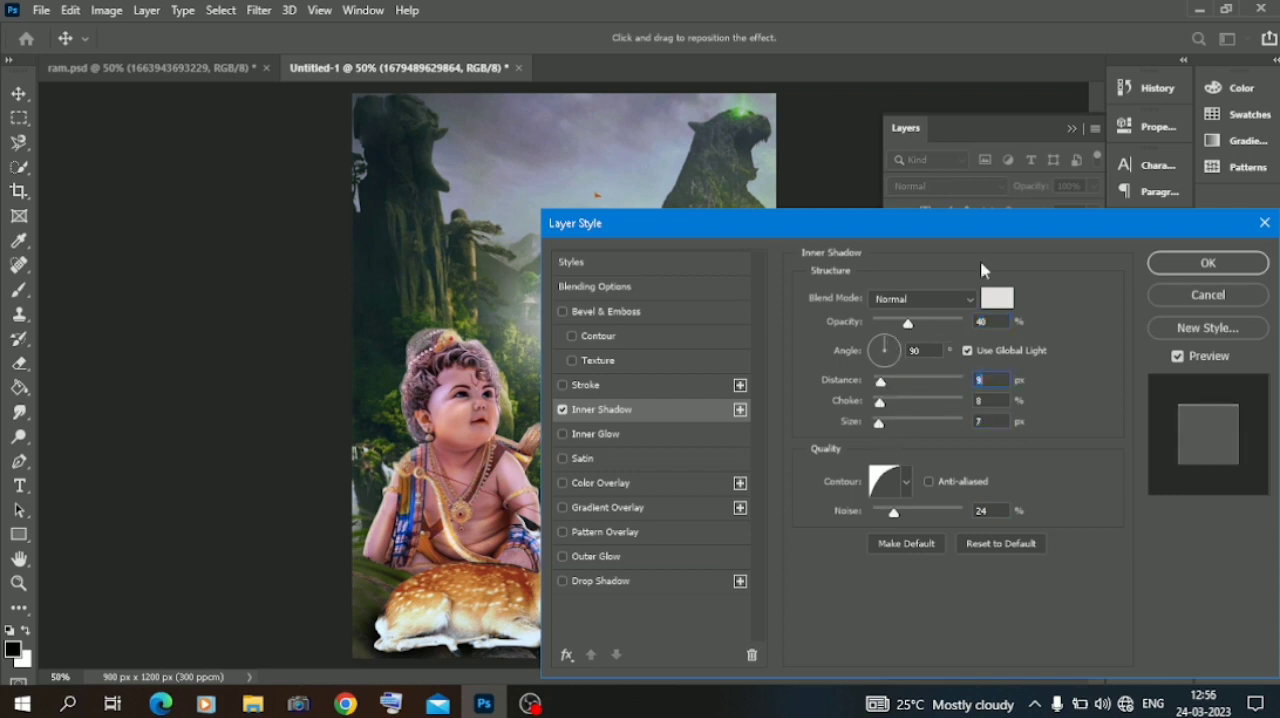
Sample the grey-green 7b8982 from the misty background as the inner shadow colour.
{"action": "left_click", "coordinate": [997, 298]}
{"action": "left_click", "coordinate": [519, 297]}
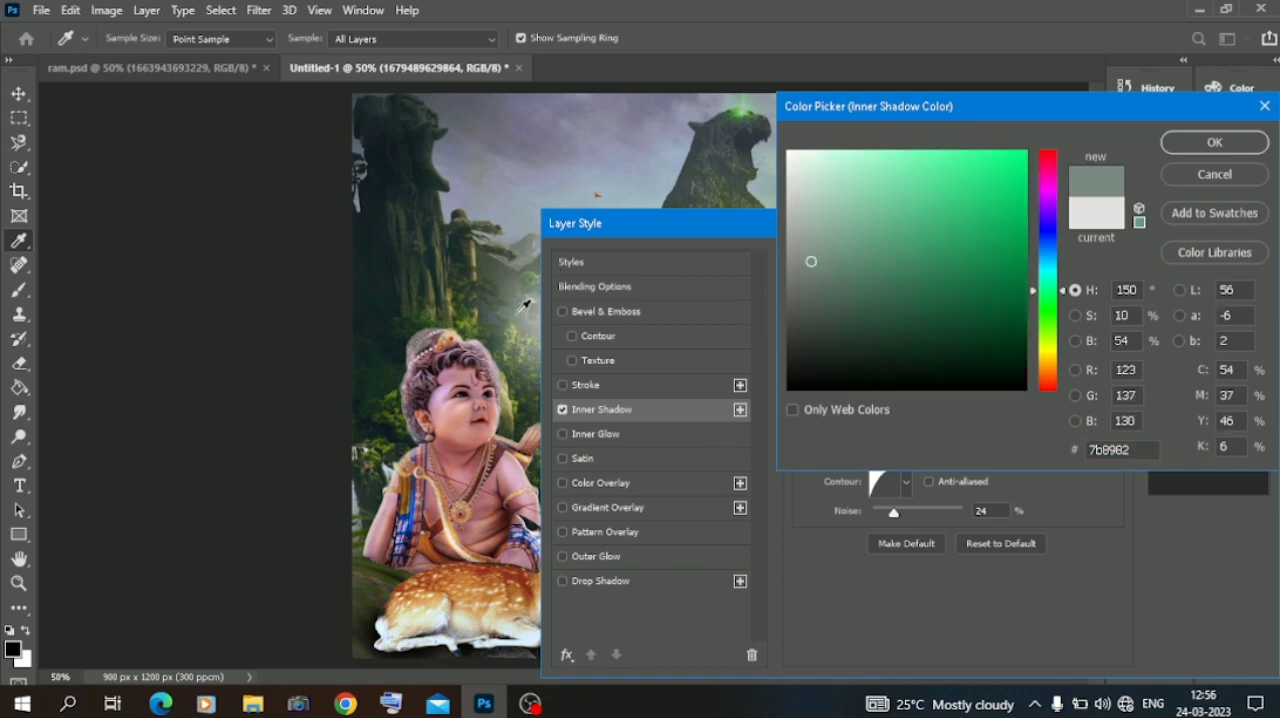
{"action": "left_click", "coordinate": [1196, 148]}
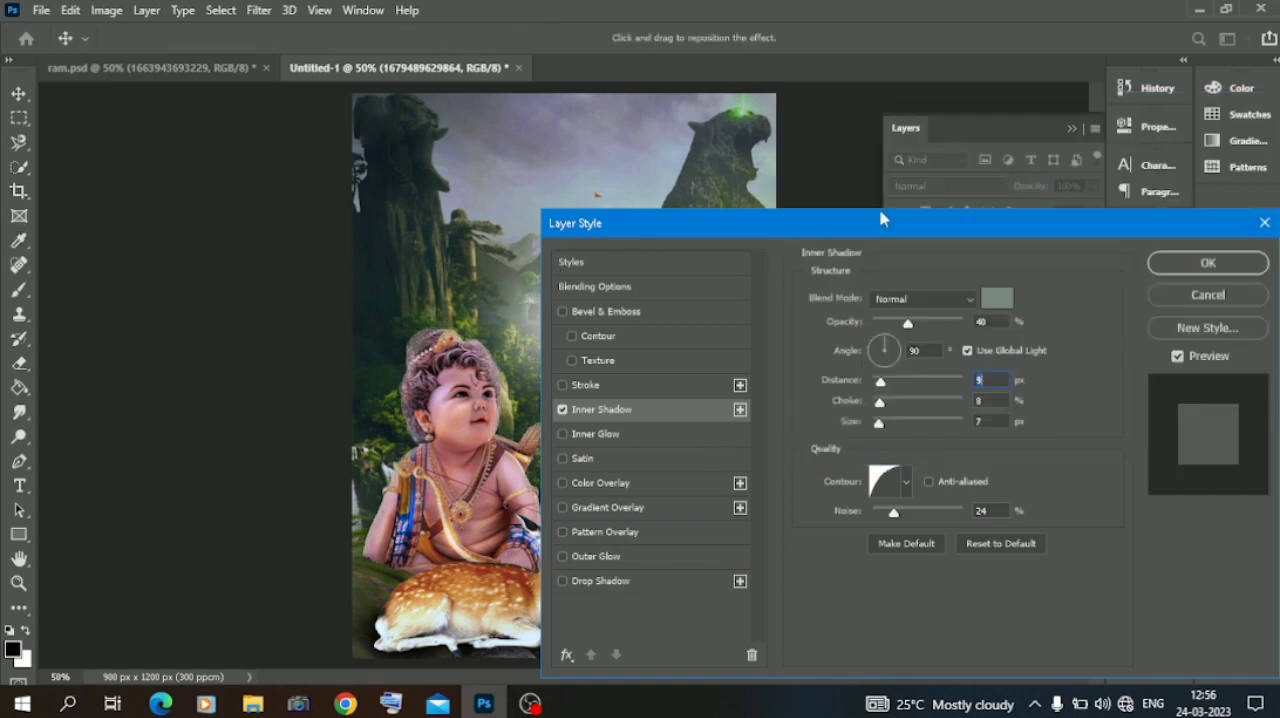
Change the inner shadow colour to the yellow-green a2b140, starting from a tone sampled in the background near the temple.
{"action": "left_click_drag", "start_coordinate": [716, 234], "coordinate": [870, 325]}
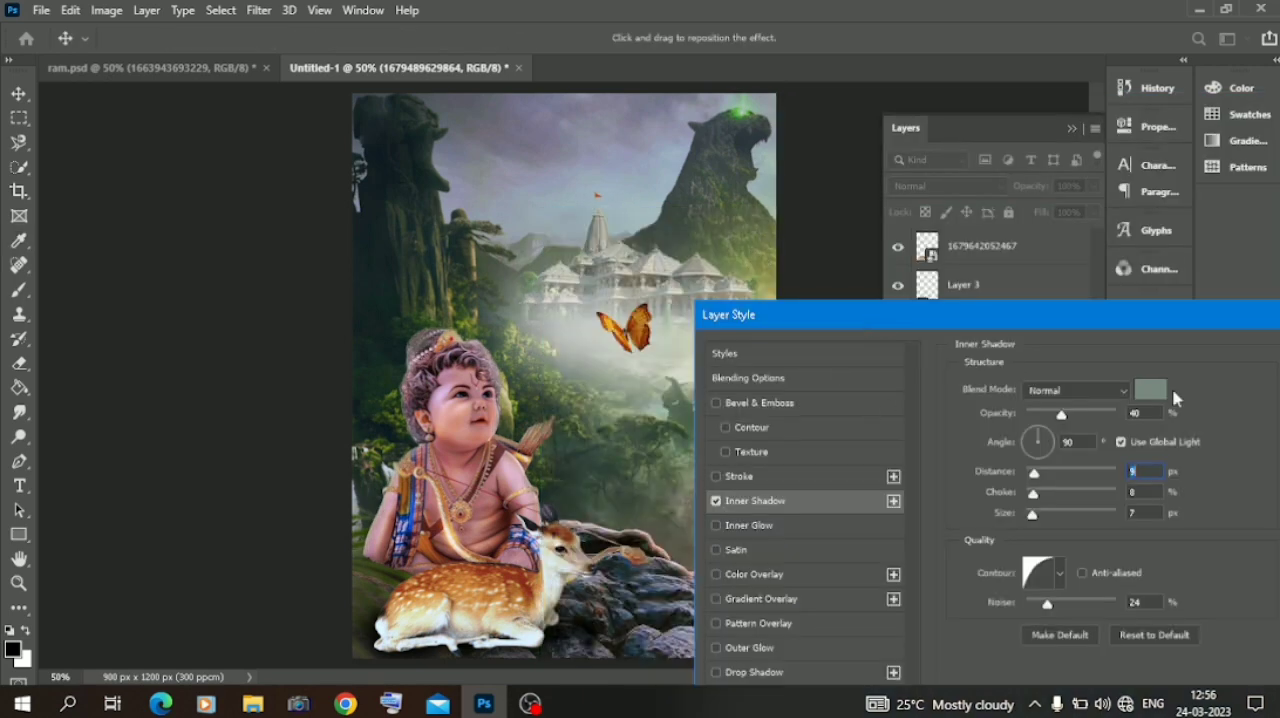
{"action": "left_click", "coordinate": [1155, 392]}
{"action": "left_click", "coordinate": [764, 261]}
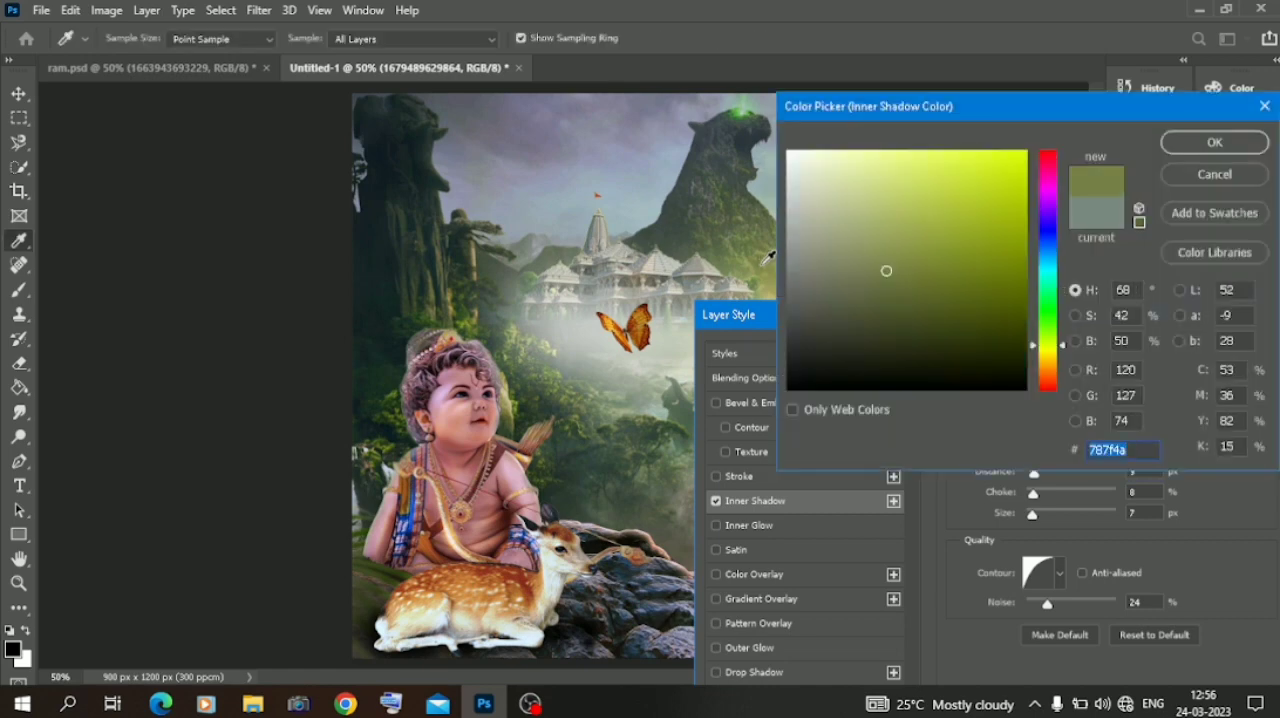
{"action": "left_click", "coordinate": [940, 224]}
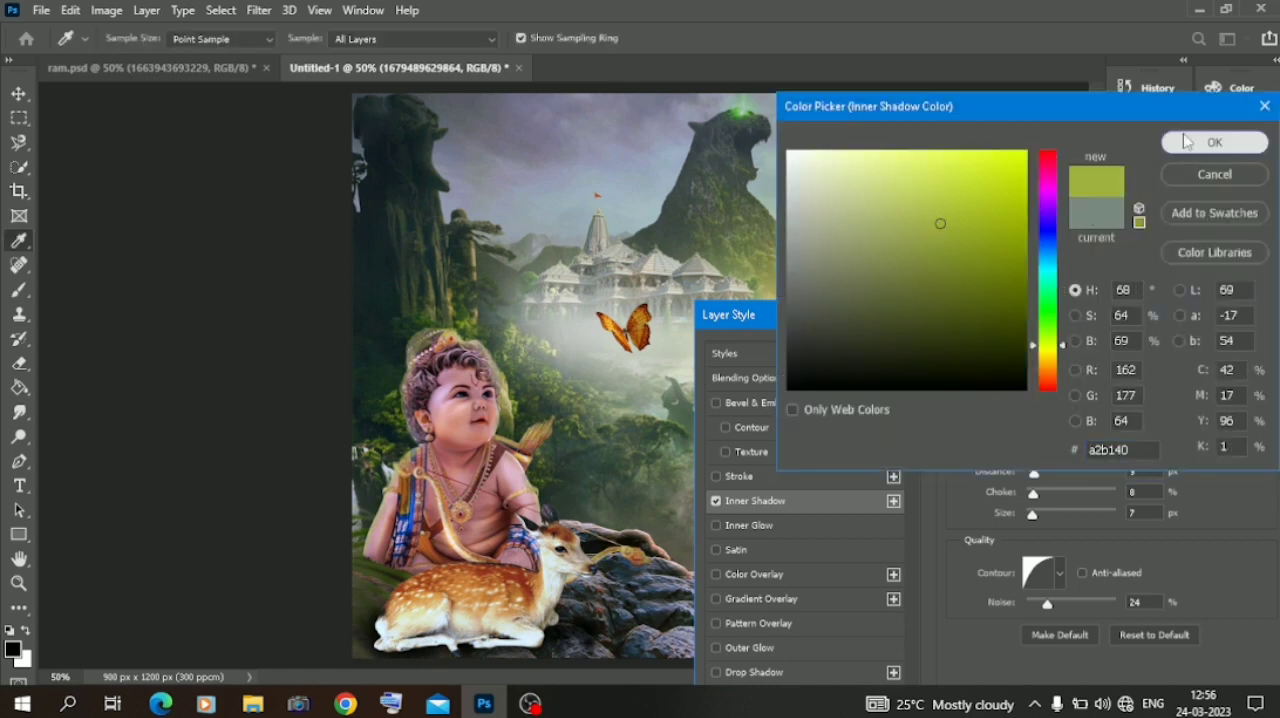
{"action": "left_click", "coordinate": [1214, 142]}
Set the child's inner shadow to 59% opacity and 4 px size, readjust its light angle, and apply the style.
{"action": "mouse_move", "coordinate": [1066, 414]}
{"action": "left_mouse_down"}
{"action": "mouse_move", "coordinate": [1090, 416]}
{"action": "mouse_move", "coordinate": [1077, 420]}
{"action": "left_mouse_up"}
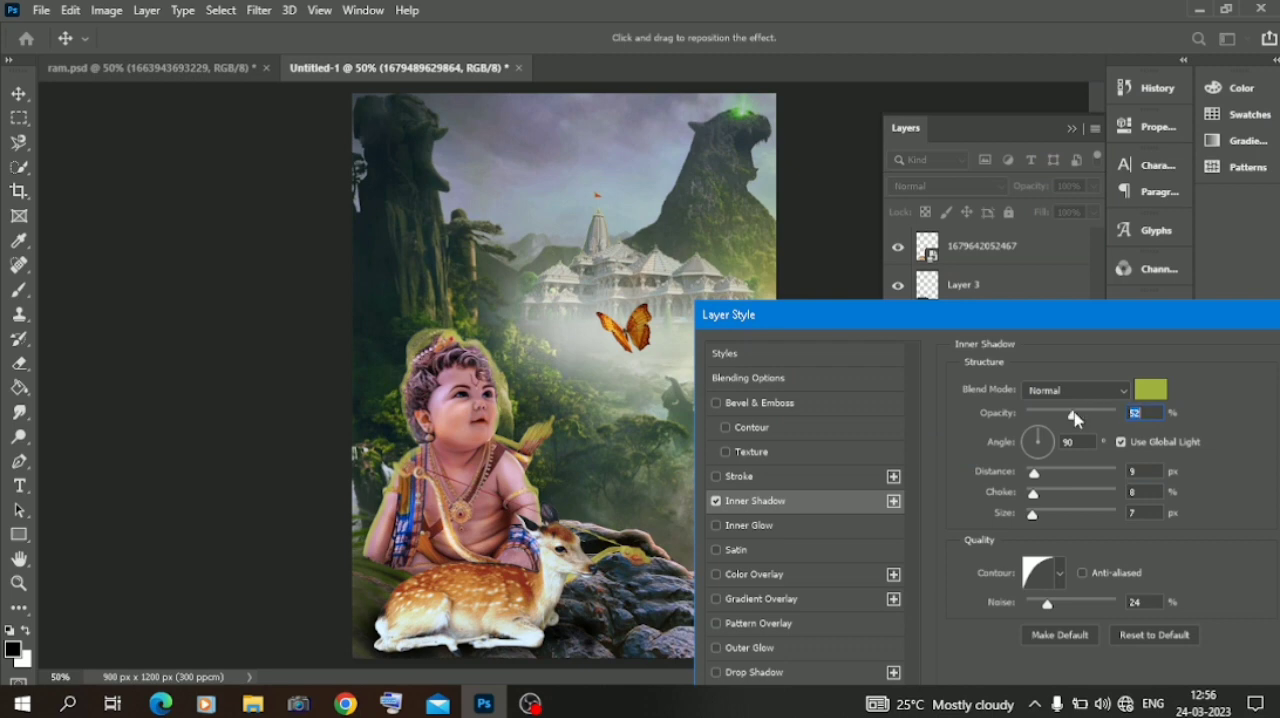
{"action": "left_click_drag", "start_coordinate": [1033, 516], "coordinate": [1030, 516]}
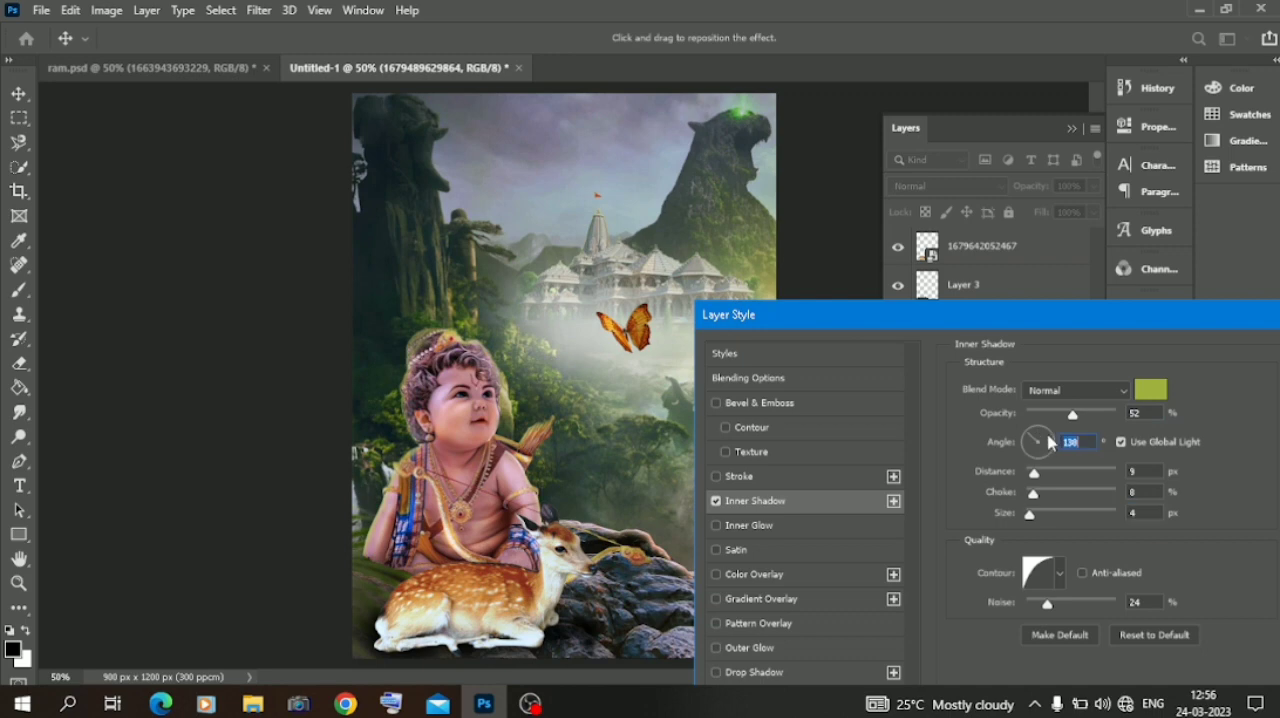
{"action": "type", "text": "42"}
{"action": "left_click_drag", "start_coordinate": [1212, 309], "coordinate": [1056, 262]}
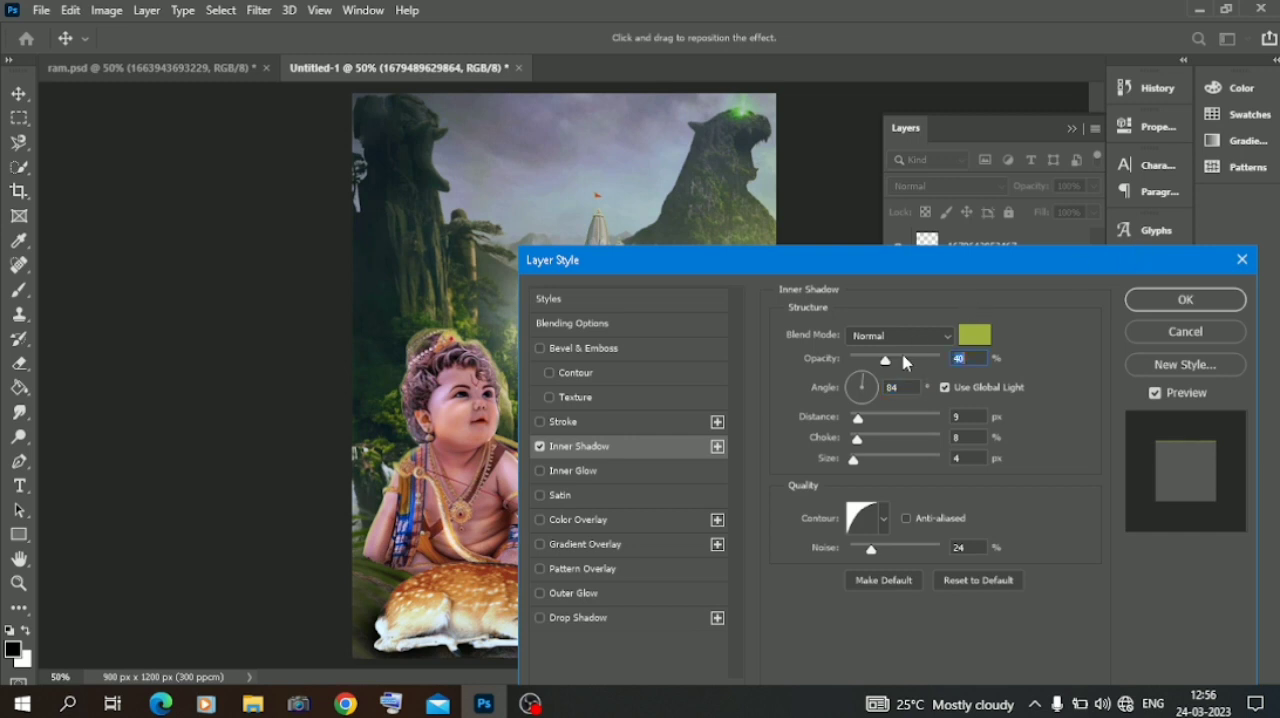
{"action": "left_click_drag", "start_coordinate": [904, 362], "coordinate": [922, 364]}
{"action": "left_click", "coordinate": [1160, 300]}
{"action": "left_click", "coordinate": [205, 330]}
Open the blending options of the seated deer's layer.
{"action": "left_click", "coordinate": [520, 610]}
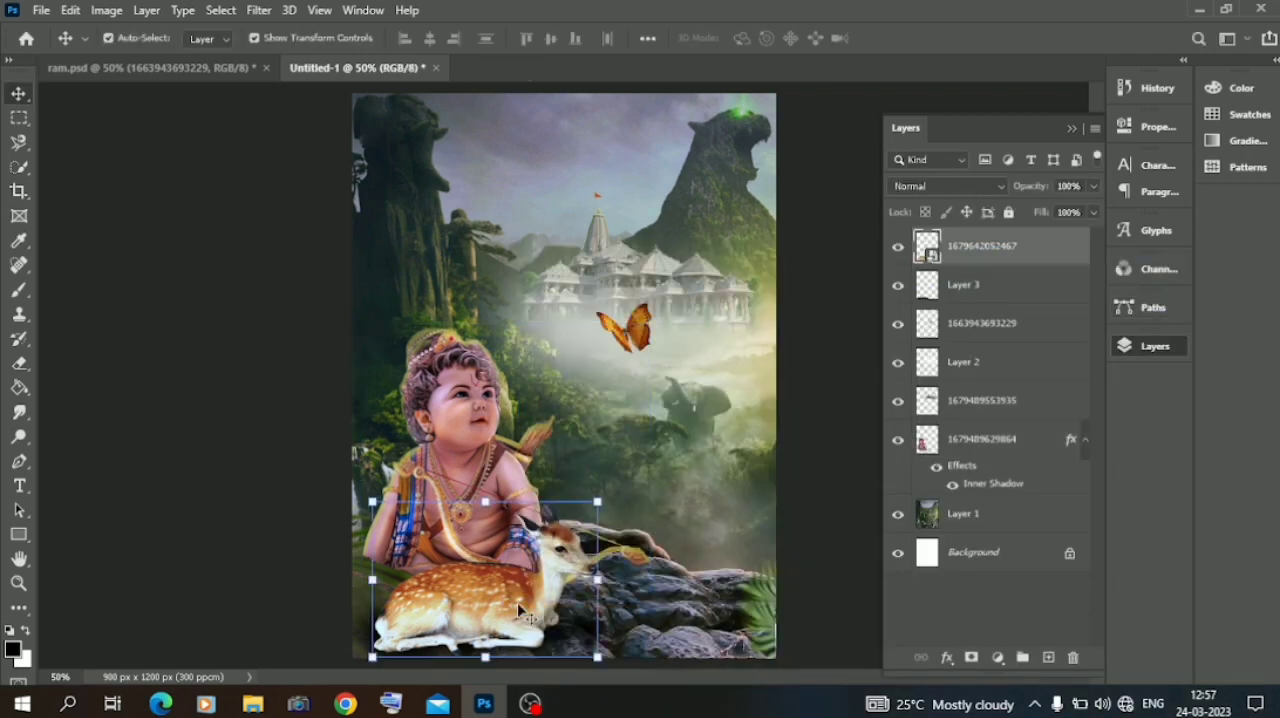
{"action": "right_click", "coordinate": [967, 252]}
{"action": "left_click", "coordinate": [1016, 34]}
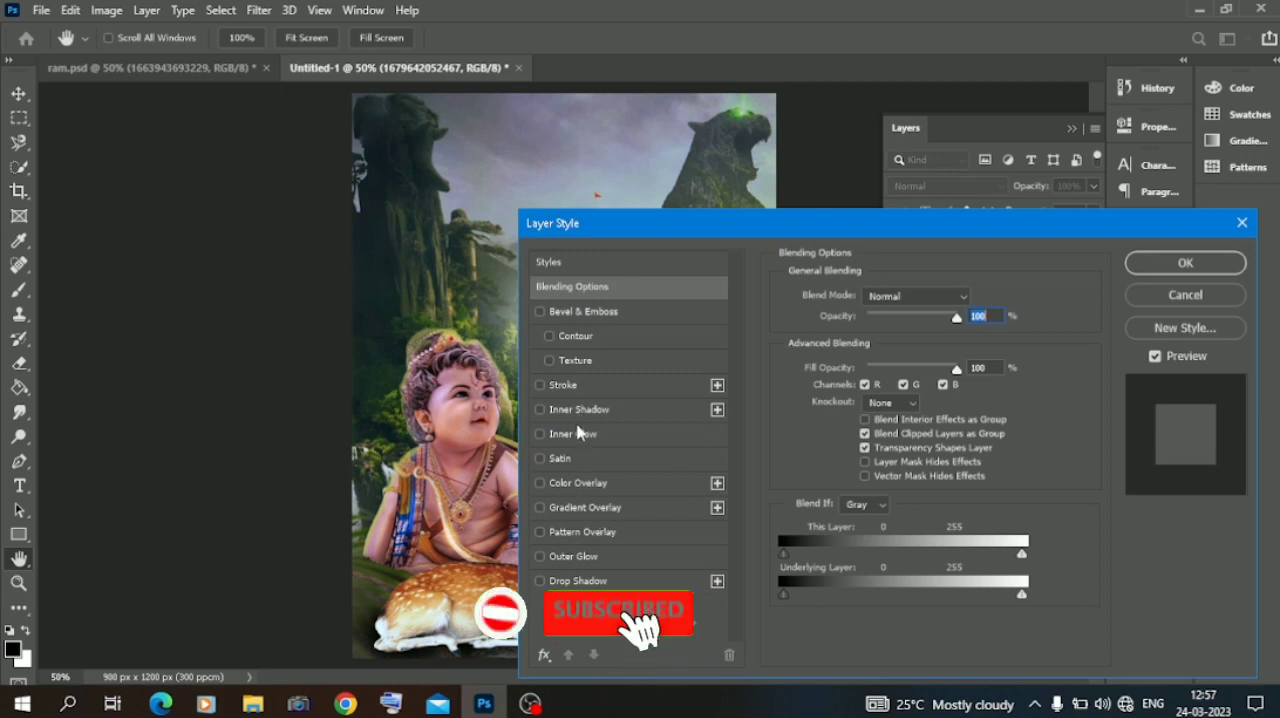
Try an Inner Glow in yellow f8ef67 on the deer and switch the effect off again.
{"action": "left_click", "coordinate": [575, 433]}
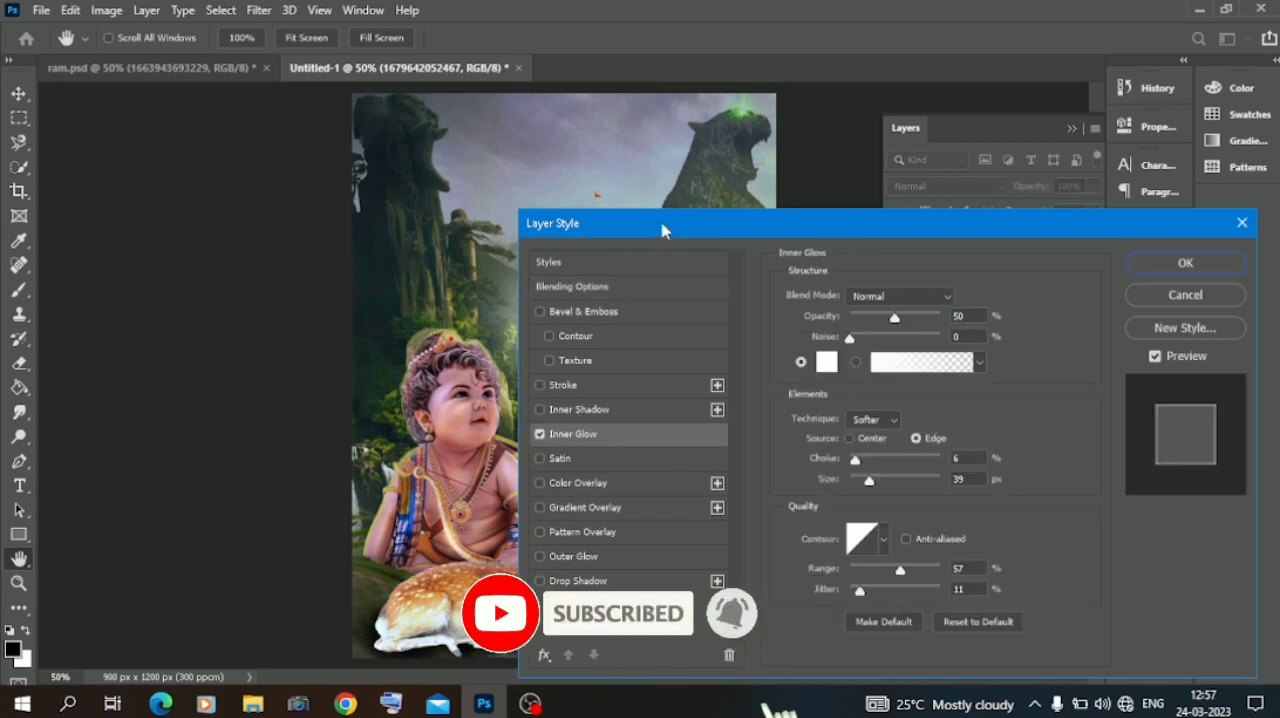
{"action": "left_click_drag", "start_coordinate": [662, 230], "coordinate": [818, 178]}
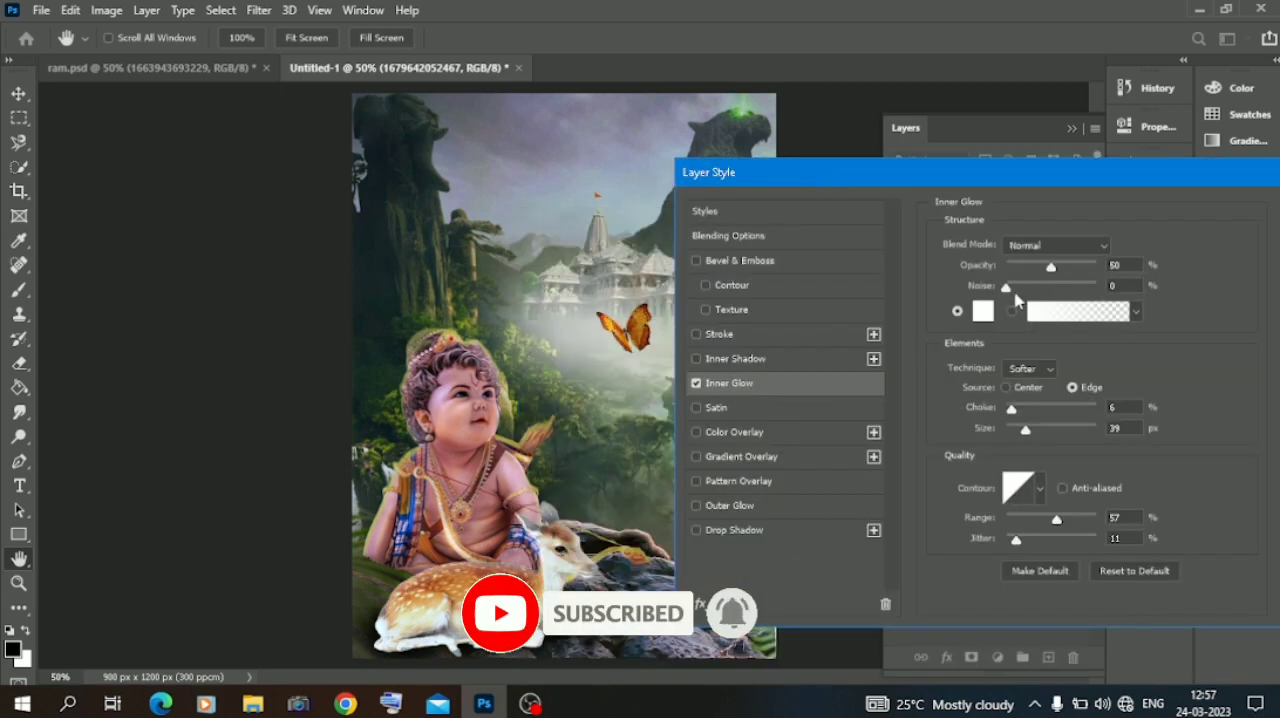
{"action": "left_click", "coordinate": [983, 312]}
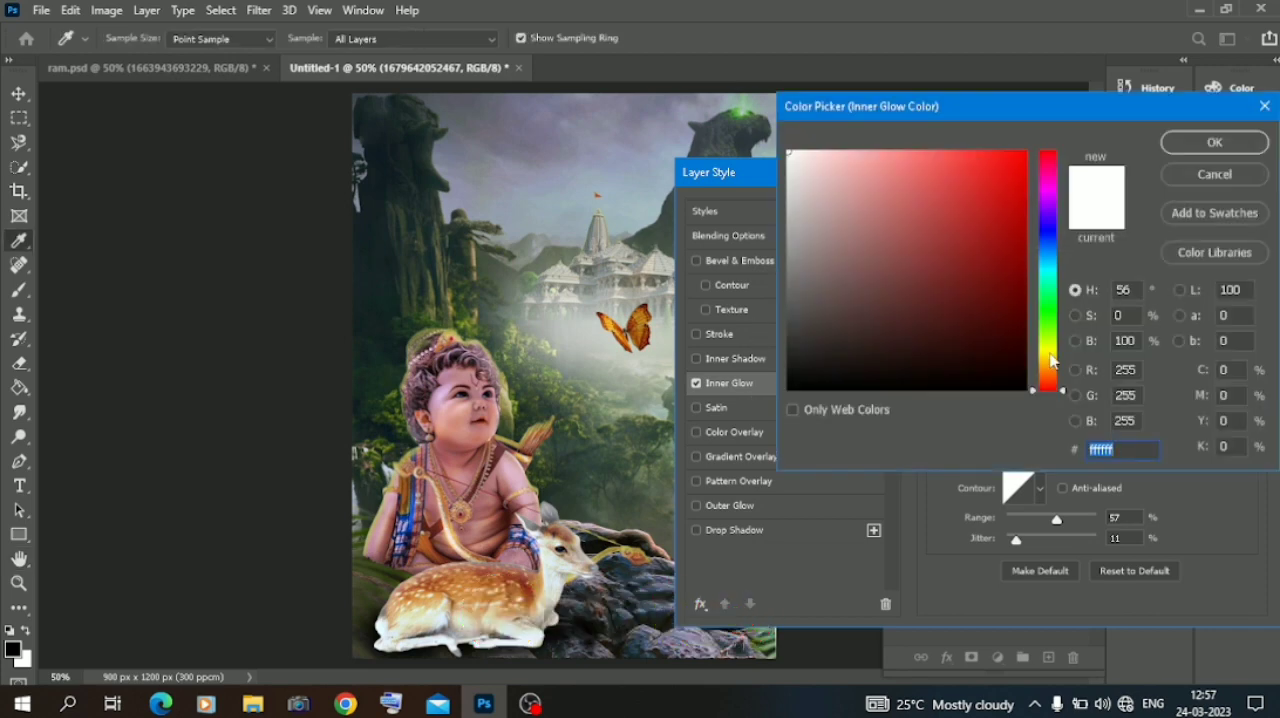
{"action": "left_click", "coordinate": [1047, 353]}
{"action": "left_click", "coordinate": [912, 247]}
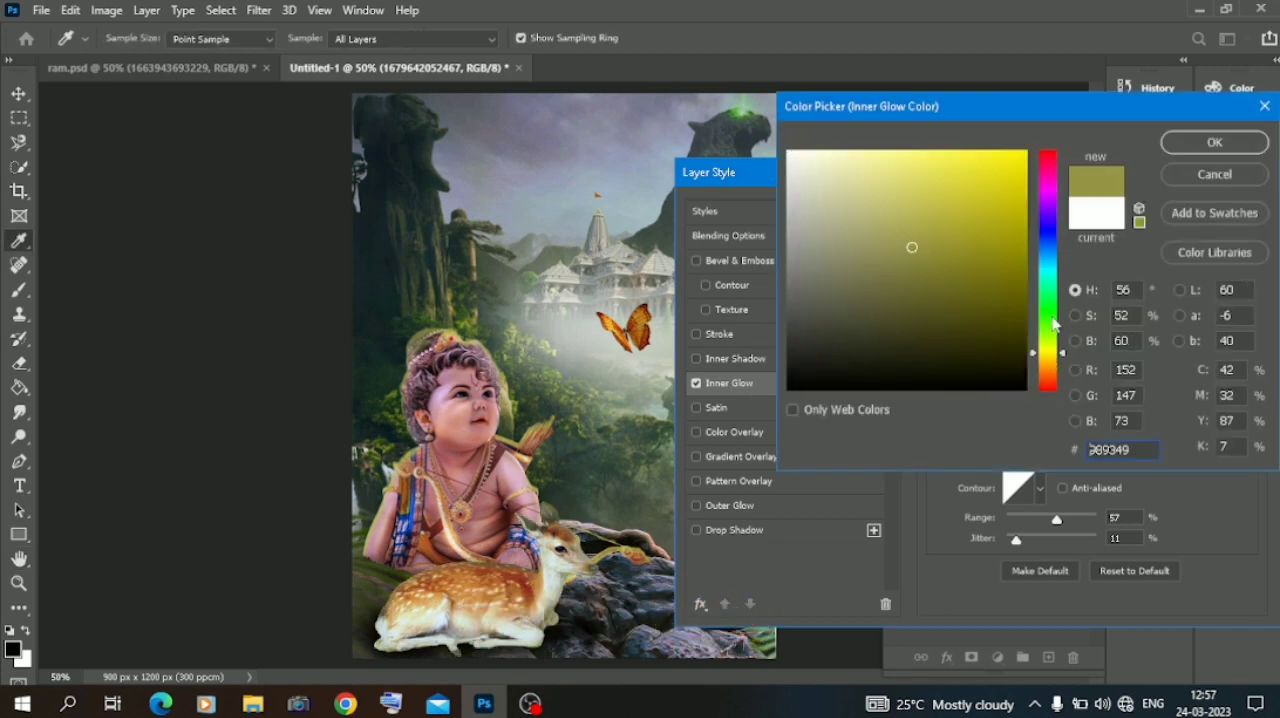
{"action": "left_click", "coordinate": [927, 157]}
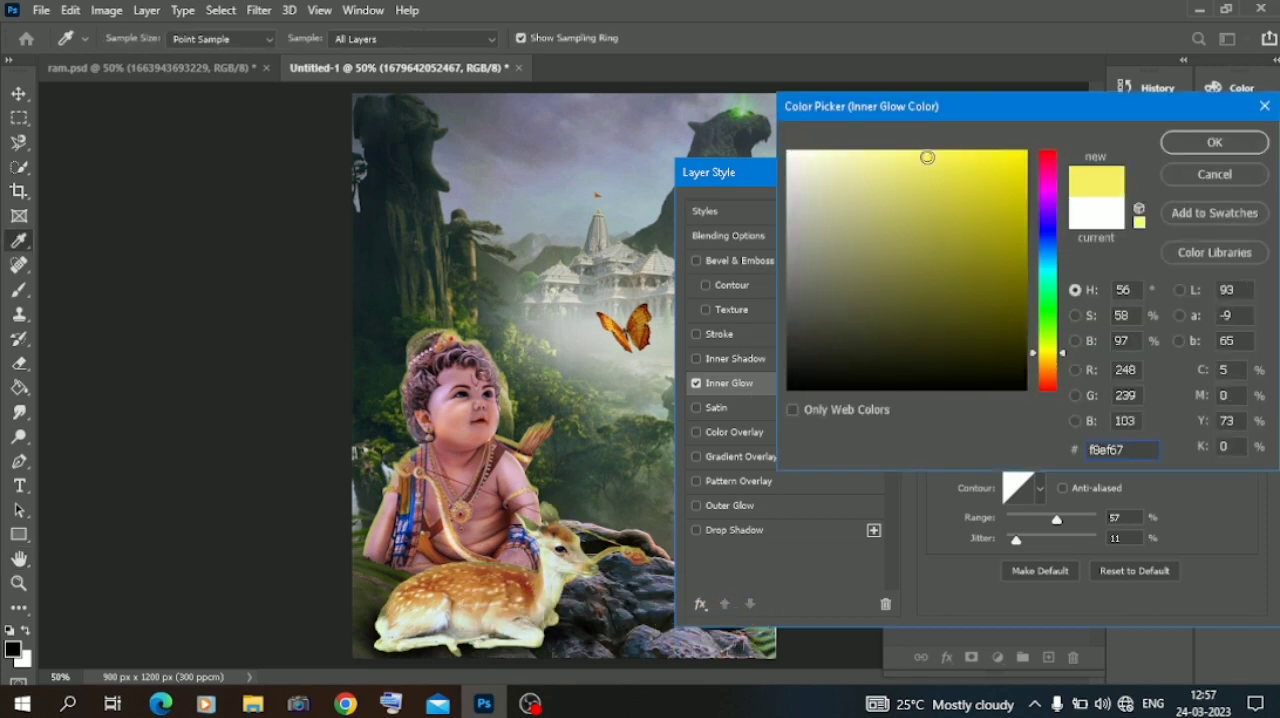
{"action": "left_click", "coordinate": [1208, 144]}
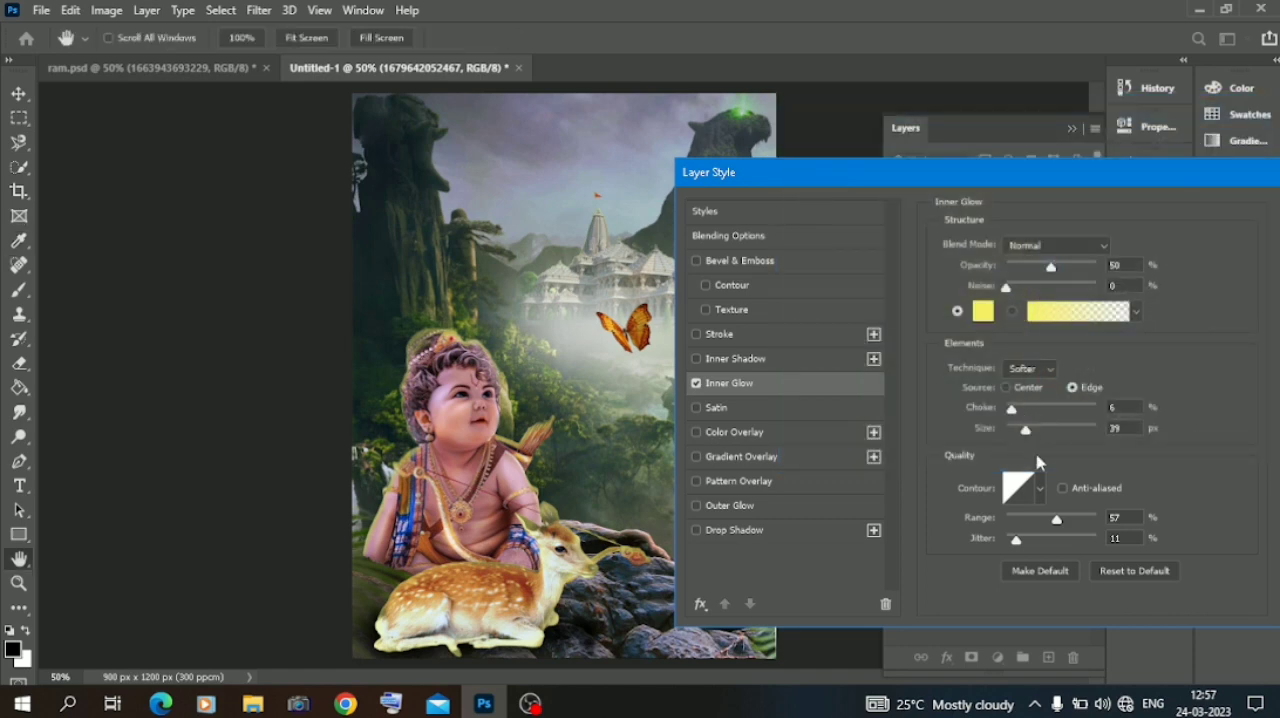
{"action": "left_click", "coordinate": [1043, 485]}
{"action": "left_click", "coordinate": [1037, 490]}
{"action": "left_click", "coordinate": [696, 383]}
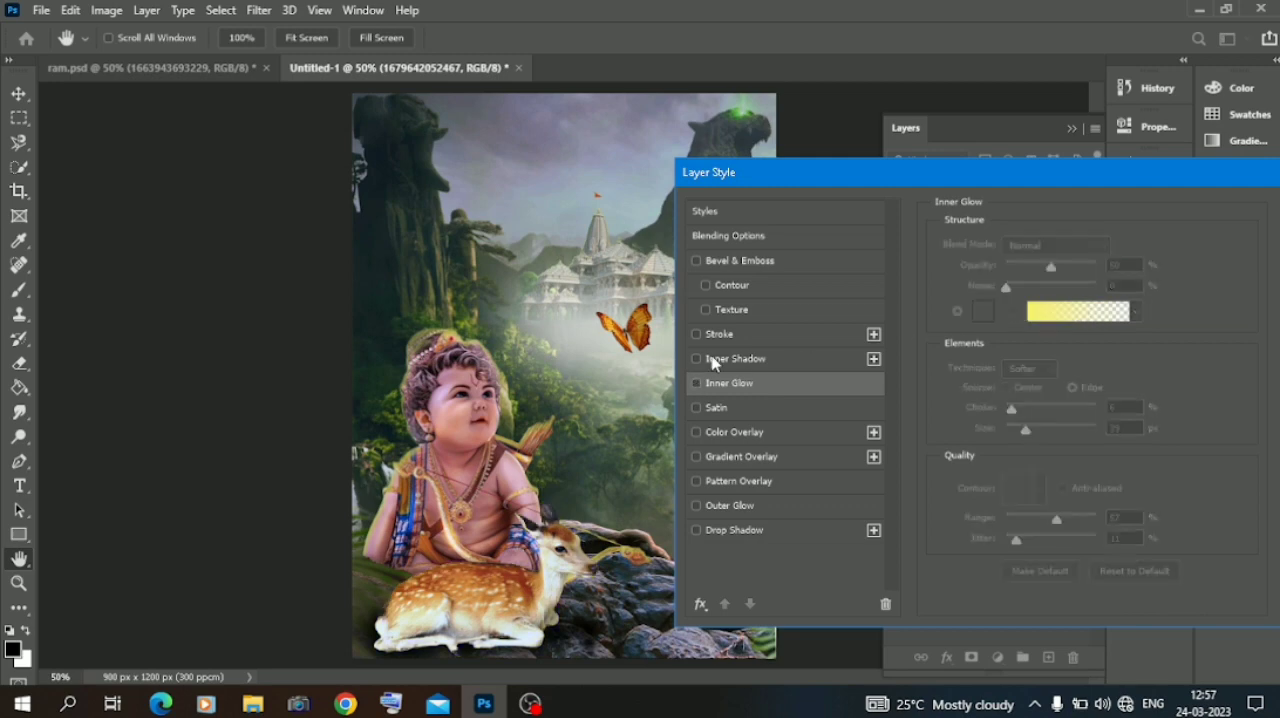
Add a yellow-green Inner Shadow to the deer with 9 px distance and 4 px size, adjusting its opacity and light angle.
{"action": "left_click", "coordinate": [714, 360]}
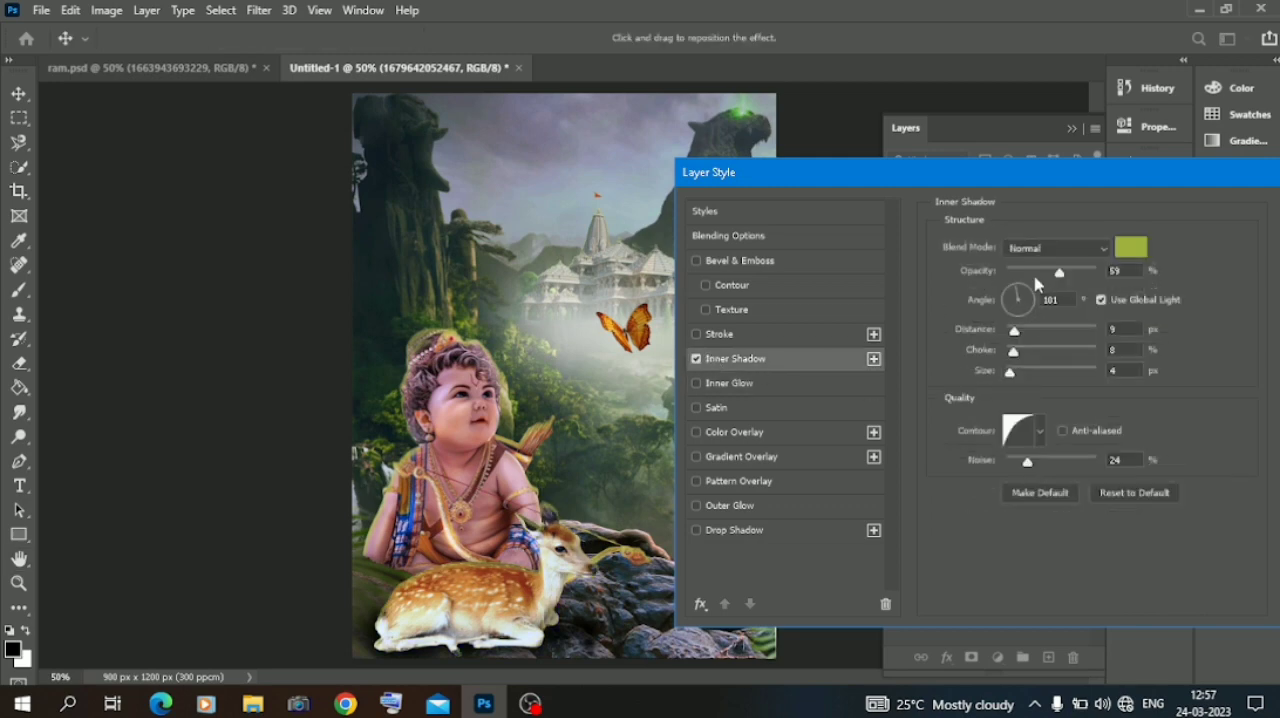
{"action": "left_click", "coordinate": [1045, 274]}
{"action": "left_click_drag", "start_coordinate": [1013, 296], "coordinate": [1018, 296]}
{"action": "left_click_drag", "start_coordinate": [1223, 180], "coordinate": [1050, 190]}
{"action": "left_click", "coordinate": [1170, 224]}
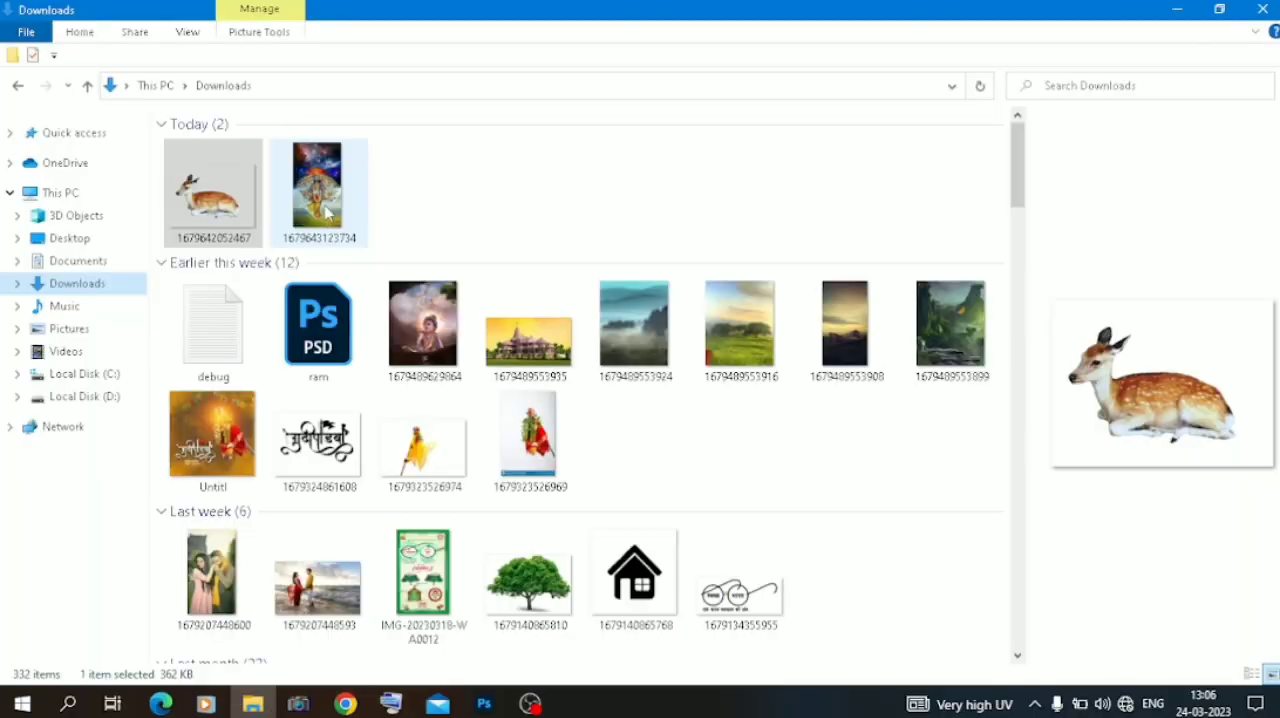
{"action": "left_click_drag", "start_coordinate": [320, 186], "coordinate": [541, 316]}
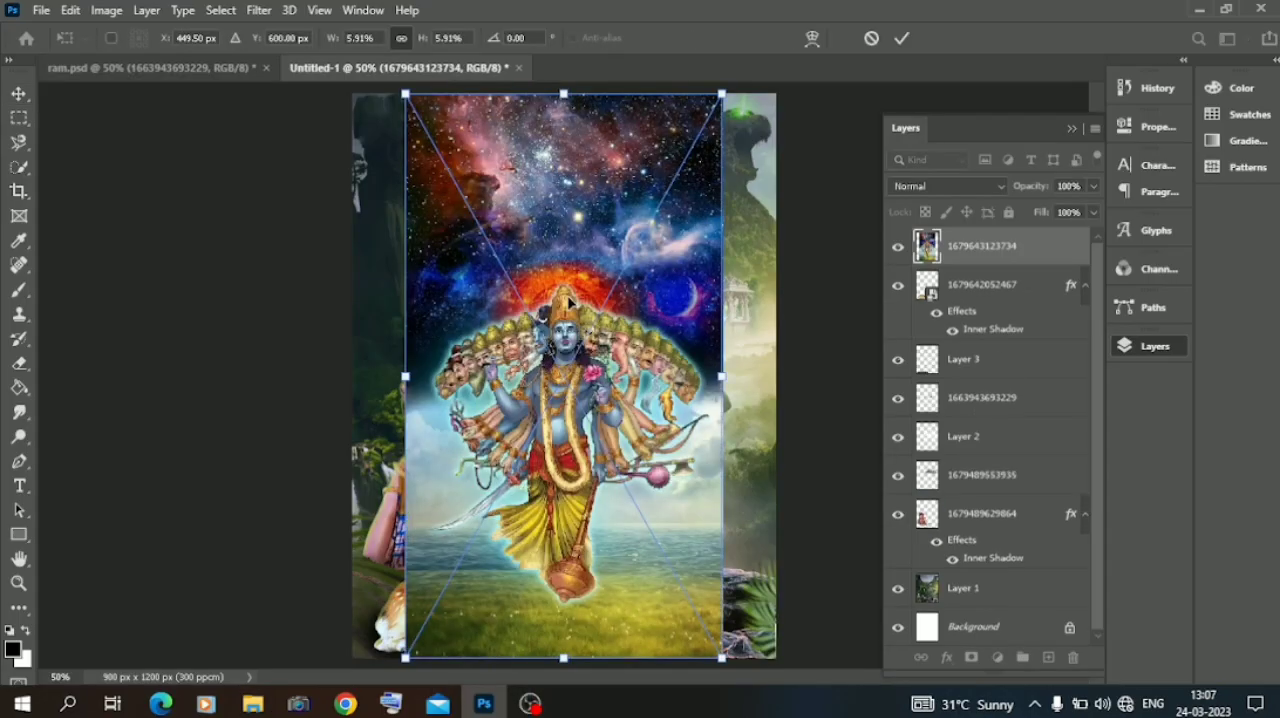
{"action": "key", "text": "Return"}
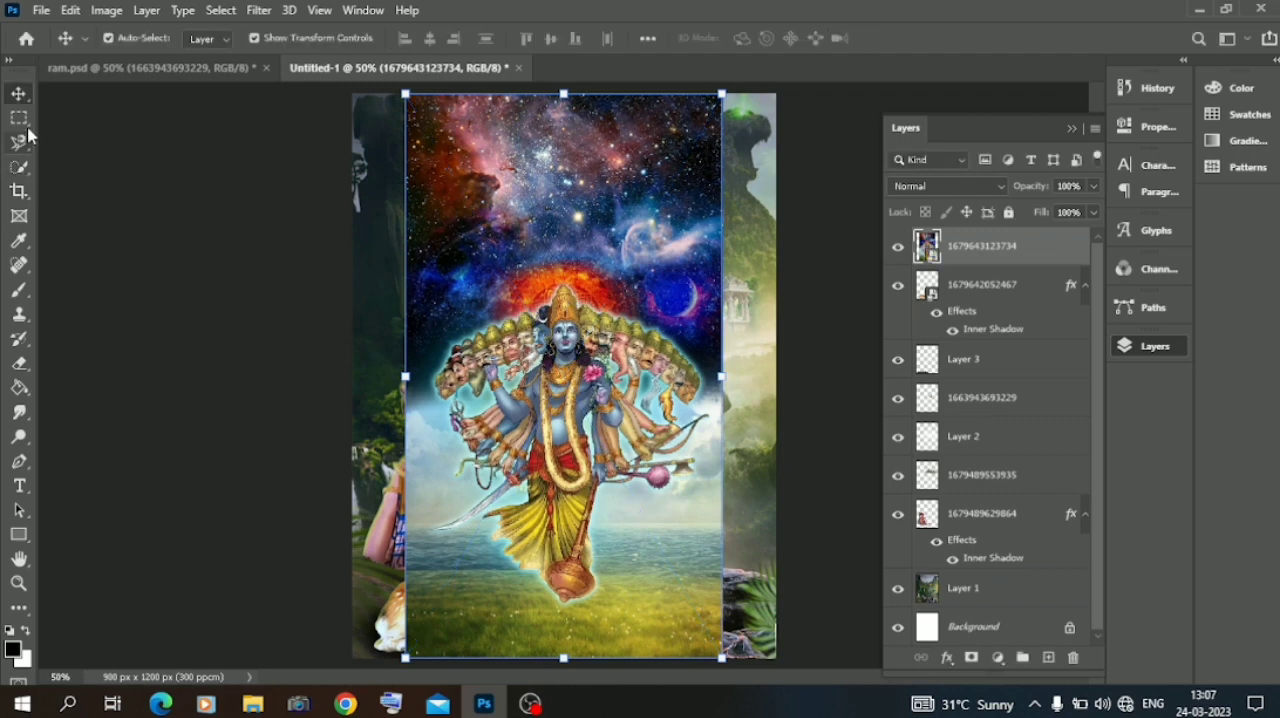
{"action": "left_click", "coordinate": [20, 167]}
{"action": "mouse_move", "coordinate": [482, 352]}
{"action": "left_mouse_down"}
{"action": "mouse_move", "coordinate": [622, 343]}
{"action": "mouse_move", "coordinate": [672, 366]}
{"action": "left_mouse_up"}
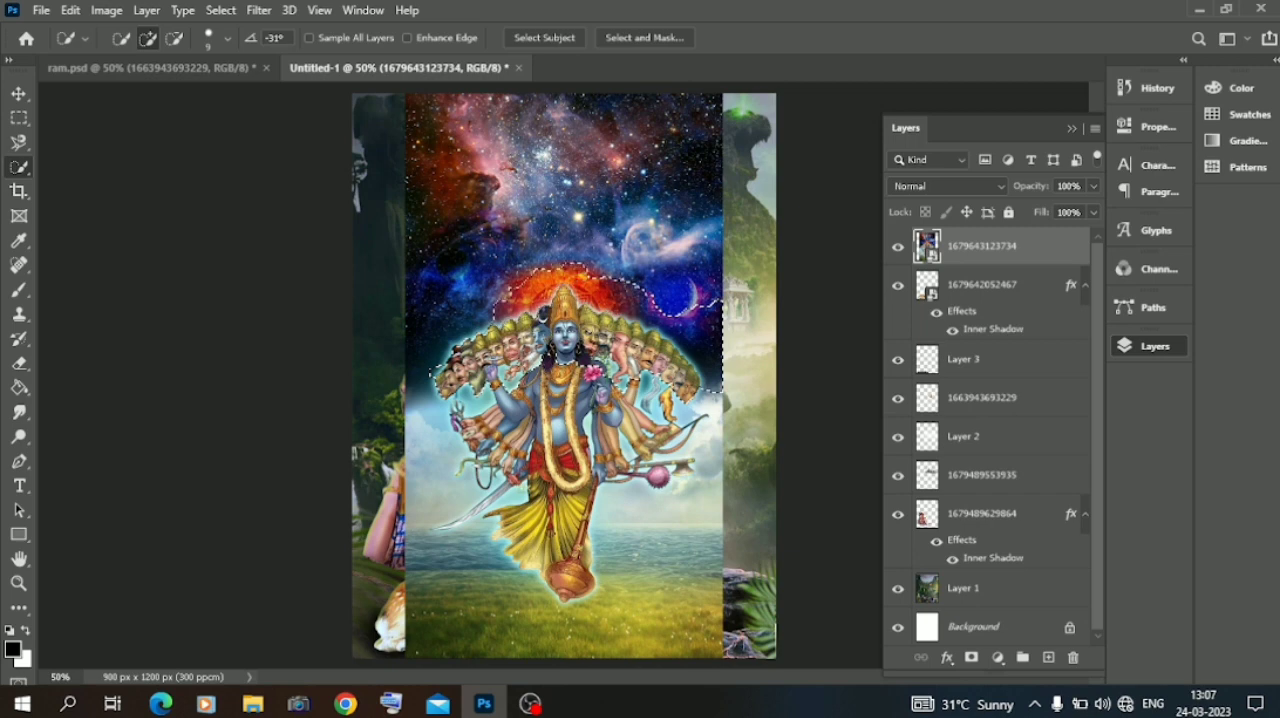
{"action": "key", "text": "ctrl+d"}
Copy a full-width rectangle around the deity, from above the crown to the lower legs, to a new layer and hide the placed image.
{"action": "key", "text": "m"}
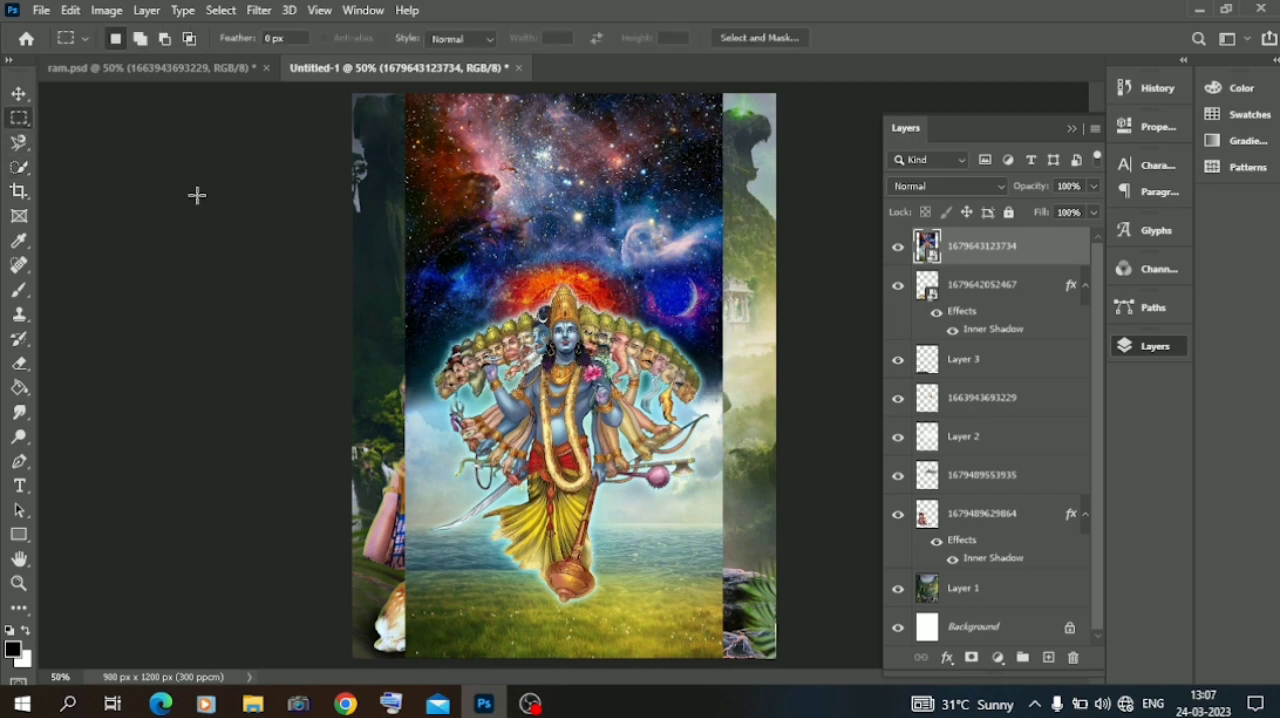
{"action": "left_click", "coordinate": [18, 93]}
{"action": "key", "text": "m"}
{"action": "left_click_drag", "start_coordinate": [401, 248], "coordinate": [724, 552]}
{"action": "right_click", "coordinate": [544, 402]}
{"action": "left_click", "coordinate": [597, 188]}
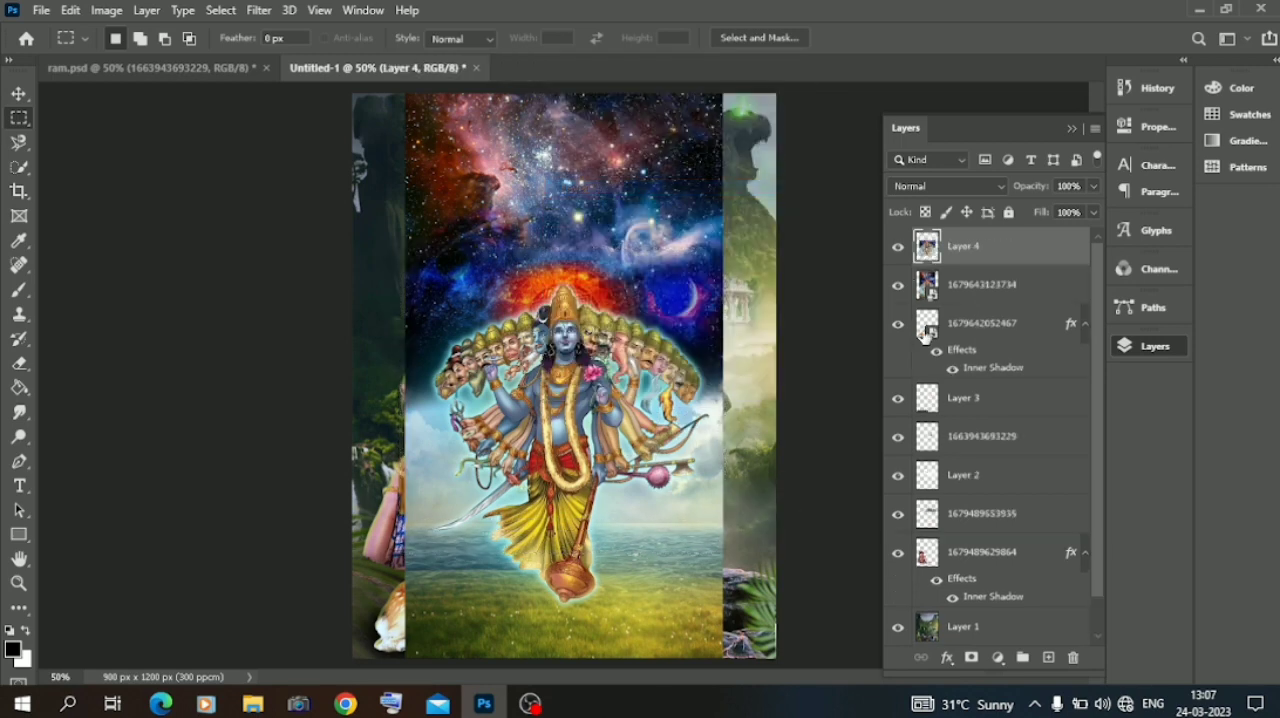
{"action": "left_click", "coordinate": [897, 286]}
Move the copied deity layer up into the sky above the temple and set its blend mode to Overlay.
{"action": "left_click", "coordinate": [19, 93]}
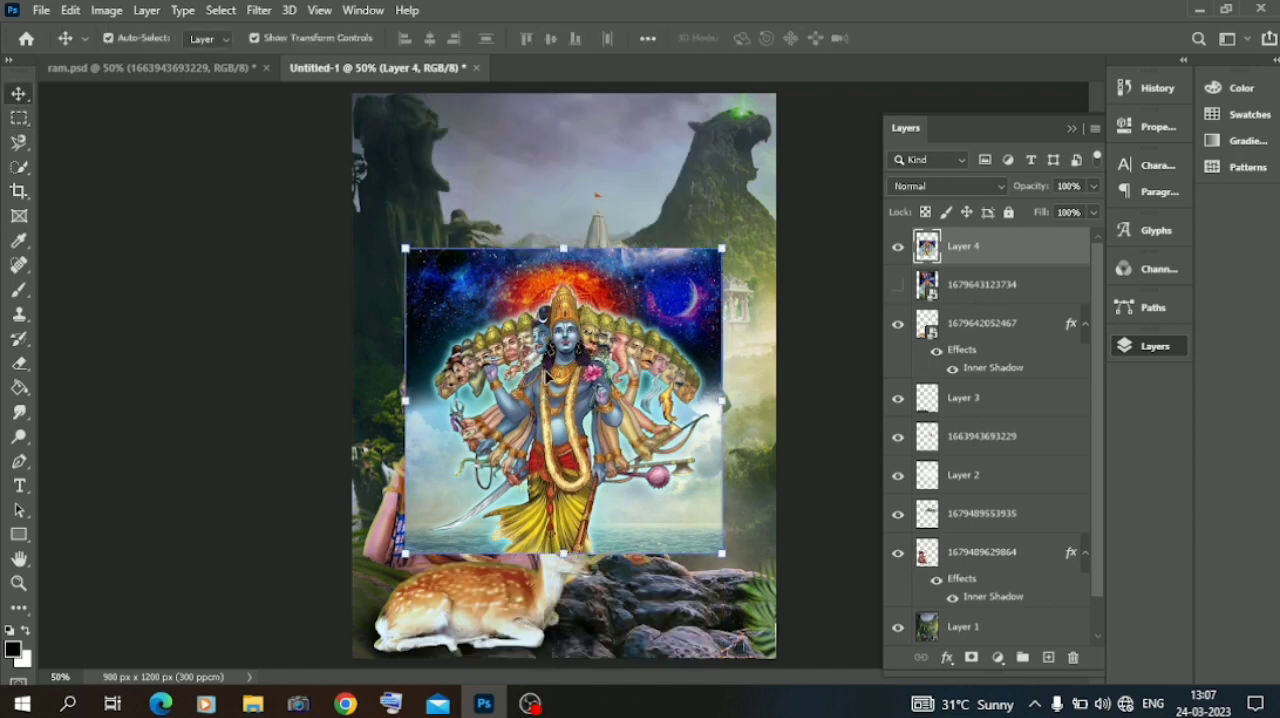
{"action": "left_click_drag", "start_coordinate": [550, 378], "coordinate": [558, 205]}
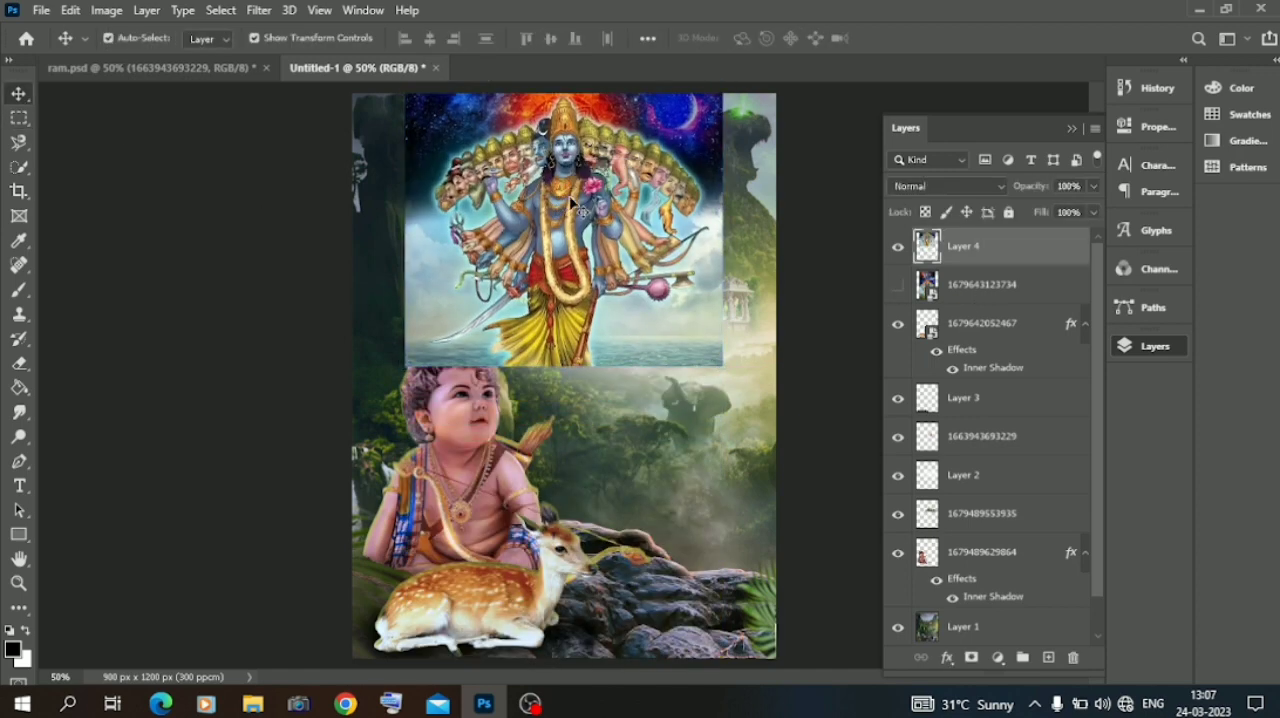
{"action": "left_click", "coordinate": [905, 187]}
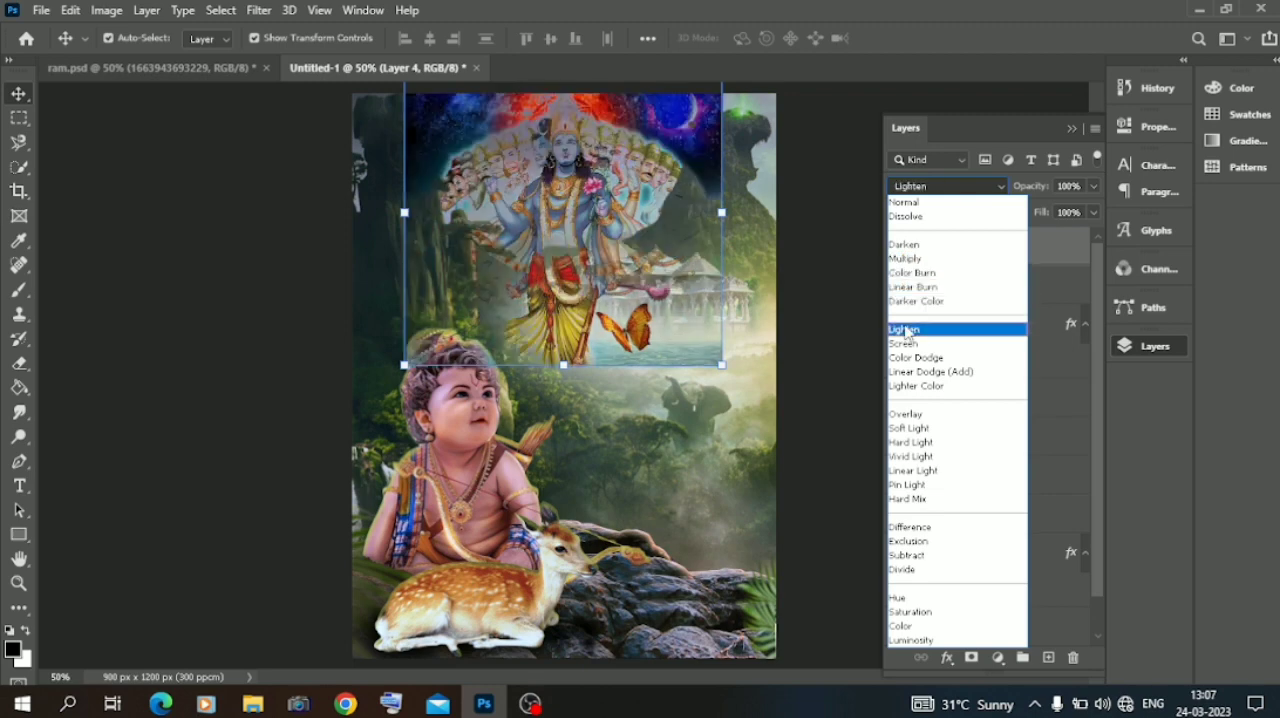
{"action": "left_click", "coordinate": [906, 418]}
Scale the deity layer to 84.67% and centre it in the sky above the temple at about X 448 px, Y 213 px.
{"action": "left_click_drag", "start_coordinate": [721, 365], "coordinate": [674, 318]}
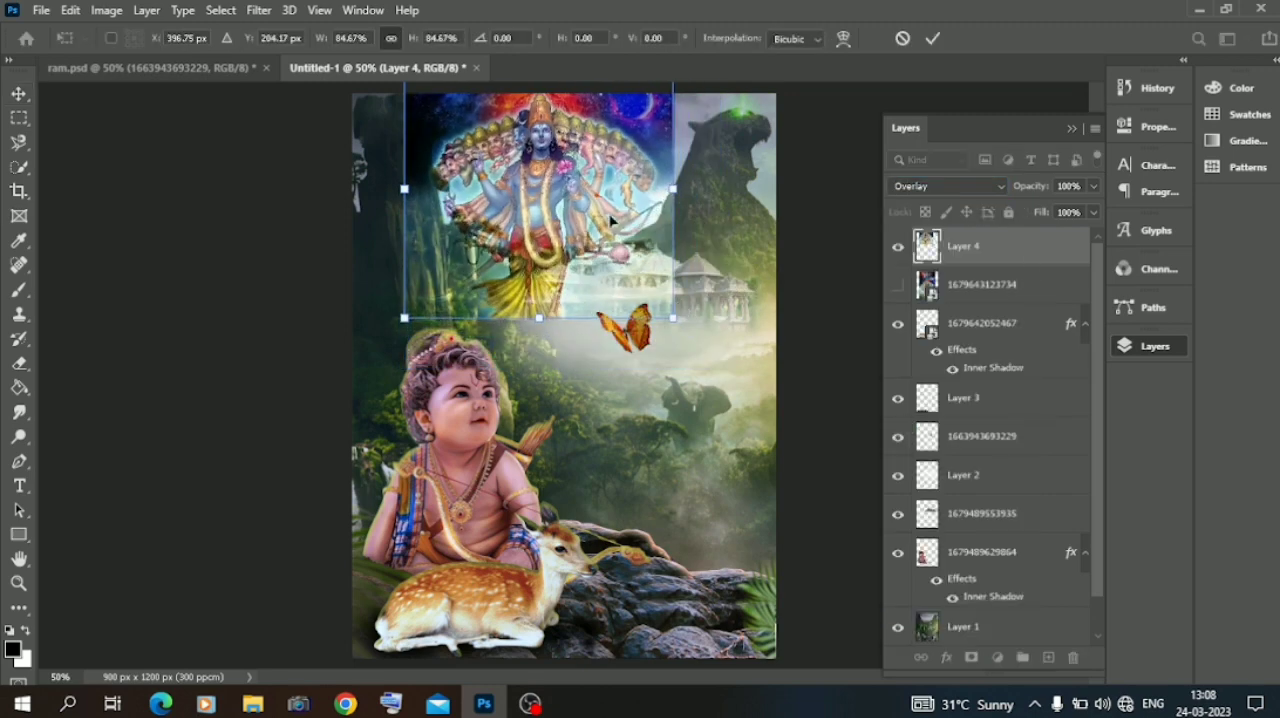
{"action": "left_click_drag", "start_coordinate": [602, 205], "coordinate": [622, 208]}
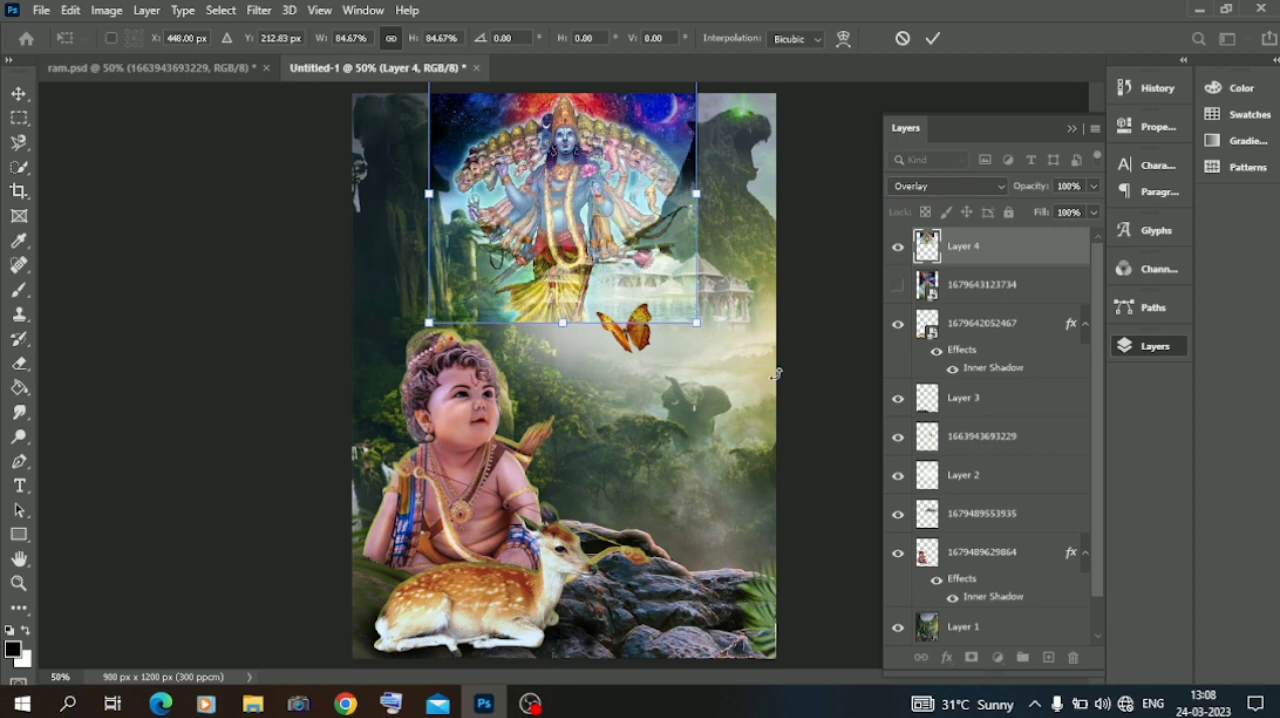
{"action": "left_click", "coordinate": [928, 190]}
{"action": "left_click", "coordinate": [240, 384]}
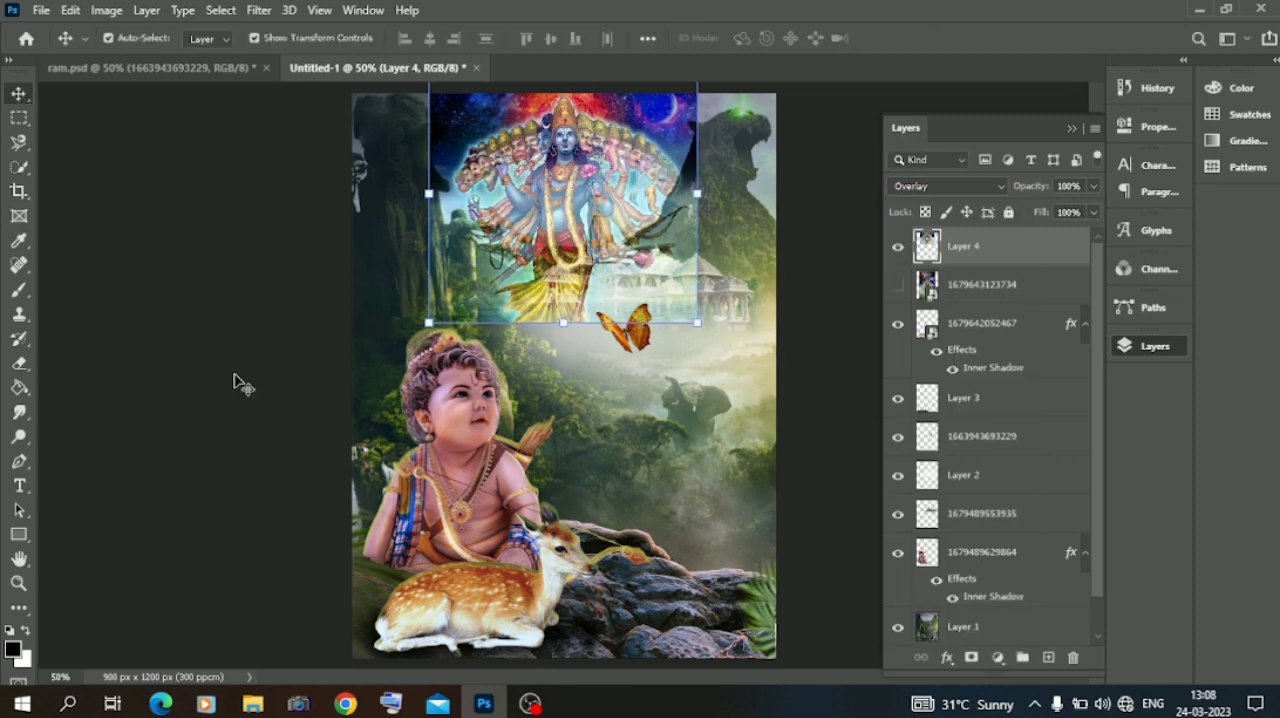
Change the deity layer's blend mode to Soft Light.
{"action": "left_click", "coordinate": [960, 188]}
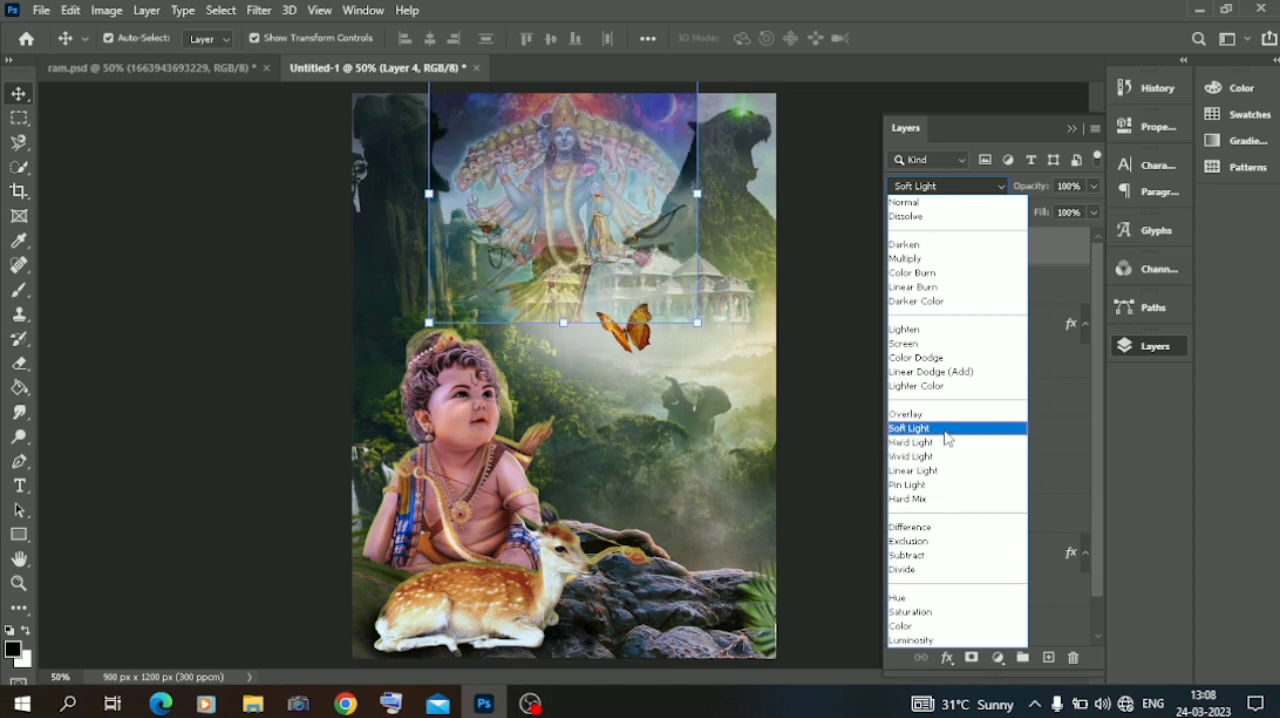
{"action": "left_click", "coordinate": [947, 438]}
{"action": "left_click_drag", "start_coordinate": [590, 168], "coordinate": [590, 168]}
Erase the deity layer's hard edges over the cliffs and temple with a soft 275 px eraser.
{"action": "left_click", "coordinate": [19, 363]}
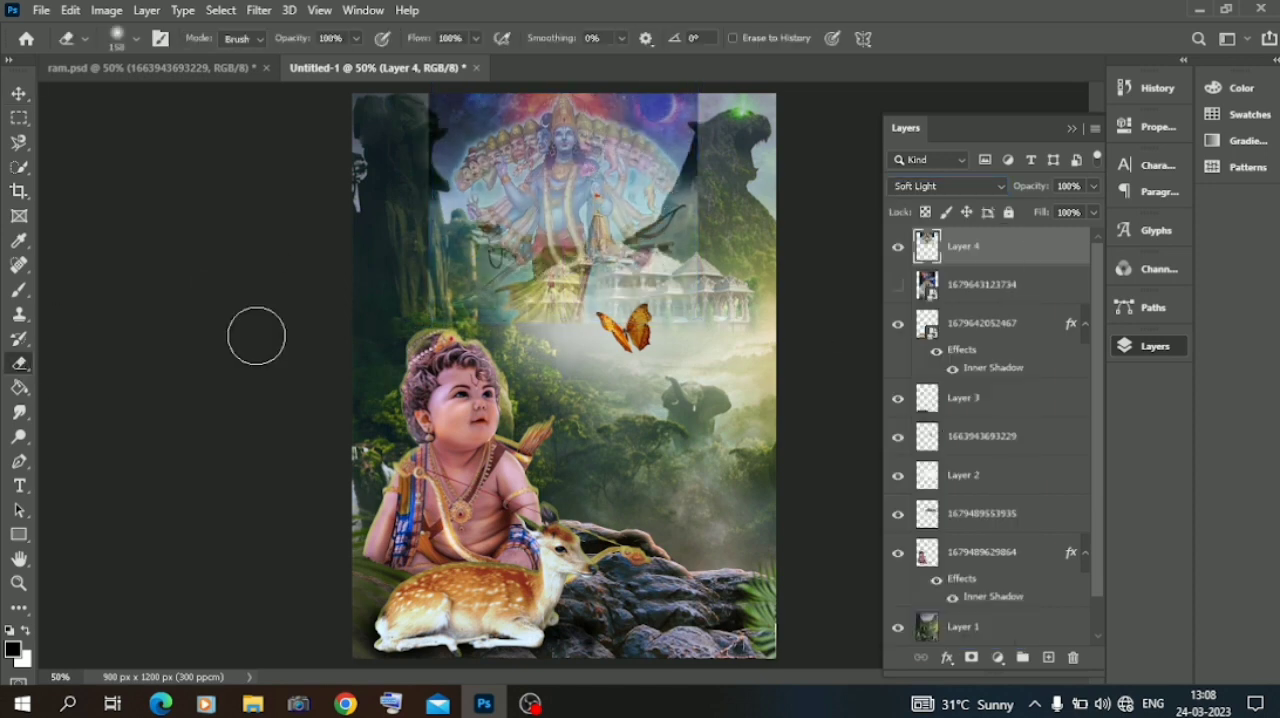
{"action": "right_click", "coordinate": [455, 289]}
{"action": "mouse_move", "coordinate": [390, 250]}
{"action": "left_mouse_down"}
{"action": "mouse_move", "coordinate": [484, 302]}
{"action": "mouse_move", "coordinate": [535, 309]}
{"action": "mouse_move", "coordinate": [633, 280]}
{"action": "mouse_move", "coordinate": [709, 227]}
{"action": "mouse_move", "coordinate": [743, 117]}
{"action": "mouse_move", "coordinate": [730, 114]}
{"action": "mouse_move", "coordinate": [739, 184]}
{"action": "mouse_move", "coordinate": [714, 268]}
{"action": "mouse_move", "coordinate": [593, 337]}
{"action": "mouse_move", "coordinate": [384, 241]}
{"action": "mouse_move", "coordinate": [411, 88]}
{"action": "mouse_move", "coordinate": [378, 157]}
{"action": "mouse_move", "coordinate": [387, 193]}
{"action": "mouse_move", "coordinate": [470, 318]}
{"action": "left_mouse_up"}
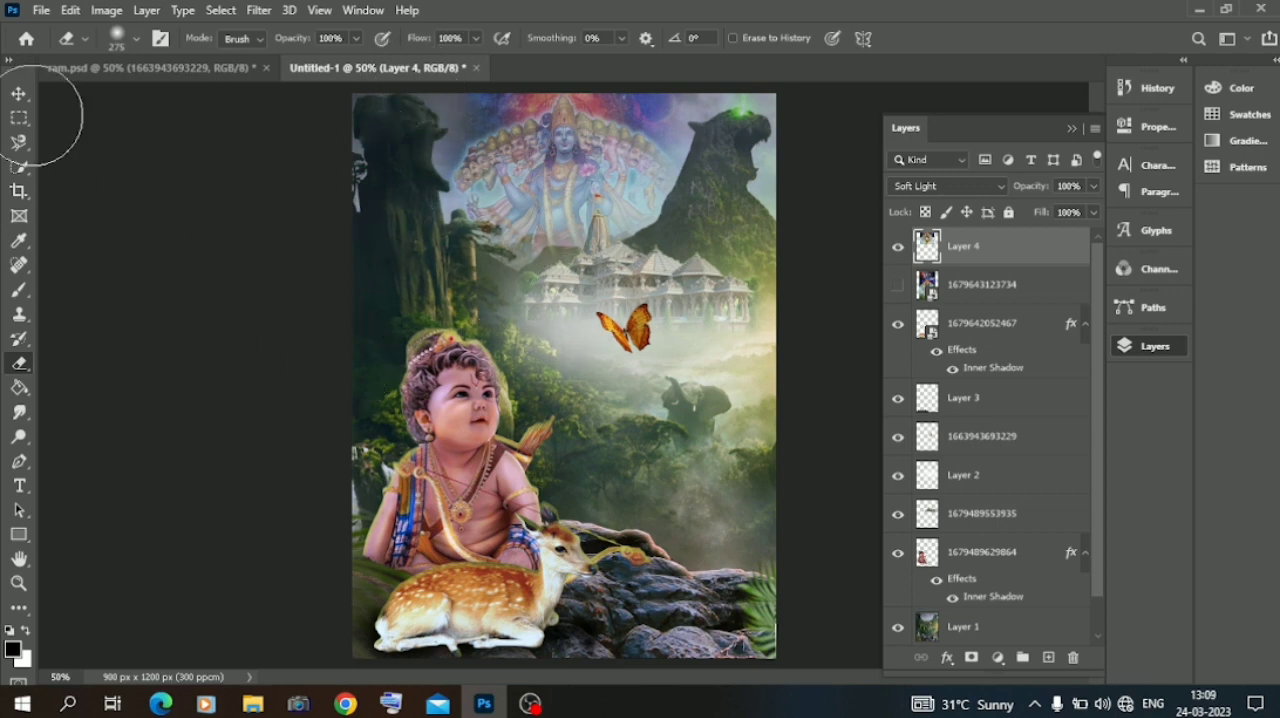
{"action": "left_click", "coordinate": [19, 93]}
{"action": "left_click", "coordinate": [130, 240]}
Lower the deity layer's opacity to 53% so the figure fades into the sky.
{"action": "key", "text": "ctrl+plus"}
{"action": "key", "text": "ctrl+plus"}
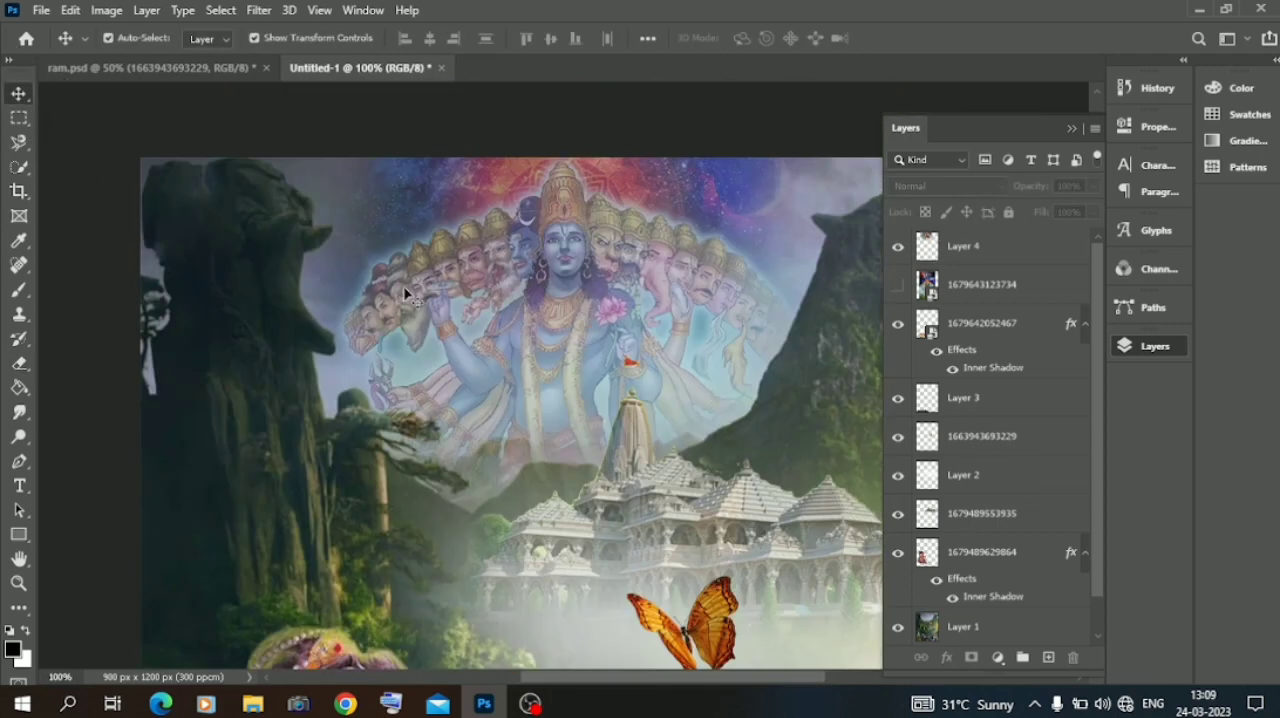
{"action": "left_click_drag", "start_coordinate": [577, 308], "coordinate": [566, 308]}
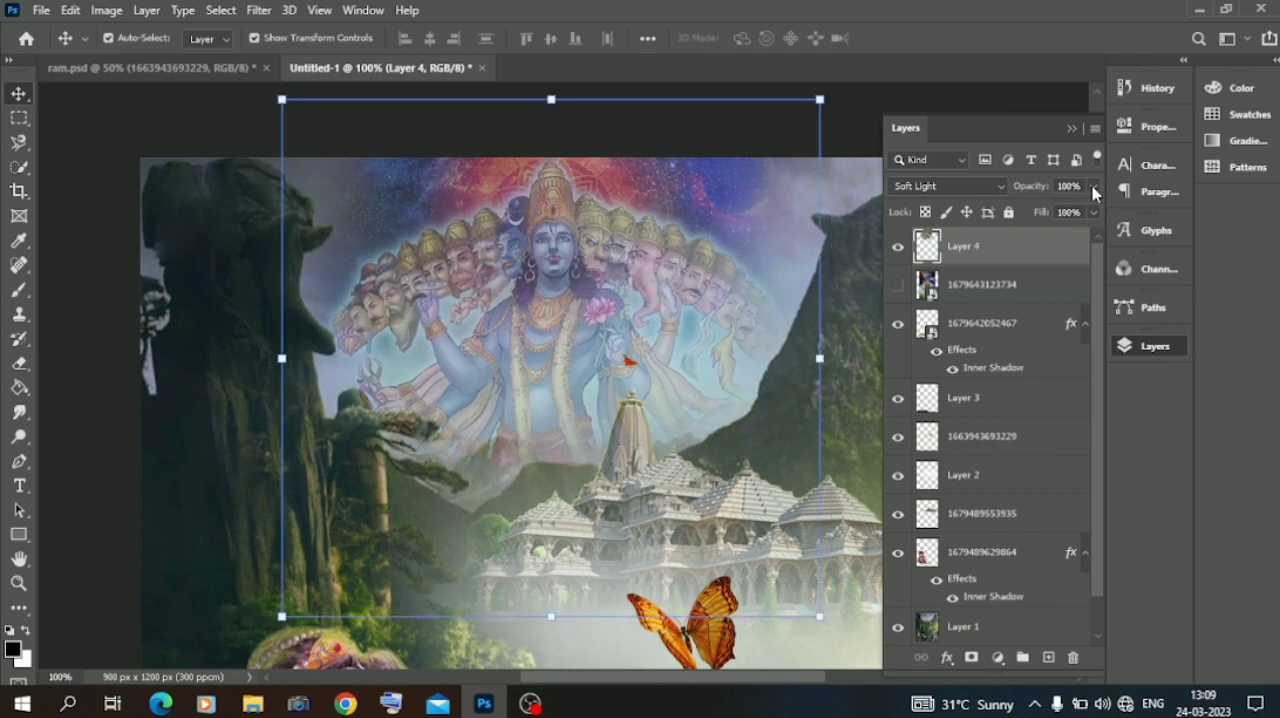
{"action": "left_click_drag", "start_coordinate": [1094, 193], "coordinate": [1058, 211]}
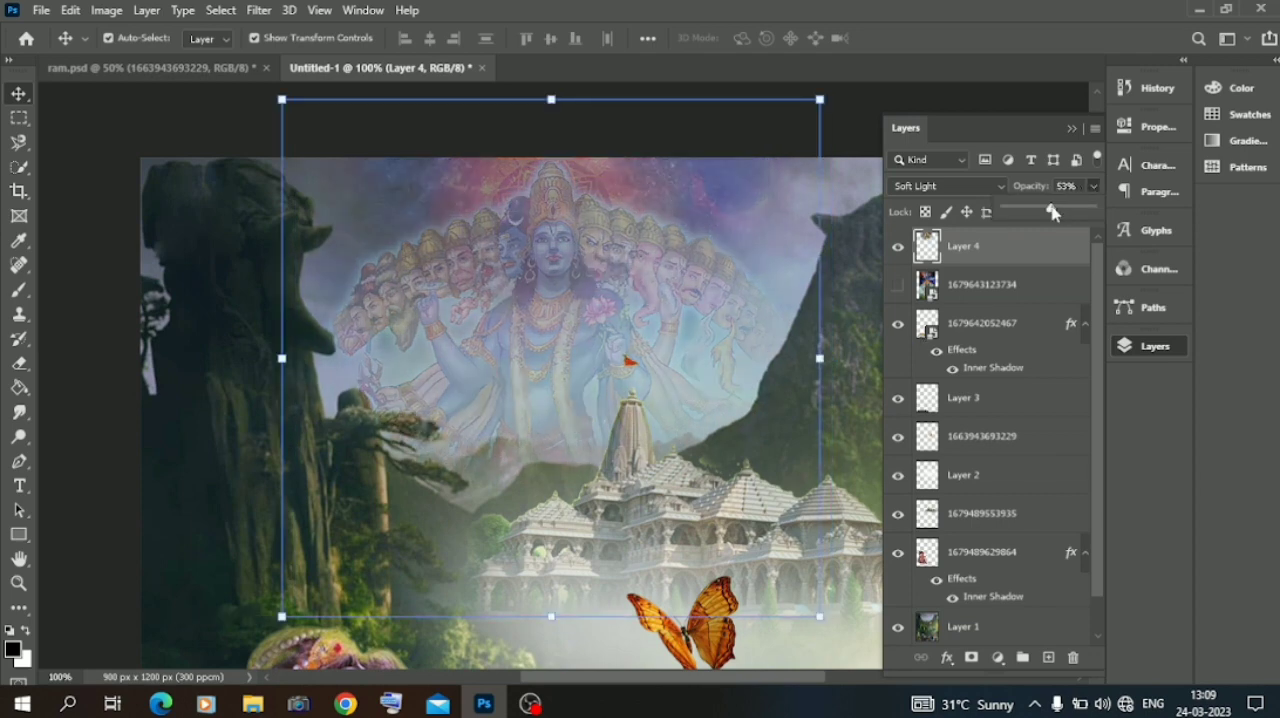
{"action": "left_click", "coordinate": [110, 203]}
{"action": "key", "text": "ctrl+minus"}
{"action": "key", "text": "ctrl+minus"}
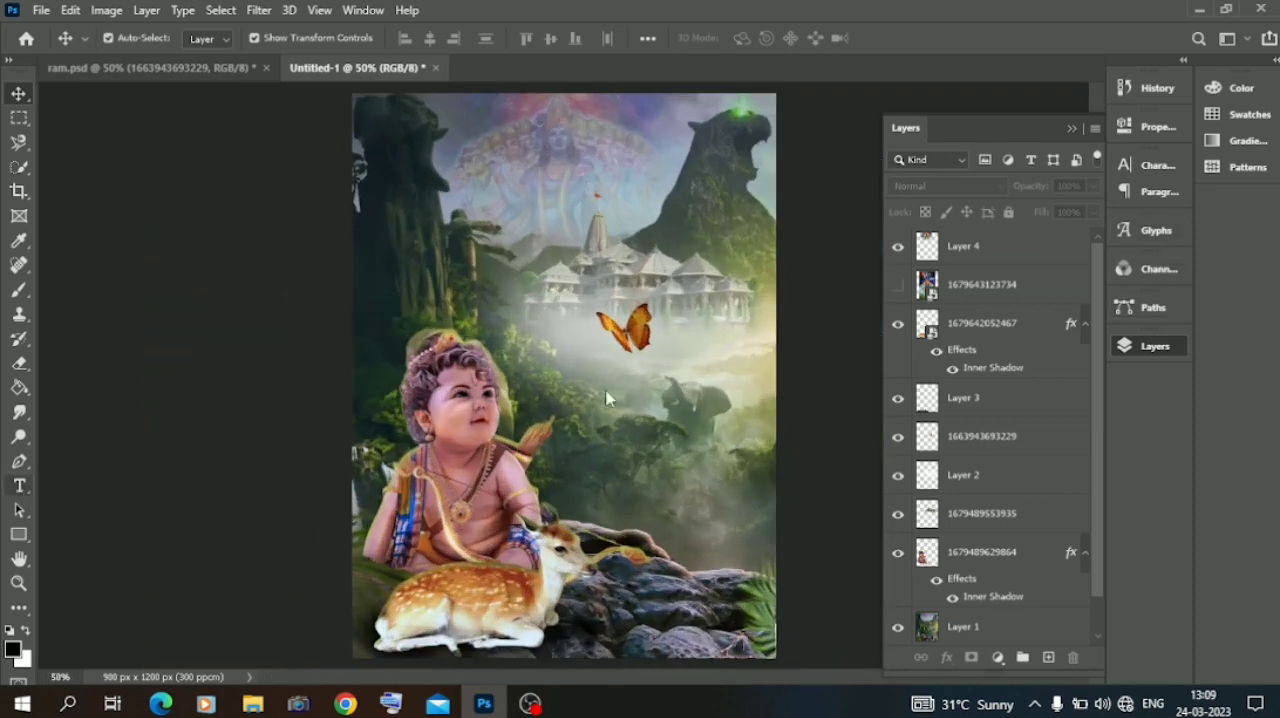
Add a text layer reading श्रीराम in SHREE-DEV7-0728 at 15.11 pt over the mist below the butterfly, composing it from font glyphs.
{"action": "left_click", "coordinate": [634, 413]}
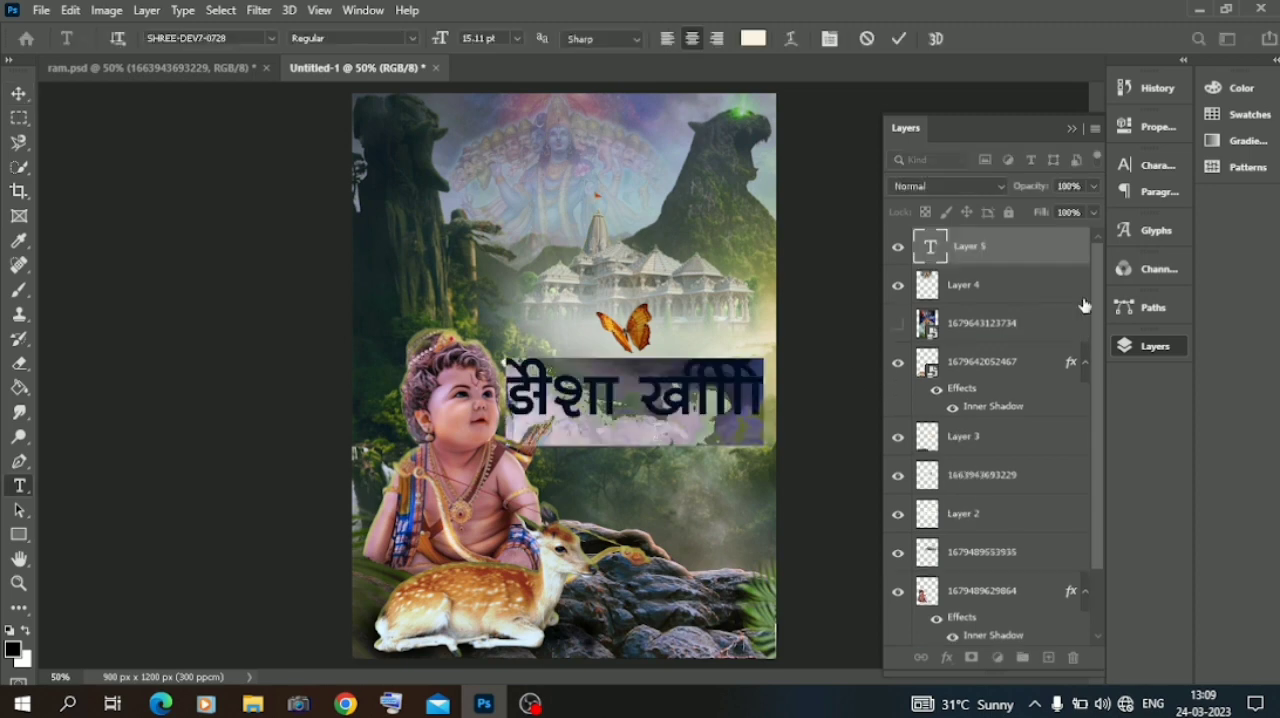
{"action": "left_click", "coordinate": [1153, 238]}
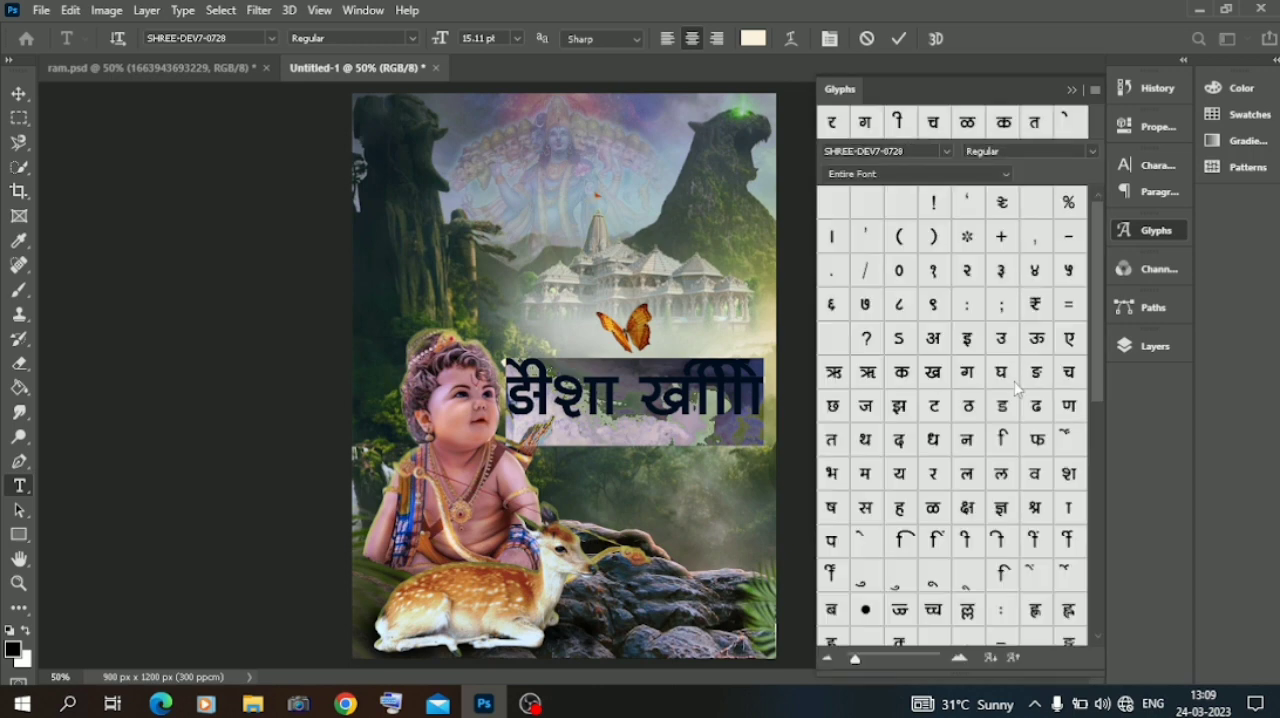
{"action": "key", "text": "BackSpace"}
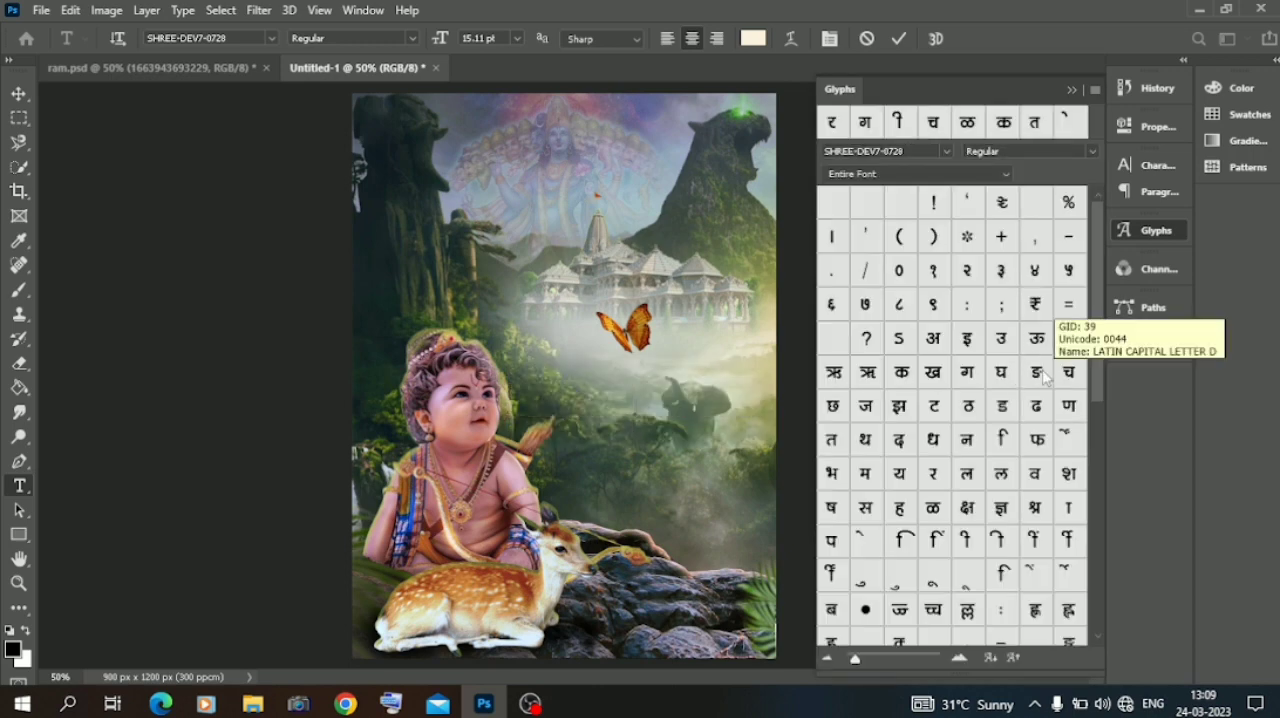
{"action": "double_click", "coordinate": [1035, 507]}
{"action": "double_click", "coordinate": [1069, 508]}
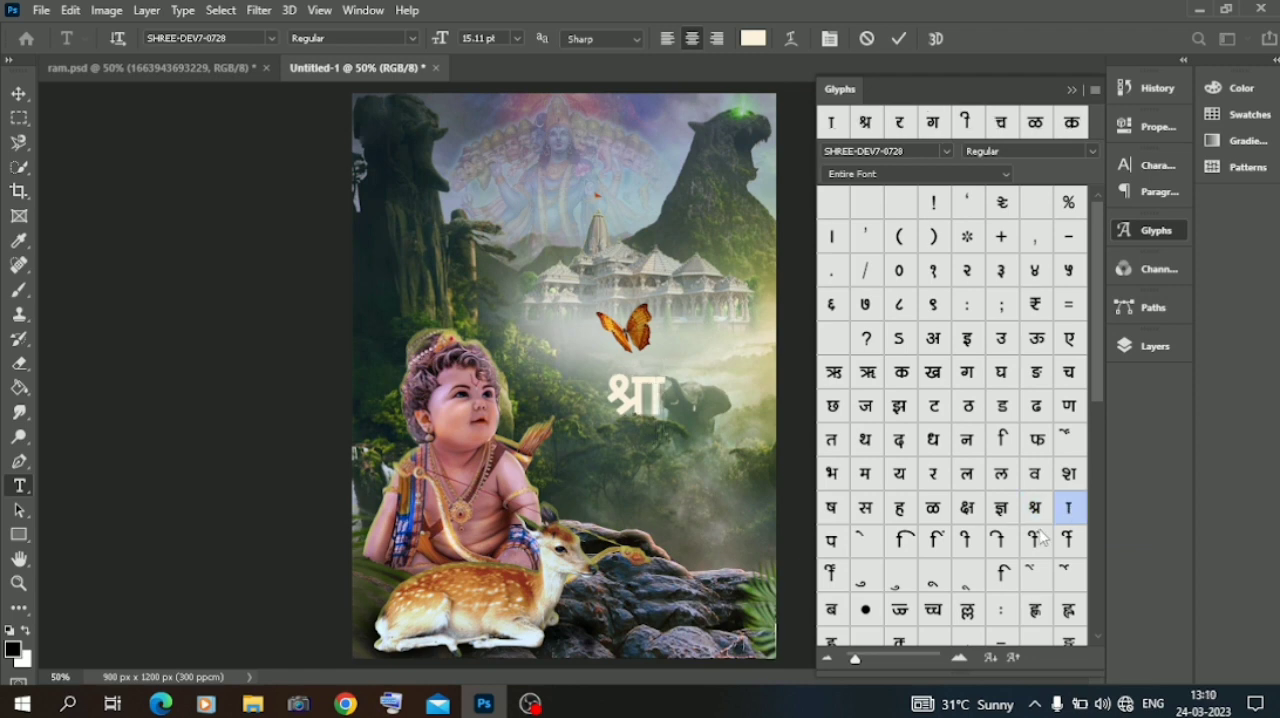
{"action": "key", "text": "BackSpace"}
{"action": "double_click", "coordinate": [966, 540]}
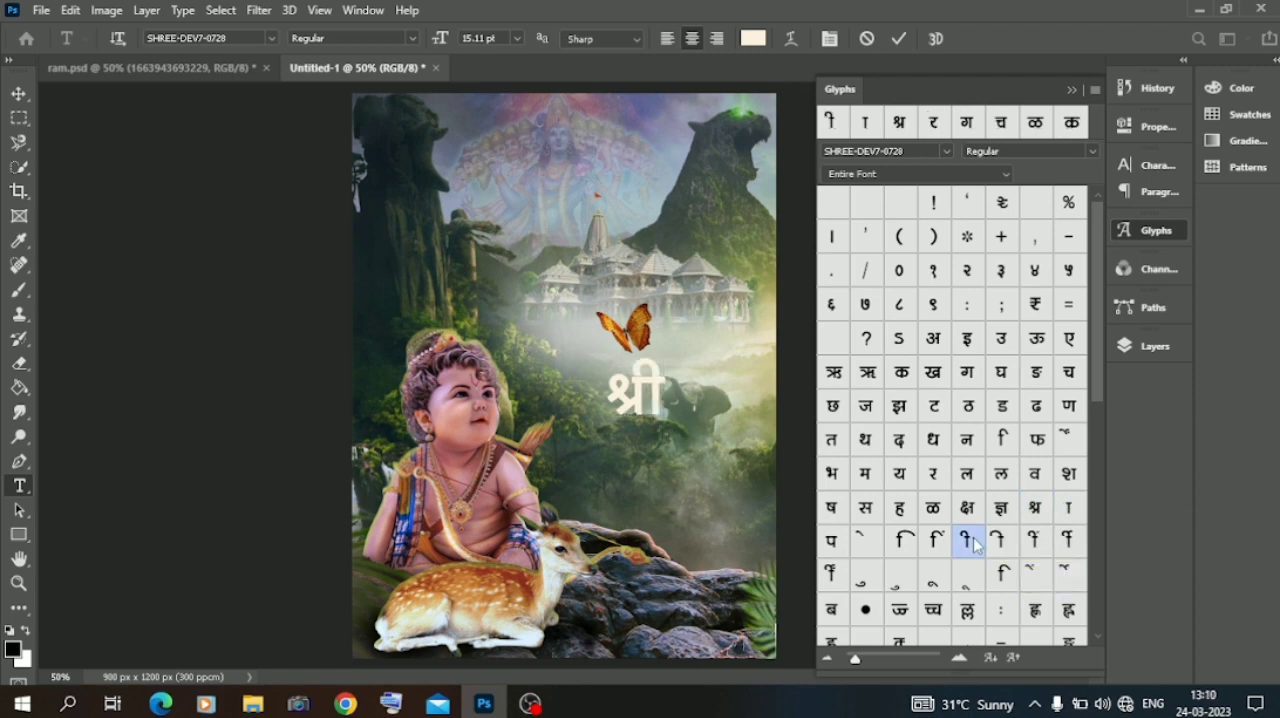
{"action": "double_click", "coordinate": [933, 474]}
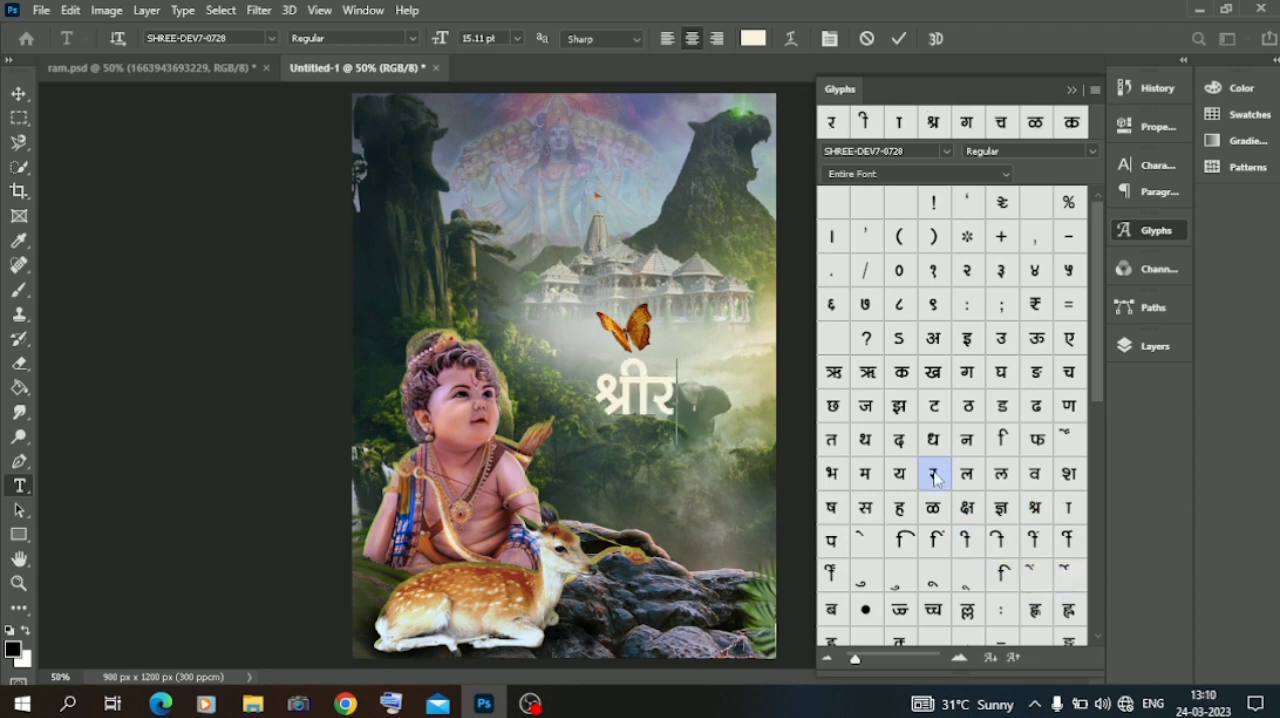
{"action": "double_click", "coordinate": [1069, 508]}
{"action": "double_click", "coordinate": [866, 474]}
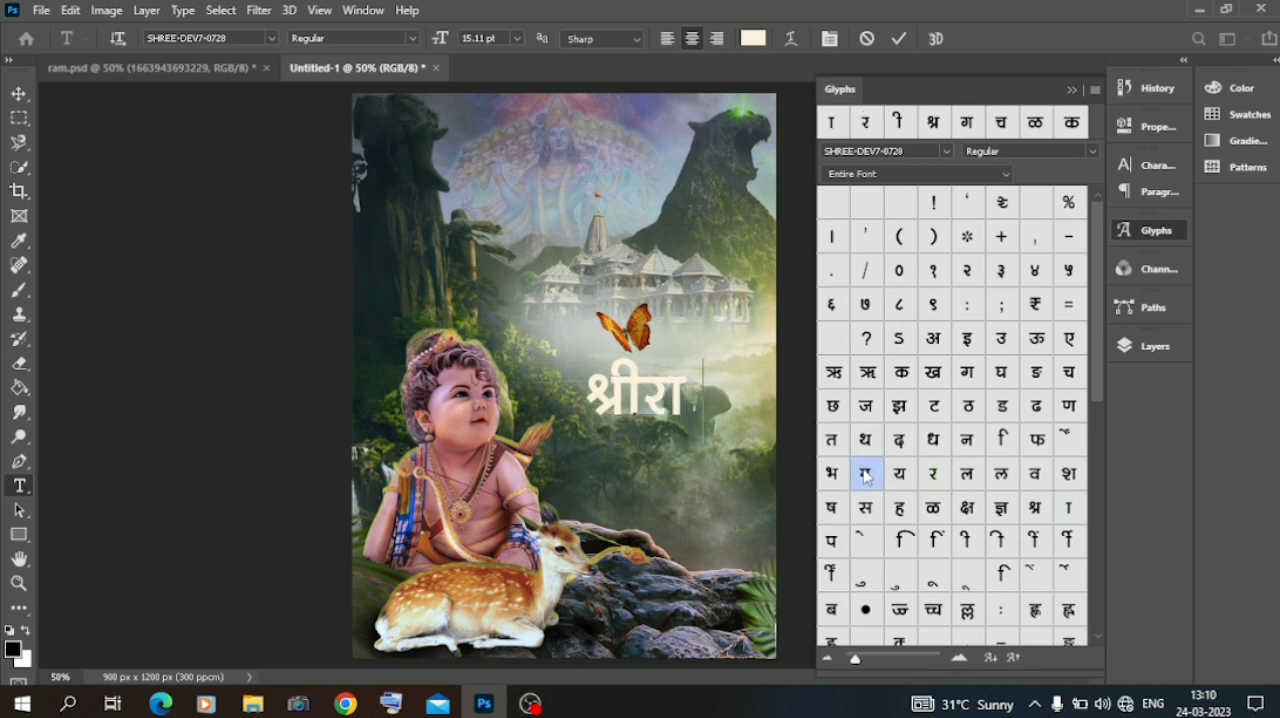
{"action": "left_click", "coordinate": [20, 94]}
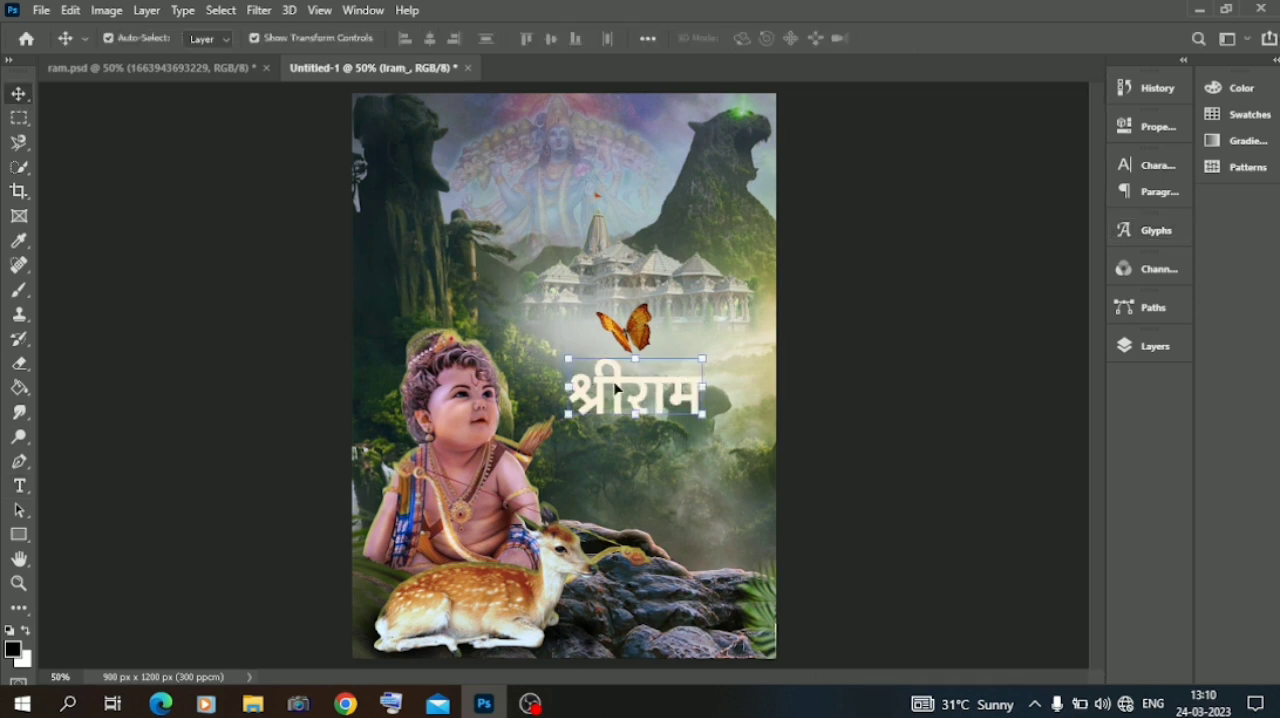
Shift the श्रीराम text slightly right and down, then duplicate its layer and place the copy just below it.
{"action": "left_click_drag", "start_coordinate": [618, 396], "coordinate": [634, 402]}
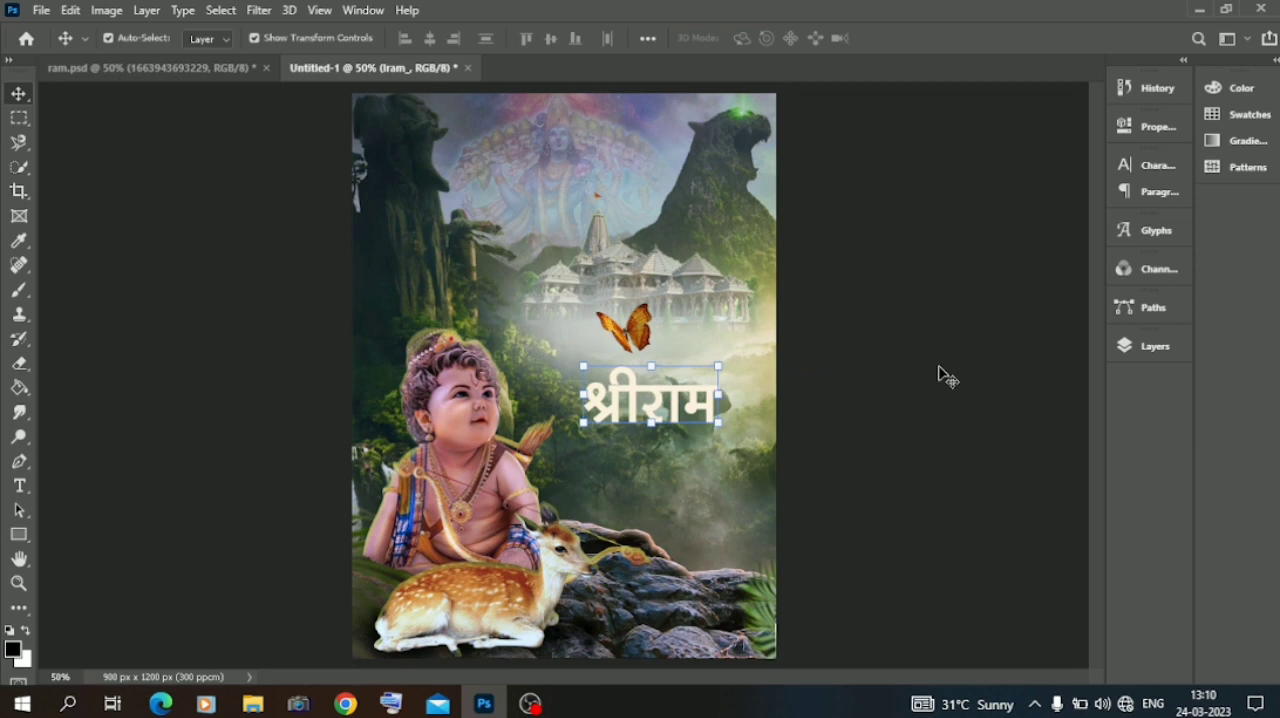
{"action": "left_click", "coordinate": [1140, 347]}
{"action": "left_click_drag", "start_coordinate": [995, 246], "coordinate": [1050, 656]}
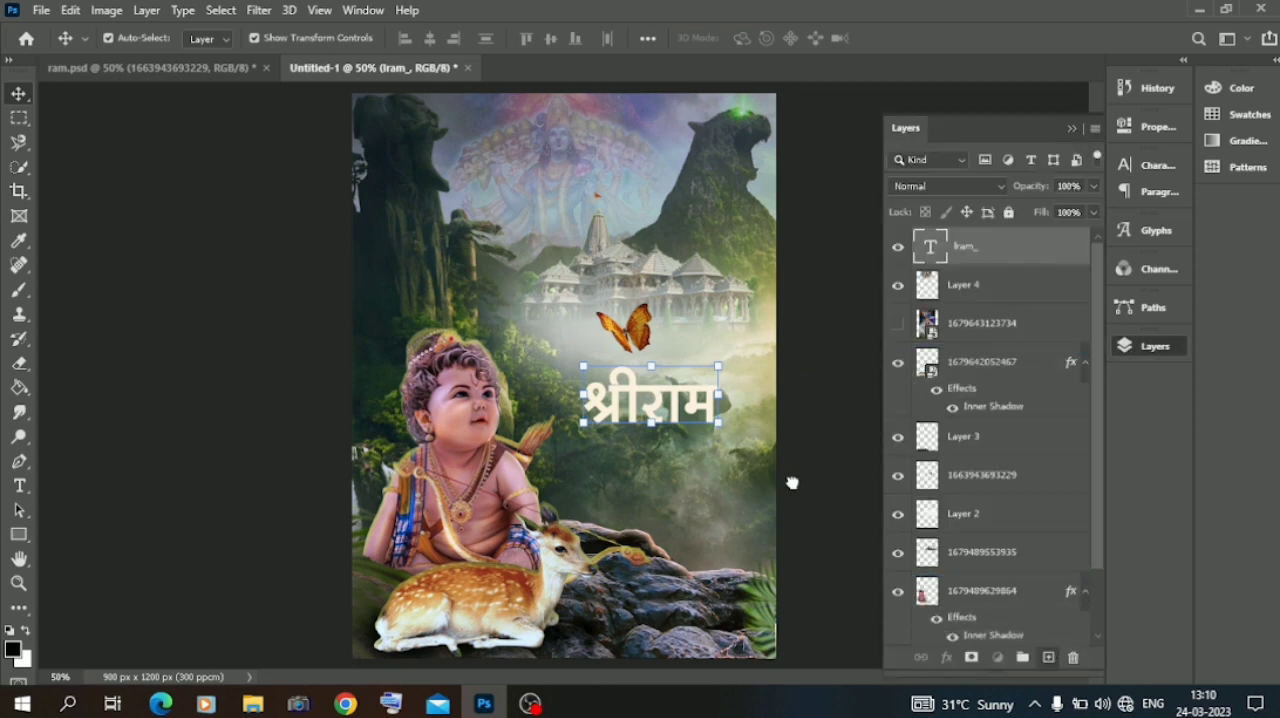
{"action": "left_click_drag", "start_coordinate": [658, 392], "coordinate": [686, 455]}
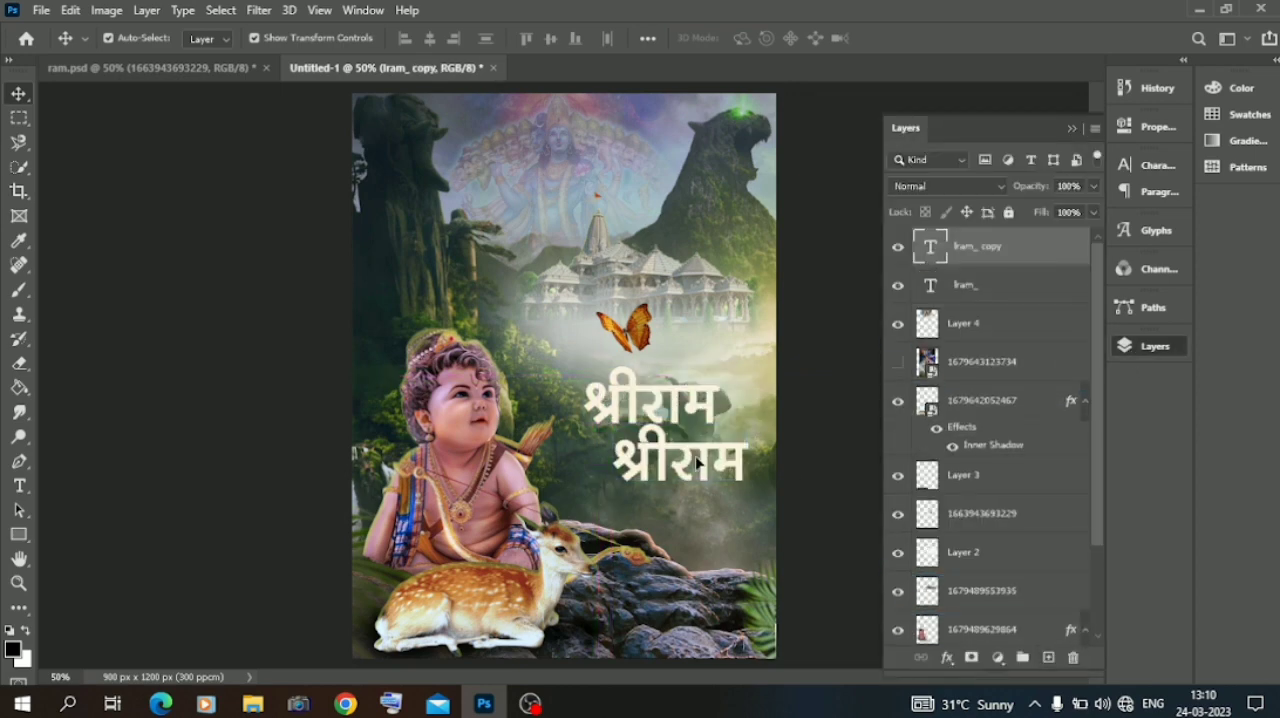
Replace the duplicated text with नवमी using font glyphs and tuck it up and right, close beneath श्रीराम.
{"action": "double_click", "coordinate": [686, 455]}
{"action": "left_click", "coordinate": [1150, 230]}
{"action": "key", "text": "BackSpace"}
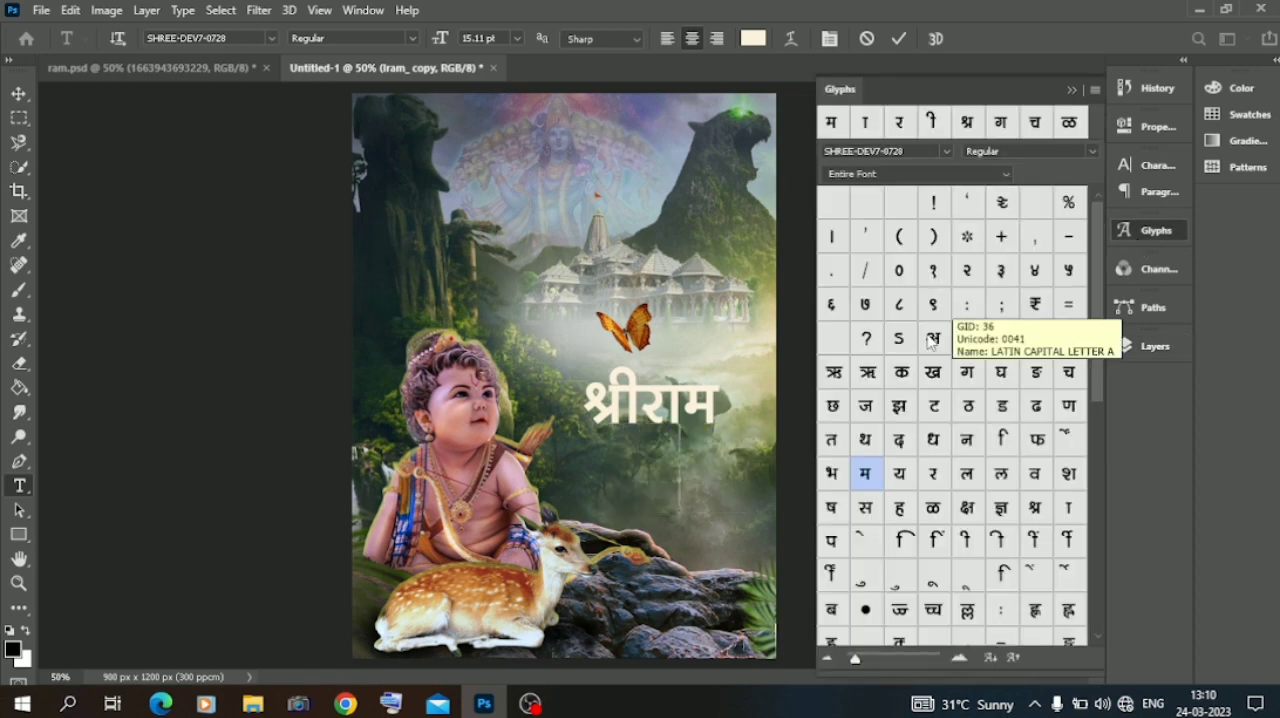
{"action": "double_click", "coordinate": [967, 439]}
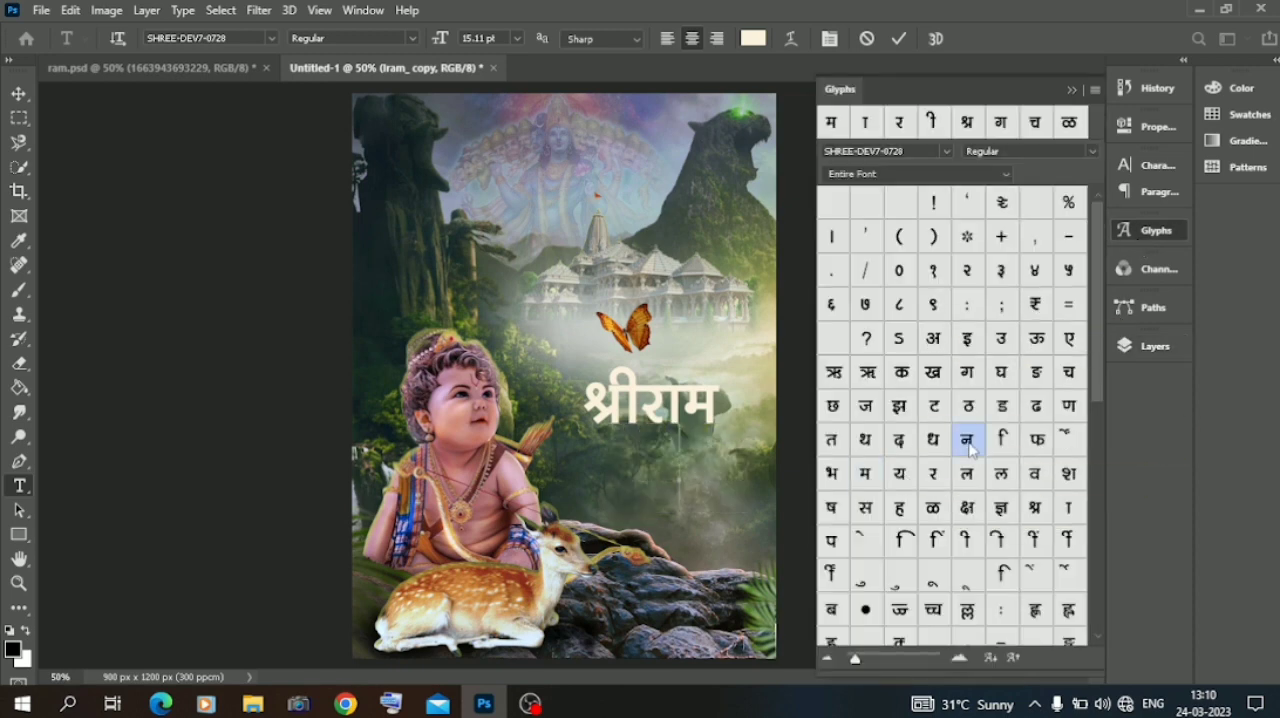
{"action": "double_click", "coordinate": [1035, 474]}
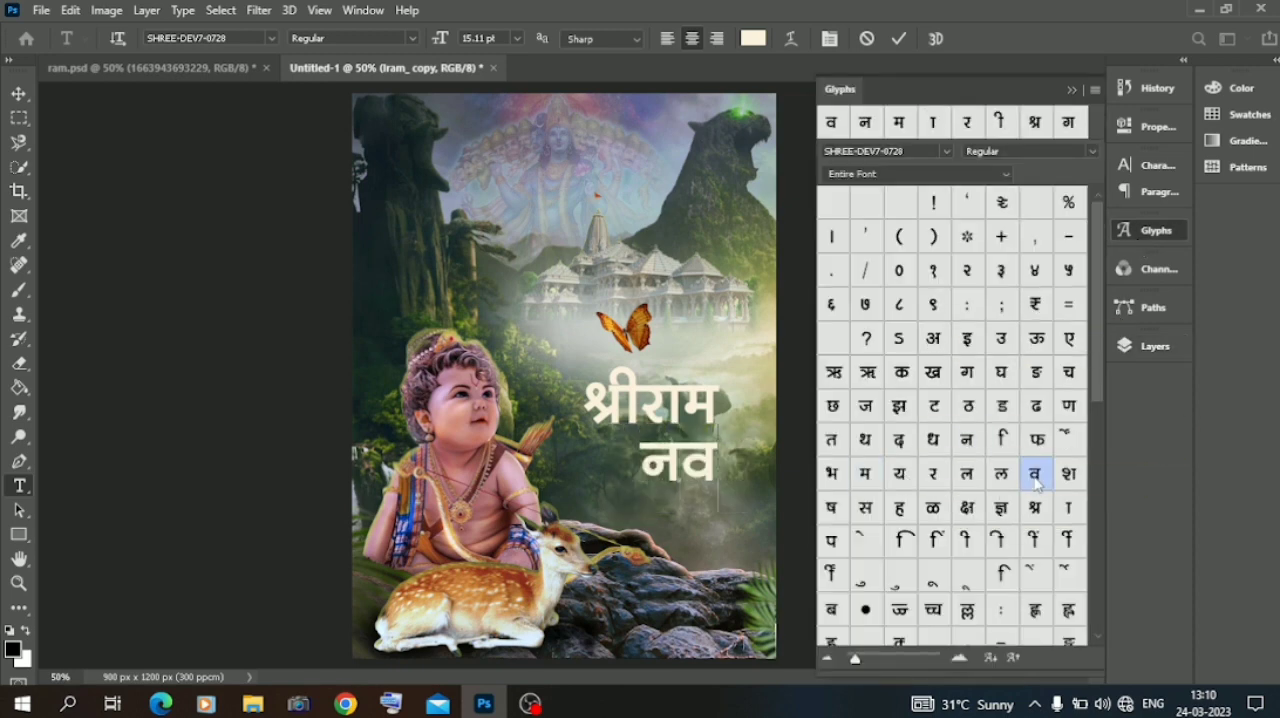
{"action": "double_click", "coordinate": [865, 474]}
{"action": "double_click", "coordinate": [966, 541]}
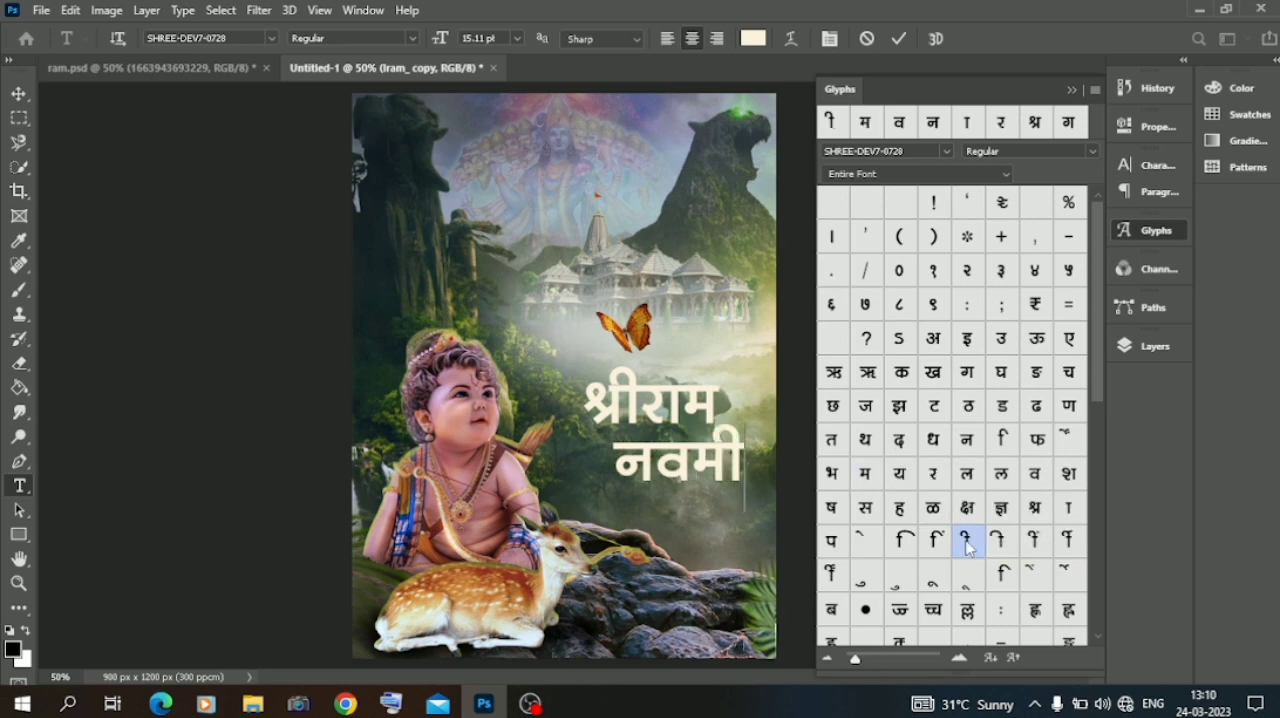
{"action": "left_click", "coordinate": [1073, 91]}
{"action": "left_click", "coordinate": [19, 93]}
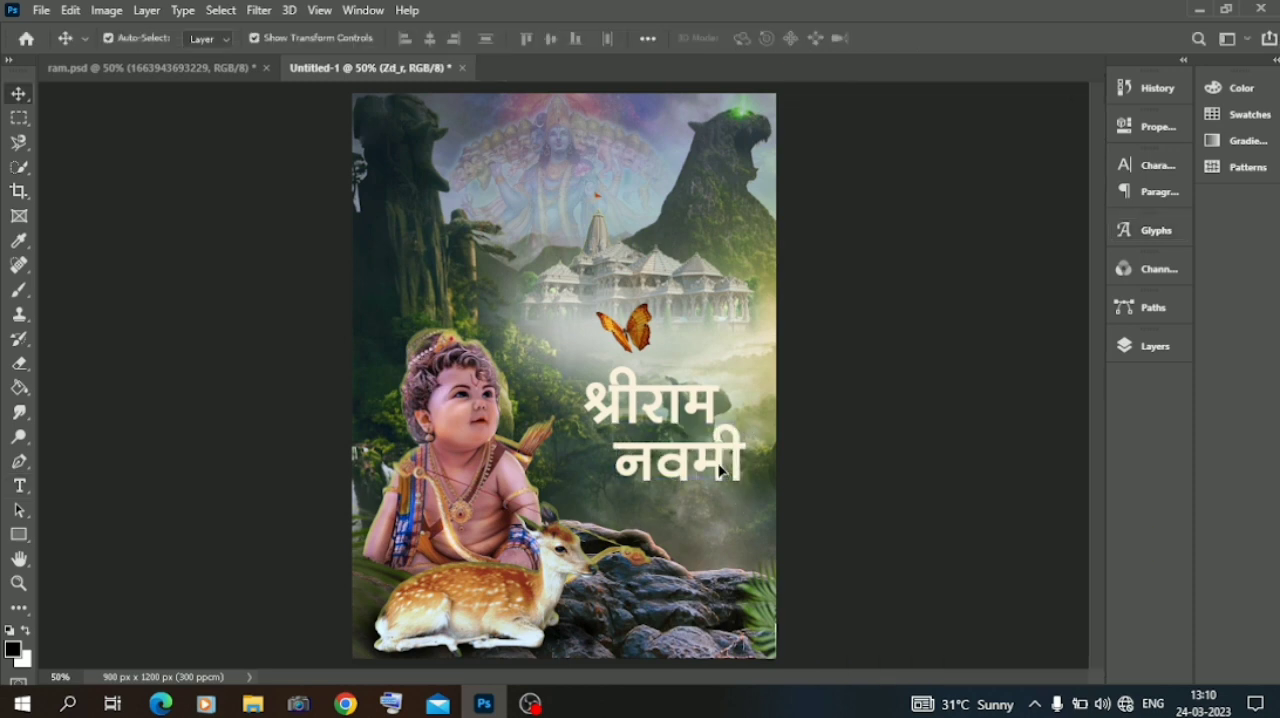
{"action": "left_click_drag", "start_coordinate": [718, 470], "coordinate": [728, 452]}
{"action": "left_click", "coordinate": [189, 389]}
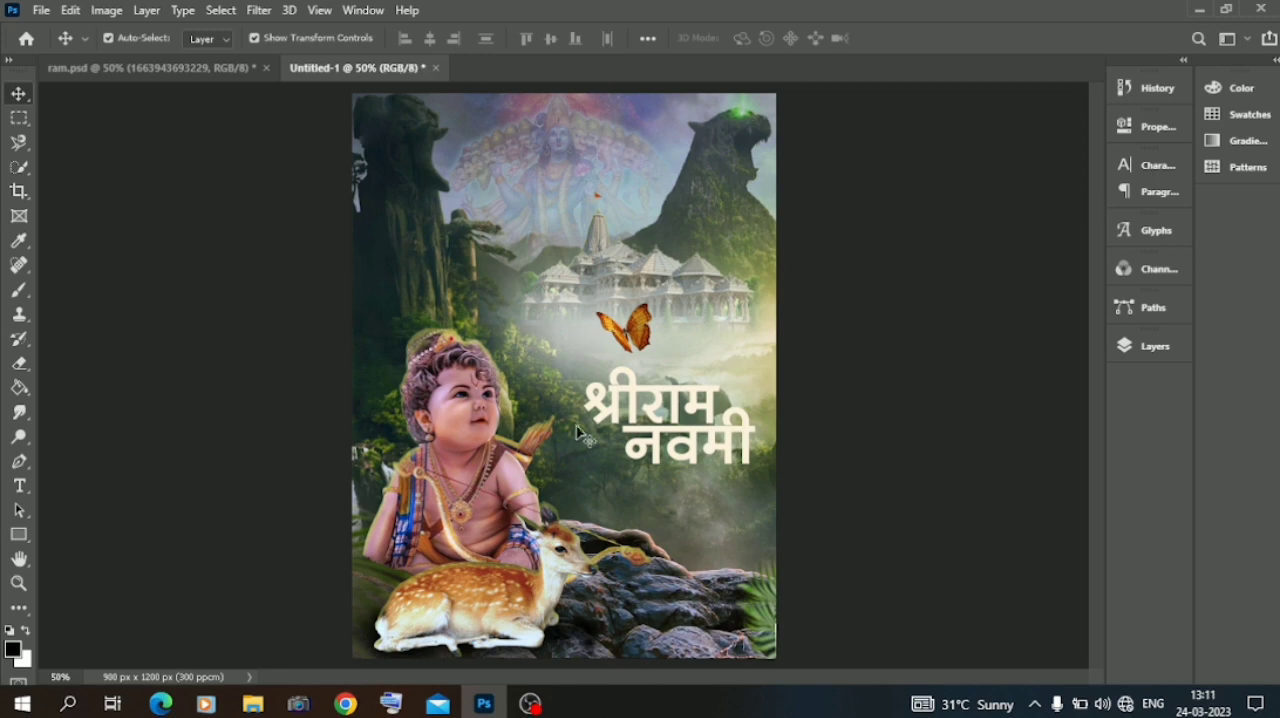
Change the नवमी text's font to SHREE-DEV7-3659.
{"action": "double_click", "coordinate": [665, 425]}
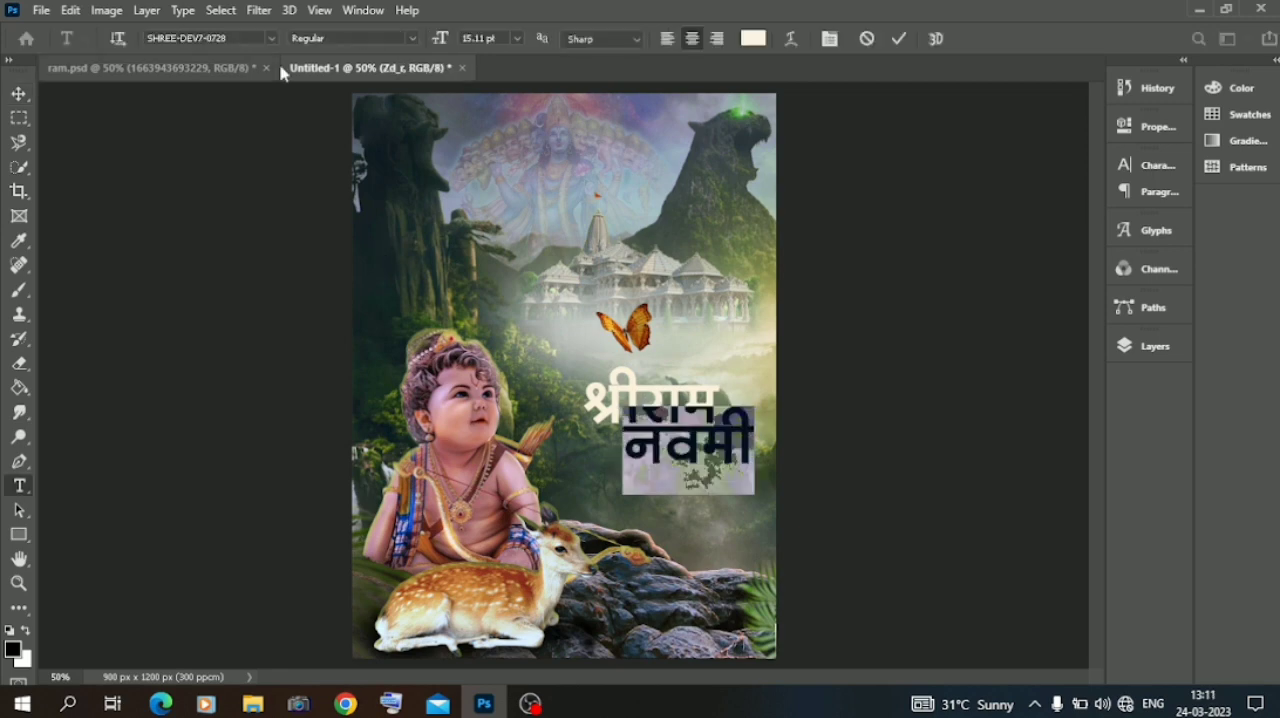
{"action": "left_click", "coordinate": [271, 38]}
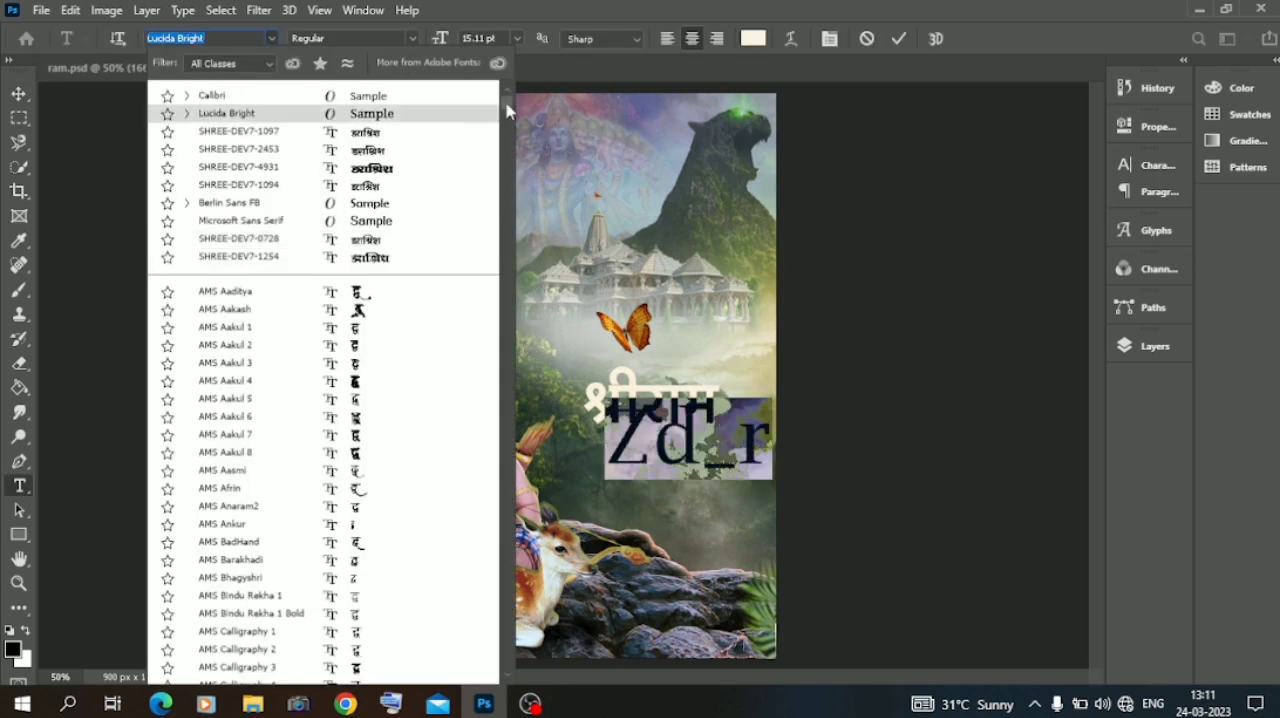
{"action": "left_click_drag", "start_coordinate": [508, 176], "coordinate": [508, 460]}
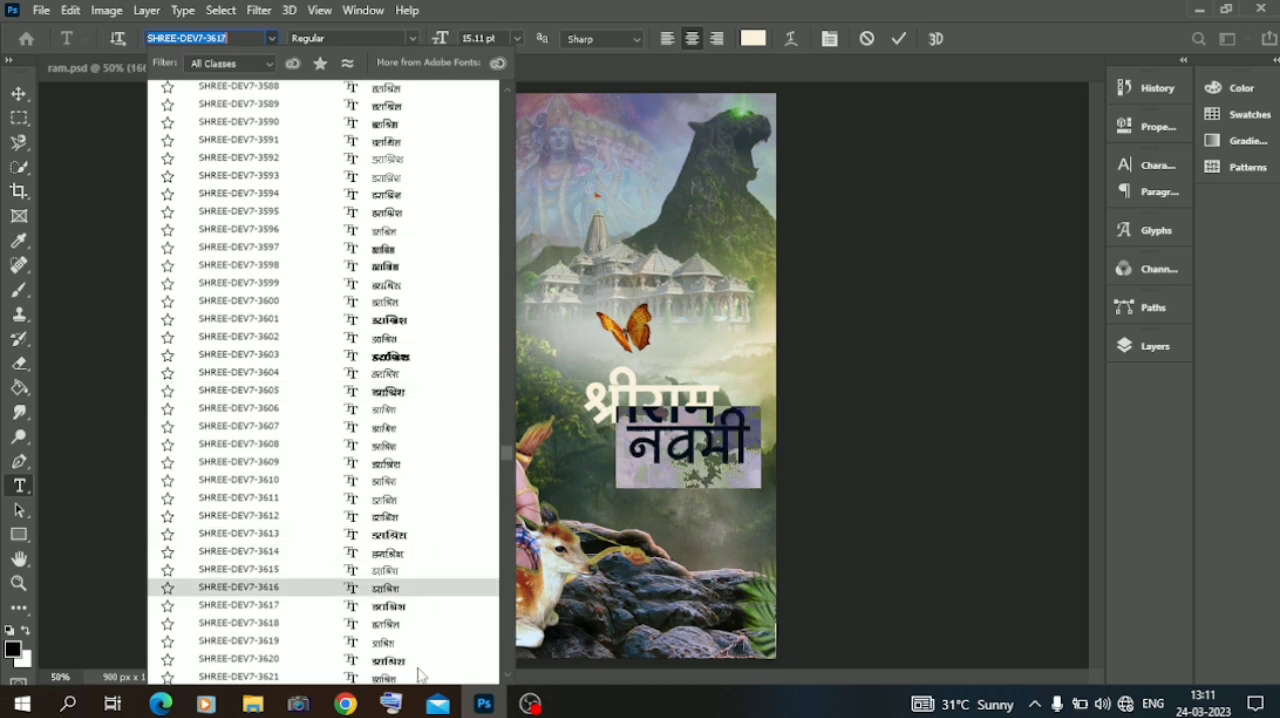
{"action": "scroll", "coordinate": [515, 632], "scroll_direction": "down", "scroll_amount": 10}
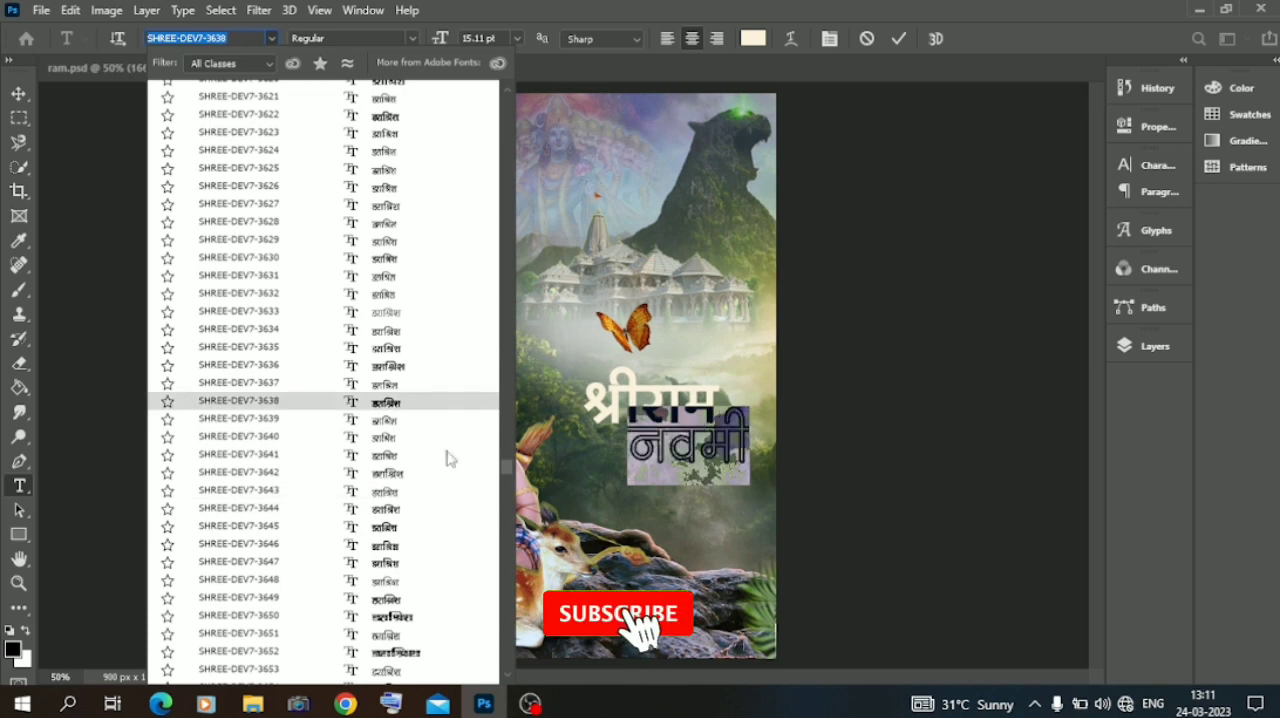
{"action": "scroll", "coordinate": [450, 600], "scroll_direction": "down", "scroll_amount": 7}
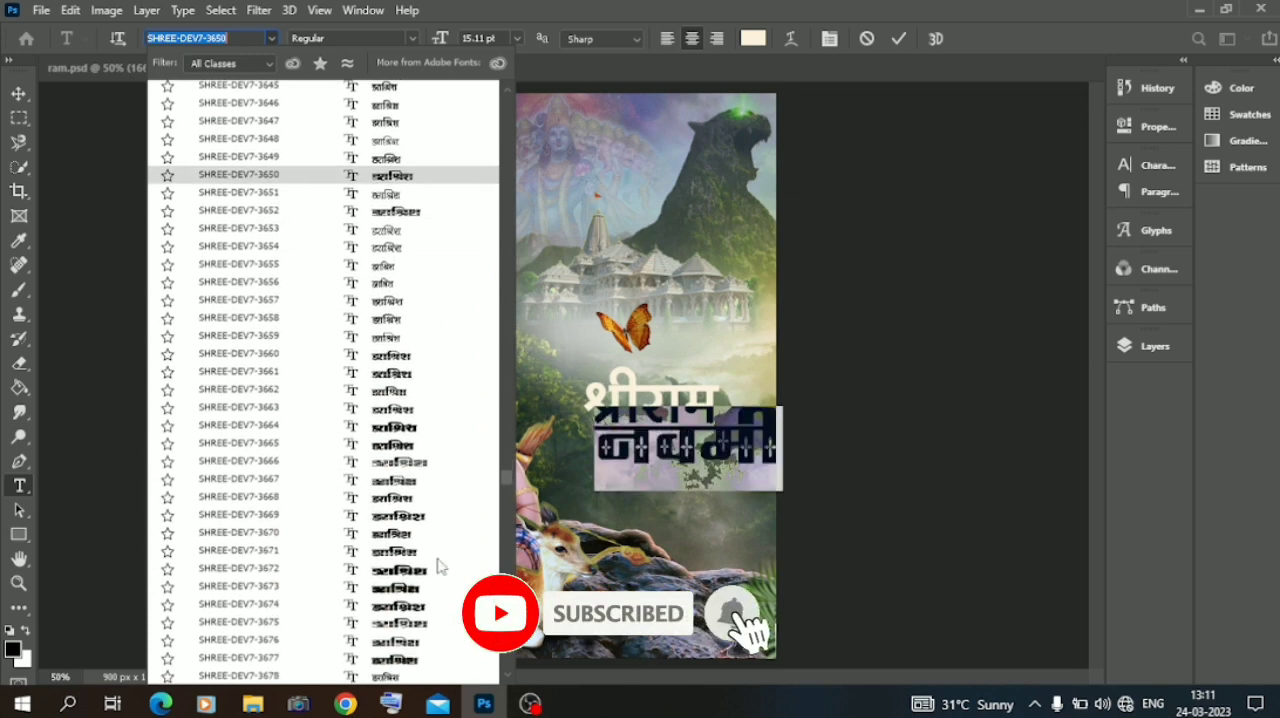
{"action": "left_click", "coordinate": [406, 343]}
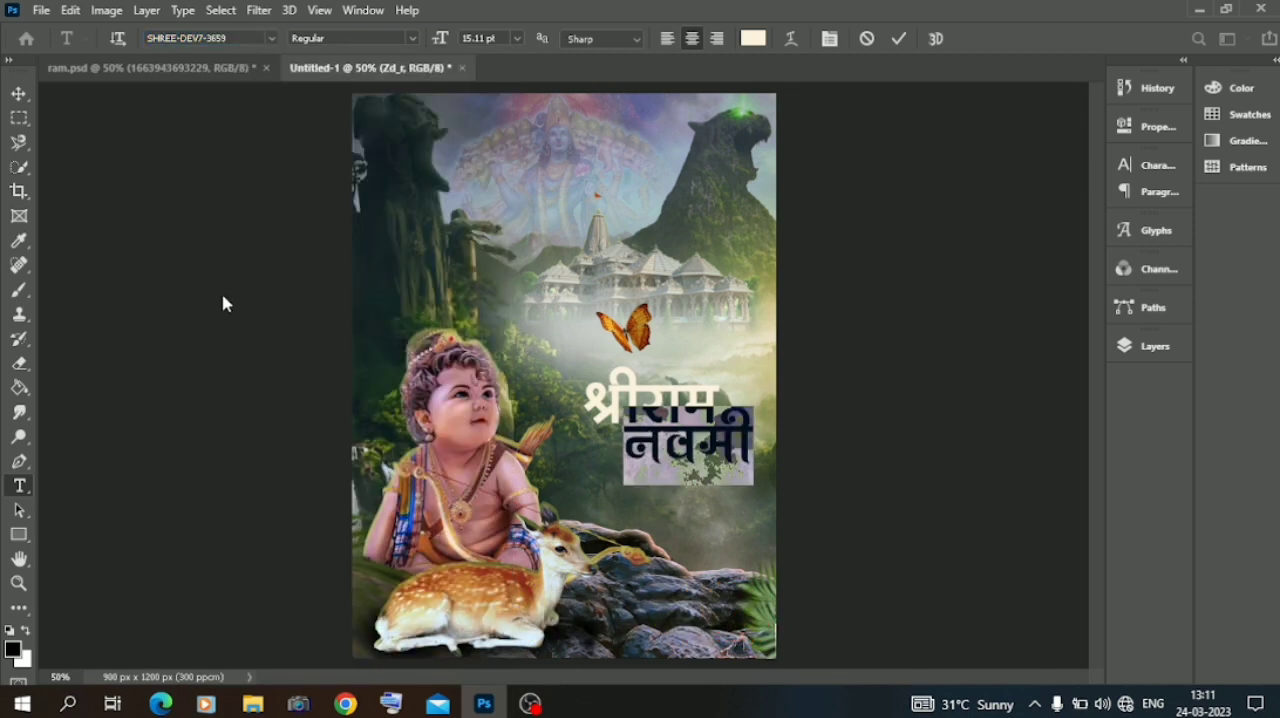
{"action": "key", "text": "ctrl+Return"}
{"action": "key", "text": "v"}
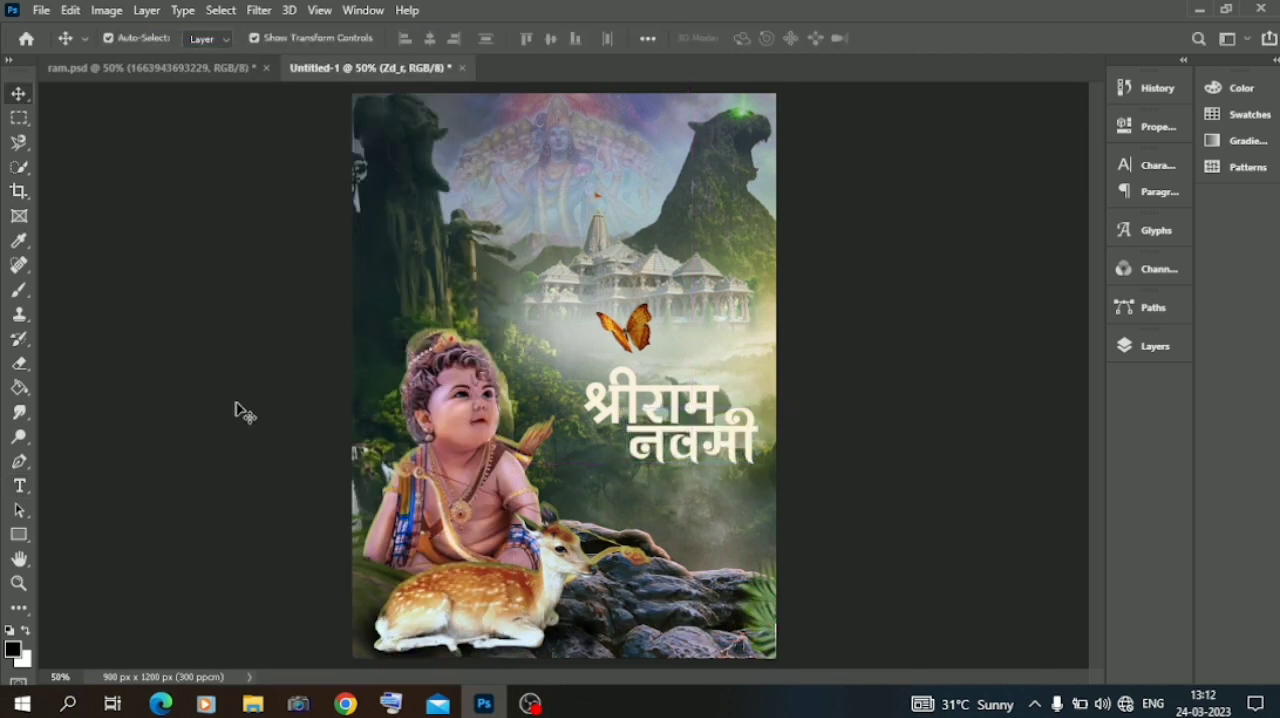
Change the श्रीराम text to the same font as नवमी.
{"action": "double_click", "coordinate": [639, 390]}
{"action": "left_click", "coordinate": [273, 42]}
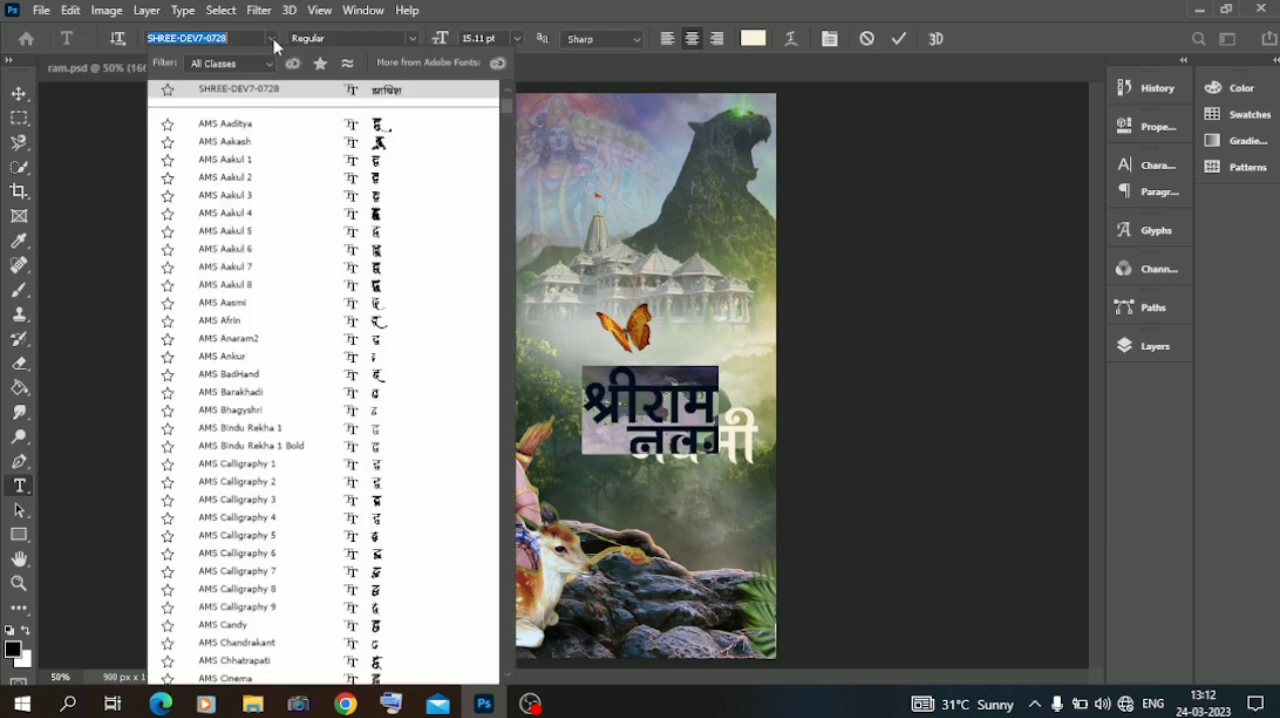
{"action": "scroll", "coordinate": [500, 112], "scroll_direction": "up", "scroll_amount": 5}
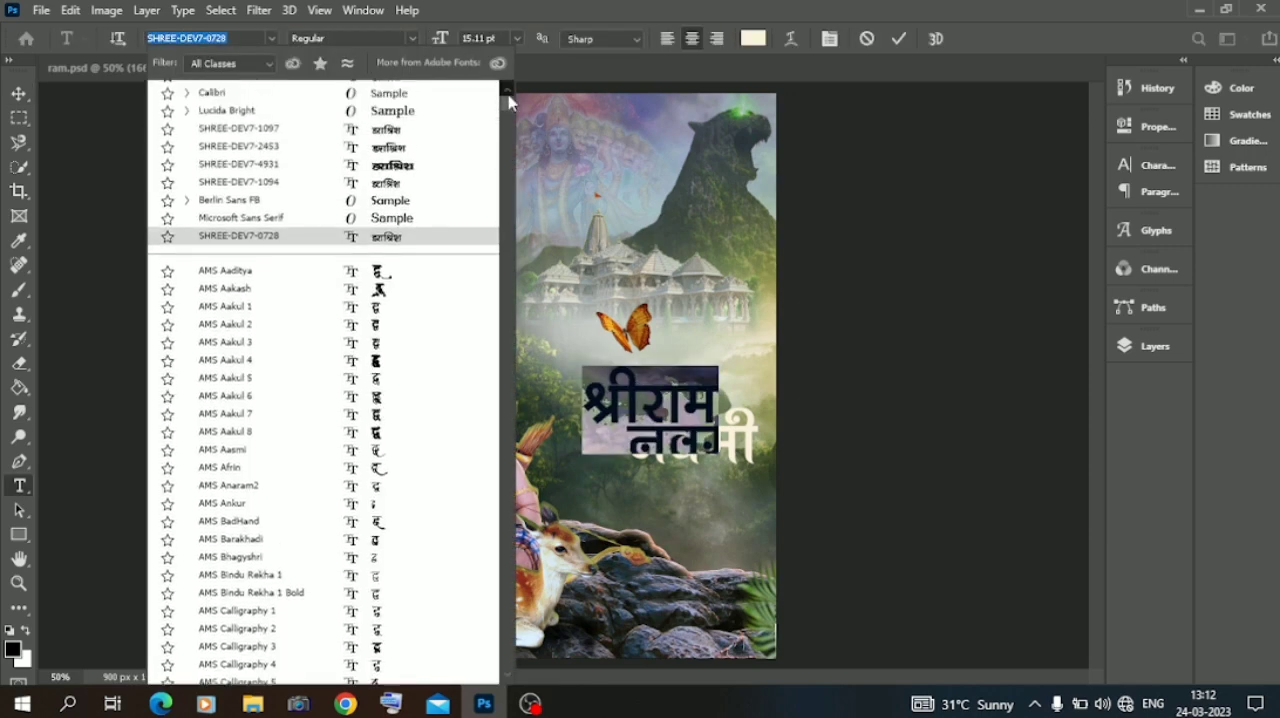
{"action": "left_click", "coordinate": [441, 99]}
{"action": "left_click", "coordinate": [19, 94]}
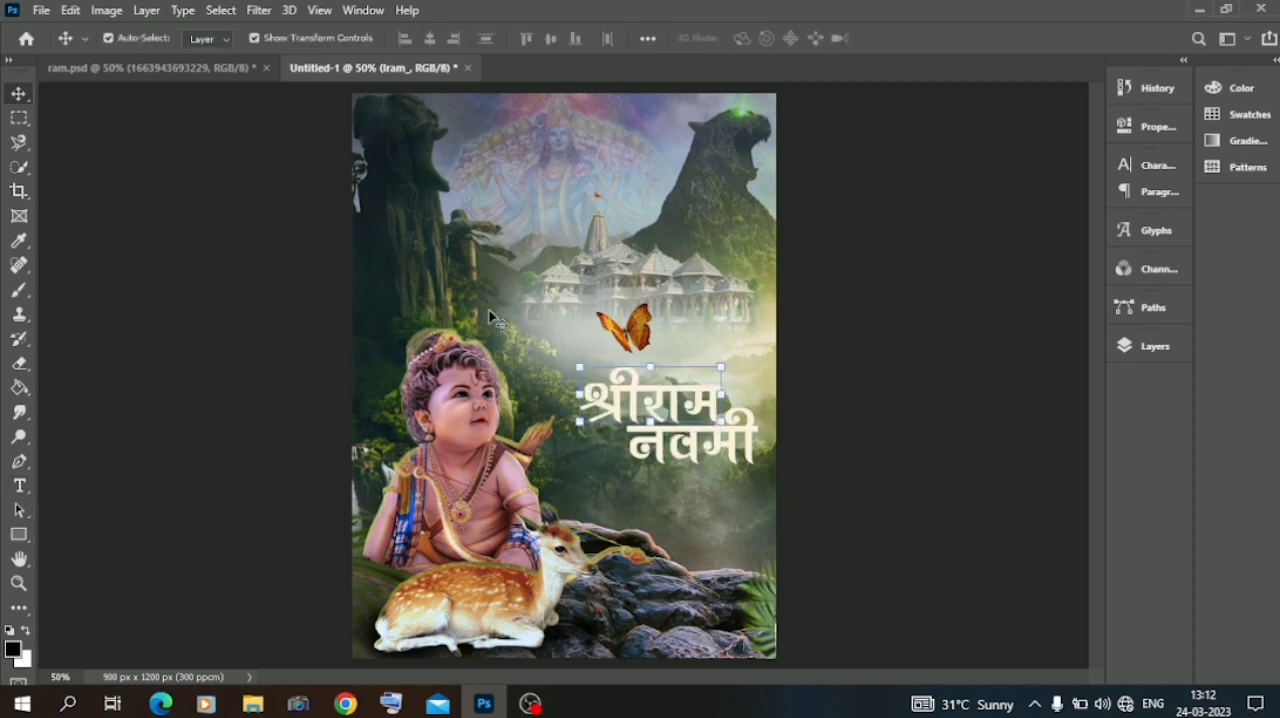
Scale the श्रीराम text to about 86% and nudge it slightly right and up above नवमी.
{"action": "left_click_drag", "start_coordinate": [578, 367], "coordinate": [600, 378]}
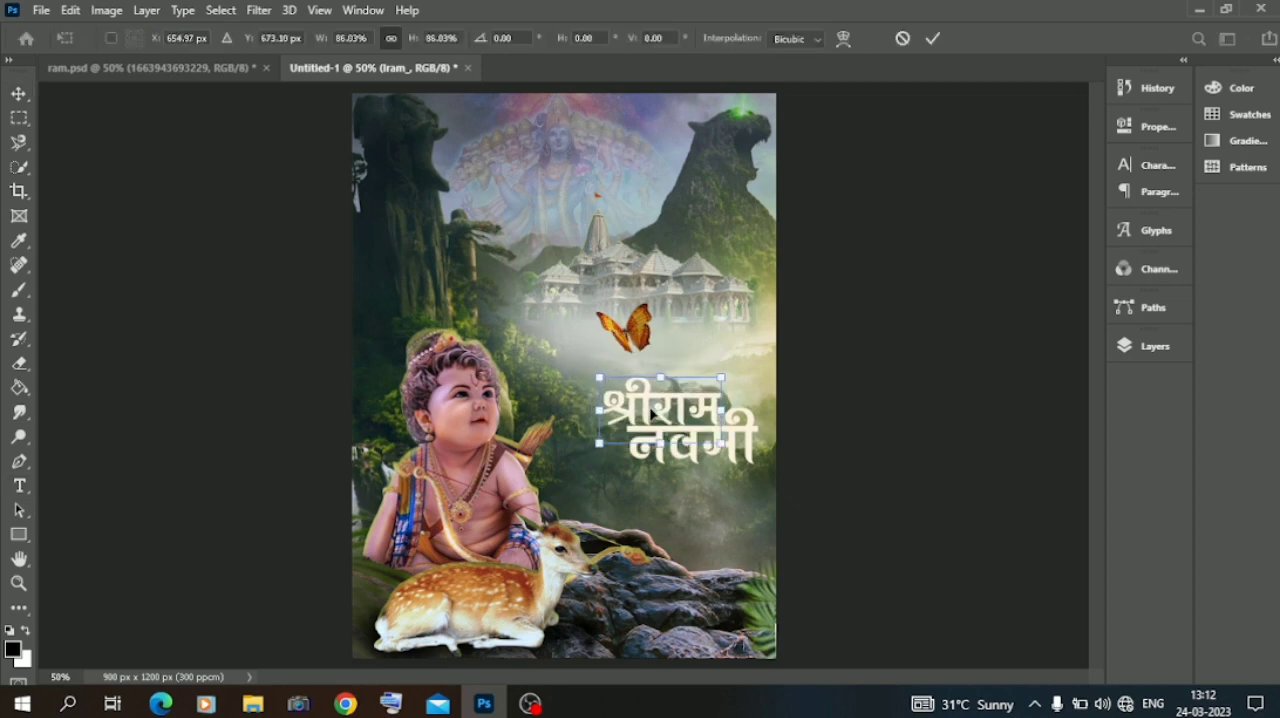
{"action": "left_click_drag", "start_coordinate": [649, 412], "coordinate": [654, 408]}
{"action": "key", "text": "Return"}
Scale the नवमी text to 95.43% and nudge it slightly right beneath श्रीराम.
{"action": "left_click", "coordinate": [678, 458]}
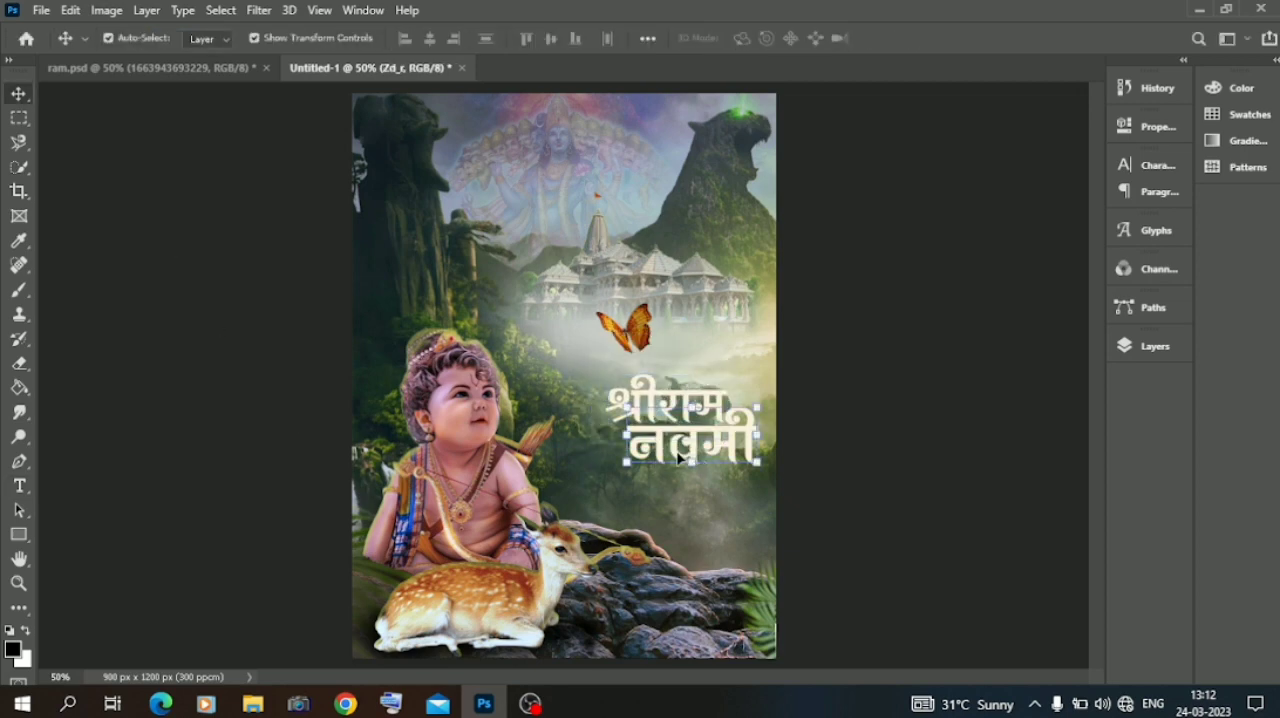
{"action": "mouse_move", "coordinate": [626, 466]}
{"action": "left_mouse_down"}
{"action": "mouse_move", "coordinate": [638, 466]}
{"action": "mouse_move", "coordinate": [632, 483]}
{"action": "left_mouse_up"}
{"action": "key", "text": "Right"}
{"action": "key", "text": "Right"}
{"action": "key", "text": "Right"}
{"action": "key", "text": "Right"}
{"action": "key", "text": "Right"}
{"action": "key", "text": "Right"}
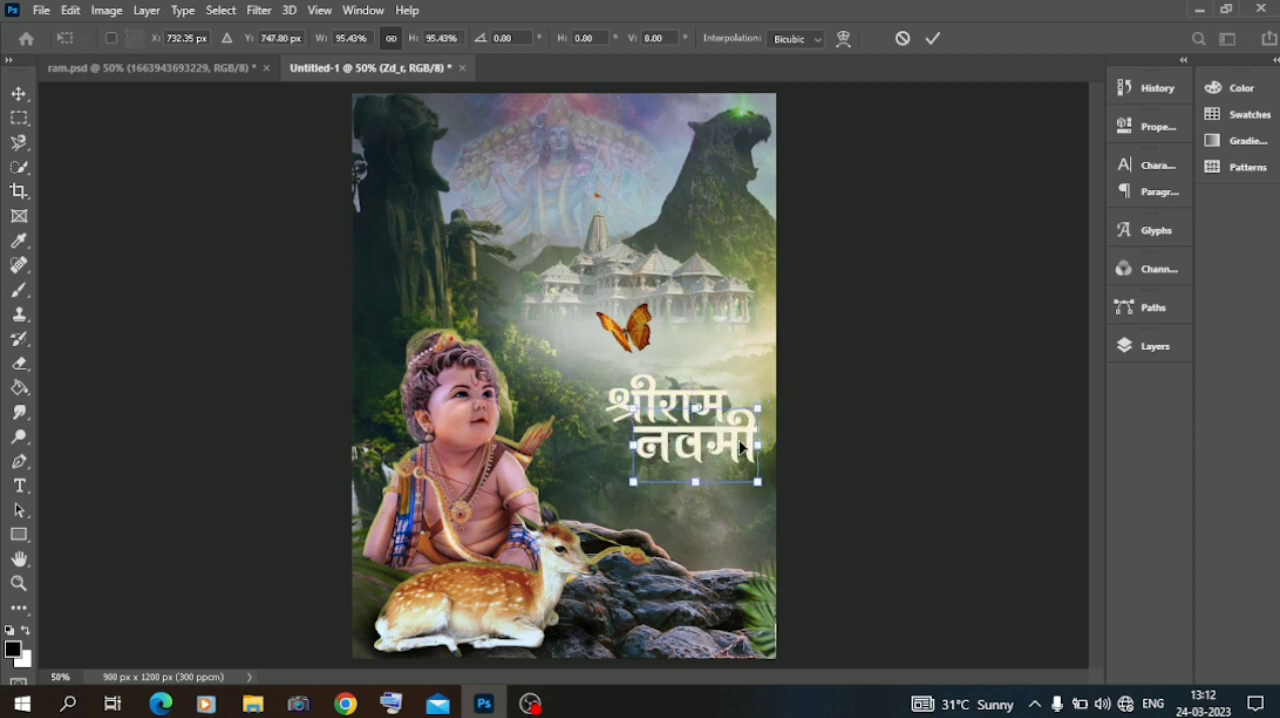
{"action": "left_click", "coordinate": [263, 306]}
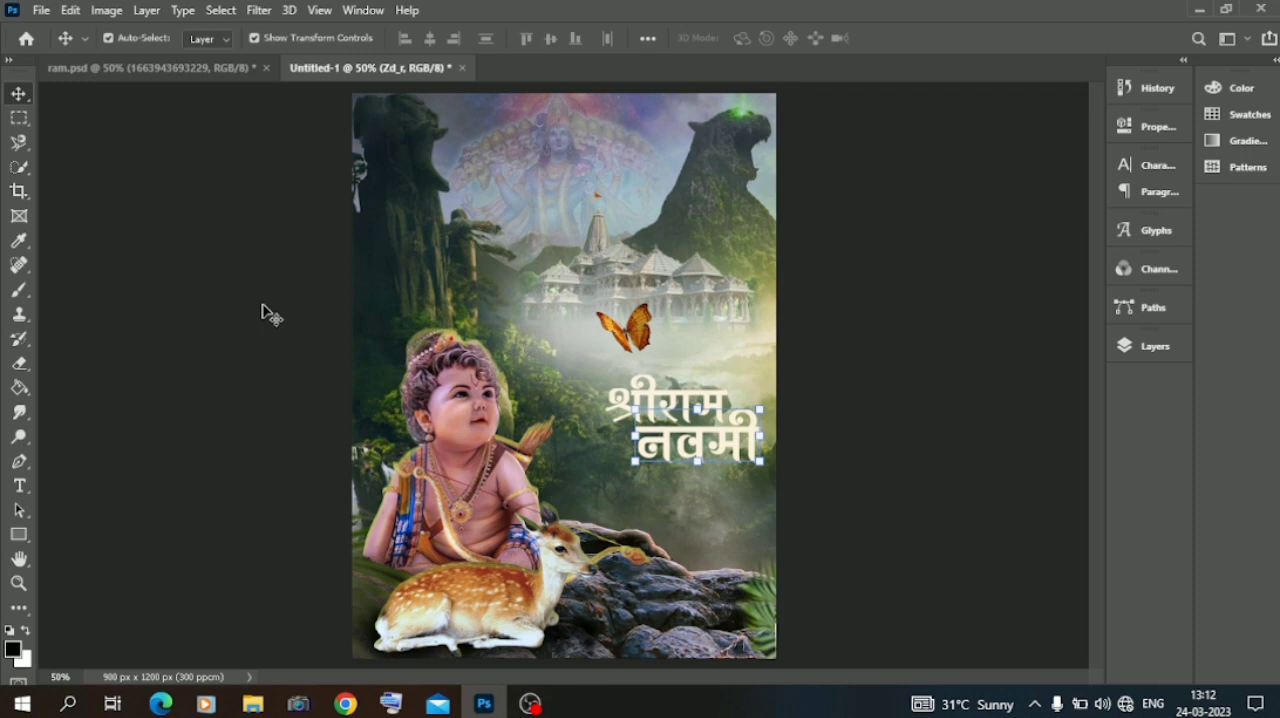
{"action": "left_click", "coordinate": [240, 316]}
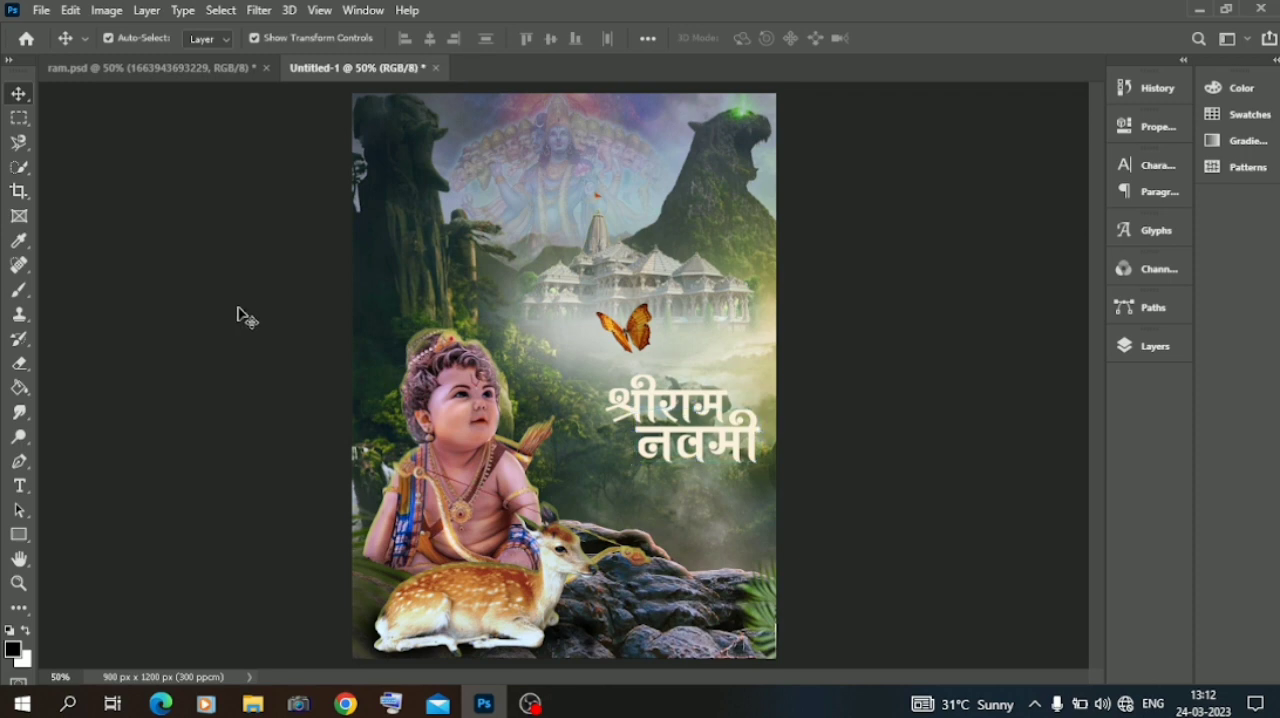
Enable a Gradient Overlay on the श्रीराम text layer, leaving Color Overlay off.
{"action": "left_click", "coordinate": [1124, 348]}
{"action": "left_click", "coordinate": [686, 409]}
{"action": "right_click", "coordinate": [979, 284]}
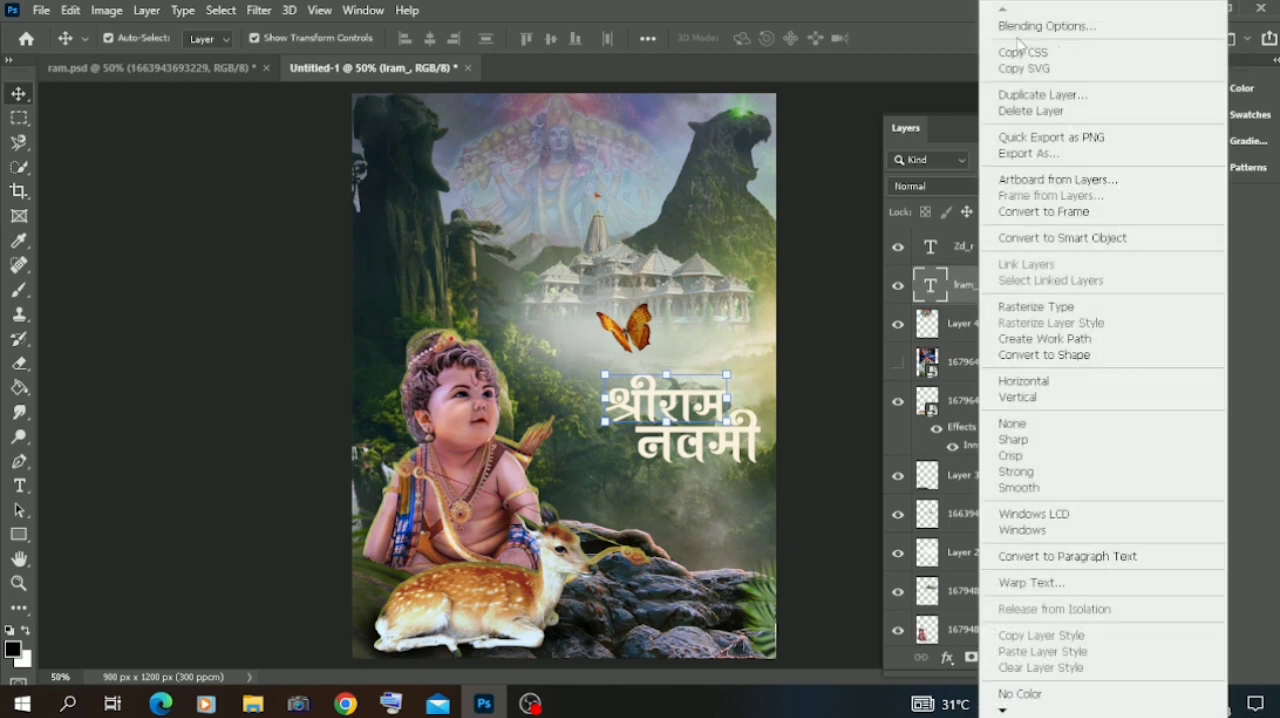
{"action": "left_click", "coordinate": [1040, 15]}
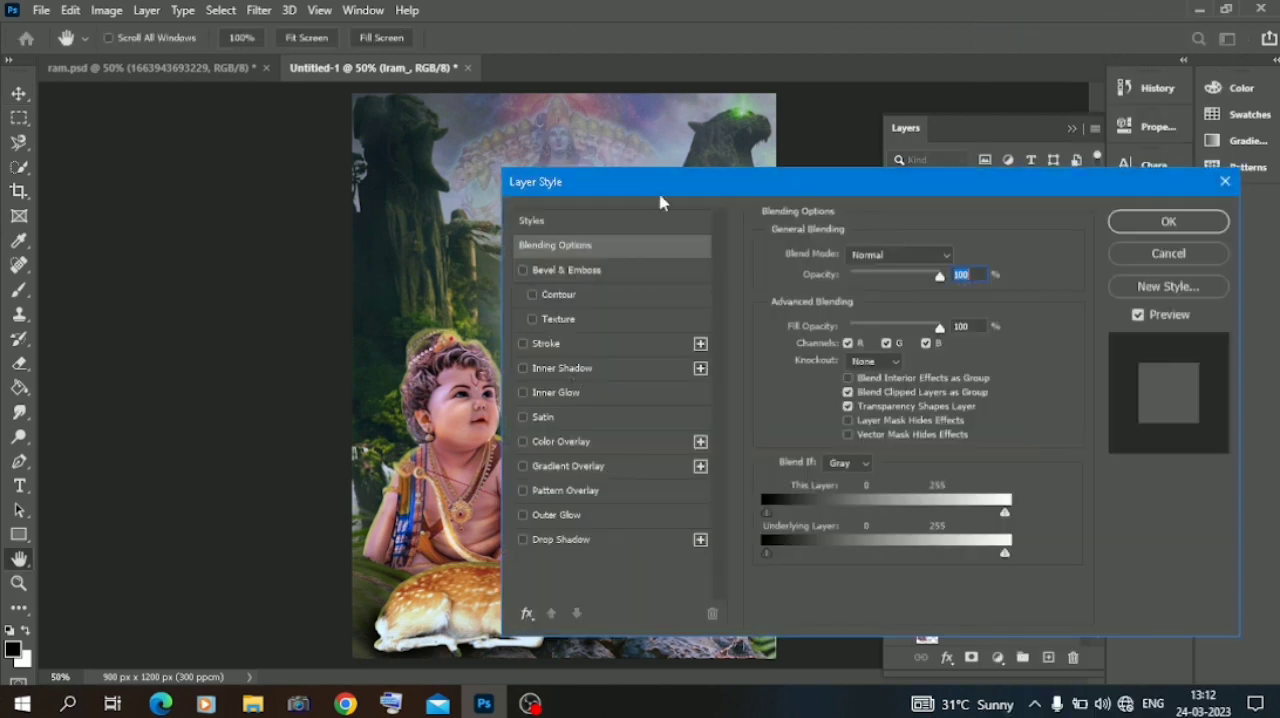
{"action": "left_click_drag", "start_coordinate": [660, 196], "coordinate": [790, 120]}
{"action": "left_click", "coordinate": [705, 366]}
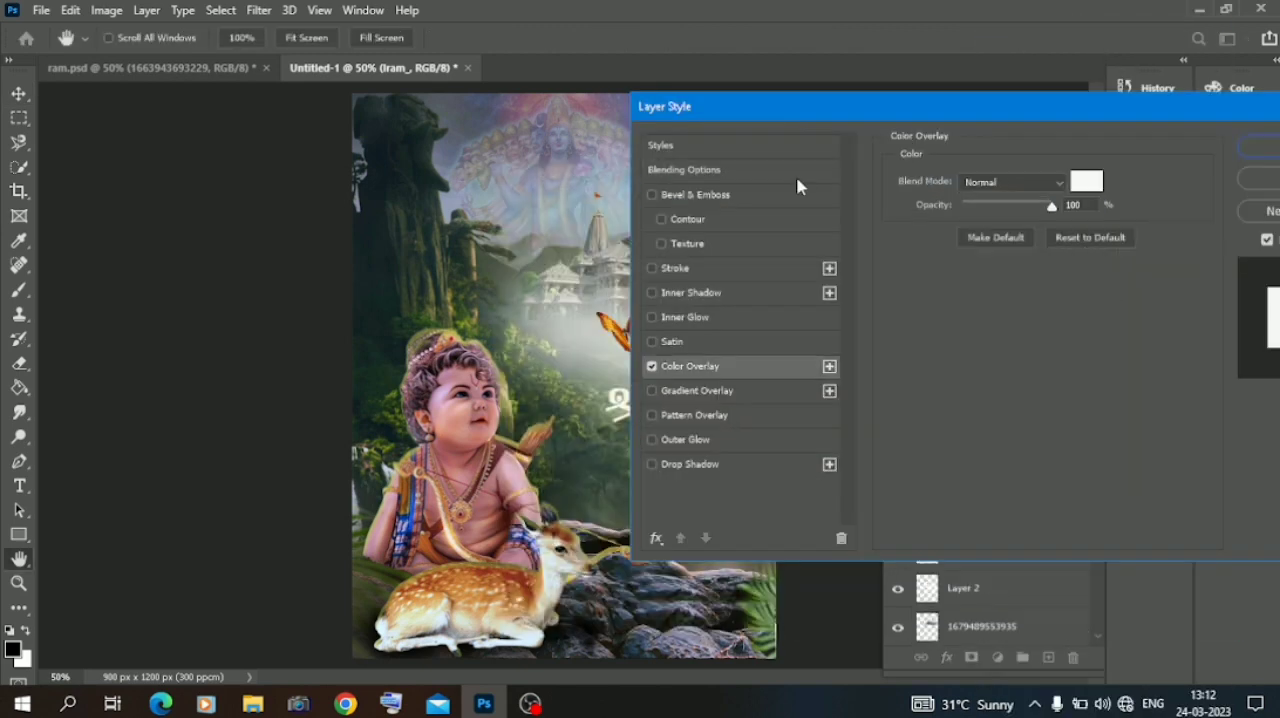
{"action": "left_click", "coordinate": [653, 368]}
{"action": "left_click", "coordinate": [677, 392]}
Recolor the end stop of the श्रीराम gradient overlay from purple to orange.
{"action": "left_click_drag", "start_coordinate": [782, 128], "coordinate": [452, 385]}
{"action": "key", "text": "ctrl+plus"}
{"action": "key", "text": "ctrl+plus"}
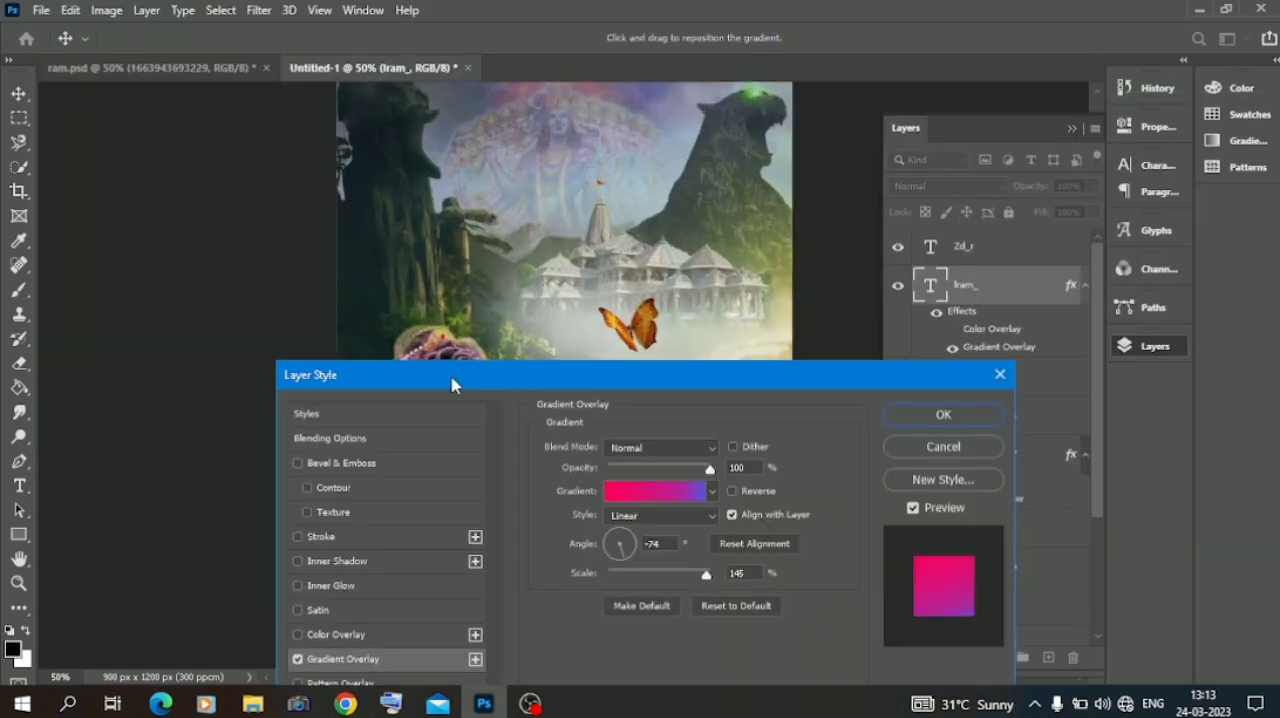
{"action": "scroll", "coordinate": [351, 149], "scroll_direction": "down", "scroll_amount": 5}
{"action": "scroll", "coordinate": [350, 150], "scroll_direction": "up", "scroll_amount": 2}
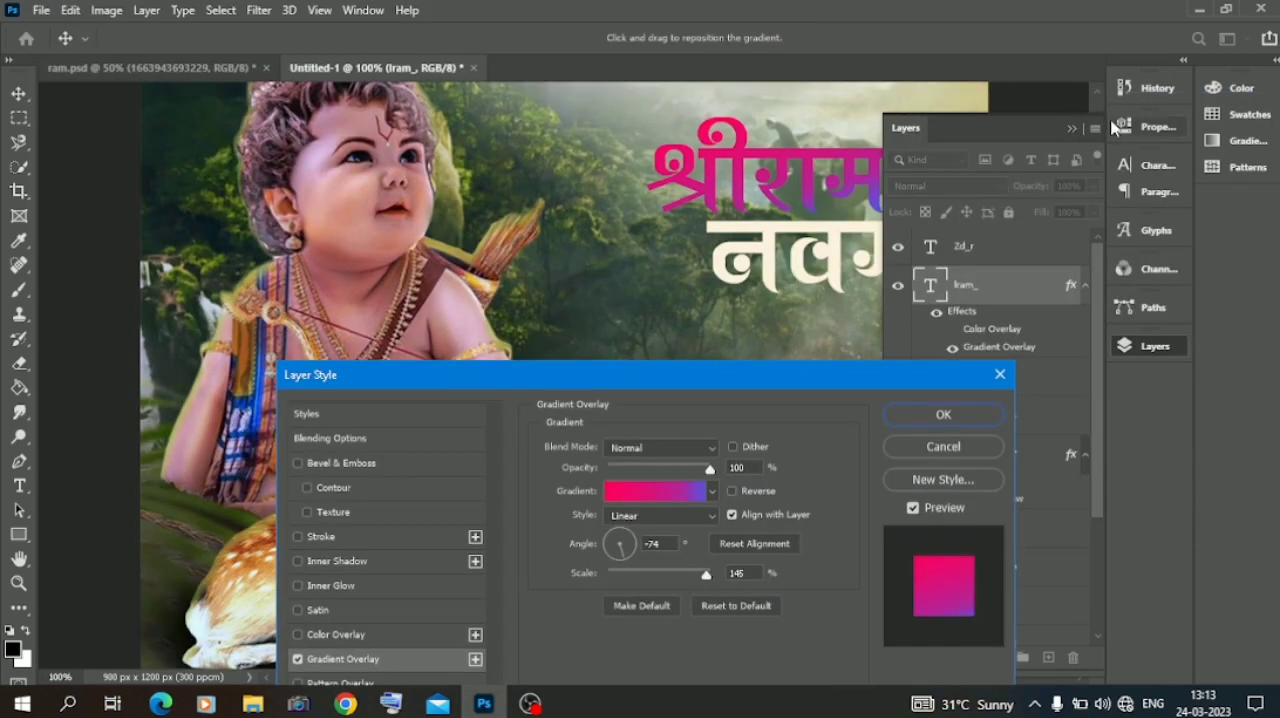
{"action": "left_click", "coordinate": [1071, 129]}
{"action": "left_click", "coordinate": [655, 491]}
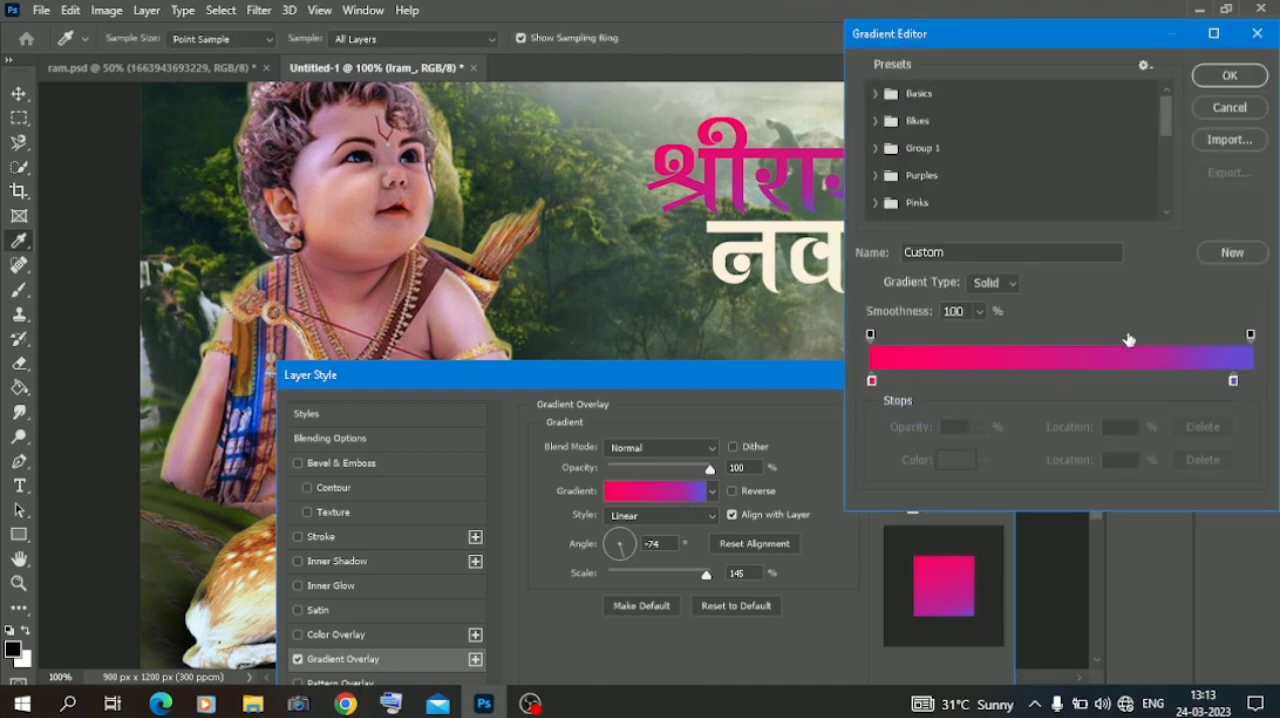
{"action": "left_click", "coordinate": [1236, 382]}
{"action": "left_click", "coordinate": [957, 459]}
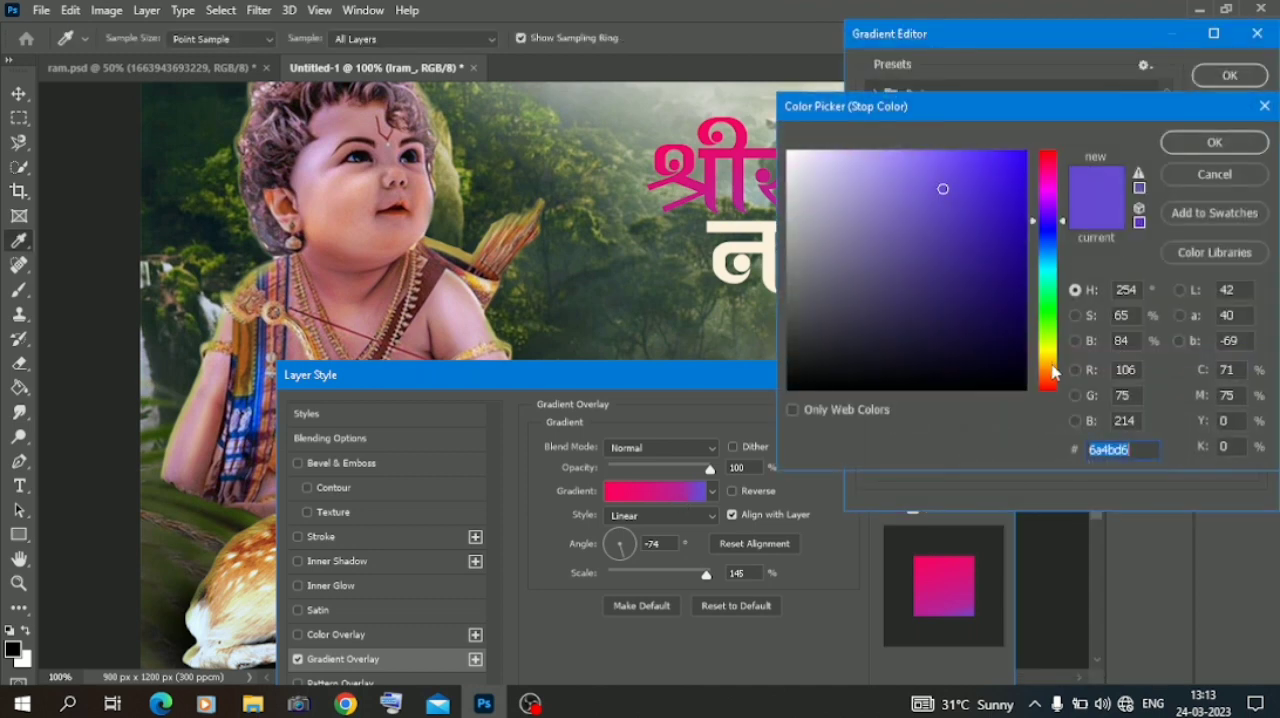
{"action": "left_click", "coordinate": [1052, 377]}
{"action": "left_click", "coordinate": [1013, 166]}
{"action": "left_click", "coordinate": [1206, 145]}
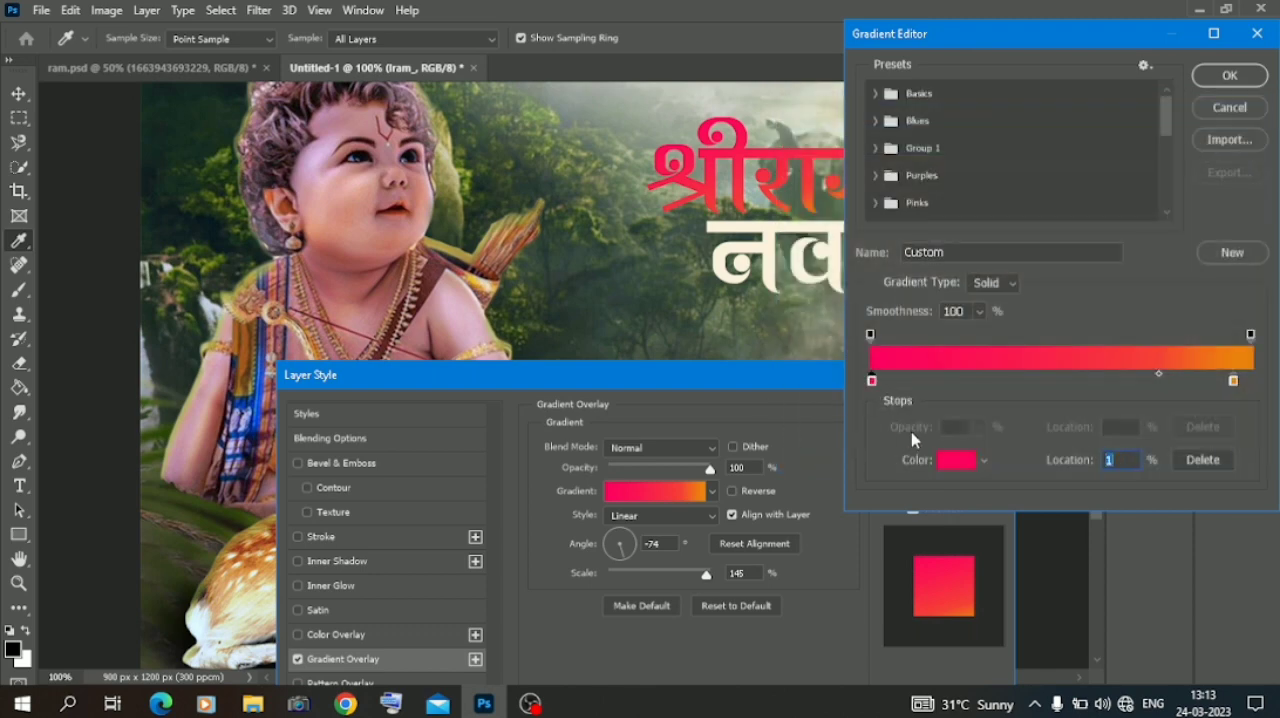
Set the gradient's starting color stop to crimson with RGB 212, 1, 80.
{"action": "left_click", "coordinate": [953, 461]}
{"action": "left_click", "coordinate": [950, 166]}
{"action": "left_click", "coordinate": [968, 162]}
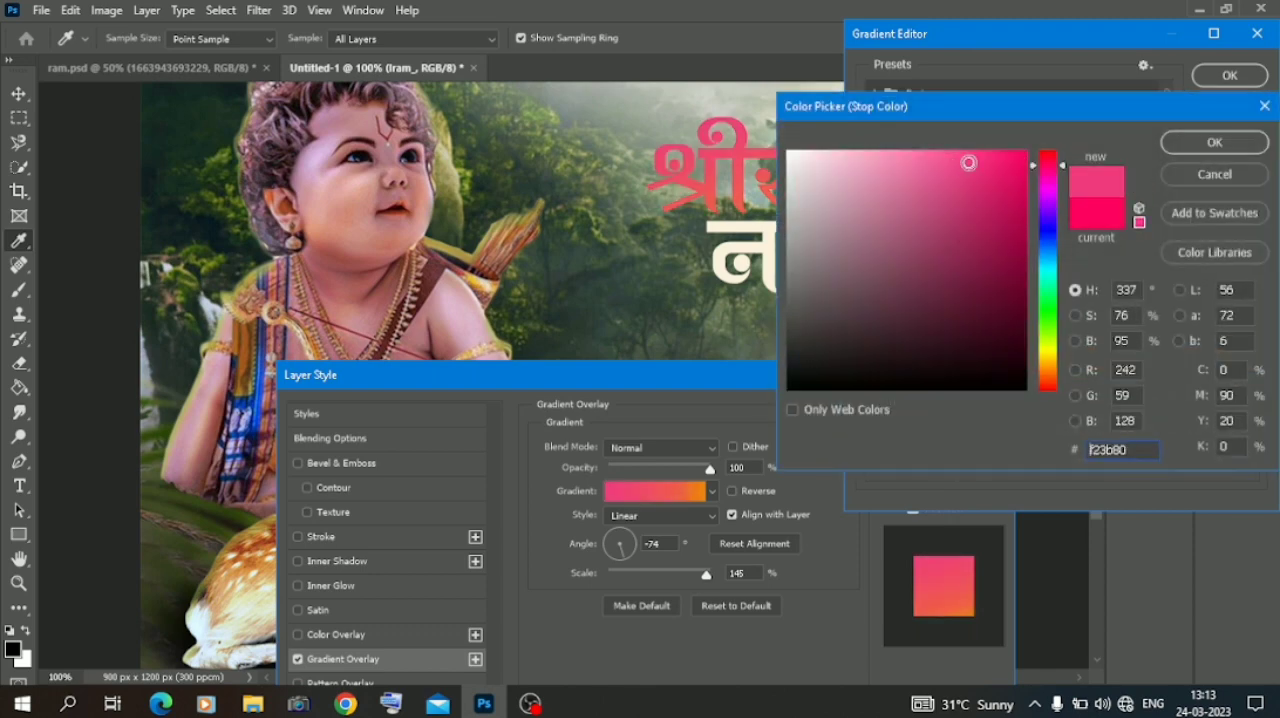
{"action": "left_click", "coordinate": [1027, 189]}
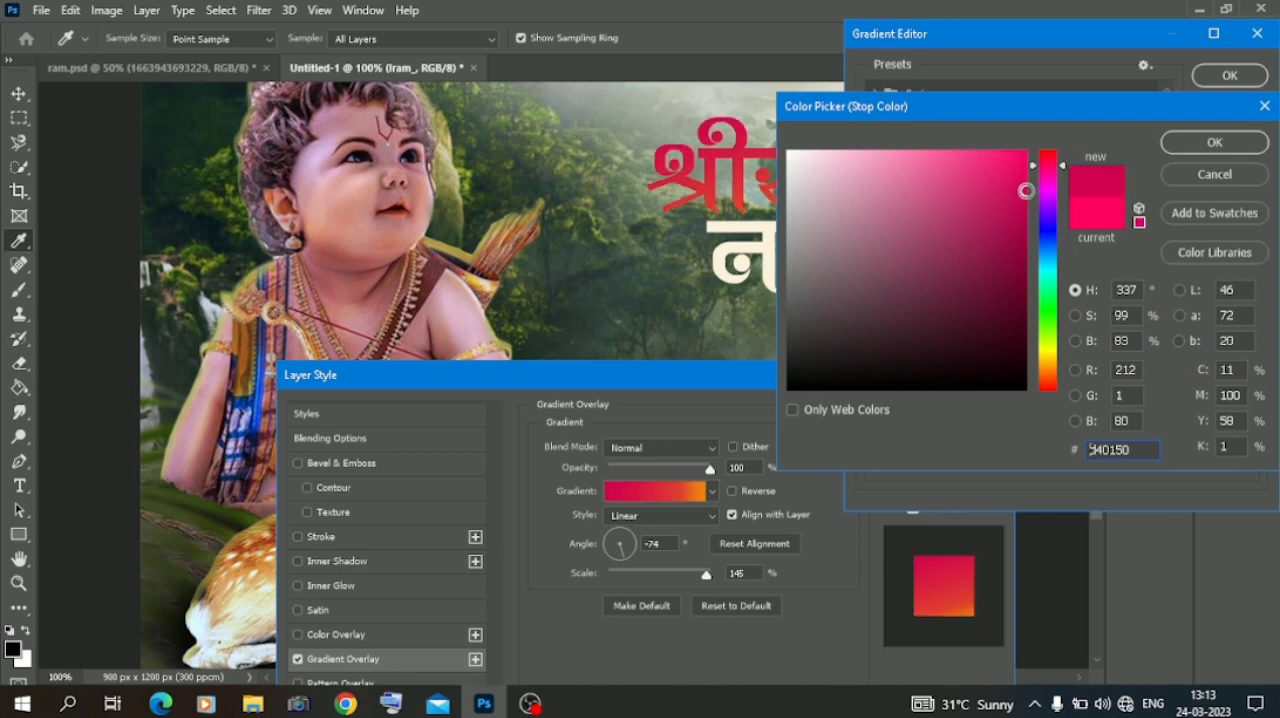
{"action": "left_click", "coordinate": [1208, 144]}
Shift the gradient's midpoint towards the crimson stop and apply the overlay to the श्रीराम text.
{"action": "left_click_drag", "start_coordinate": [1162, 380], "coordinate": [938, 358]}
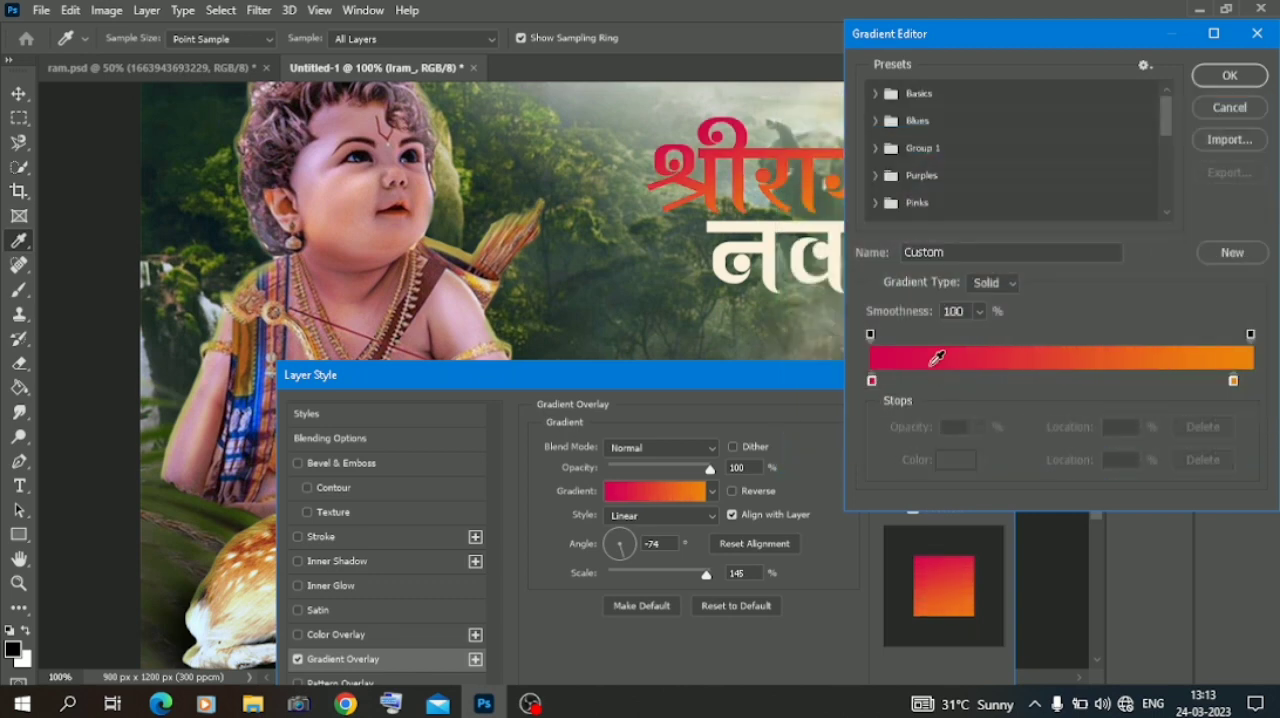
{"action": "left_click", "coordinate": [1229, 76]}
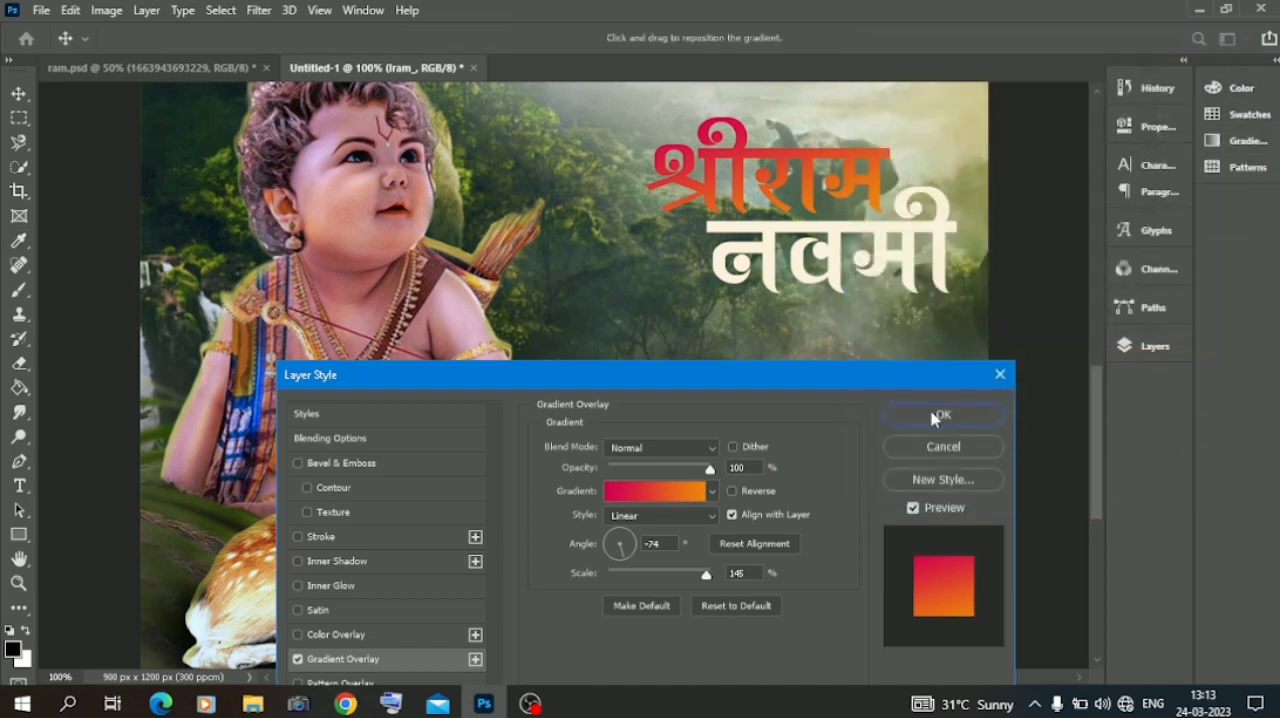
{"action": "left_click", "coordinate": [713, 492]}
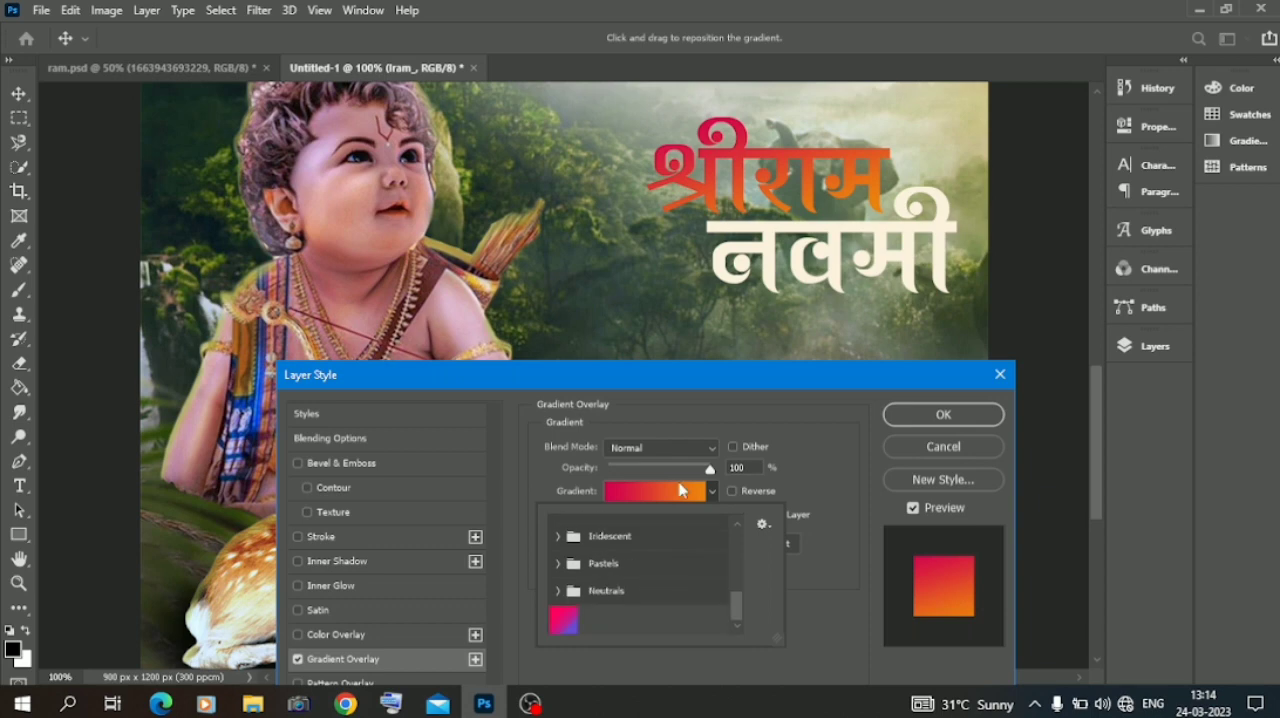
{"action": "left_click", "coordinate": [684, 491]}
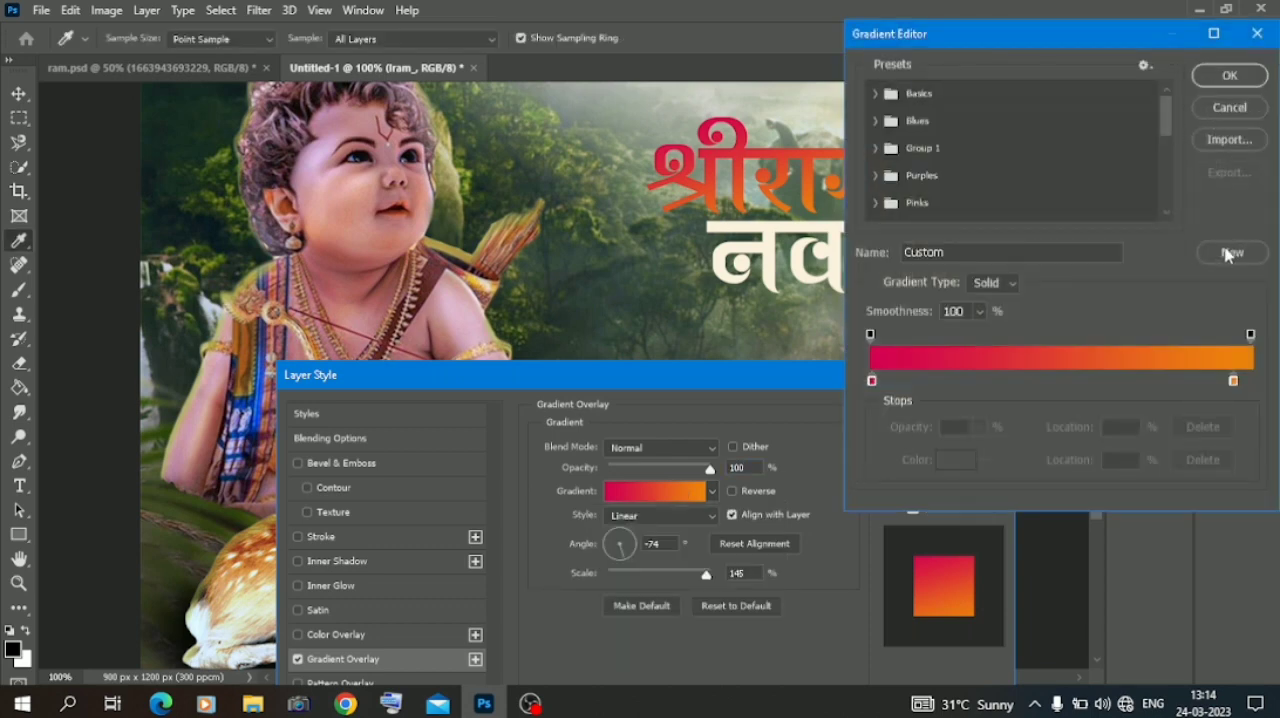
{"action": "left_click", "coordinate": [1229, 76]}
{"action": "left_click", "coordinate": [946, 414]}
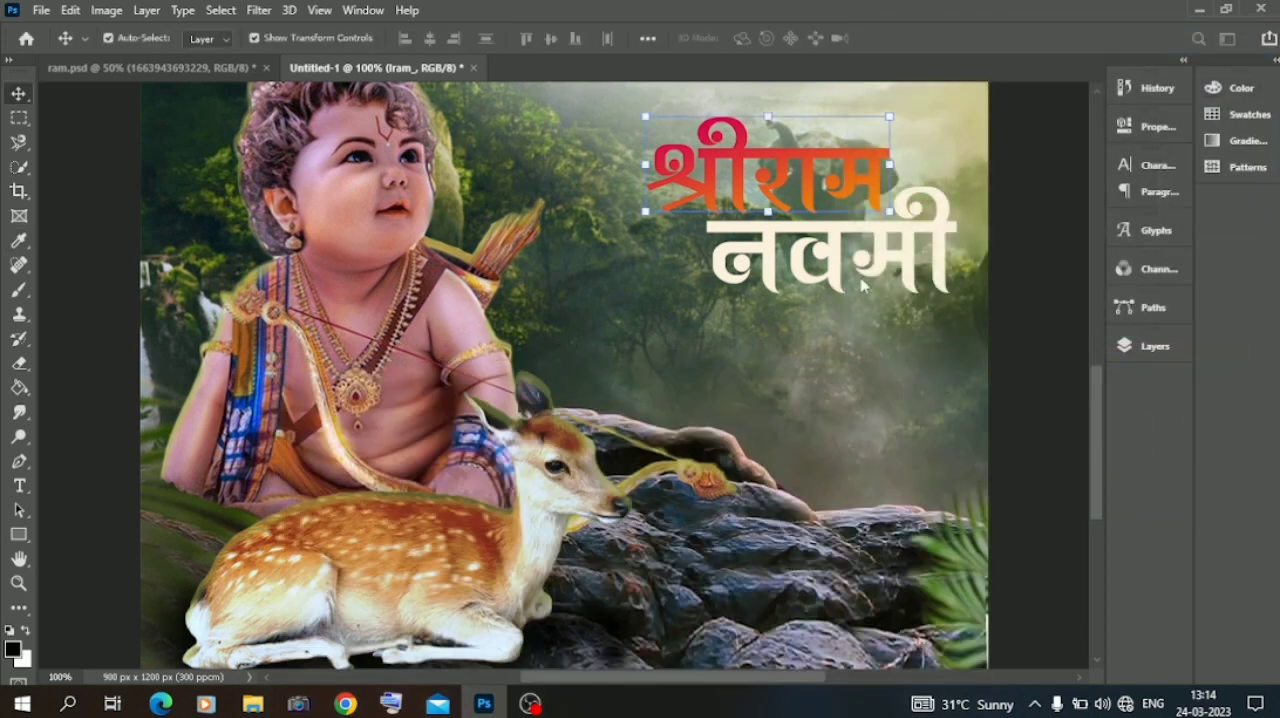
Apply the same crimson-to-orange linear Gradient Overlay to the नवमी text, with a -74° angle and 145% scale.
{"action": "left_click", "coordinate": [879, 266]}
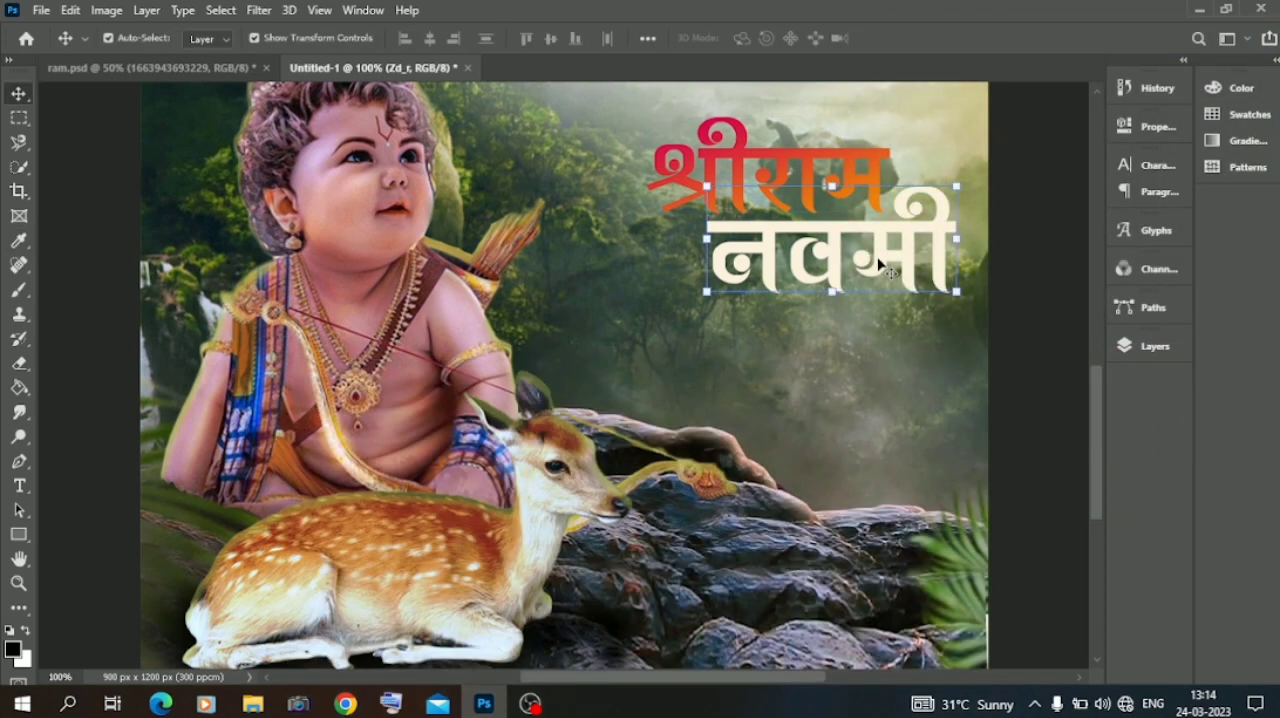
{"action": "left_click", "coordinate": [1150, 345]}
{"action": "right_click", "coordinate": [962, 255]}
{"action": "left_click", "coordinate": [1029, 20]}
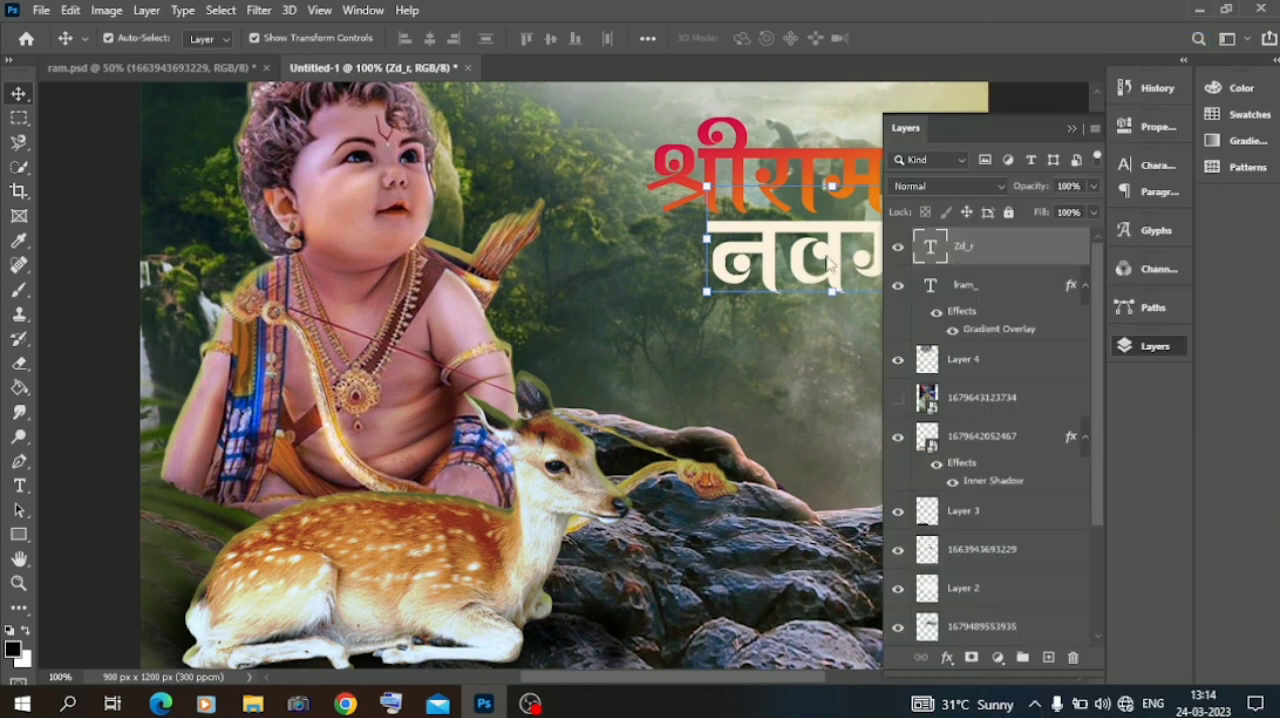
{"action": "left_click", "coordinate": [352, 508]}
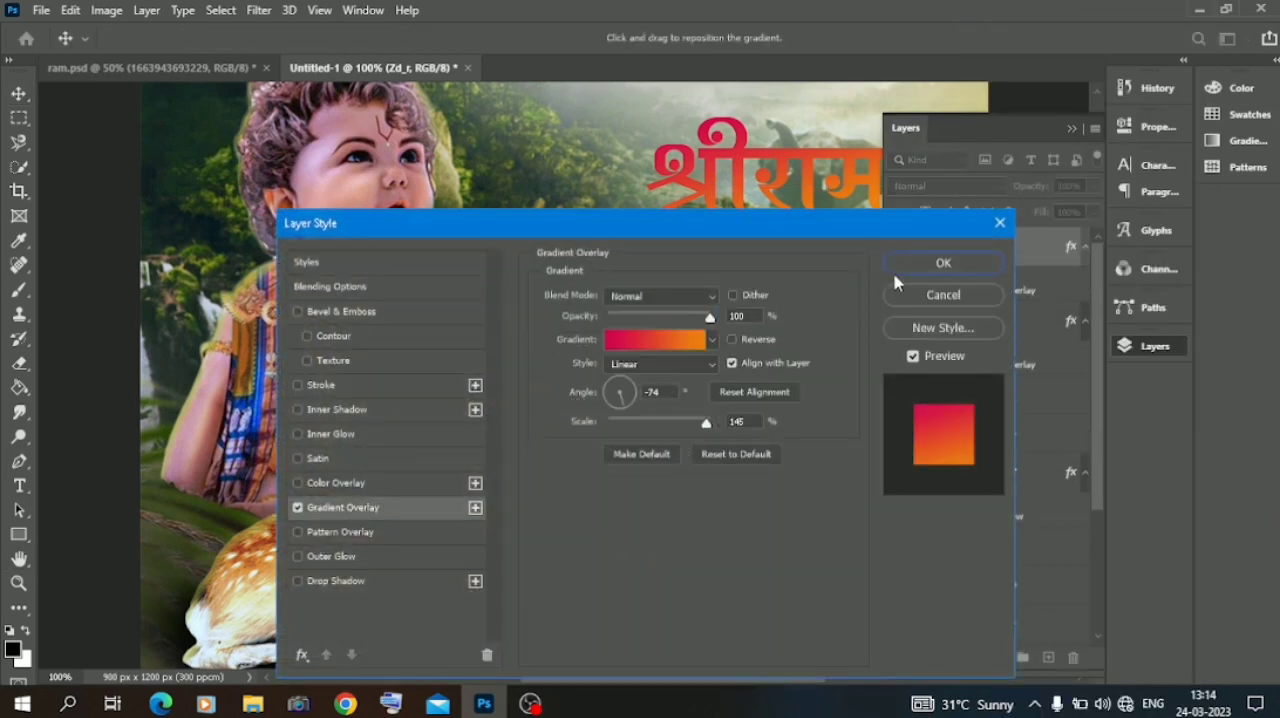
{"action": "left_click", "coordinate": [943, 268]}
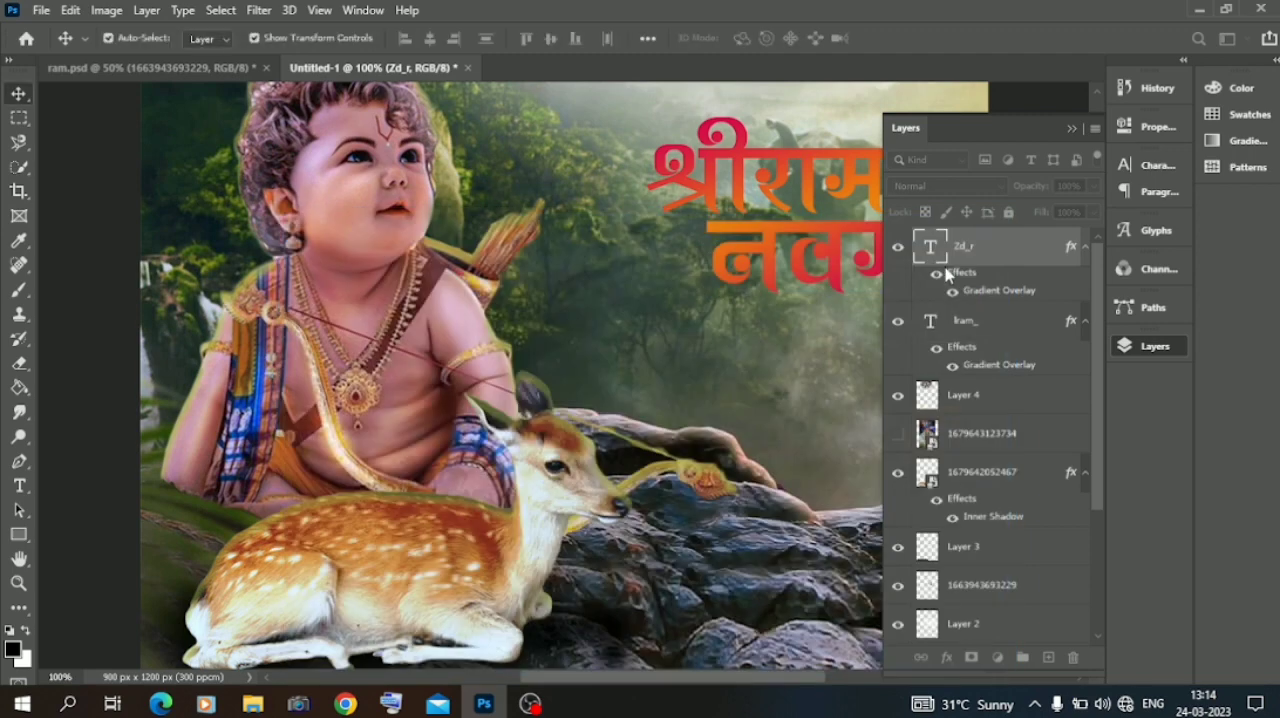
{"action": "left_click", "coordinate": [1072, 130]}
{"action": "left_click", "coordinate": [1029, 363]}
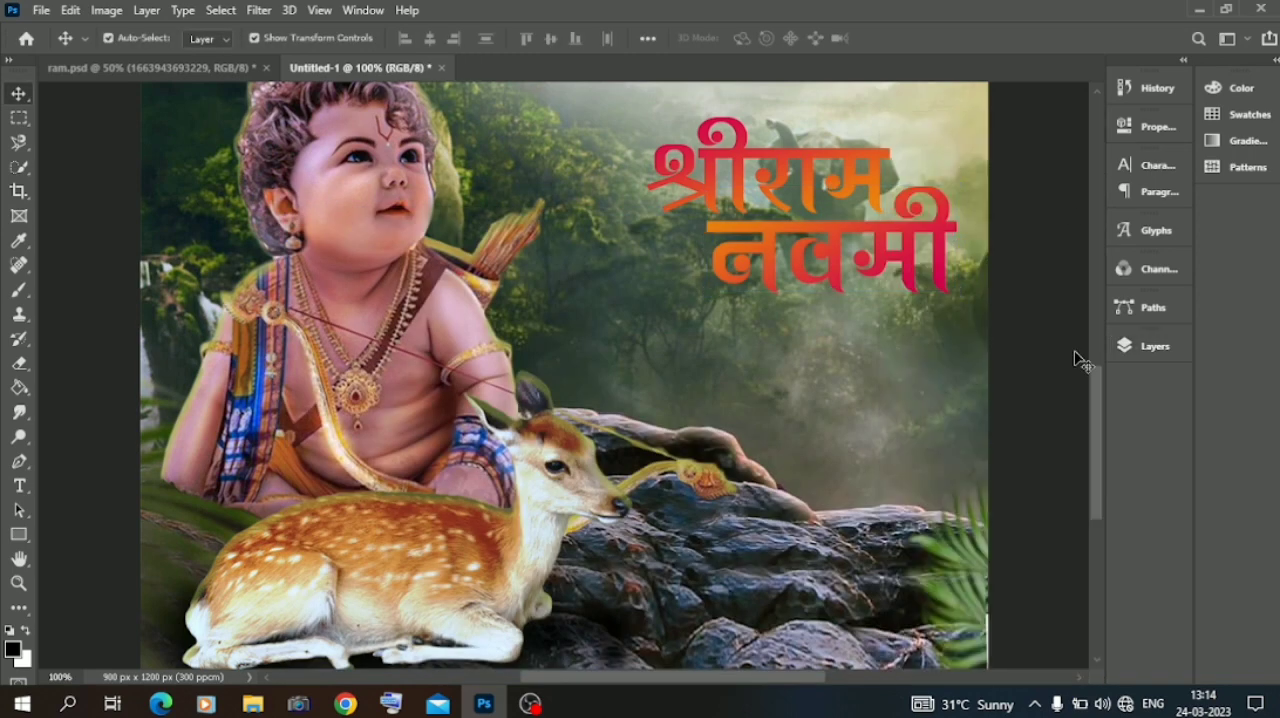
Add a new empty layer and place it directly beneath the two title text layers.
{"action": "left_click", "coordinate": [1152, 345]}
{"action": "left_click", "coordinate": [1048, 657]}
{"action": "left_click_drag", "start_coordinate": [980, 250], "coordinate": [983, 420]}
{"action": "left_click", "coordinate": [1072, 130]}
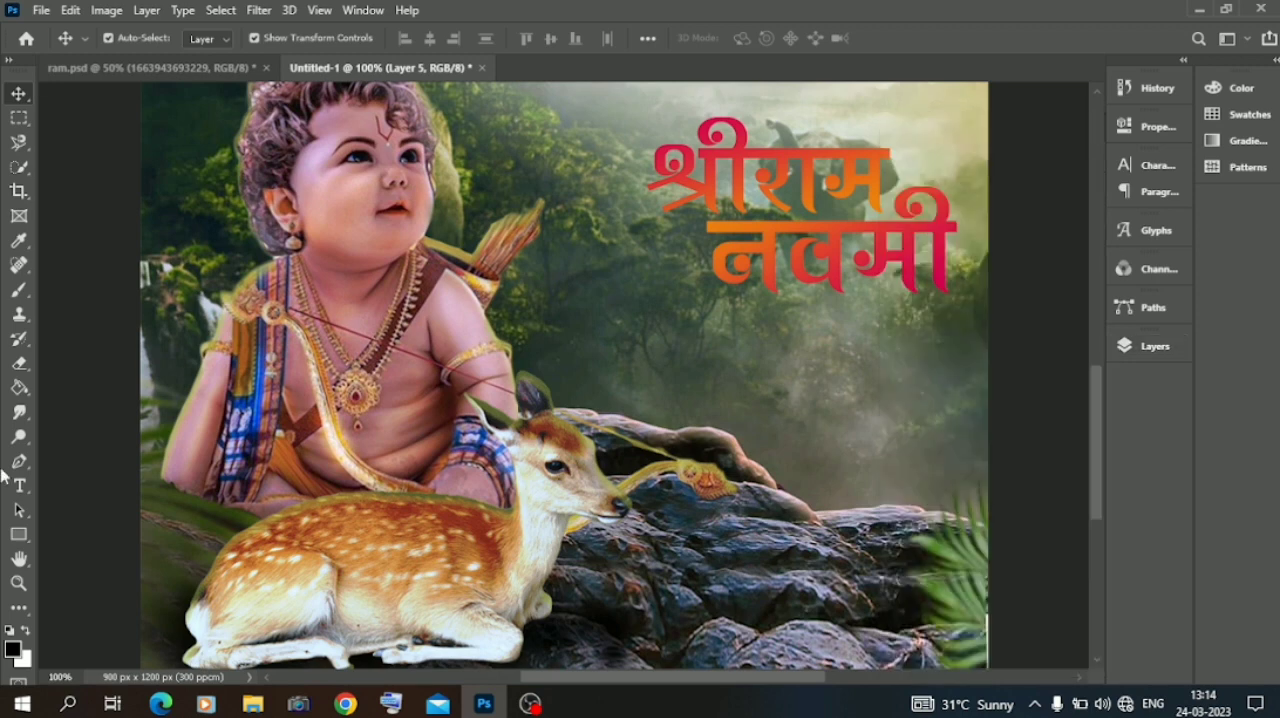
Paint a white cloud behind the श्रीराम नवमी title on the new layer with a 385 px textured brush.
{"action": "left_click", "coordinate": [18, 289]}
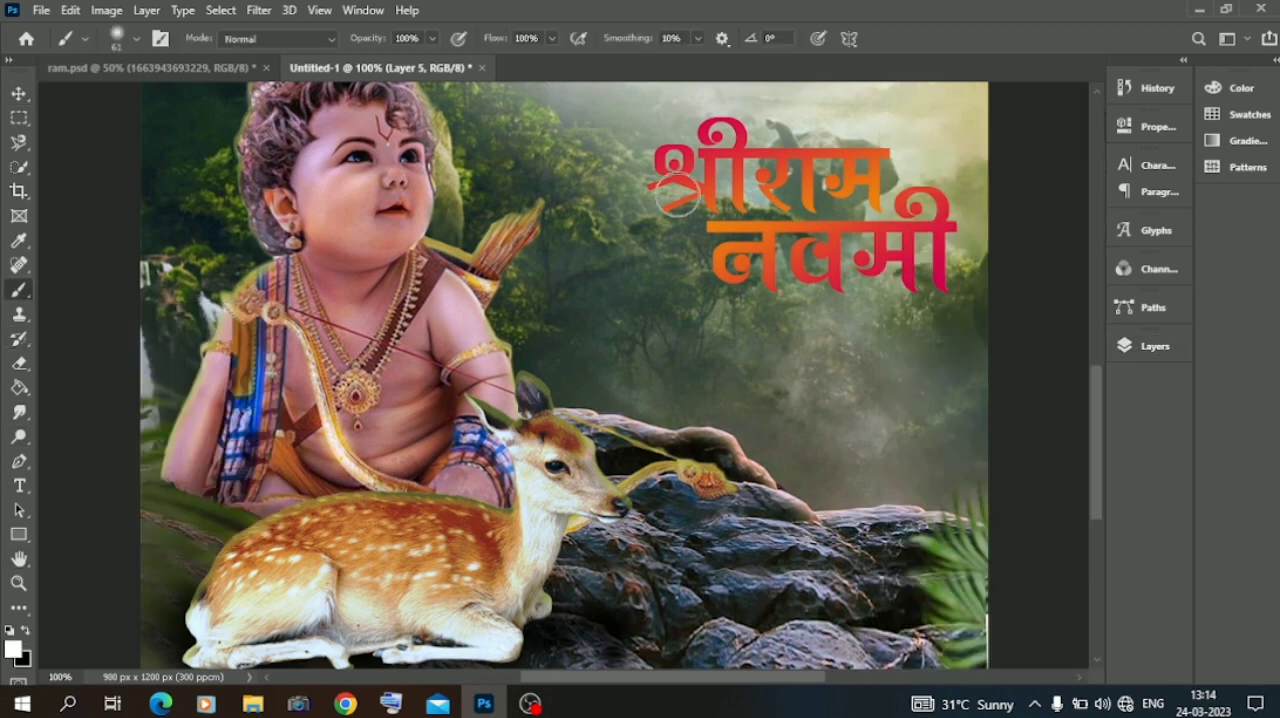
{"action": "right_click", "coordinate": [500, 233]}
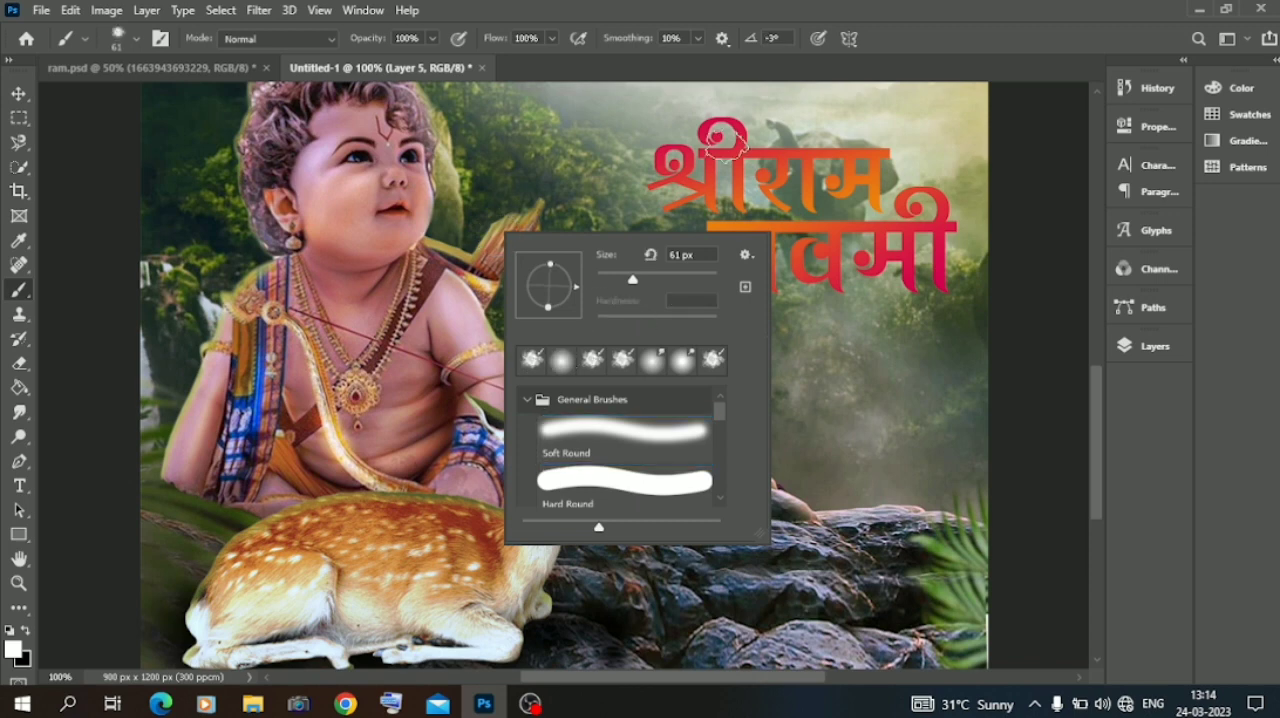
{"action": "right_click", "coordinate": [728, 142]}
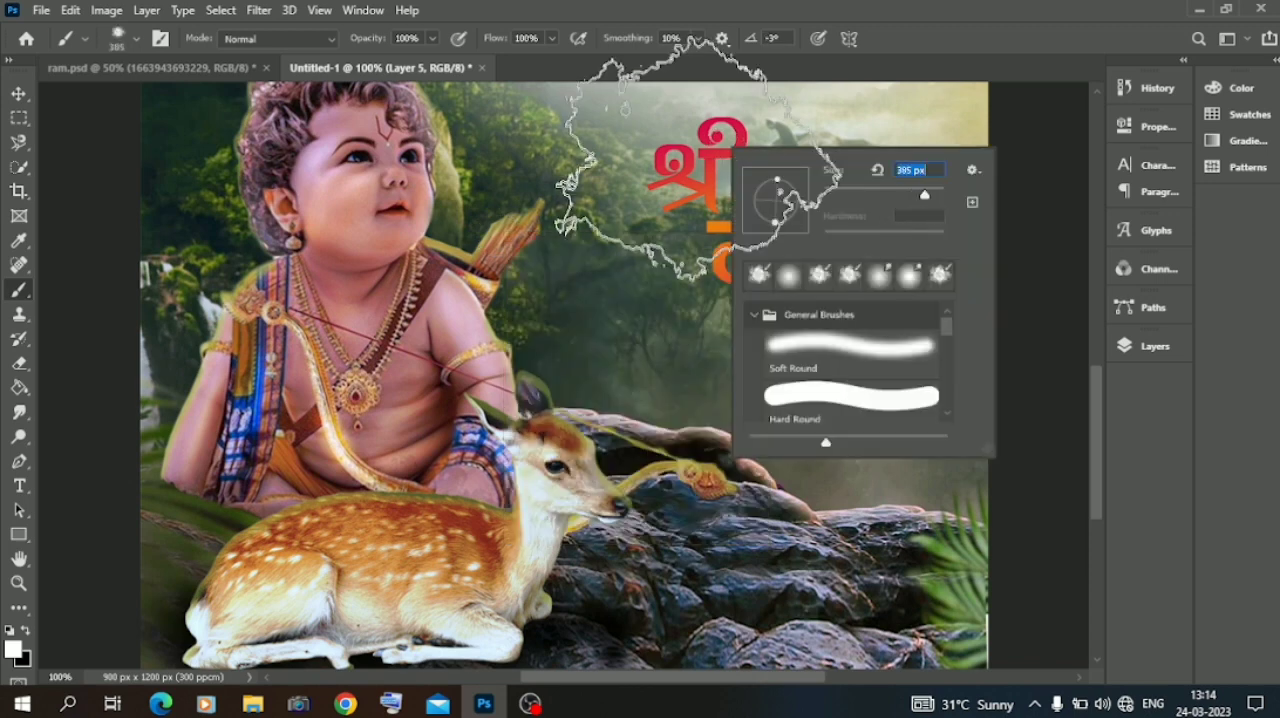
{"action": "left_click", "coordinate": [714, 187]}
{"action": "left_click", "coordinate": [836, 213]}
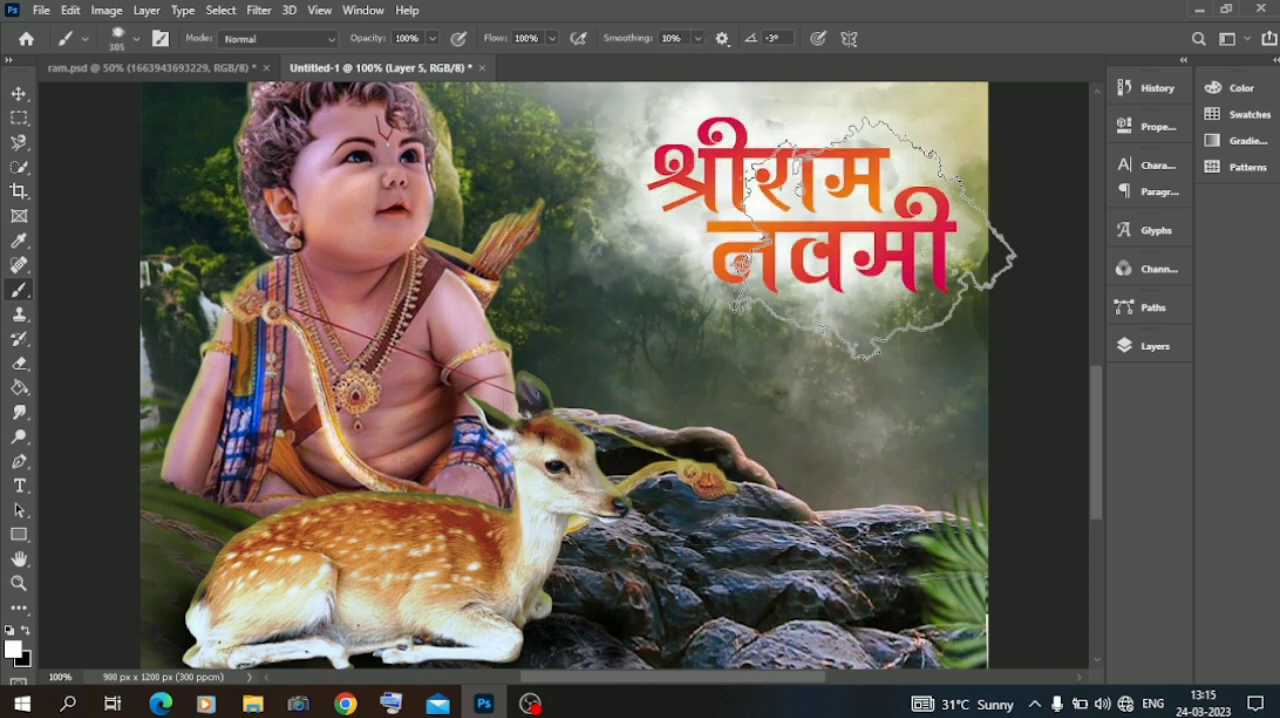
{"action": "left_click", "coordinate": [874, 229]}
{"action": "left_click", "coordinate": [776, 262]}
{"action": "left_click", "coordinate": [865, 295]}
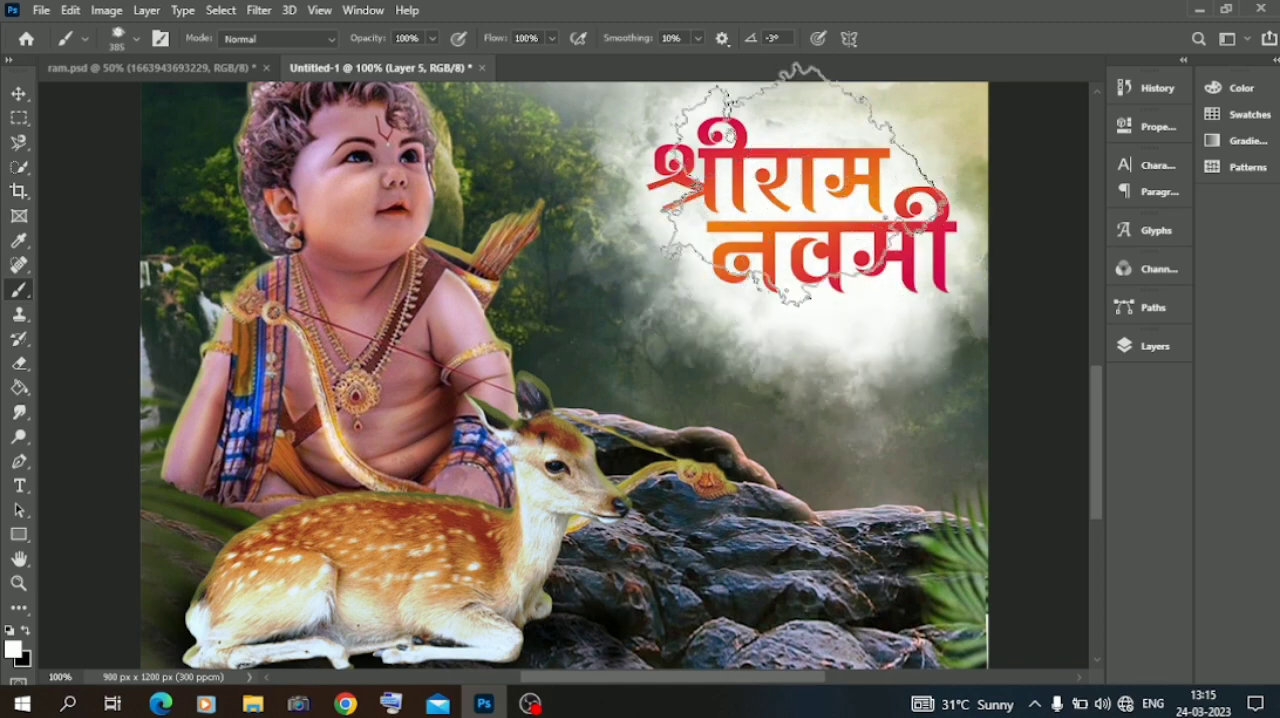
Soften the white cloud behind the title with a Gaussian Blur of 41.5 pixels radius.
{"action": "left_click", "coordinate": [19, 94]}
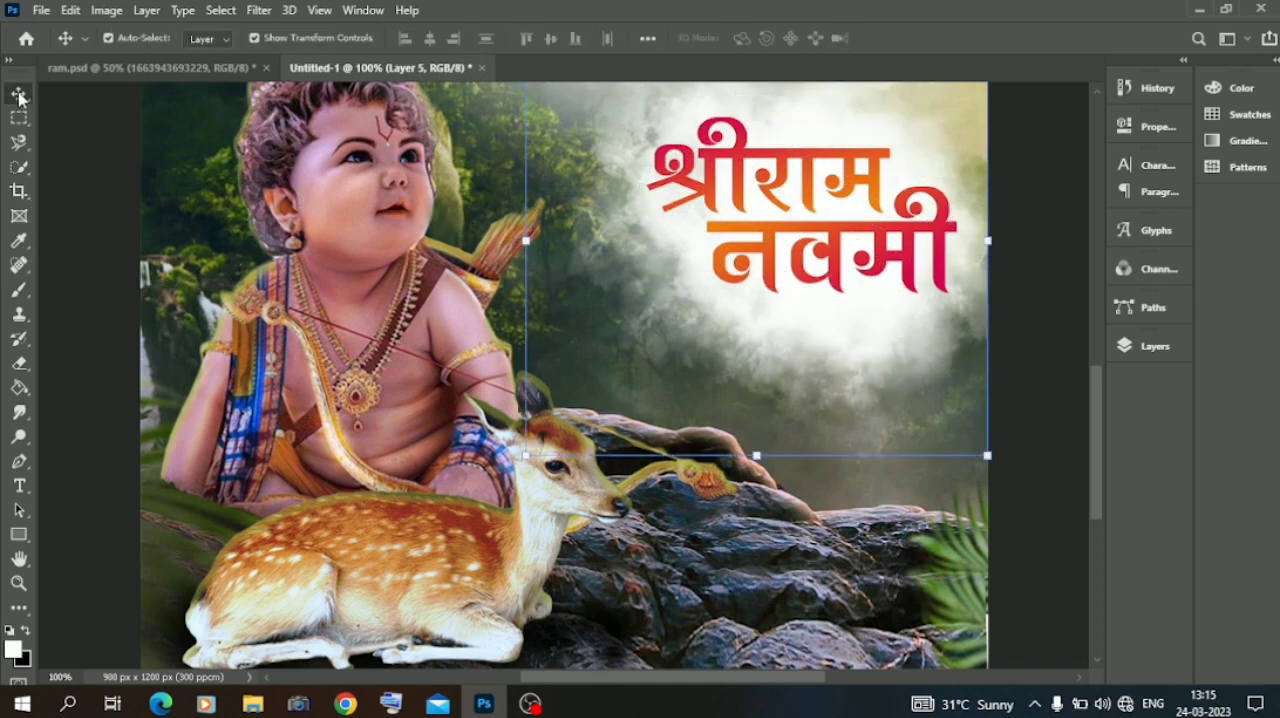
{"action": "left_click", "coordinate": [268, 12]}
{"action": "mouse_move", "coordinate": [270, 214]}
{"action": "left_click", "coordinate": [535, 290]}
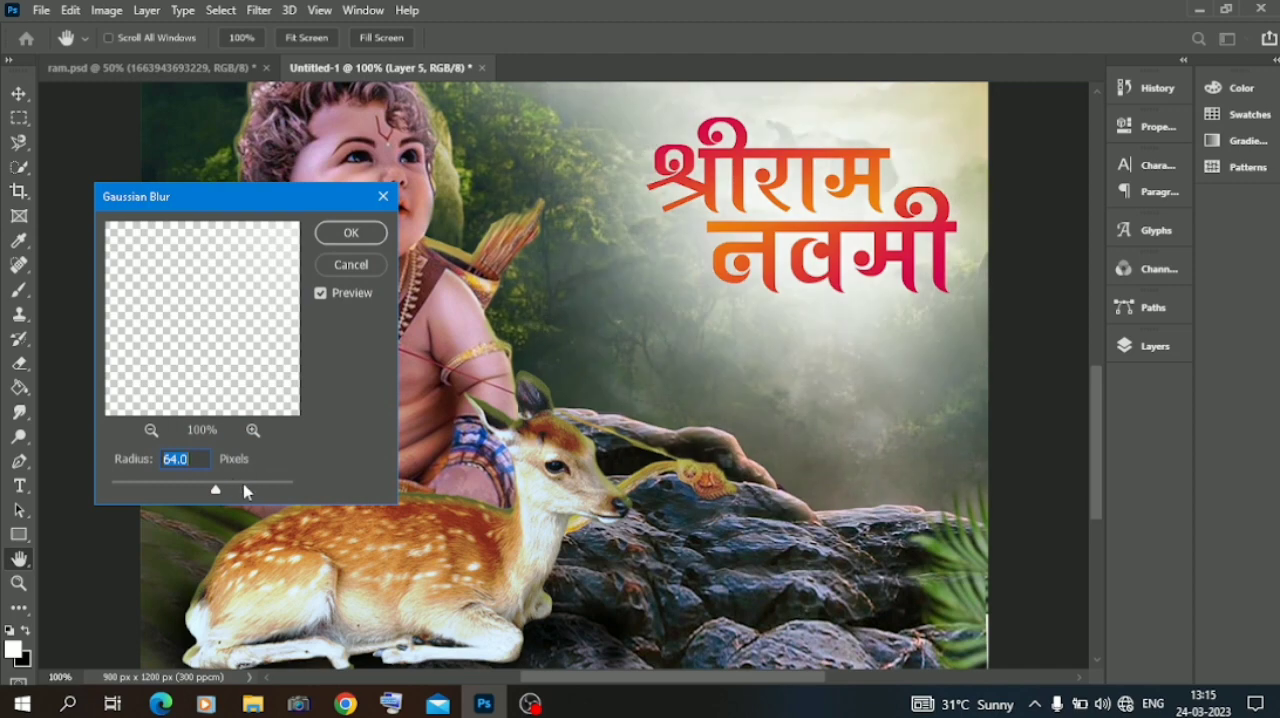
{"action": "left_click", "coordinate": [246, 491]}
{"action": "left_click", "coordinate": [207, 491]}
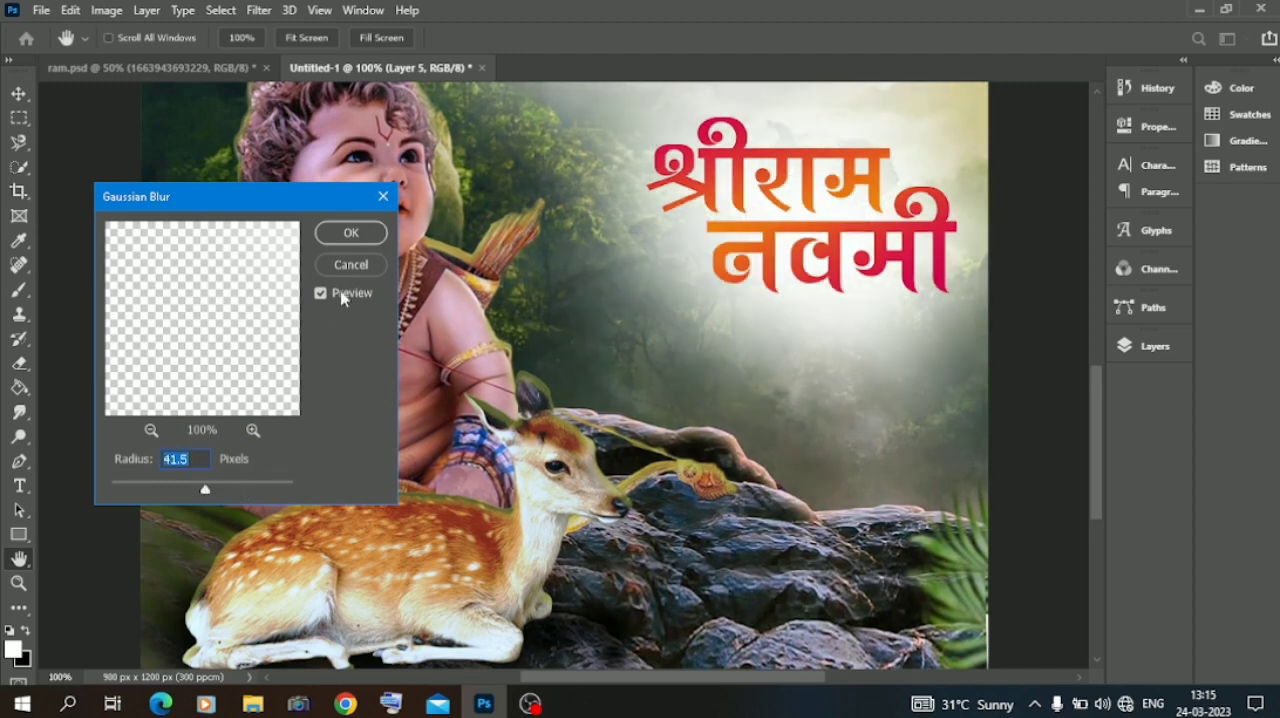
{"action": "left_click", "coordinate": [351, 233]}
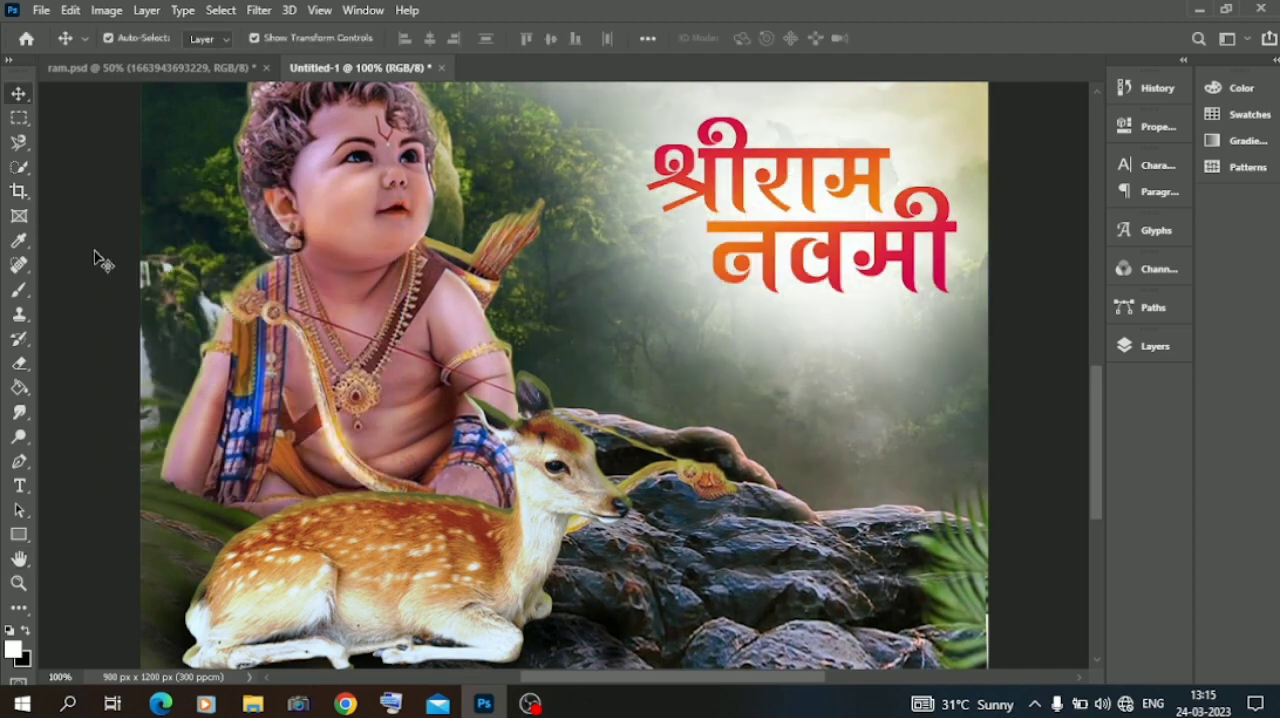
Try different fonts on the नवमी text and set it to SHREE-DEV7-2428.
{"action": "key", "text": "ctrl+minus"}
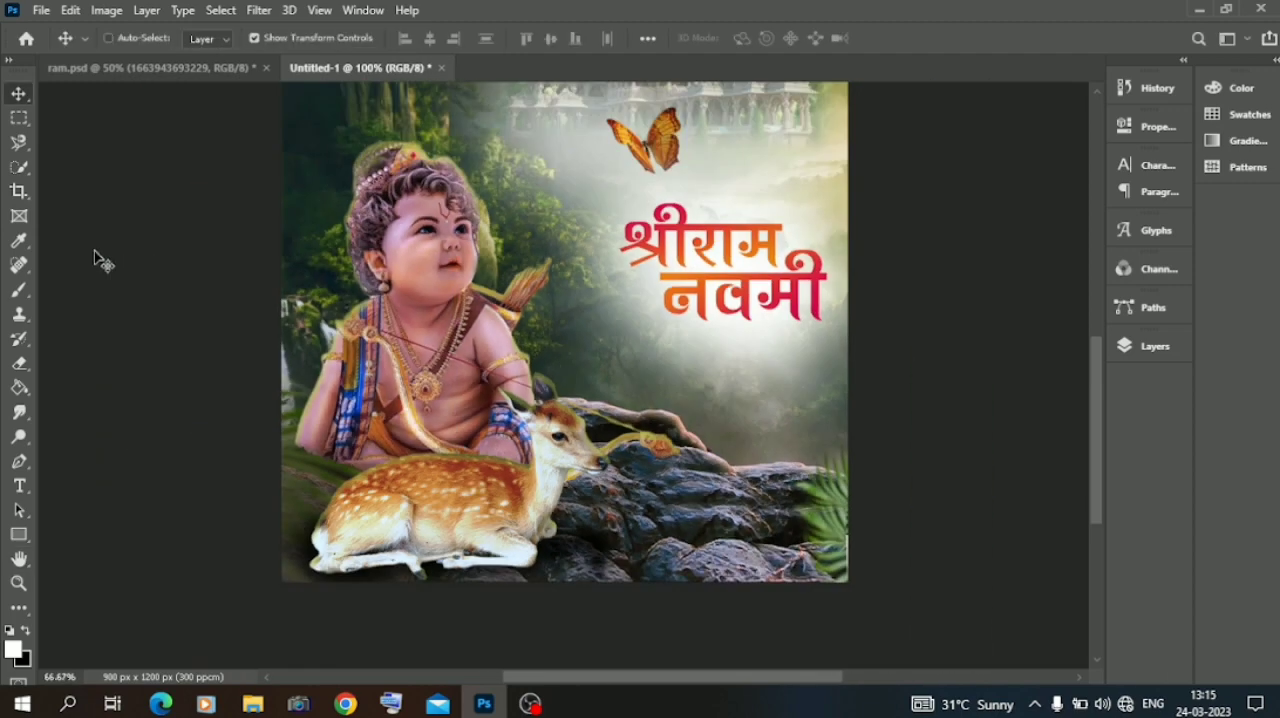
{"action": "key", "text": "ctrl+minus"}
{"action": "double_click", "coordinate": [745, 458]}
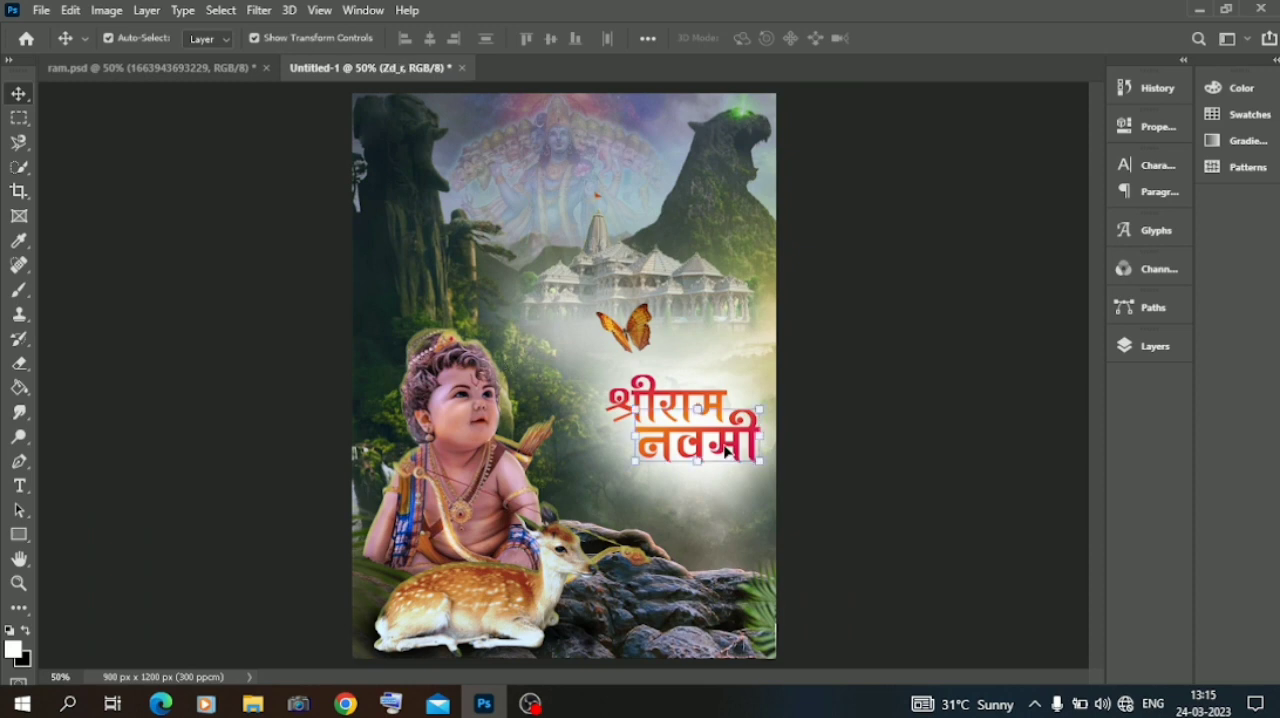
{"action": "left_click", "coordinate": [271, 38]}
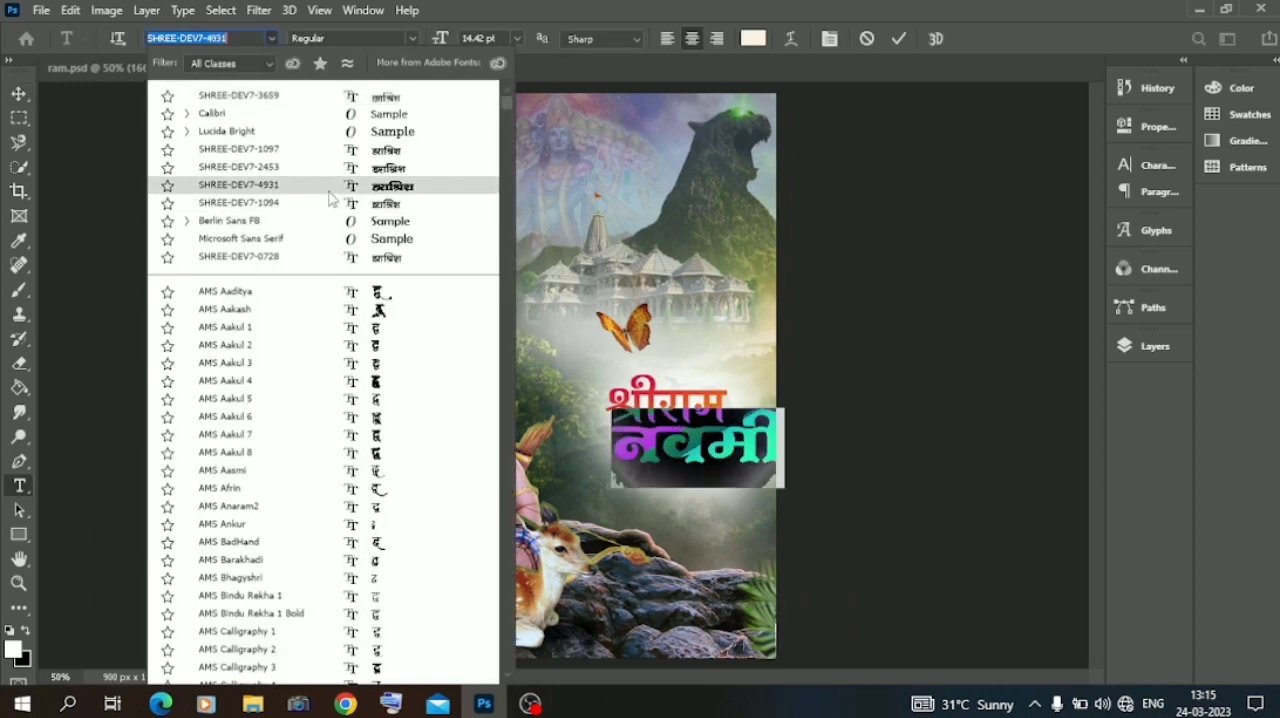
{"action": "key", "text": "Up"}
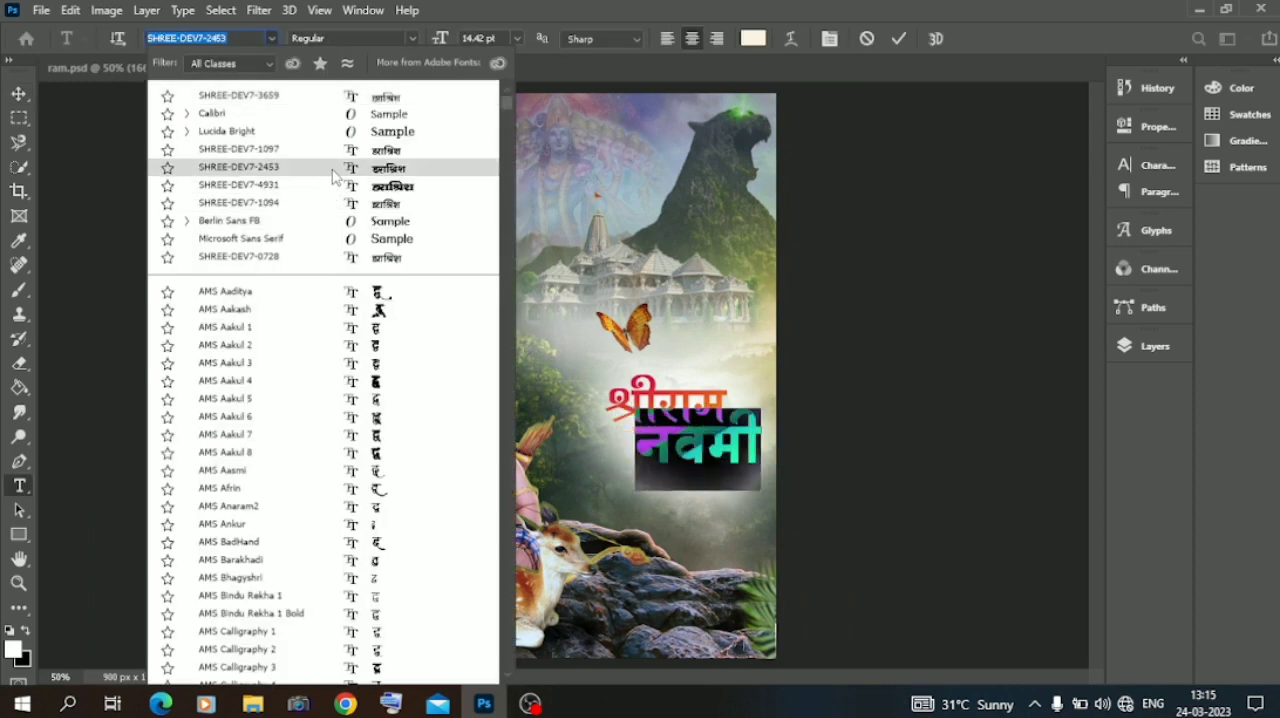
{"action": "key", "text": "Up"}
{"action": "key", "text": "Down"}
{"action": "key", "text": "Down"}
{"action": "key", "text": "Down"}
{"action": "key", "text": "Down"}
{"action": "key", "text": "Down"}
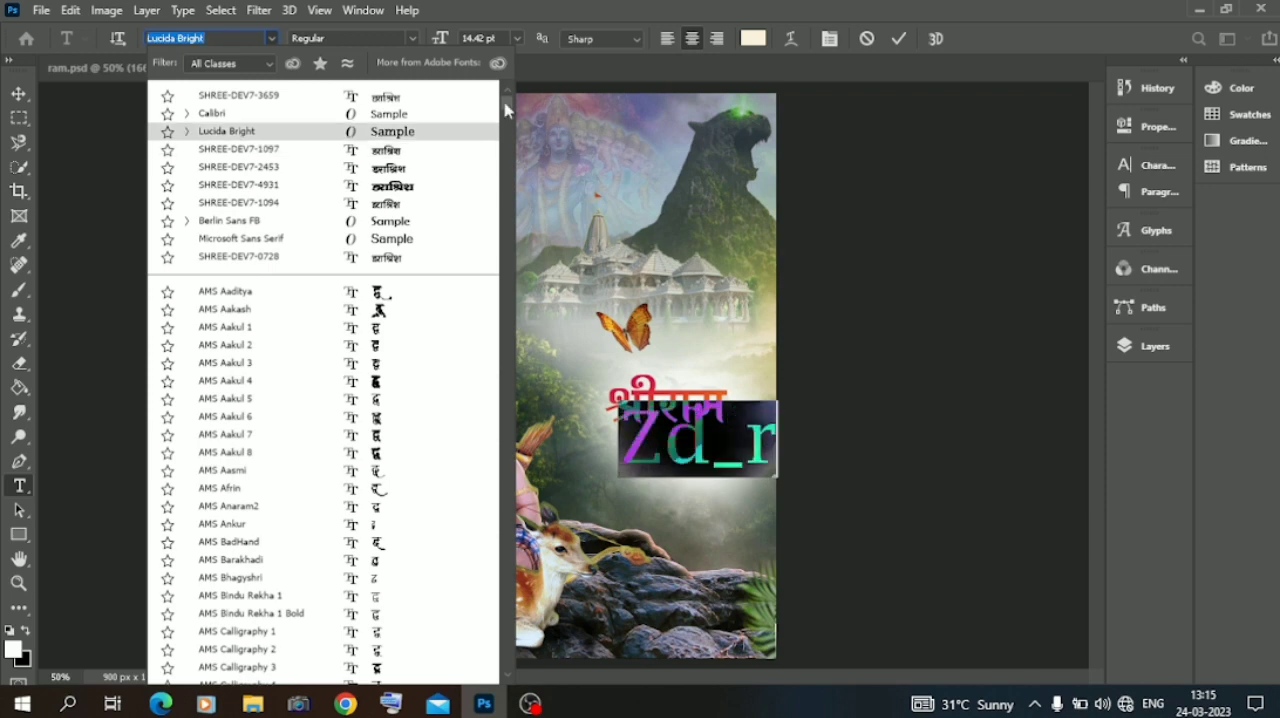
{"action": "left_click_drag", "start_coordinate": [508, 108], "coordinate": [502, 370]}
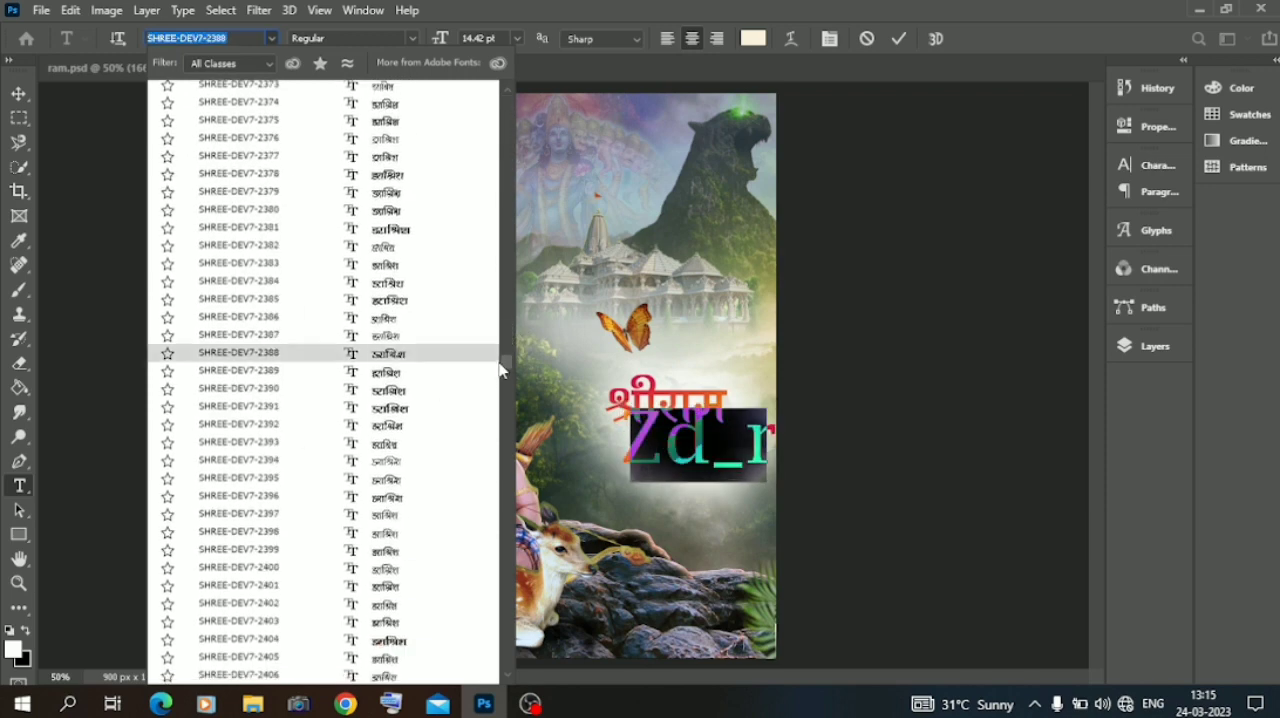
{"action": "scroll", "coordinate": [503, 365], "scroll_direction": "down", "scroll_amount": 12}
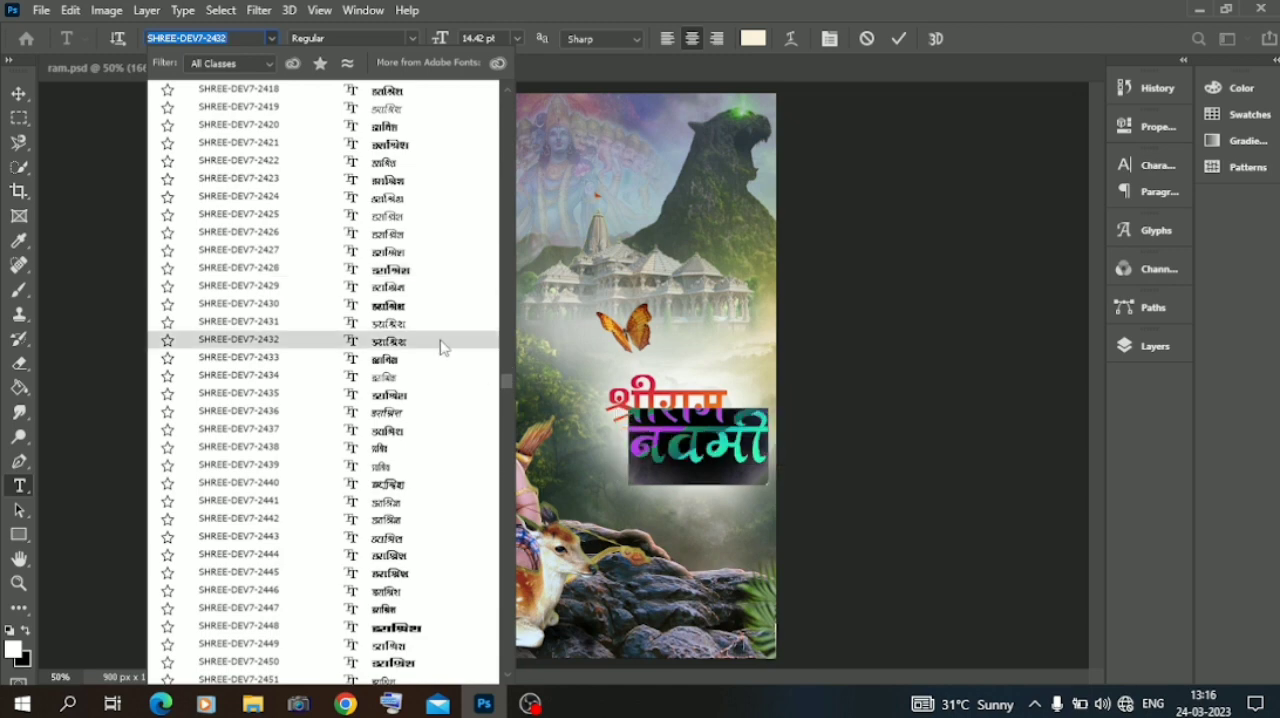
{"action": "left_click", "coordinate": [436, 272]}
{"action": "left_click", "coordinate": [203, 396]}
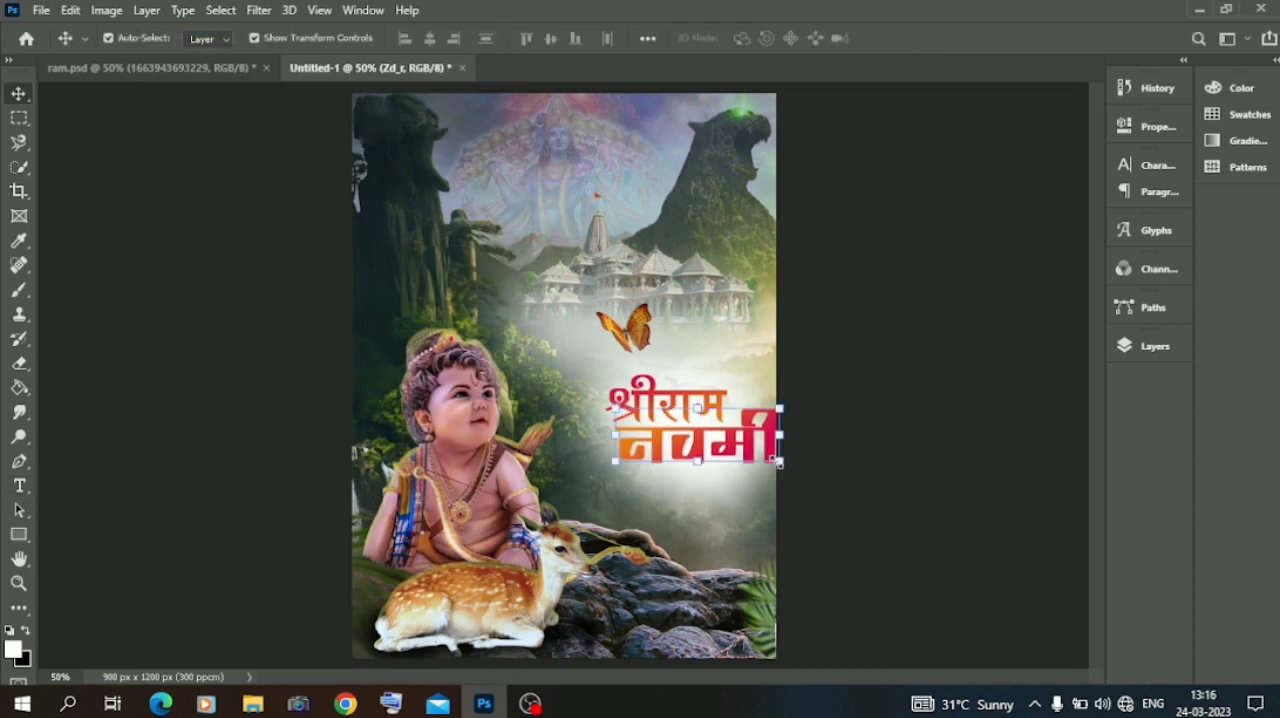
Scale the नवमी text proportionally to about 88% and nudge it slightly down and to the left beneath श्रीराम.
{"action": "left_click_drag", "start_coordinate": [779, 462], "coordinate": [727, 462]}
{"action": "key", "text": "Down"}
{"action": "key", "text": "Down"}
{"action": "key", "text": "Down"}
{"action": "key", "text": "Down"}
{"action": "key", "text": "Down"}
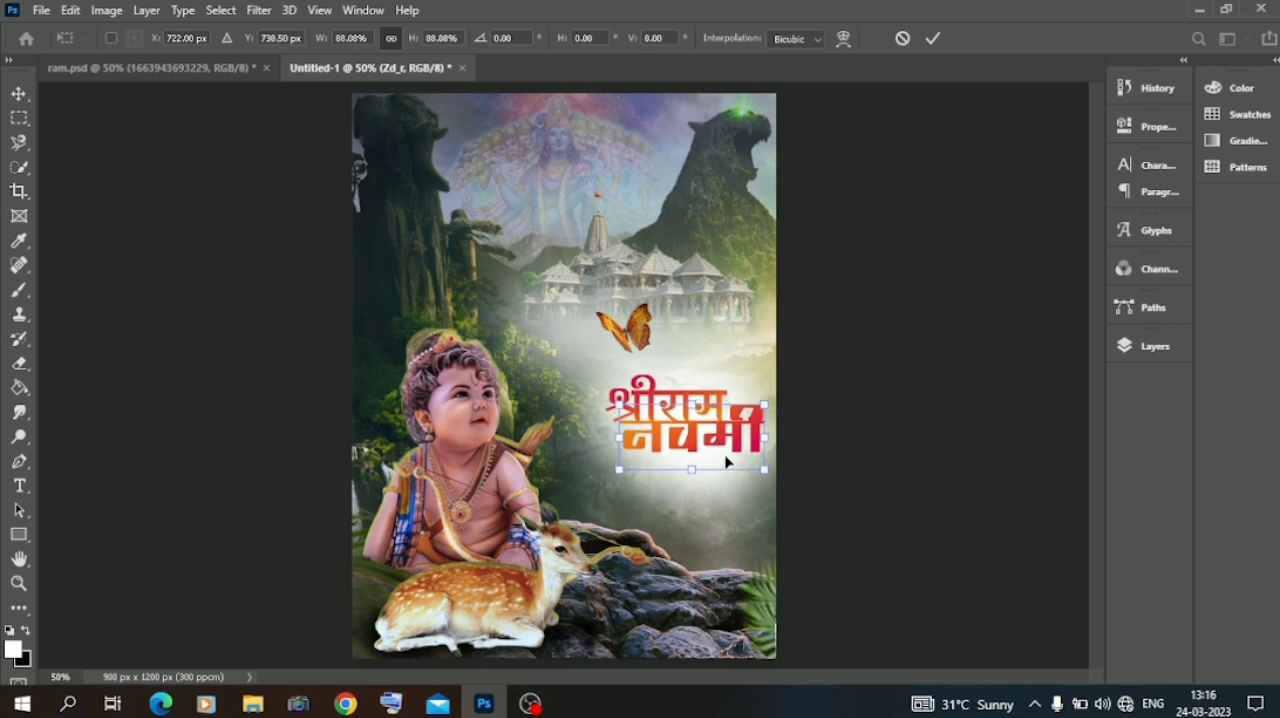
{"action": "key", "text": "Left"}
{"action": "key", "text": "Down"}
{"action": "key", "text": "Down"}
{"action": "key", "text": "Down"}
{"action": "key", "text": "Return"}
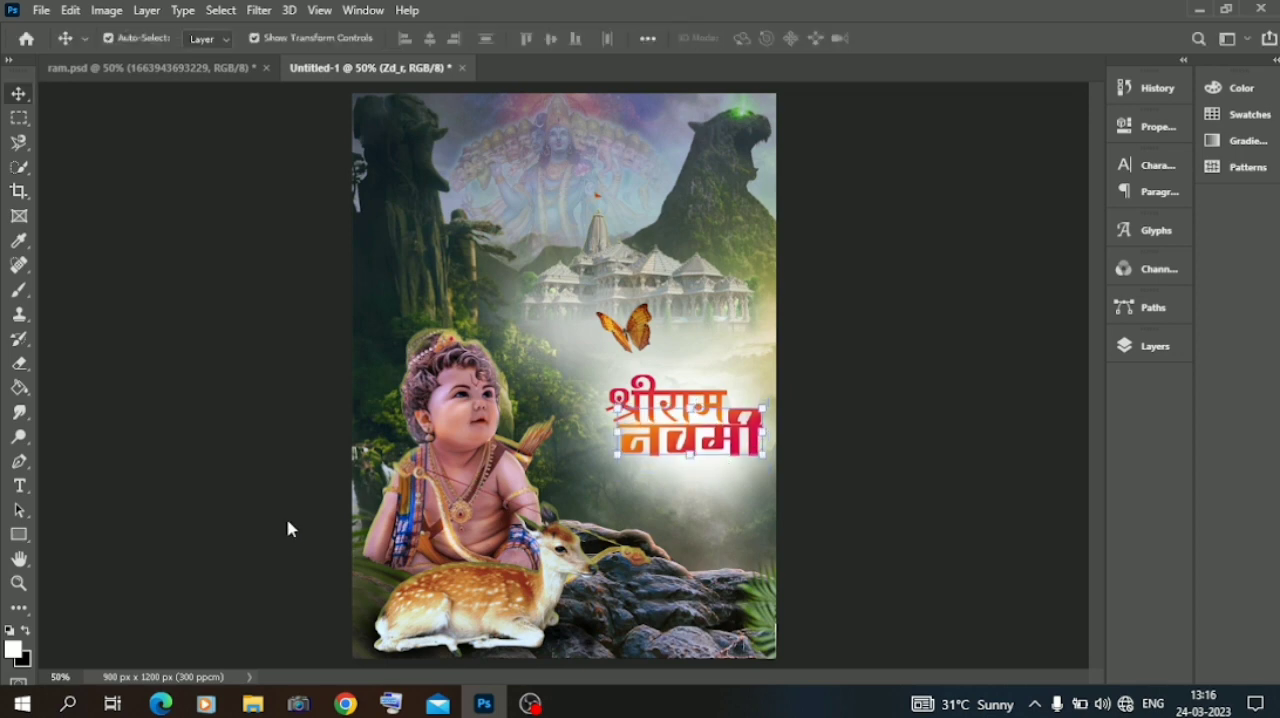
Change the font of the श्रीराम text to SHREE-DEV7-1094.
{"action": "double_click", "coordinate": [635, 410]}
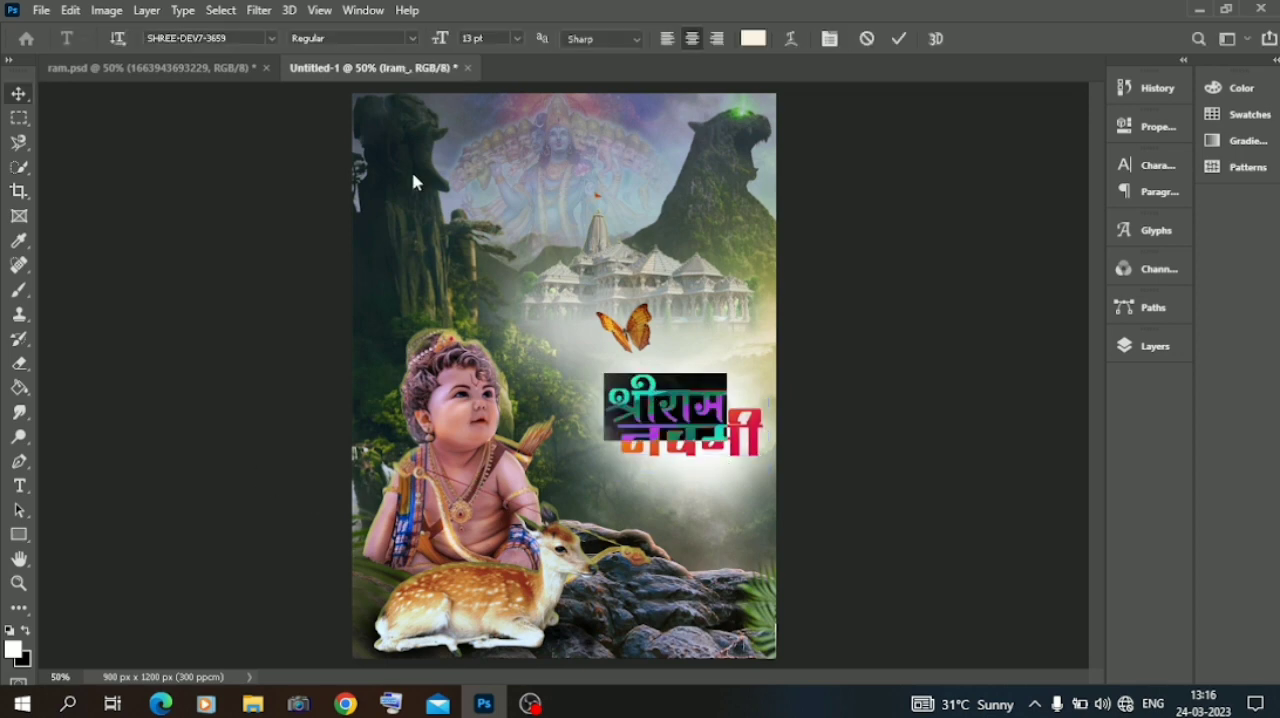
{"action": "left_click", "coordinate": [270, 38]}
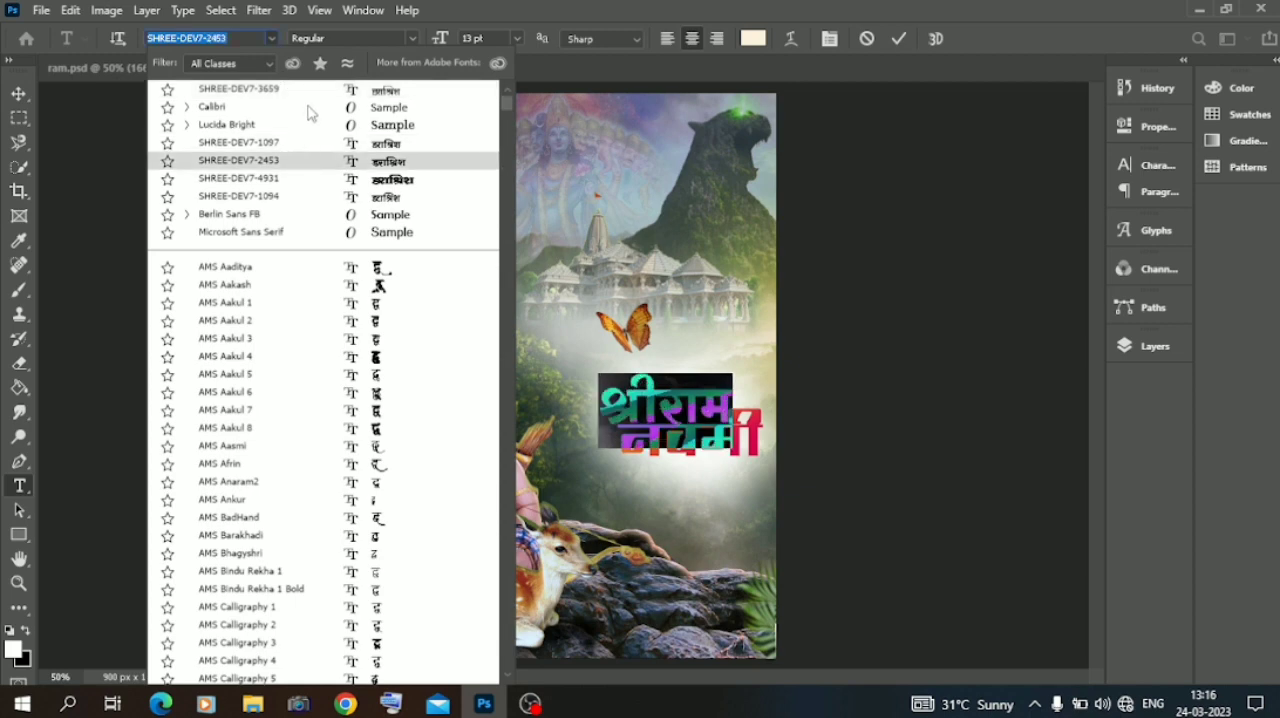
{"action": "left_click", "coordinate": [309, 198]}
{"action": "left_click", "coordinate": [19, 93]}
{"action": "double_click", "coordinate": [709, 443]}
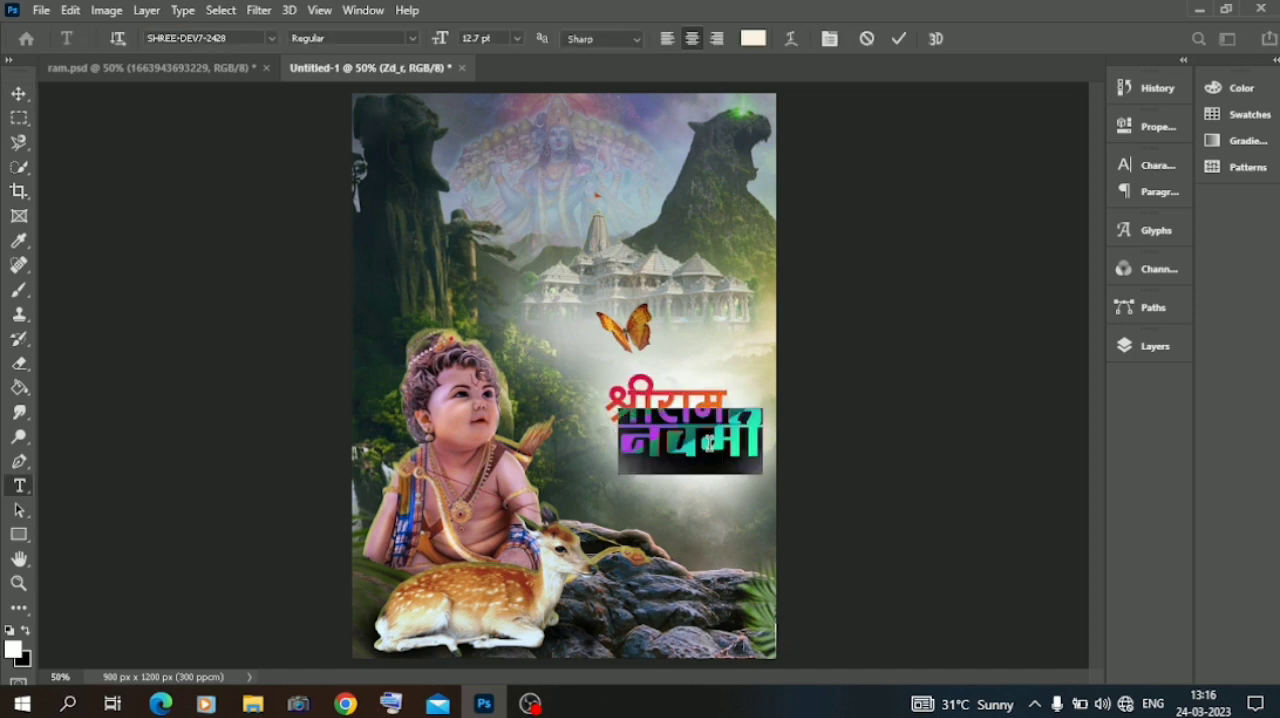
{"action": "left_click", "coordinate": [306, 399]}
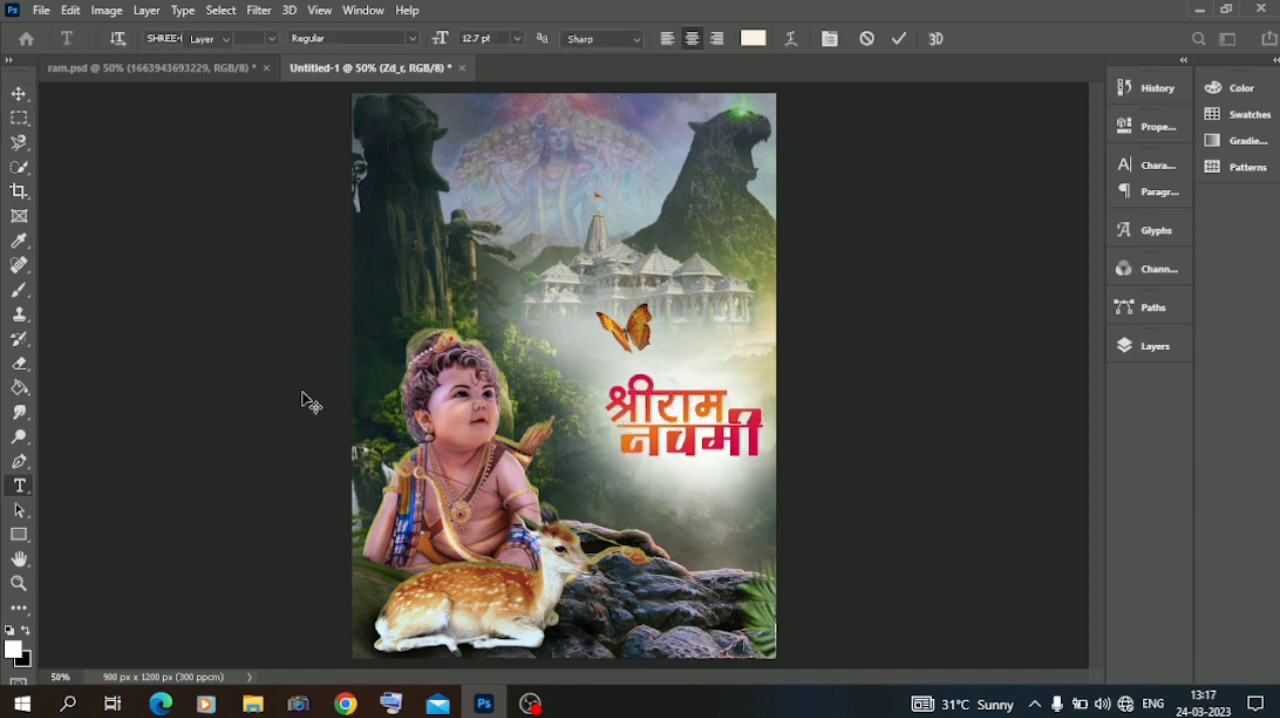
{"action": "left_click", "coordinate": [383, 430]}
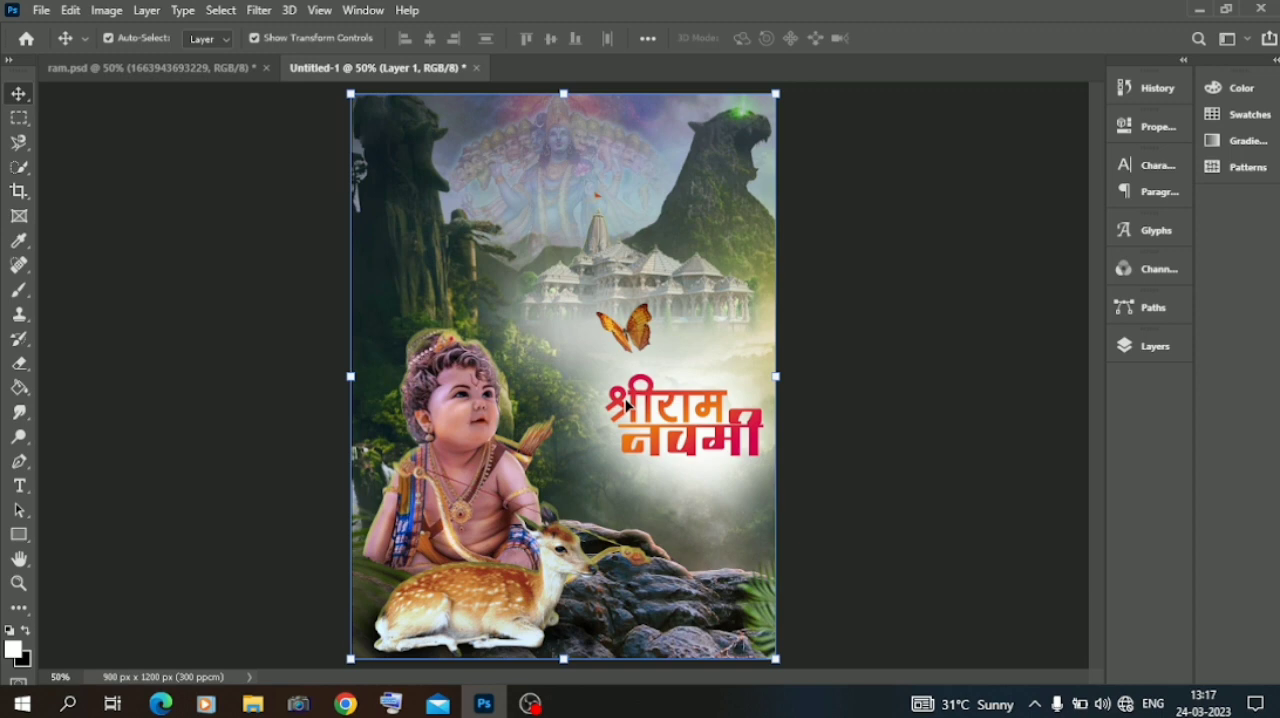
Set the श्रीराम text's font to SHREE-DEV7-2428 and scale it proportionally to about 79.6%.
{"action": "double_click", "coordinate": [650, 395]}
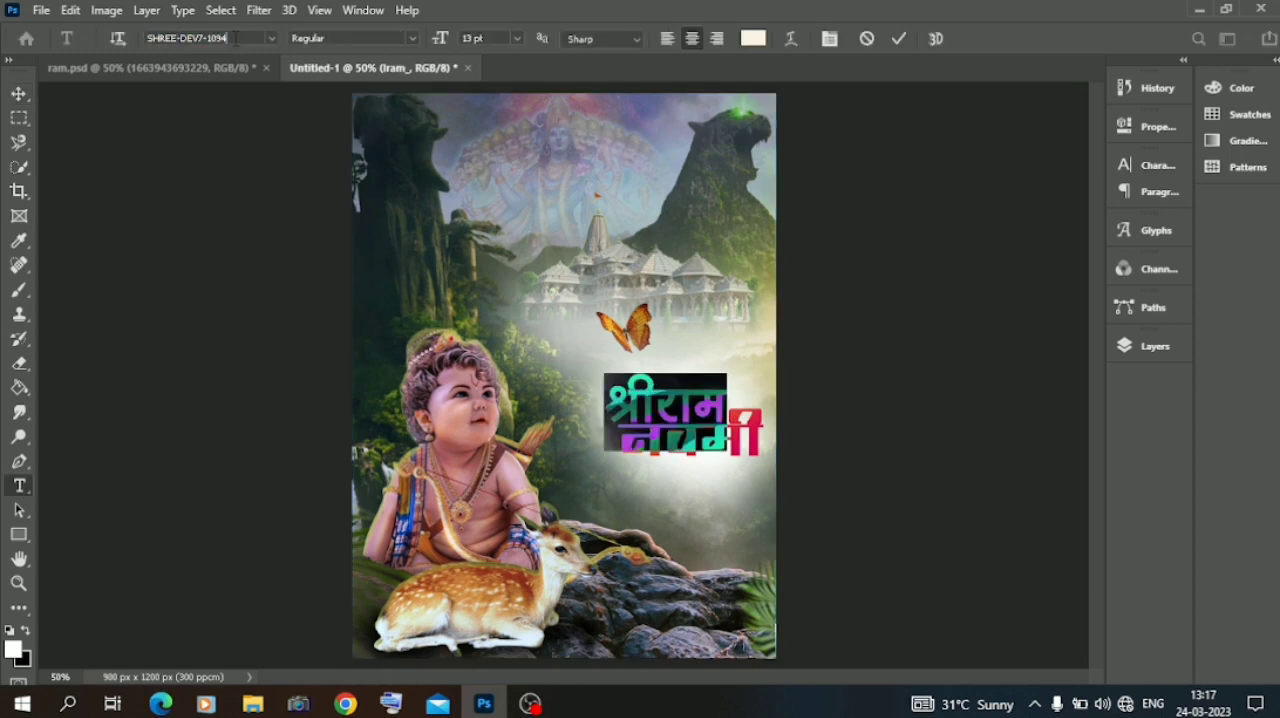
{"action": "key", "text": "BackSpace"}
{"action": "key", "text": "BackSpace"}
{"action": "key", "text": "BackSpace"}
{"action": "key", "text": "BackSpace"}
{"action": "type", "text": "24"}
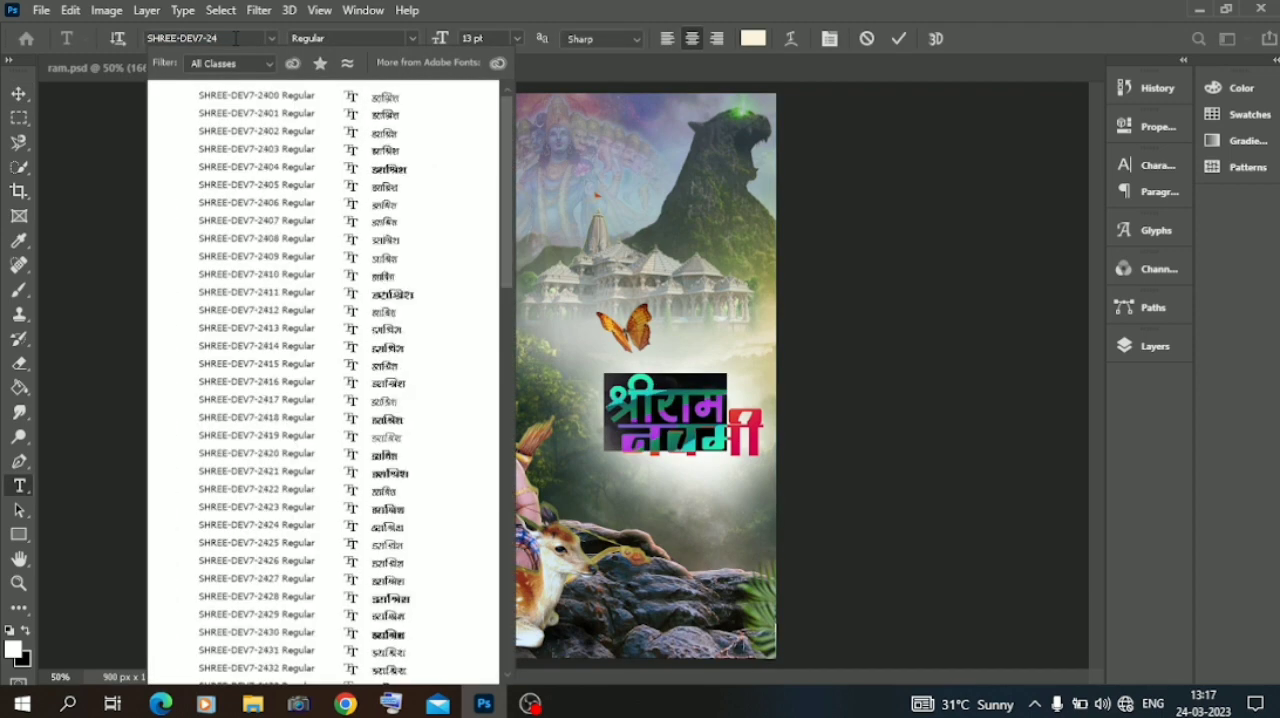
{"action": "type", "text": "28"}
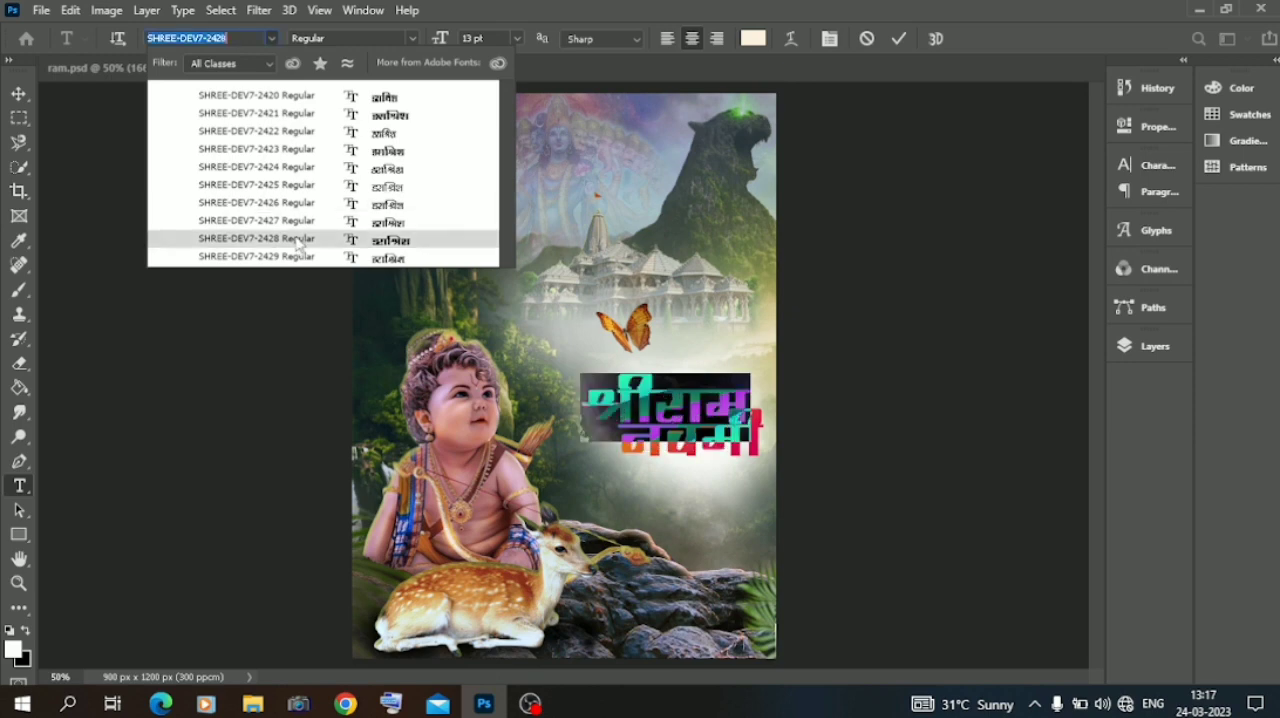
{"action": "left_click", "coordinate": [301, 242]}
{"action": "left_click", "coordinate": [184, 347]}
{"action": "left_click_drag", "start_coordinate": [581, 375], "coordinate": [641, 398]}
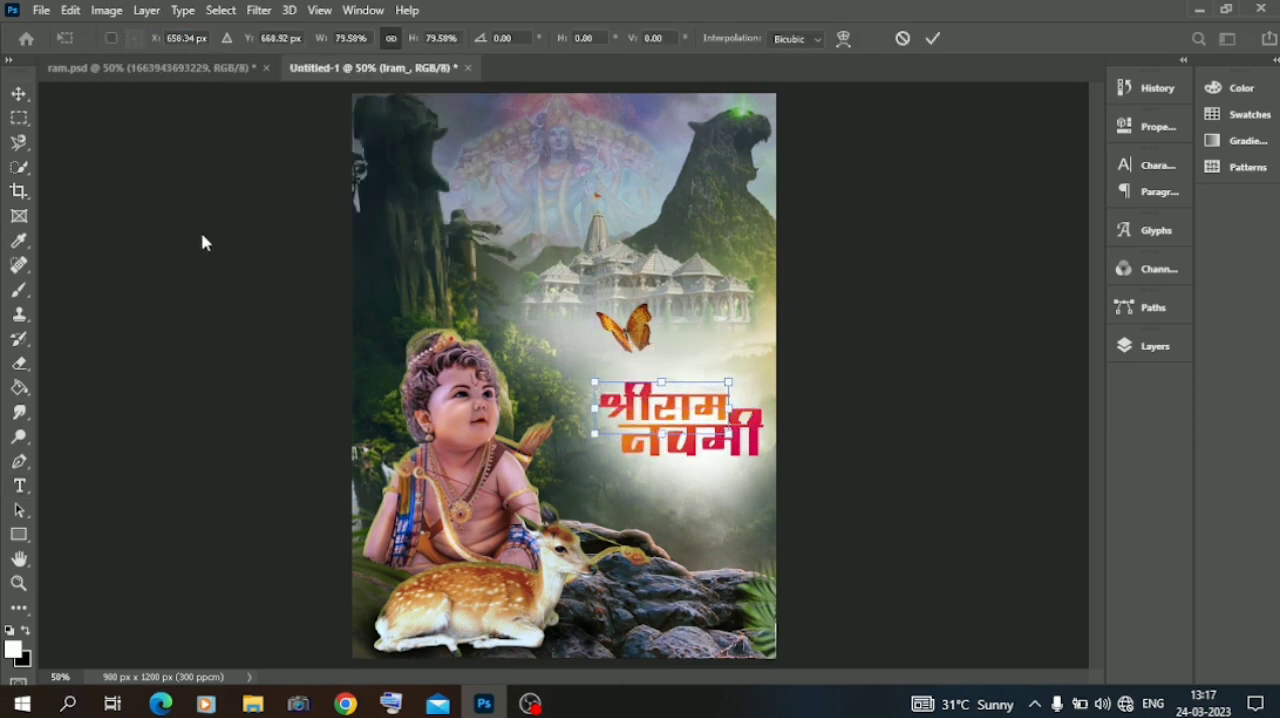
{"action": "key", "text": "Return"}
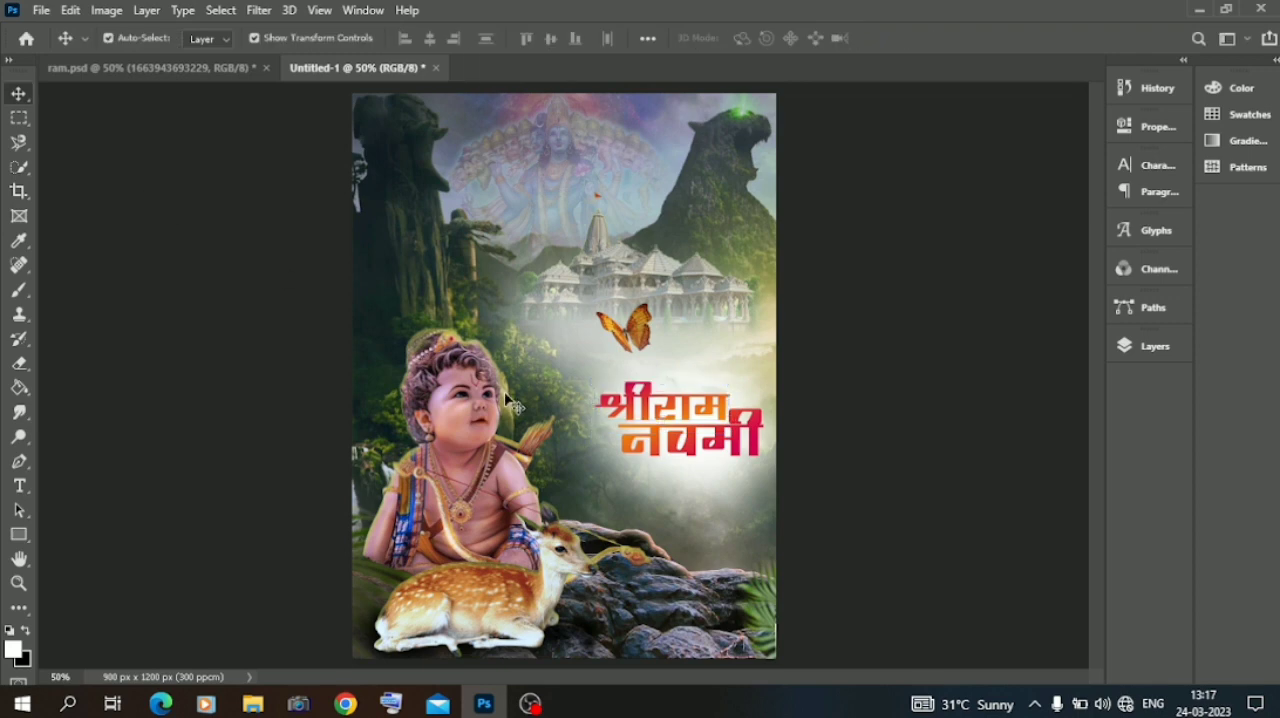
Switch the श्रीराम text back to the SHREE-DEV7-1094 font.
{"action": "double_click", "coordinate": [665, 408]}
{"action": "left_click", "coordinate": [273, 39]}
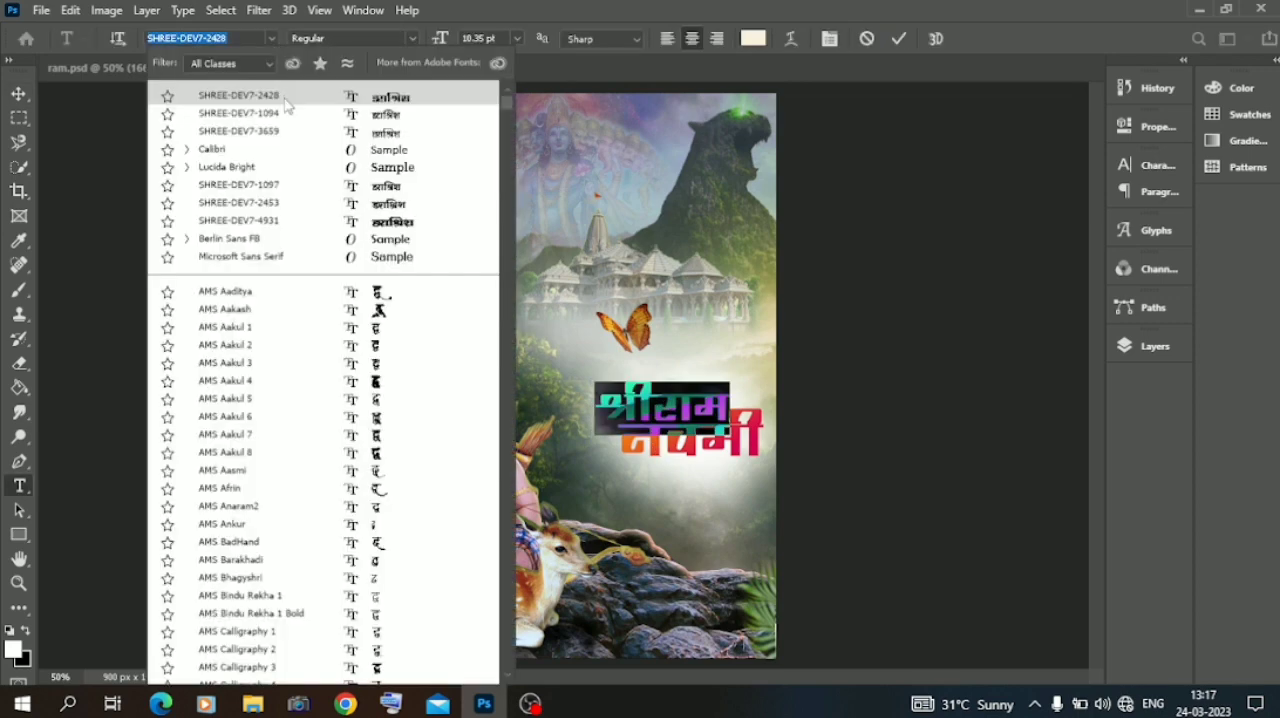
{"action": "left_click", "coordinate": [284, 113]}
{"action": "left_click", "coordinate": [18, 93]}
{"action": "left_click", "coordinate": [528, 370]}
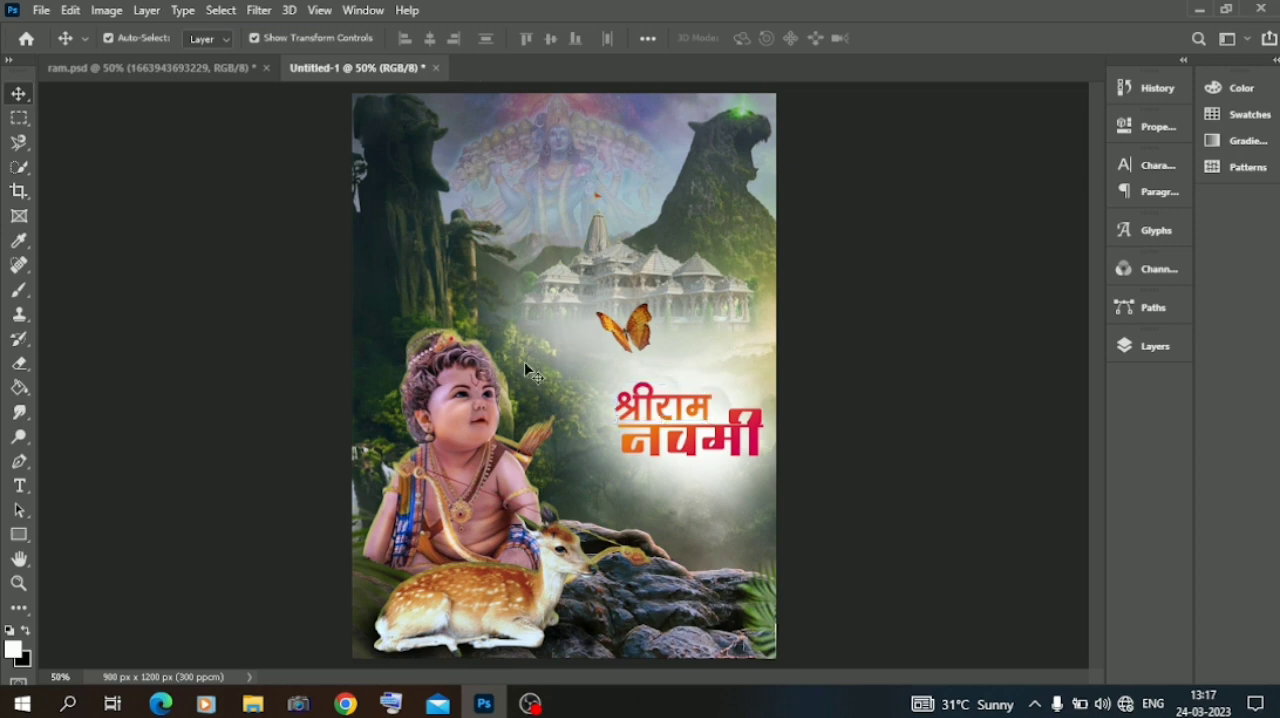
Change the font of the नवमी text to SHREE-DEV7-1097.
{"action": "double_click", "coordinate": [718, 452]}
{"action": "left_click", "coordinate": [270, 39]}
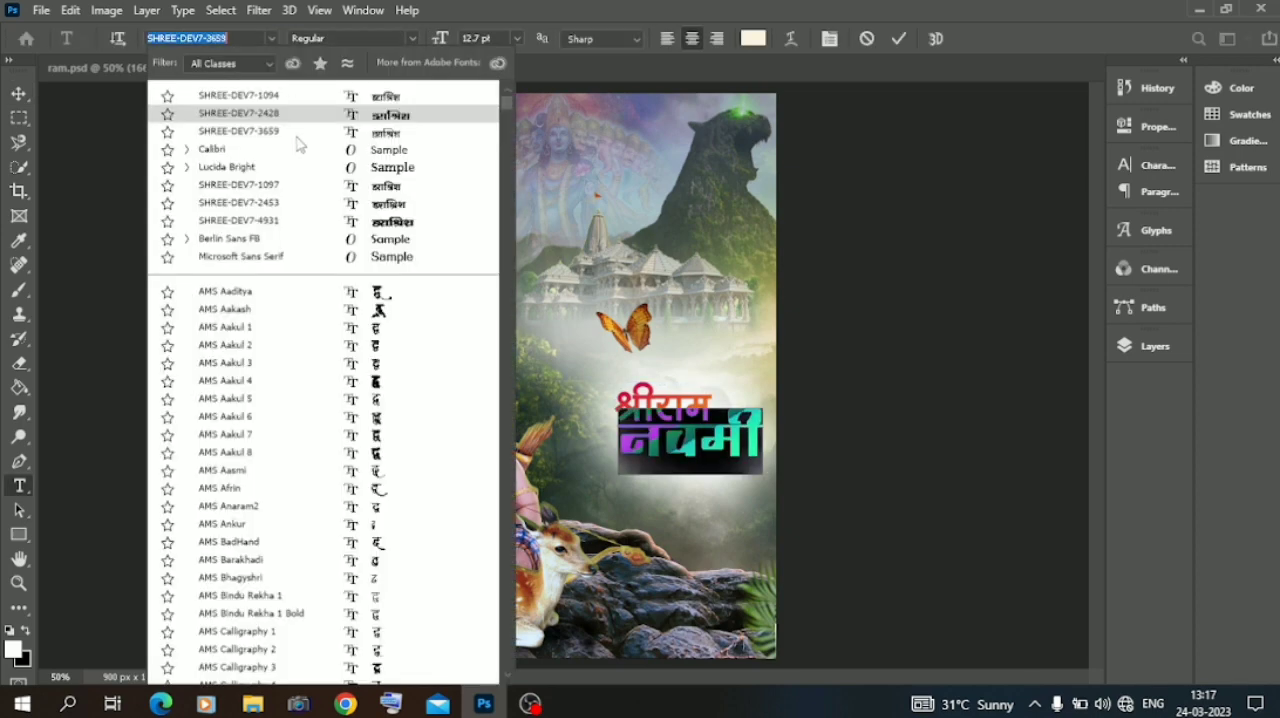
{"action": "key", "text": "Escape"}
{"action": "left_click", "coordinate": [303, 182]}
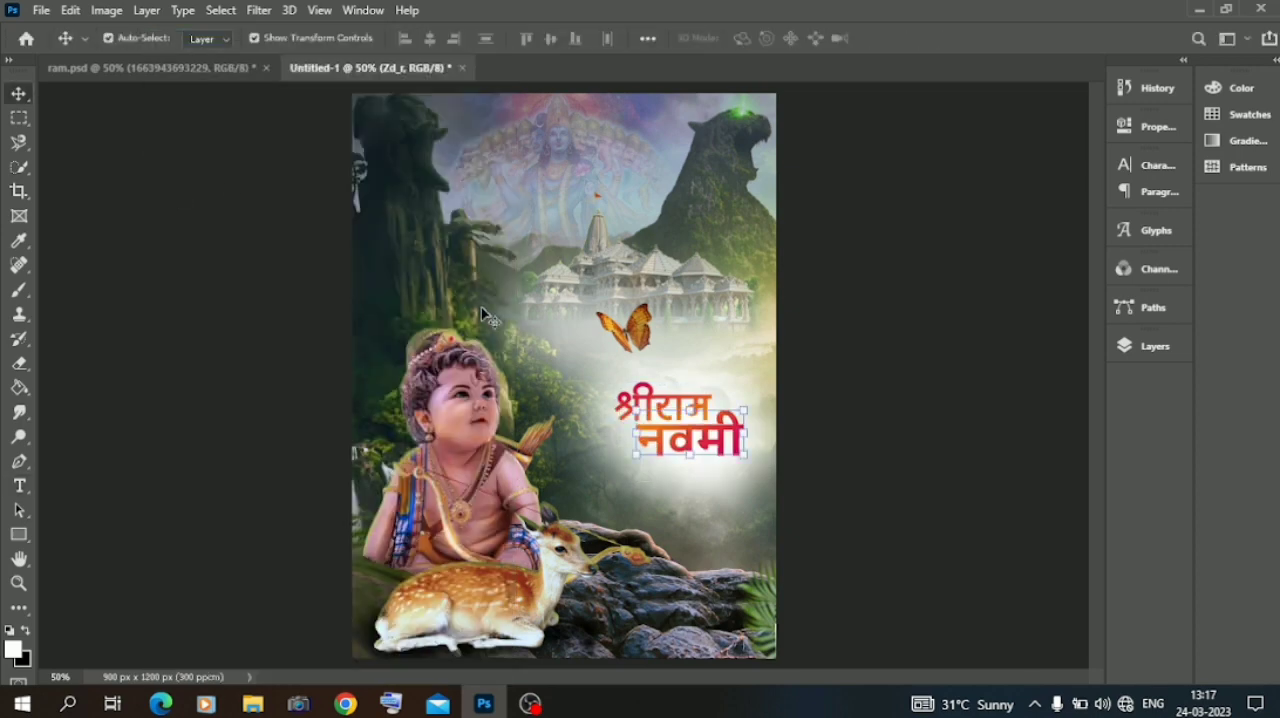
Match the श्रीराम text to the same SHREE-DEV7-1097 font.
{"action": "double_click", "coordinate": [655, 402]}
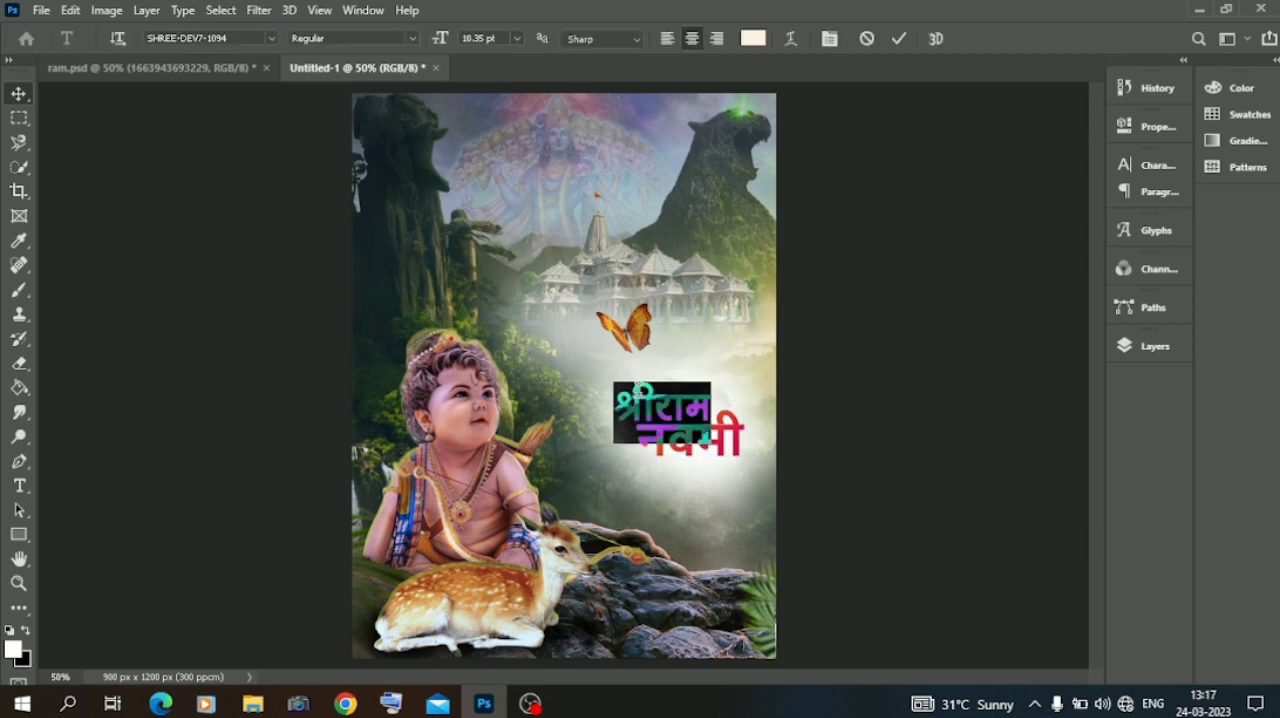
{"action": "left_click", "coordinate": [271, 38]}
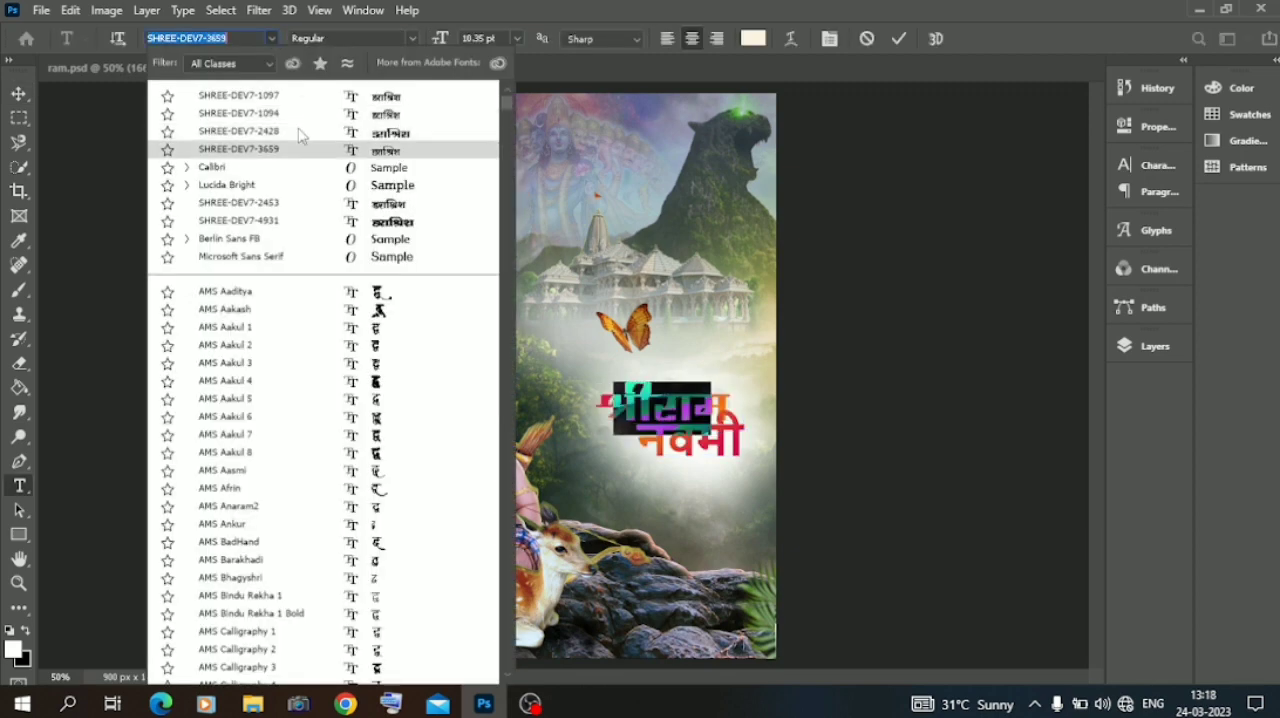
{"action": "left_click", "coordinate": [303, 103]}
{"action": "left_click", "coordinate": [101, 176]}
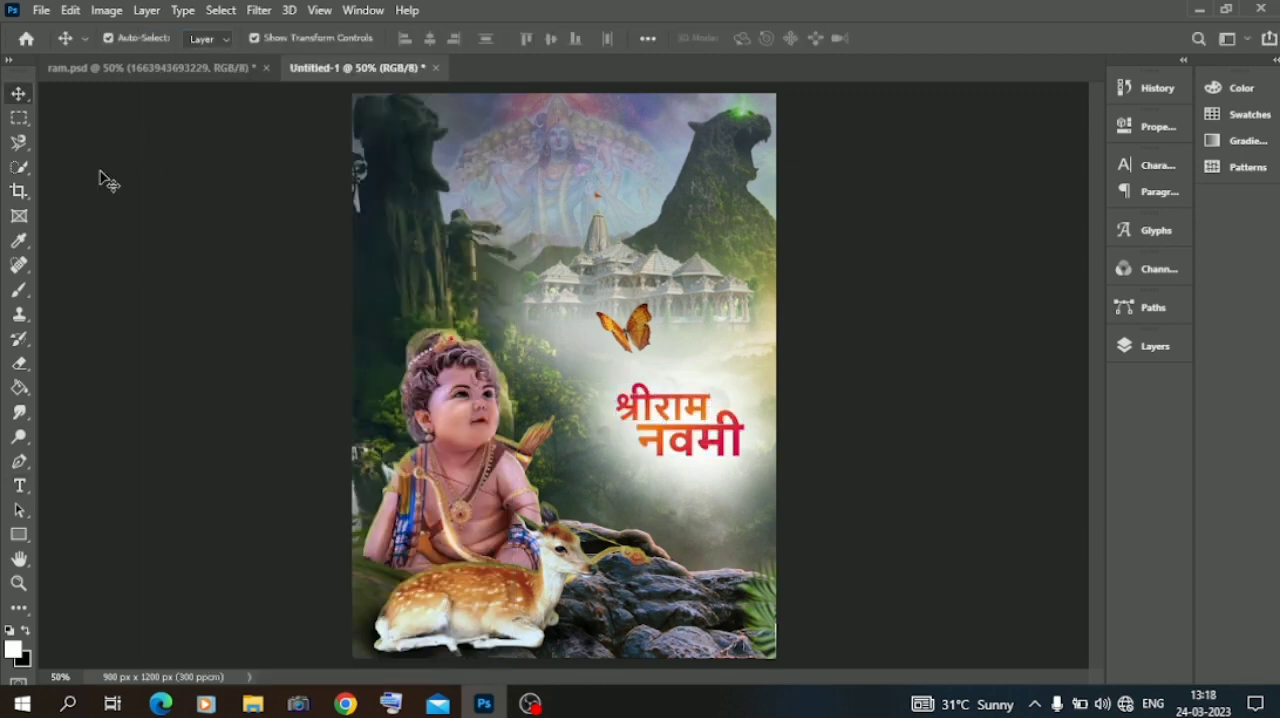
Switch to File Explorer and look through the texture and background folders in the material folder on drive D, then return to Photoshop.
{"action": "left_click", "coordinate": [252, 704]}
{"action": "left_click", "coordinate": [82, 397]}
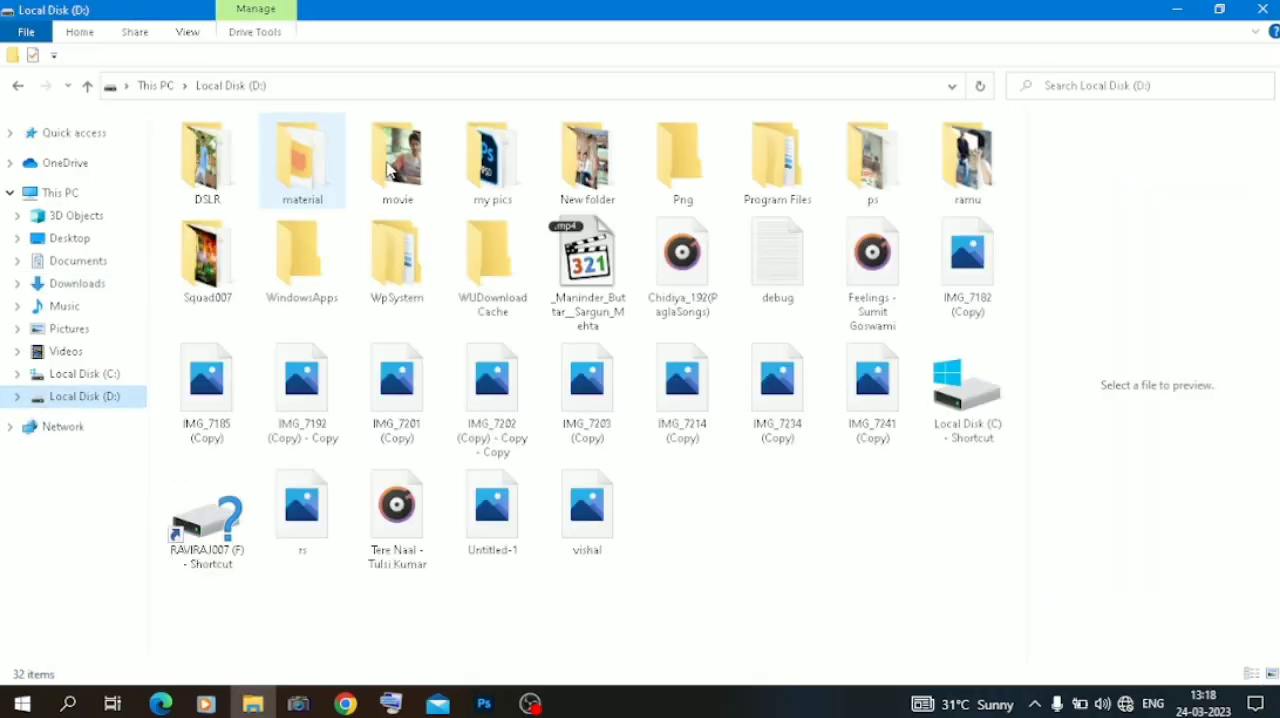
{"action": "double_click", "coordinate": [302, 162]}
{"action": "double_click", "coordinate": [403, 289]}
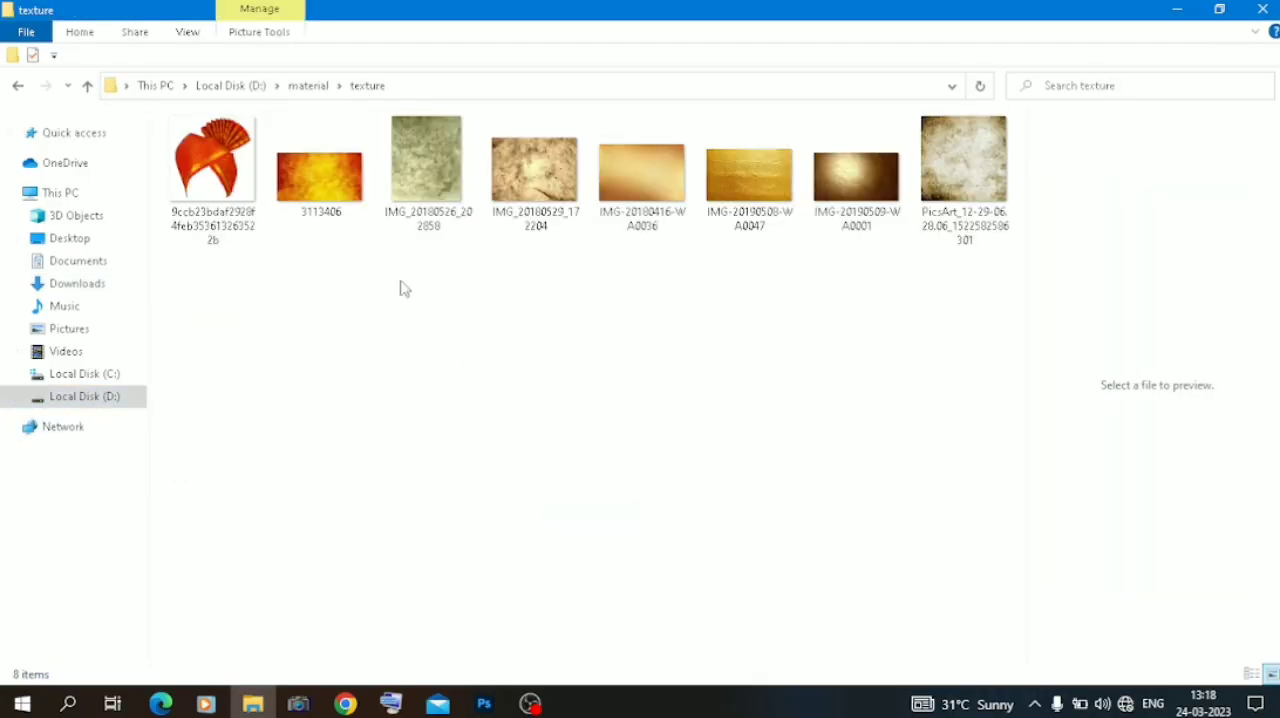
{"action": "left_click", "coordinate": [18, 88]}
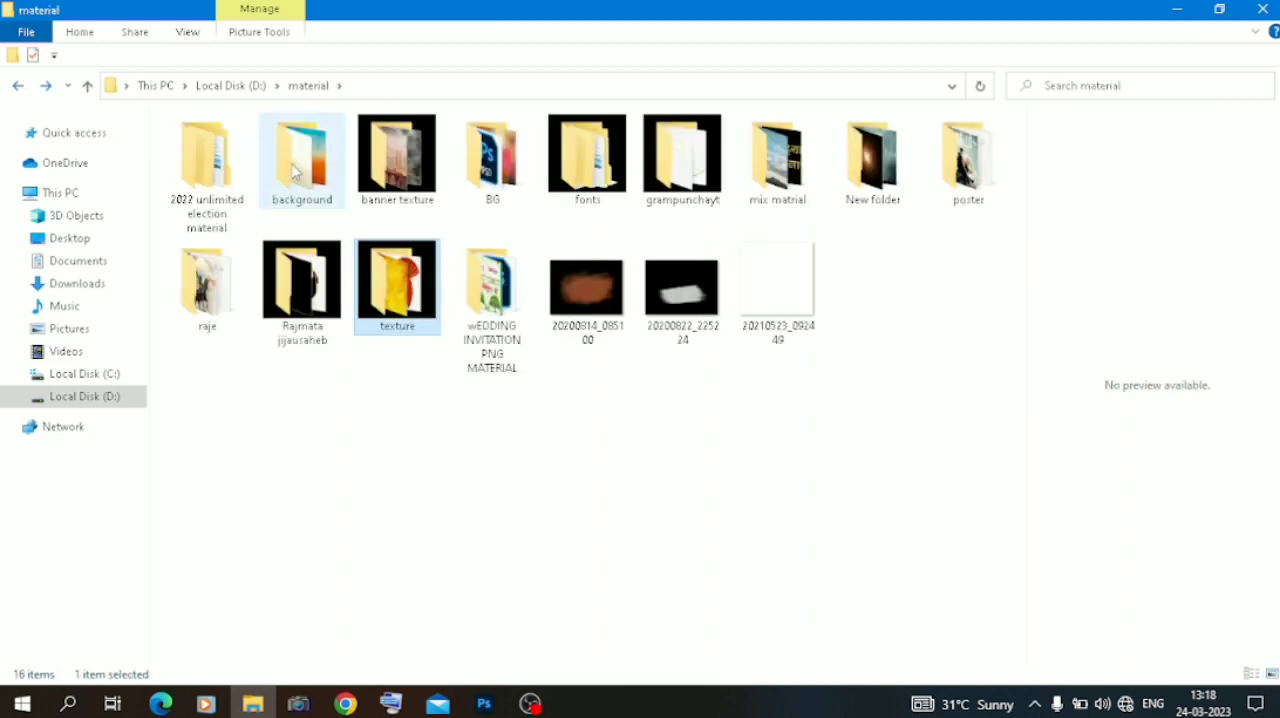
{"action": "double_click", "coordinate": [330, 190]}
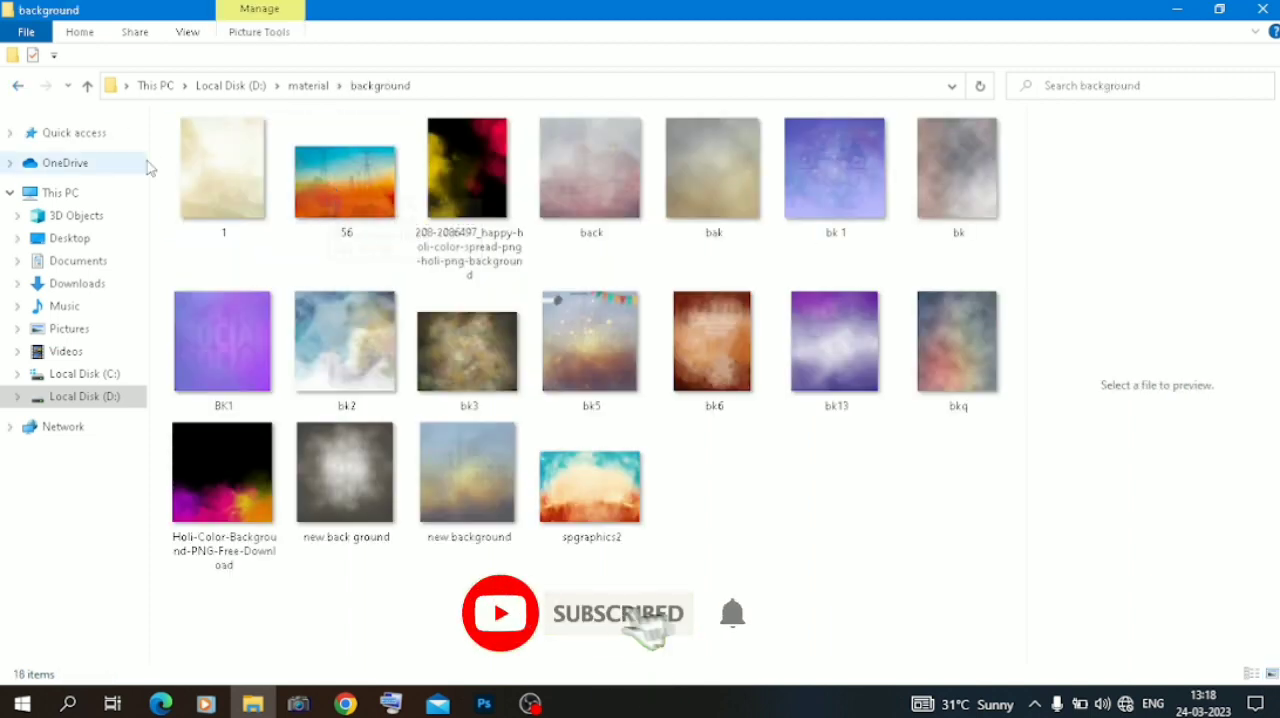
{"action": "left_click", "coordinate": [18, 86]}
{"action": "left_click", "coordinate": [486, 704]}
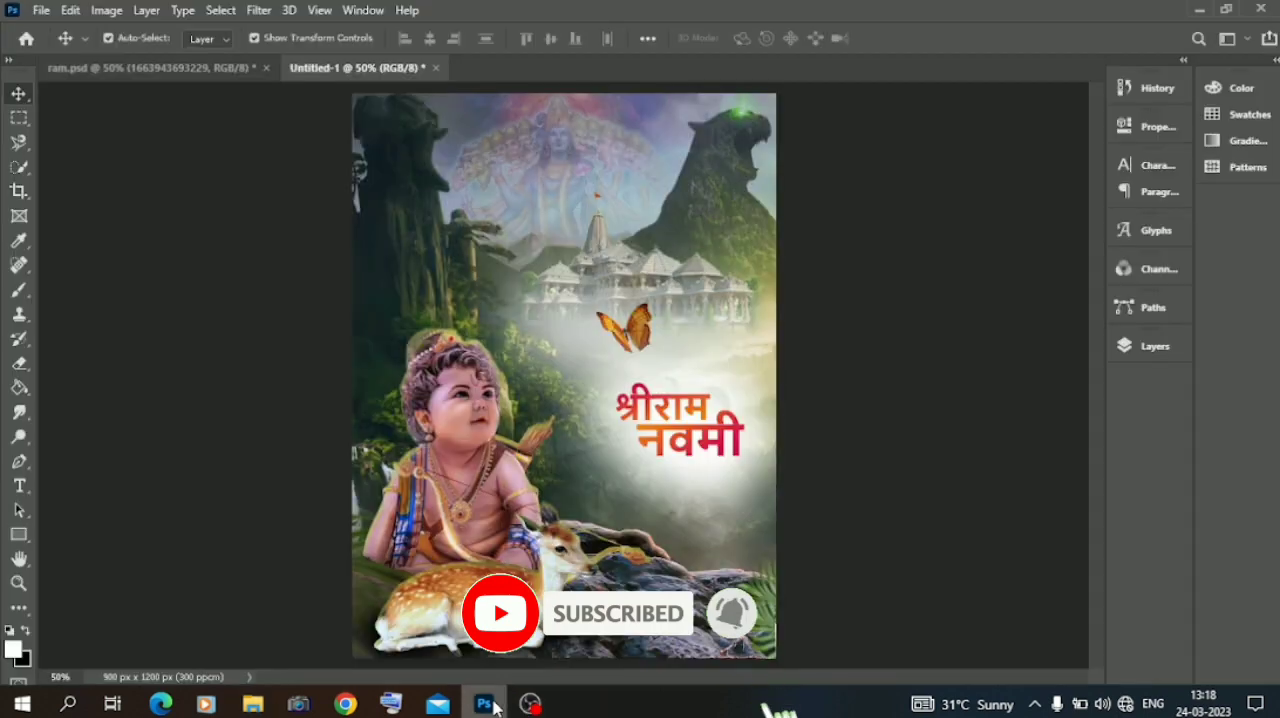
Add a drop shadow to the नवमी text with 59% opacity and a 7 px distance.
{"action": "left_click", "coordinate": [690, 442]}
{"action": "left_click", "coordinate": [1150, 346]}
{"action": "right_click", "coordinate": [966, 256]}
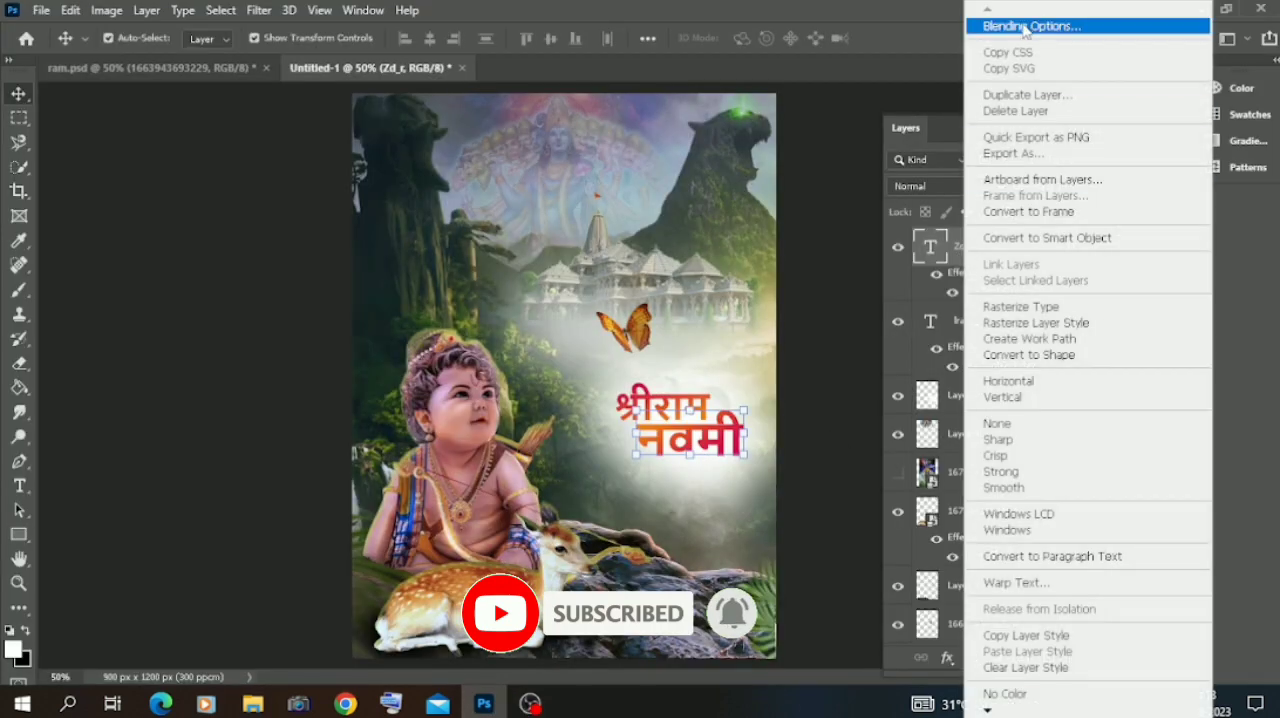
{"action": "left_click", "coordinate": [1028, 26]}
{"action": "key", "text": "ctrl+plus"}
{"action": "key", "text": "ctrl+plus"}
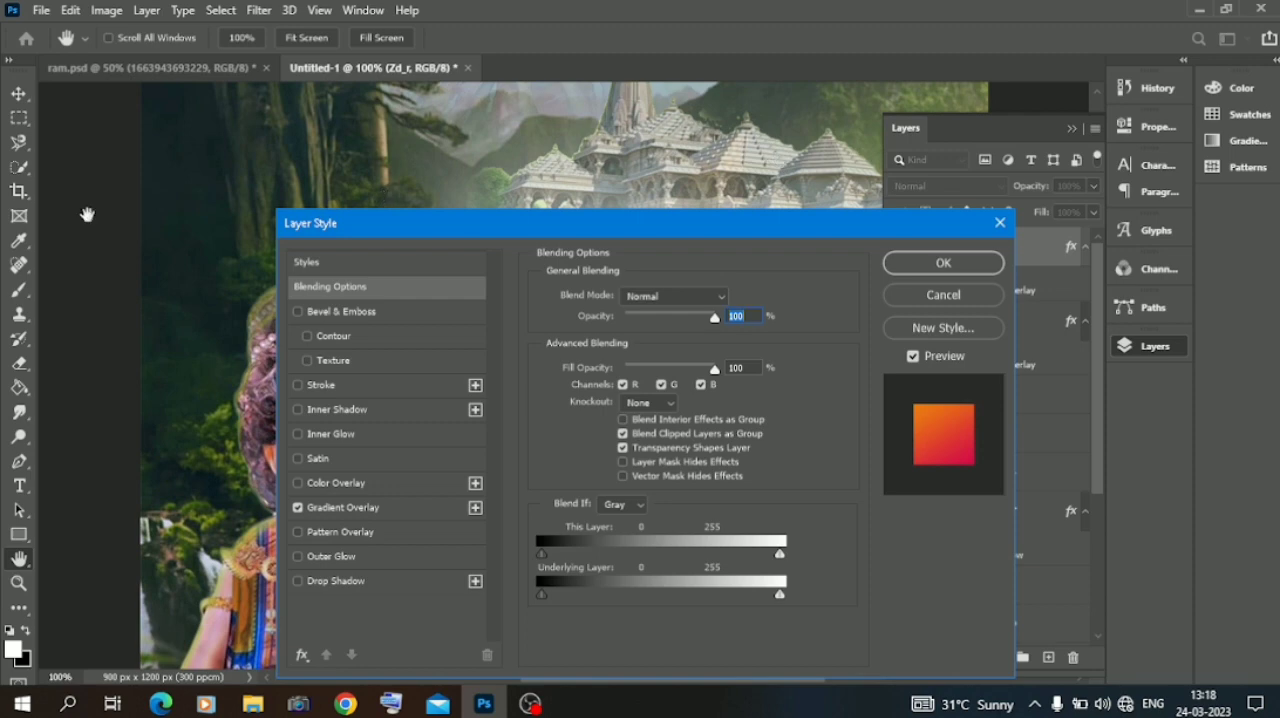
{"action": "left_click", "coordinate": [336, 580]}
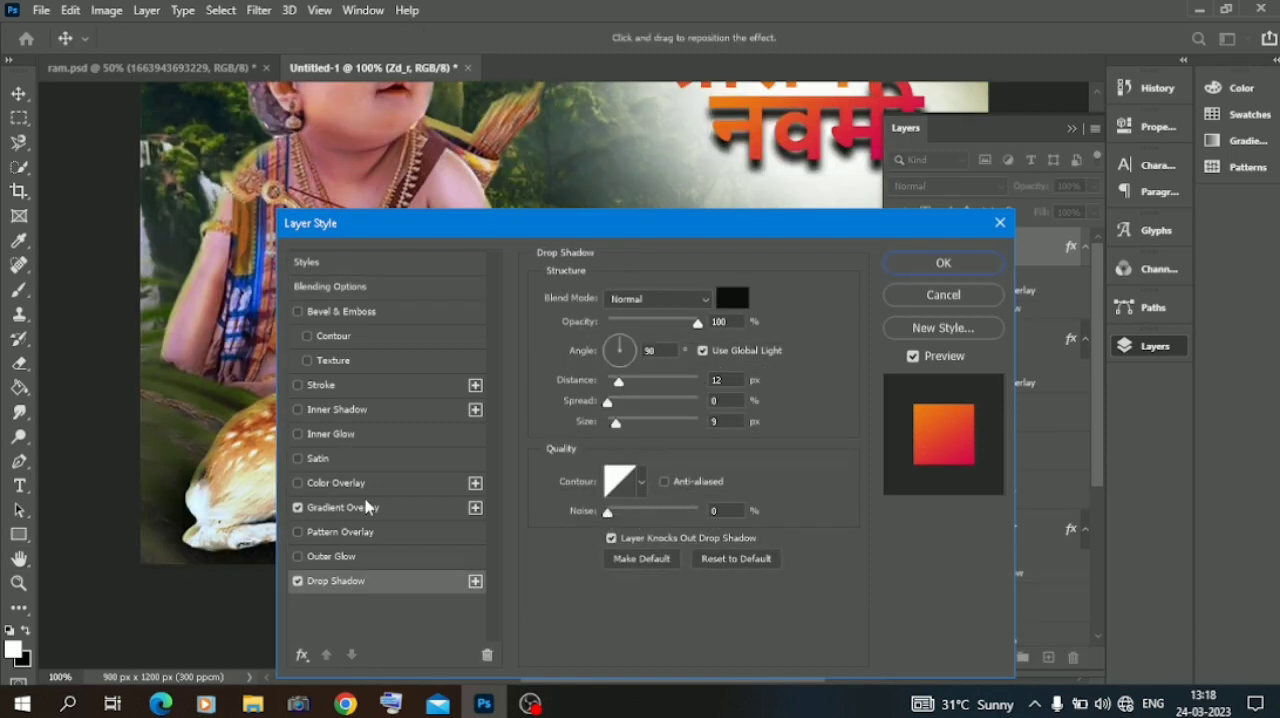
{"action": "left_click", "coordinate": [660, 323]}
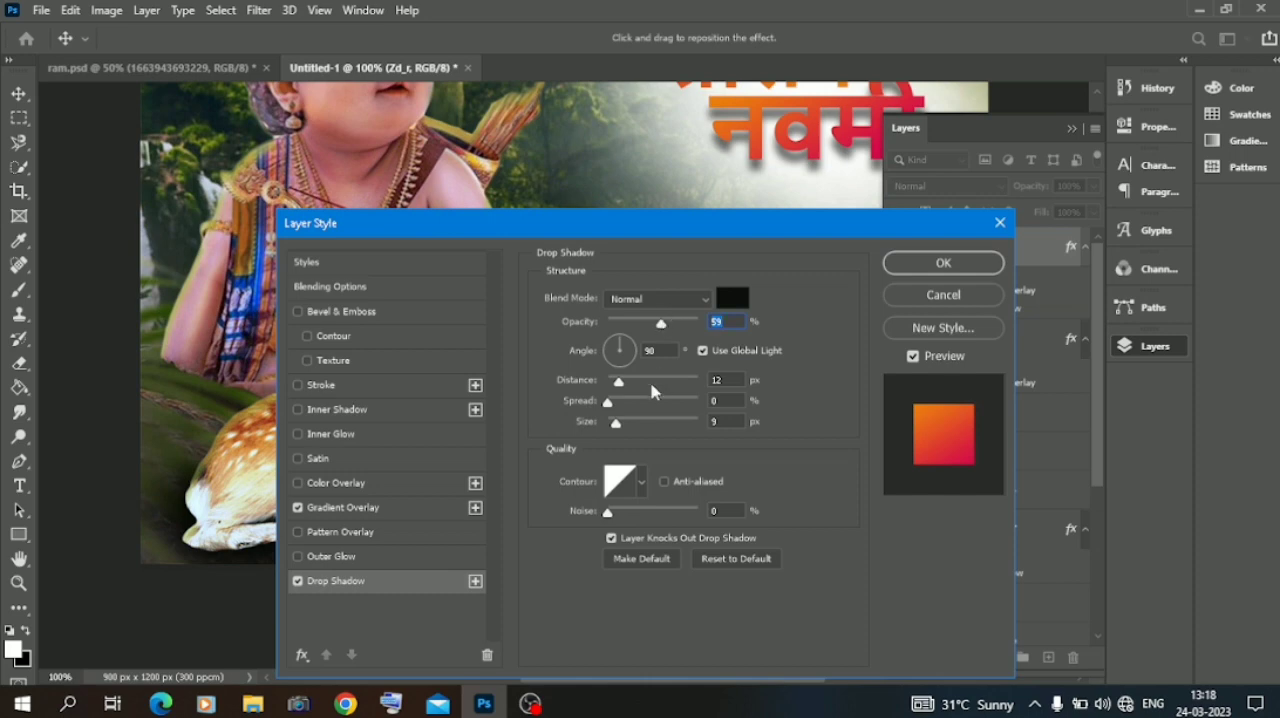
{"action": "left_click_drag", "start_coordinate": [616, 390], "coordinate": [614, 381]}
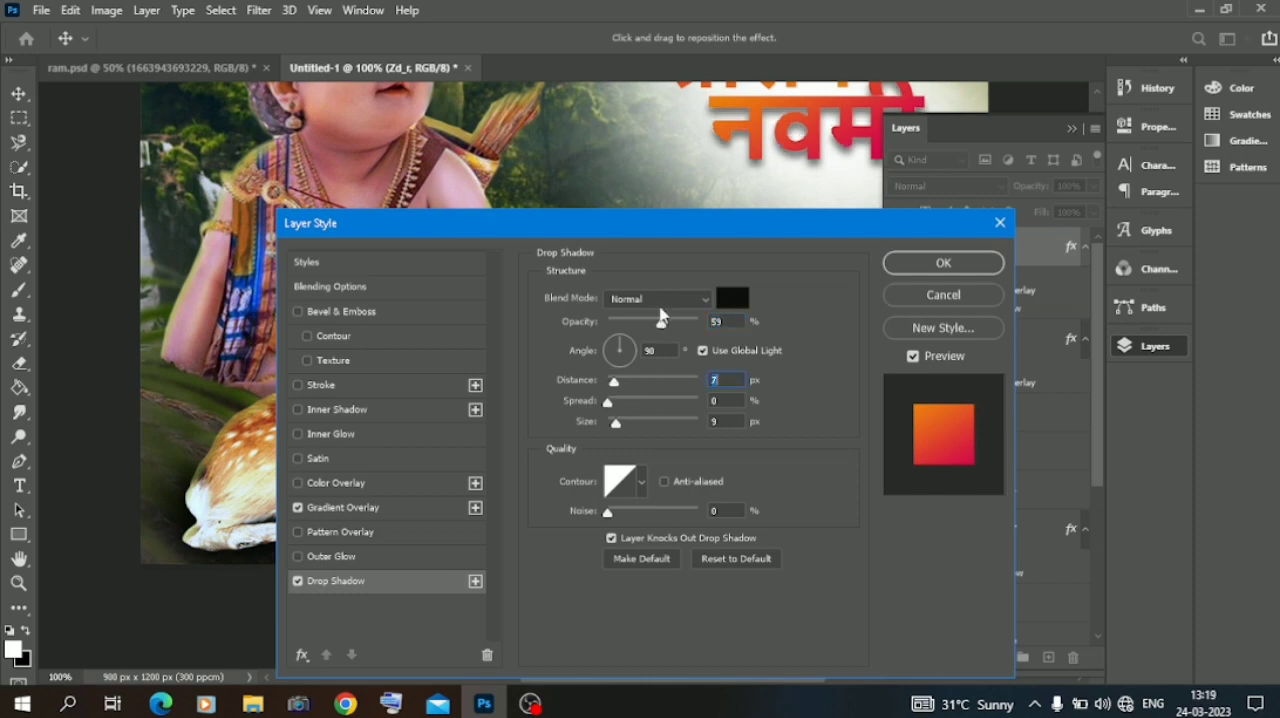
{"action": "left_click", "coordinate": [945, 268]}
Add a matching drop shadow to the श्रीराम text with 68% opacity and a shortened distance.
{"action": "left_click", "coordinate": [985, 346]}
{"action": "right_click", "coordinate": [985, 346]}
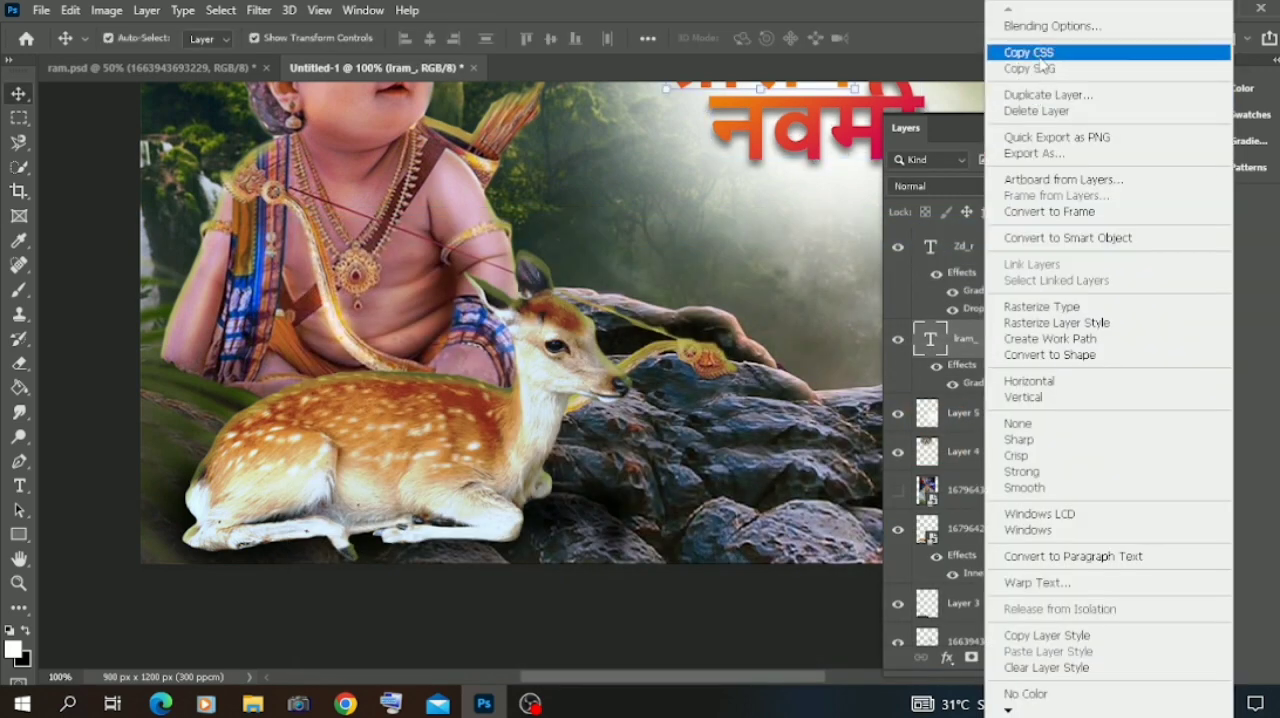
{"action": "left_click", "coordinate": [1040, 30]}
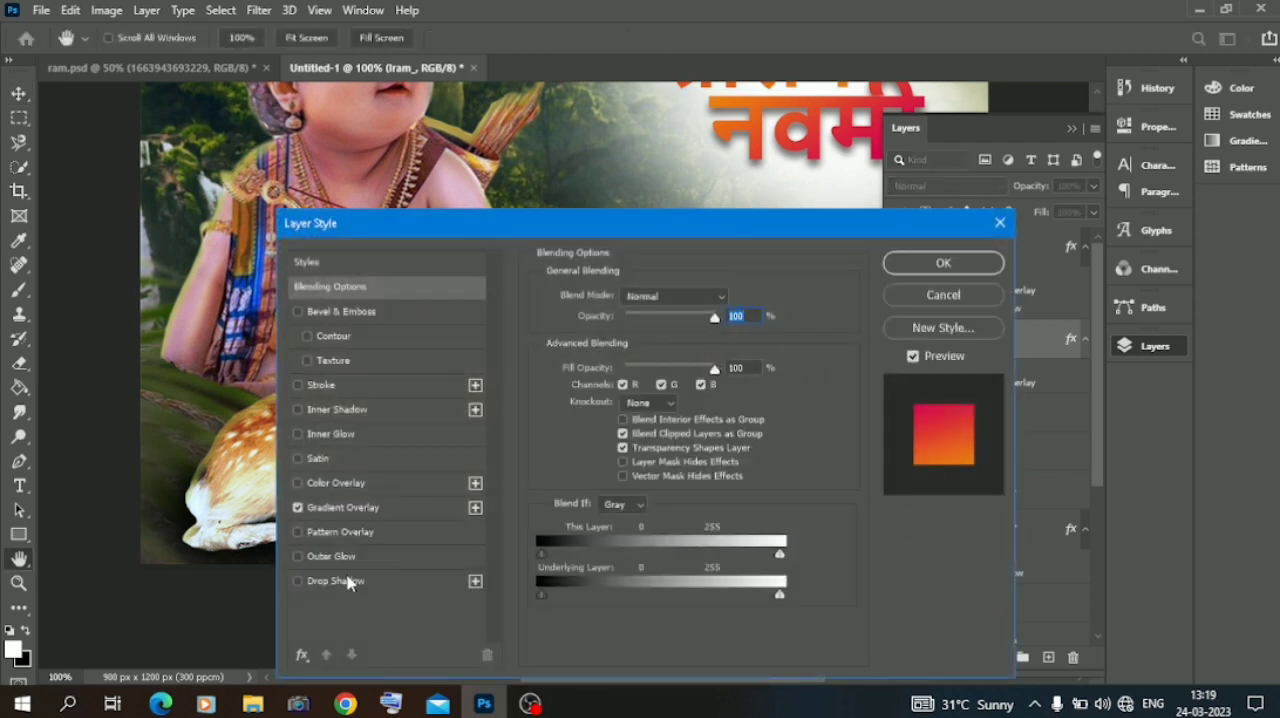
{"action": "left_click", "coordinate": [340, 581]}
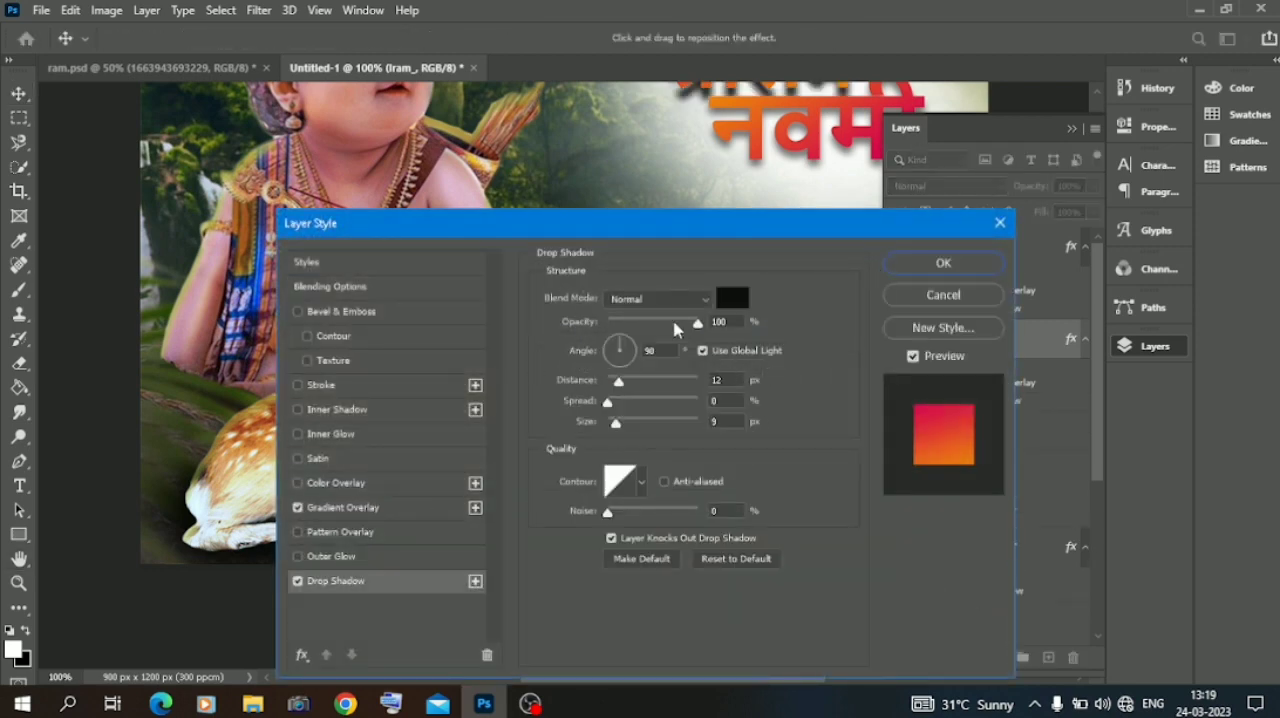
{"action": "left_click_drag", "start_coordinate": [674, 323], "coordinate": [671, 323]}
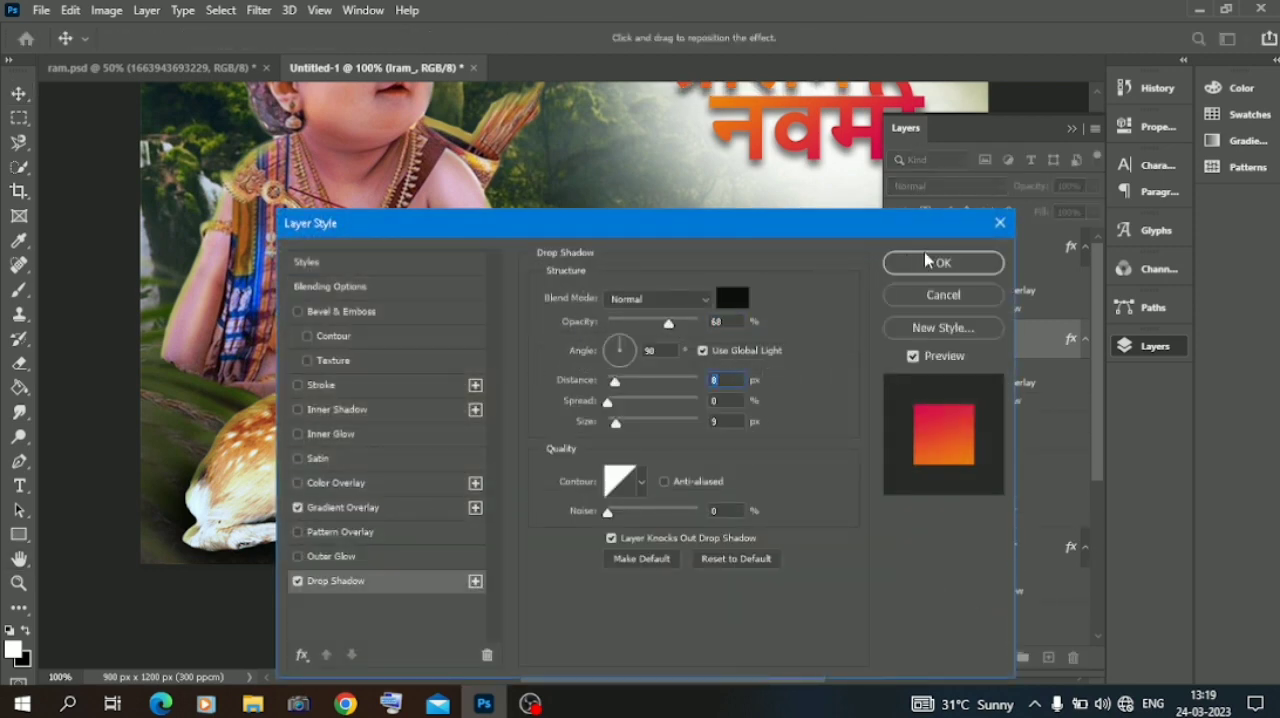
{"action": "left_click", "coordinate": [940, 263]}
{"action": "left_click", "coordinate": [1071, 129]}
{"action": "scroll", "coordinate": [1020, 185], "scroll_direction": "up", "scroll_amount": 3}
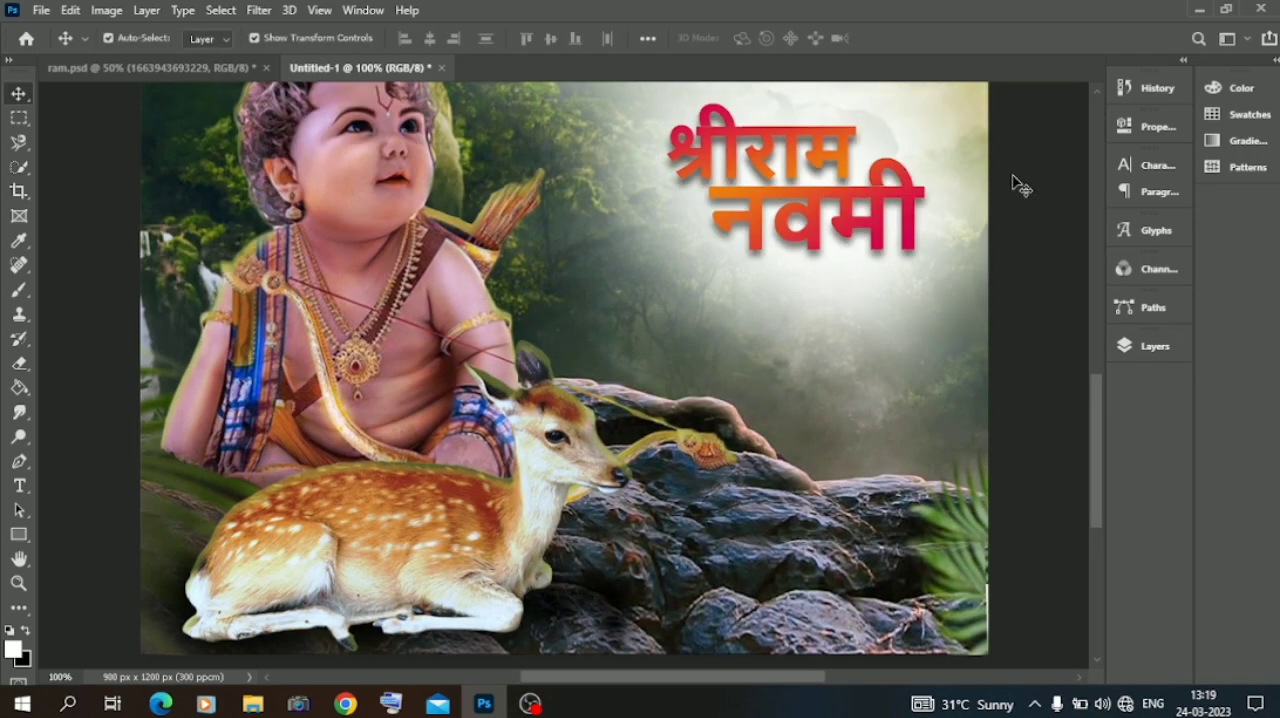
Switch to File Explorer and place the white two-line Marathi greeting PNG from the raje folder into the poster.
{"action": "left_click", "coordinate": [252, 704]}
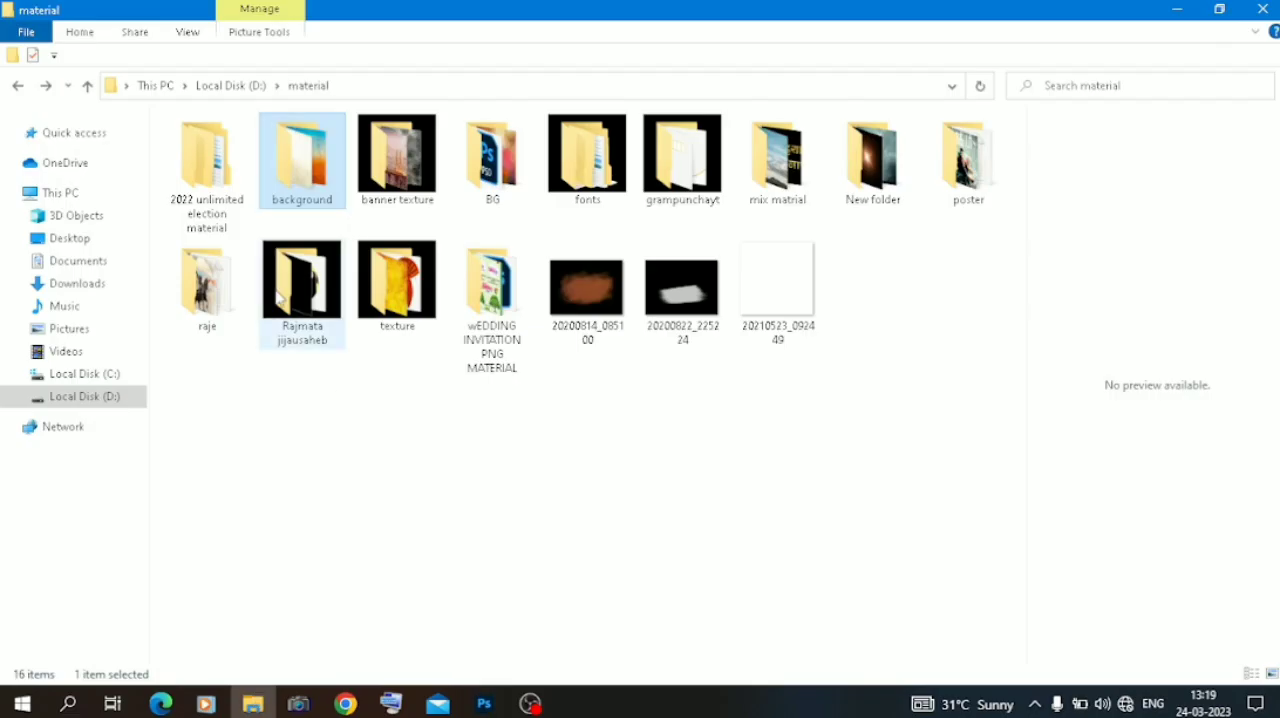
{"action": "double_click", "coordinate": [226, 290]}
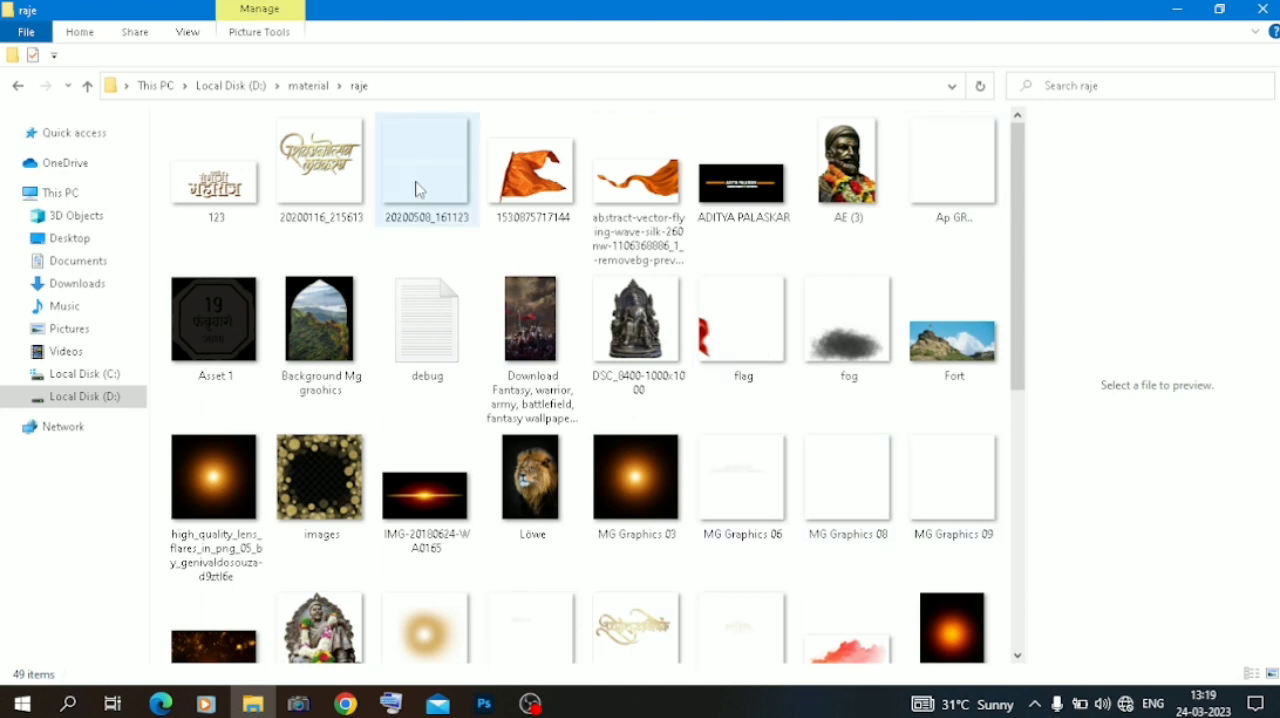
{"action": "scroll", "coordinate": [528, 472], "scroll_direction": "down", "scroll_amount": 2}
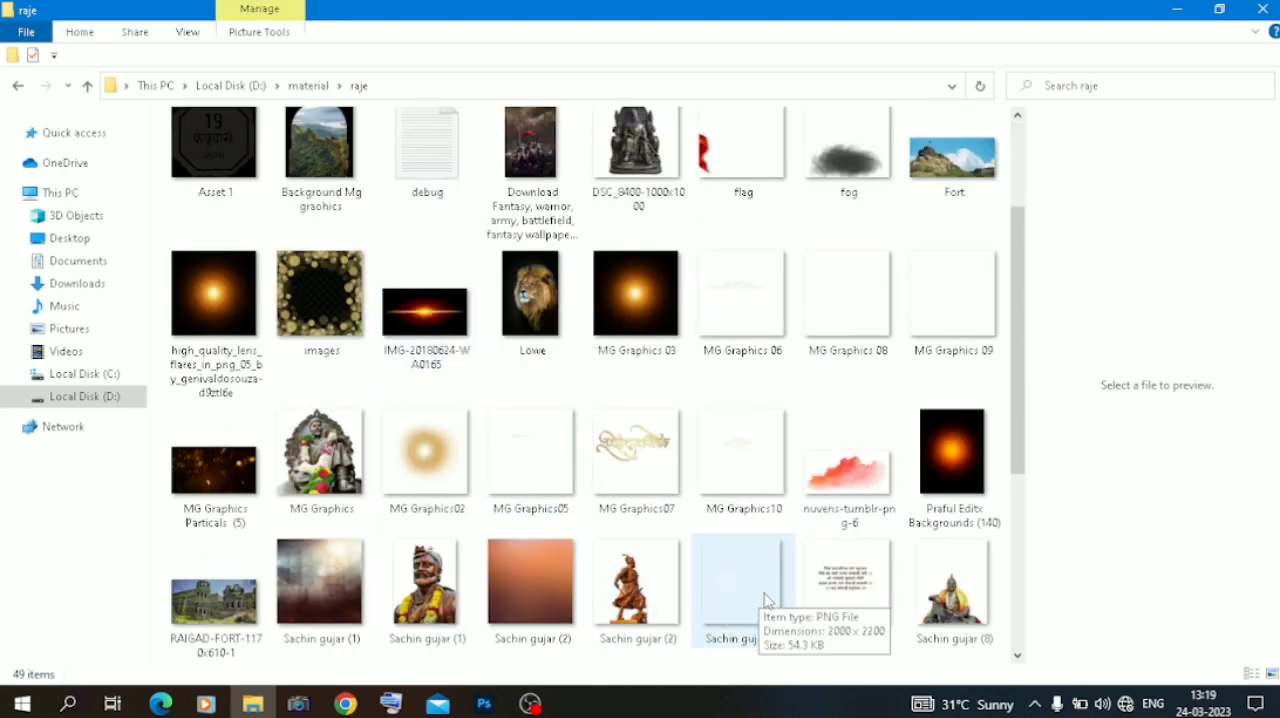
{"action": "scroll", "coordinate": [455, 527], "scroll_direction": "down", "scroll_amount": 2}
{"action": "left_click_drag", "start_coordinate": [215, 470], "coordinate": [490, 594]}
{"action": "left_click_drag", "start_coordinate": [760, 432], "coordinate": [760, 432]}
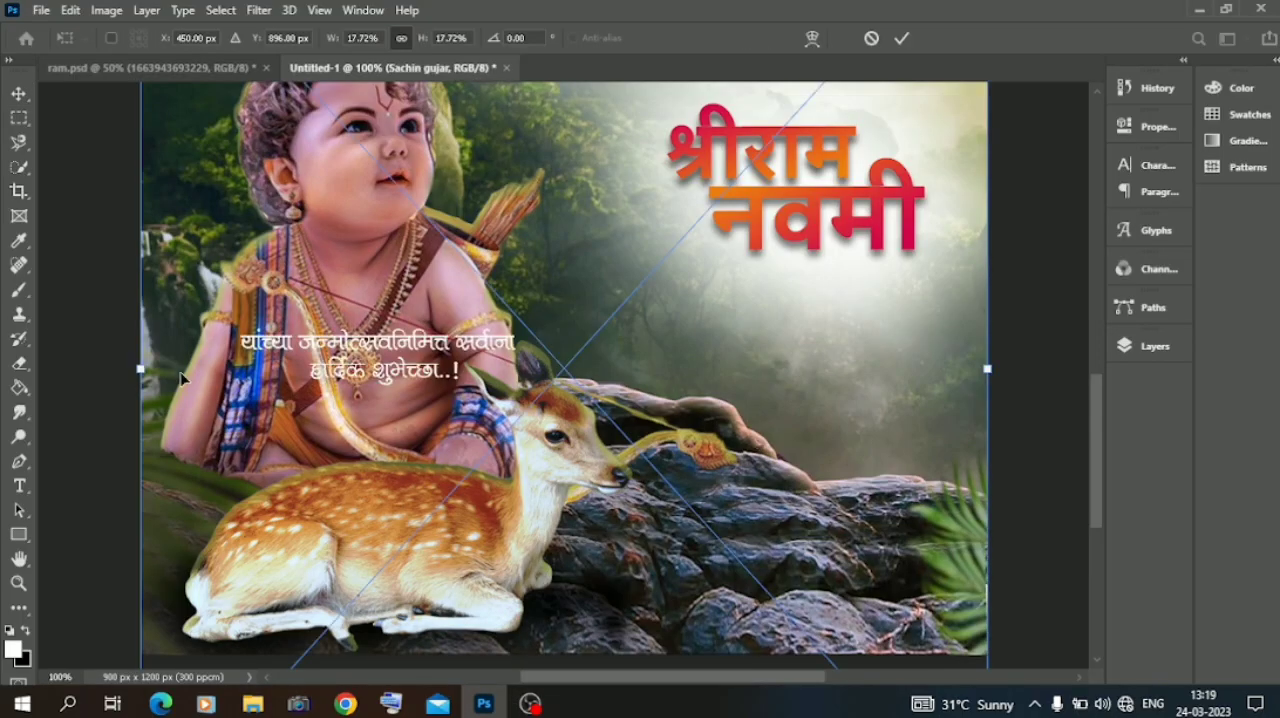
Delete the newly placed two-line greeting layer from the poster.
{"action": "left_click", "coordinate": [1150, 346]}
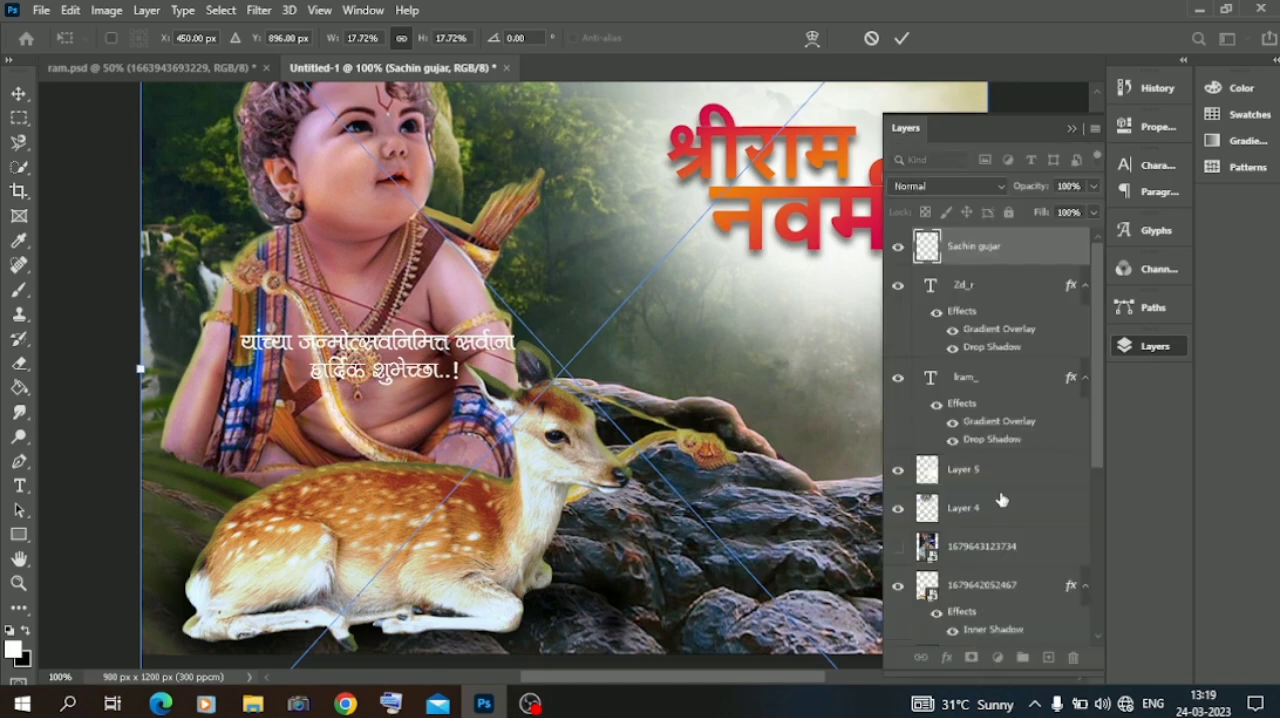
{"action": "left_click", "coordinate": [18, 95]}
{"action": "left_click", "coordinate": [1073, 658]}
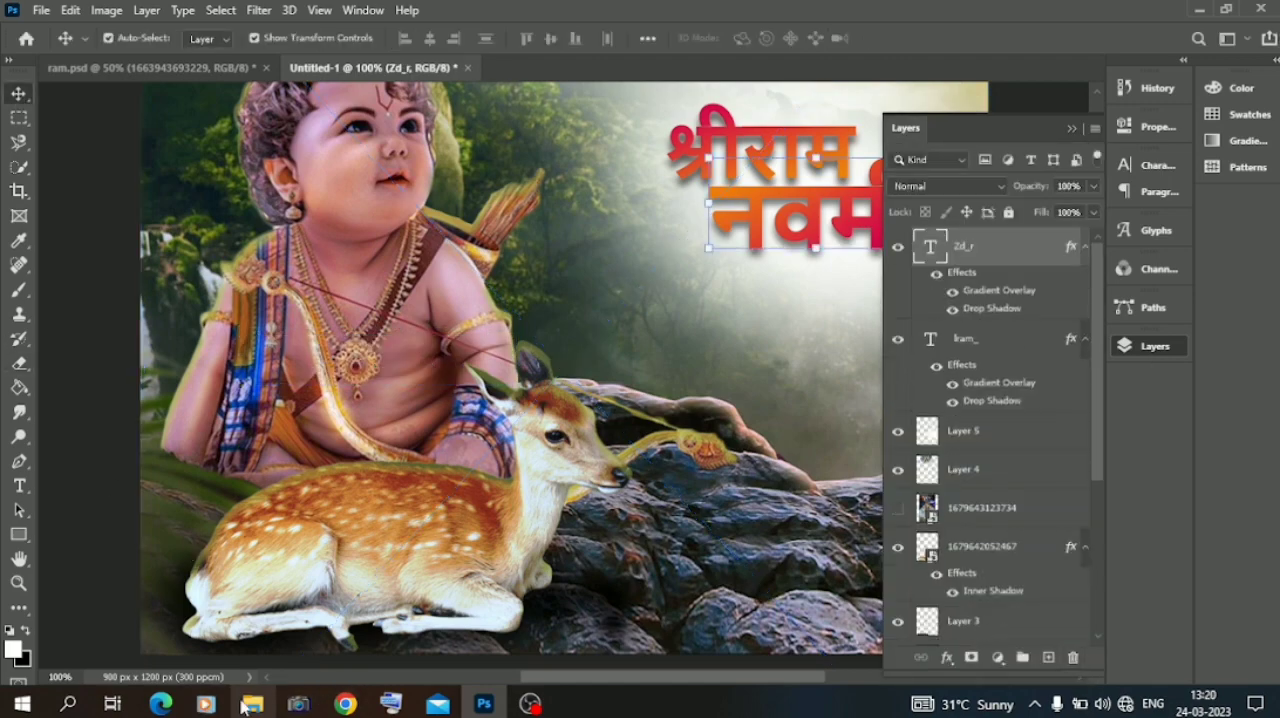
Switch to File Explorer and place the greeting image 20200325_131503 from the mix matrial folder into the poster.
{"action": "left_click", "coordinate": [252, 703]}
{"action": "left_click", "coordinate": [19, 90]}
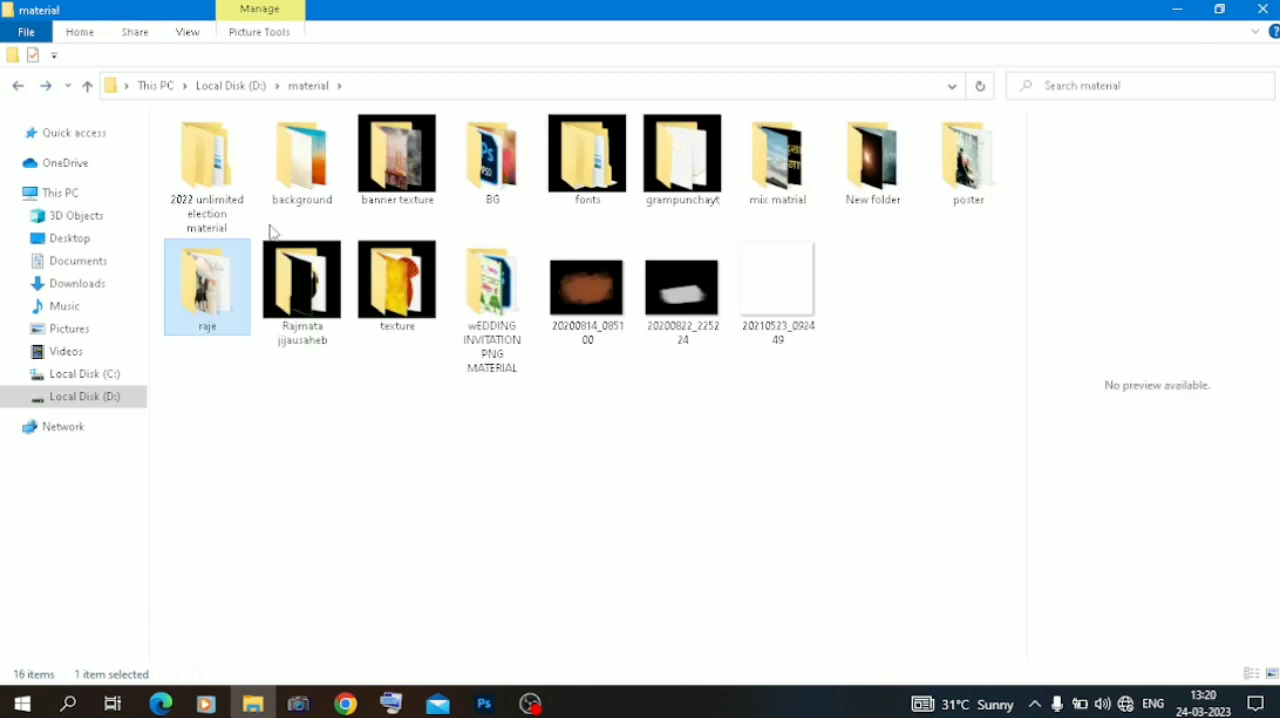
{"action": "double_click", "coordinate": [312, 318]}
{"action": "scroll", "coordinate": [533, 371], "scroll_direction": "down", "scroll_amount": 1}
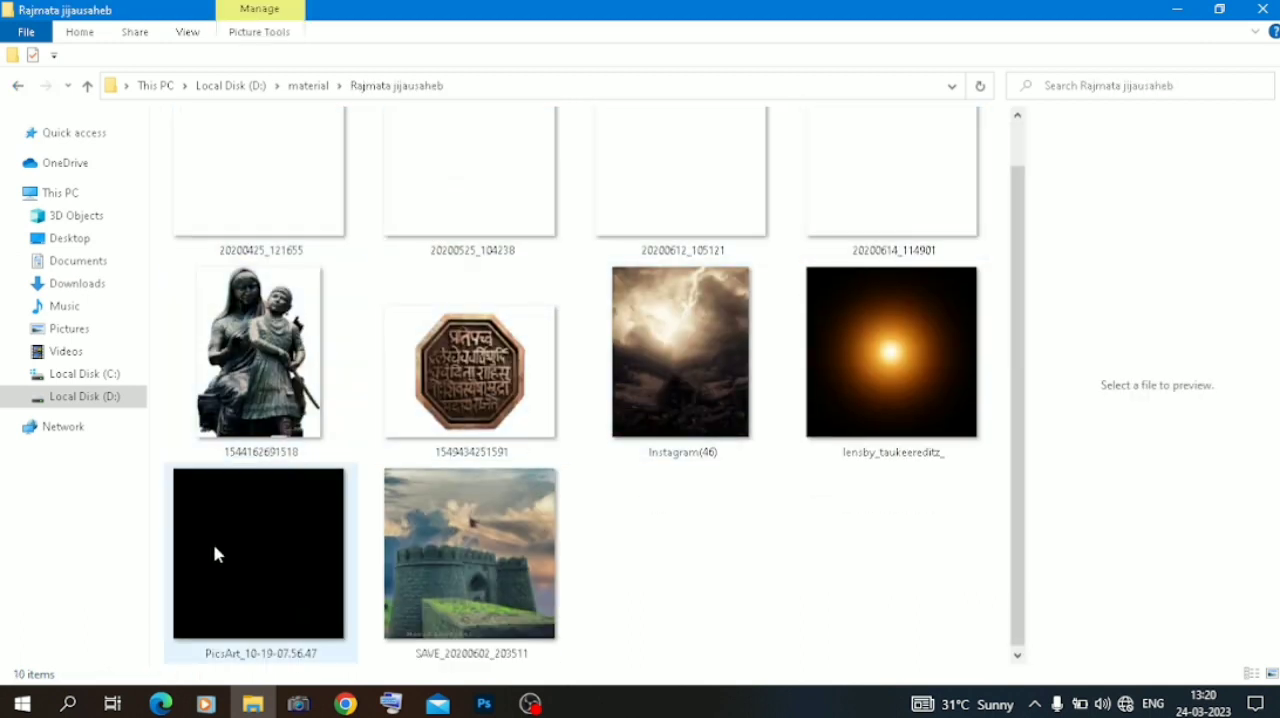
{"action": "left_click", "coordinate": [16, 88]}
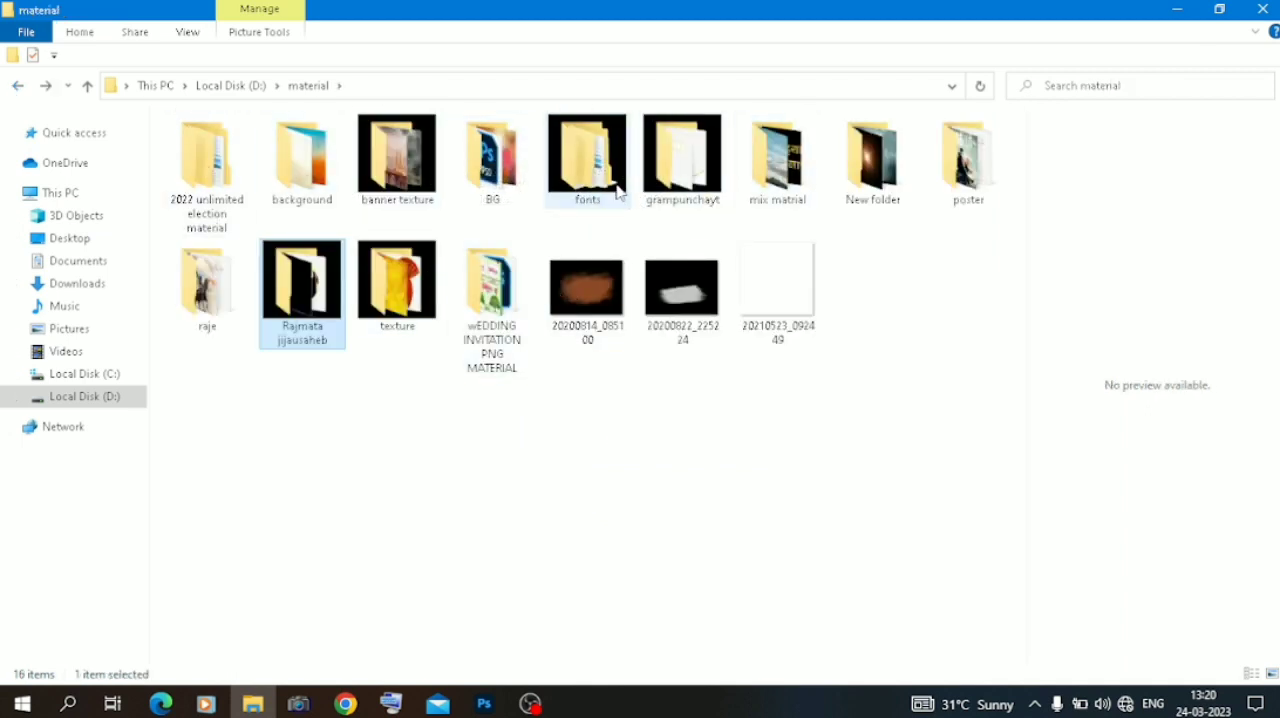
{"action": "double_click", "coordinate": [776, 200]}
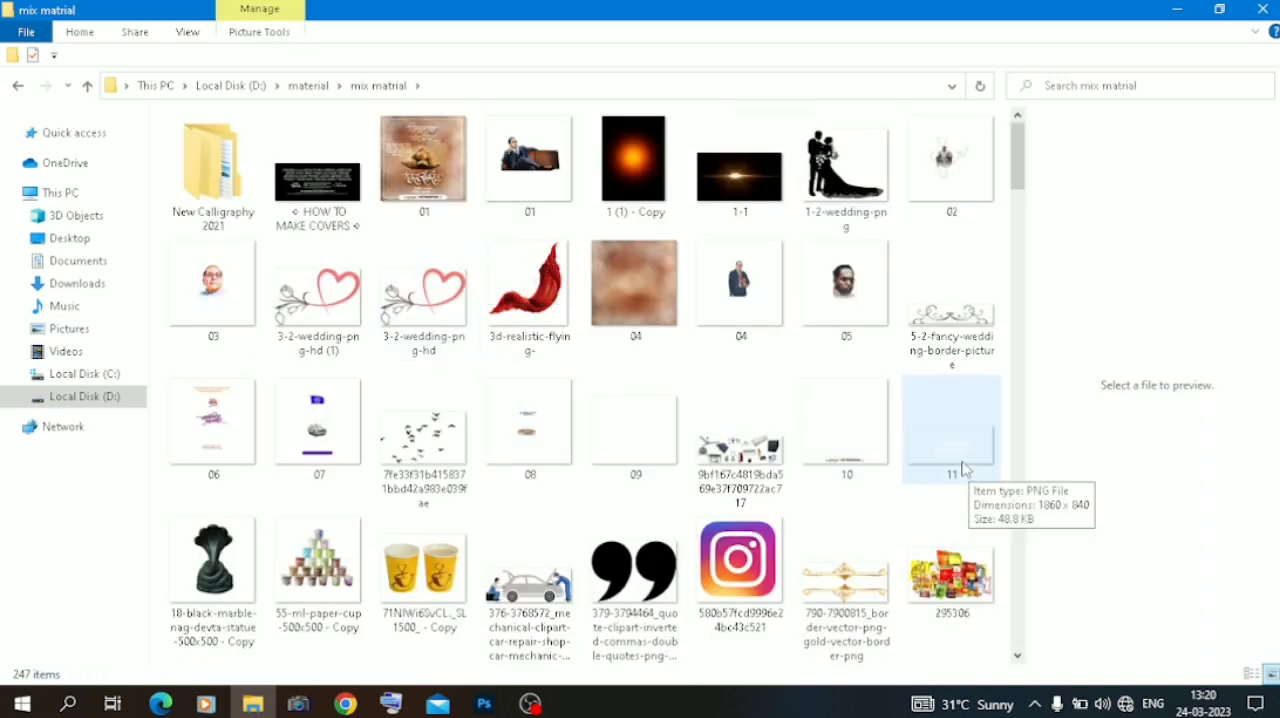
{"action": "scroll", "coordinate": [963, 470], "scroll_direction": "up", "scroll_amount": 2, "text": "ctrl"}
{"action": "scroll", "coordinate": [963, 470], "scroll_direction": "down", "scroll_amount": 5}
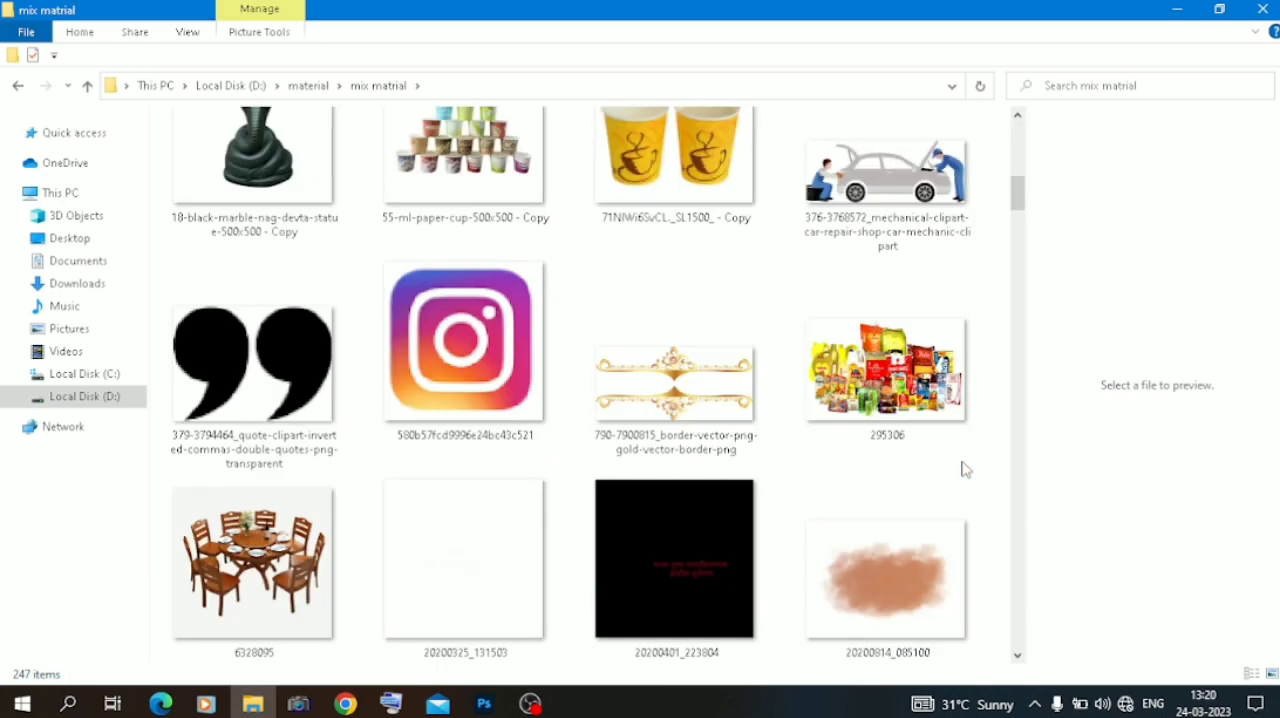
{"action": "left_click", "coordinate": [484, 553]}
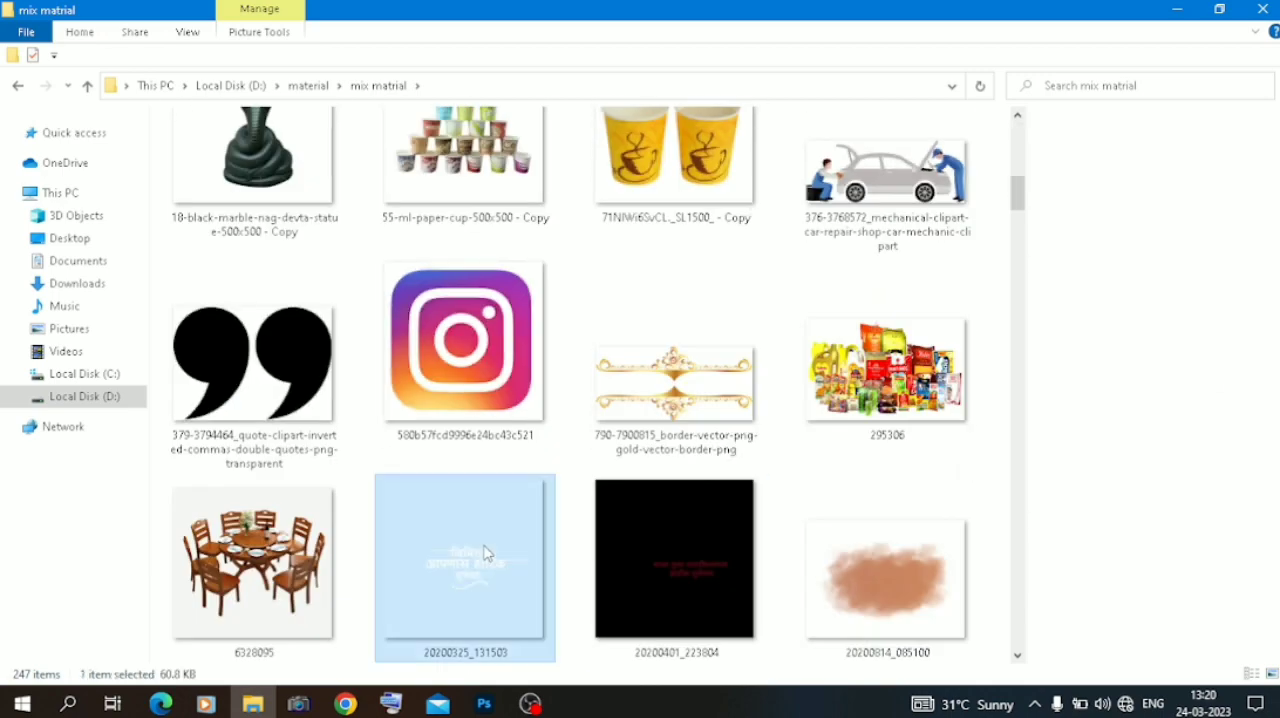
{"action": "scroll", "coordinate": [484, 553], "scroll_direction": "down", "scroll_amount": 1}
{"action": "left_click", "coordinate": [484, 704]}
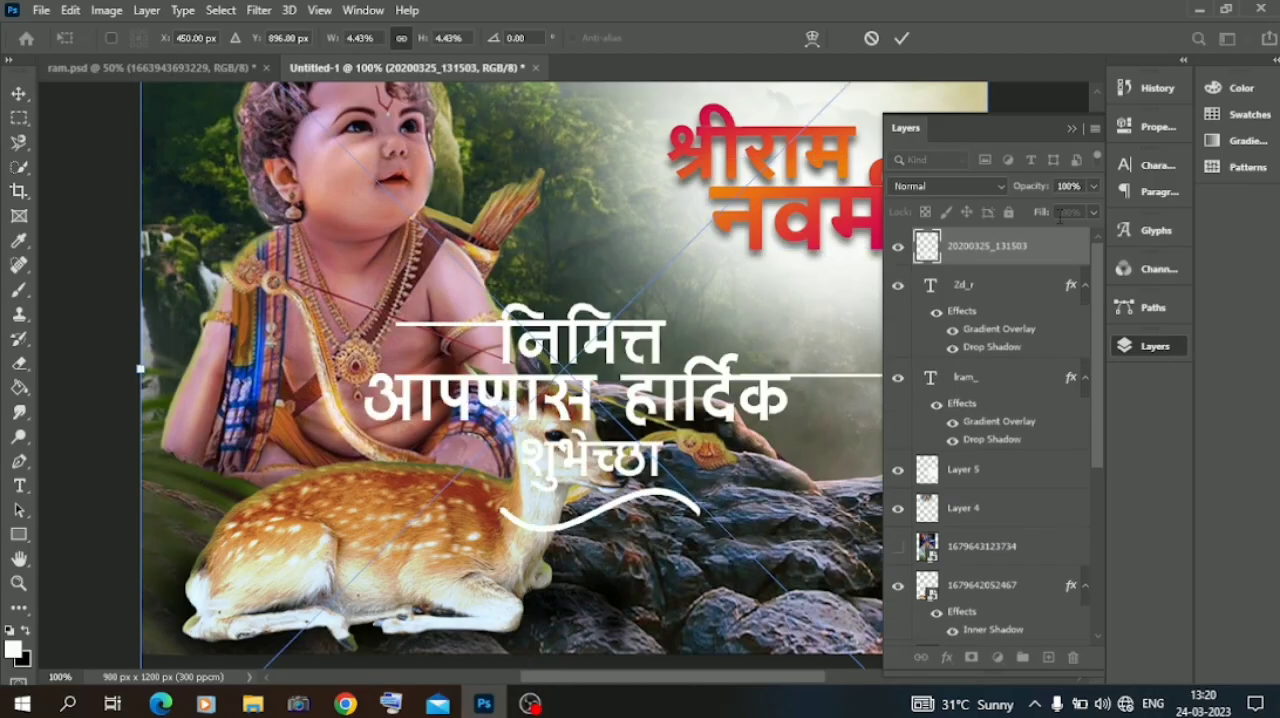
Scale the placed greeting down to about 1.46% and position it just below the नवमी text.
{"action": "left_click", "coordinate": [1071, 130]}
{"action": "left_click_drag", "start_coordinate": [143, 368], "coordinate": [645, 368]}
{"action": "left_click_drag", "start_coordinate": [822, 404], "coordinate": [835, 327]}
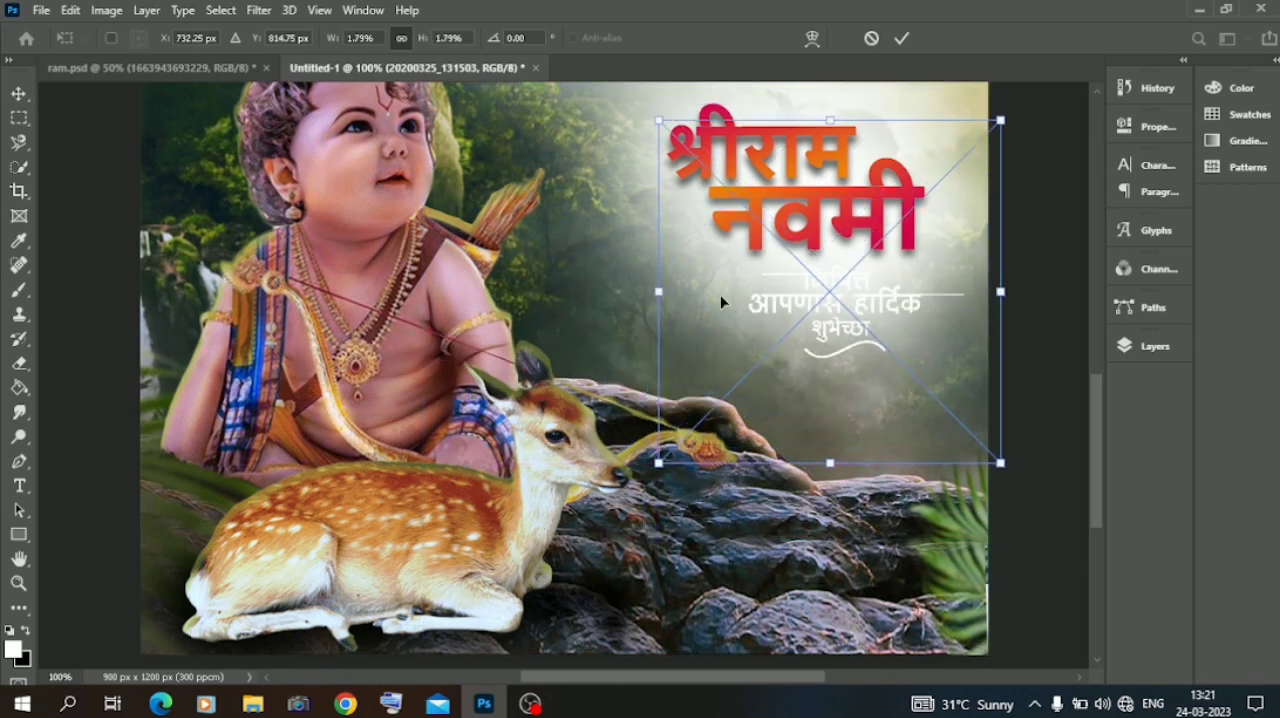
{"action": "left_click_drag", "start_coordinate": [659, 293], "coordinate": [724, 300]}
{"action": "left_click_drag", "start_coordinate": [888, 327], "coordinate": [879, 319]}
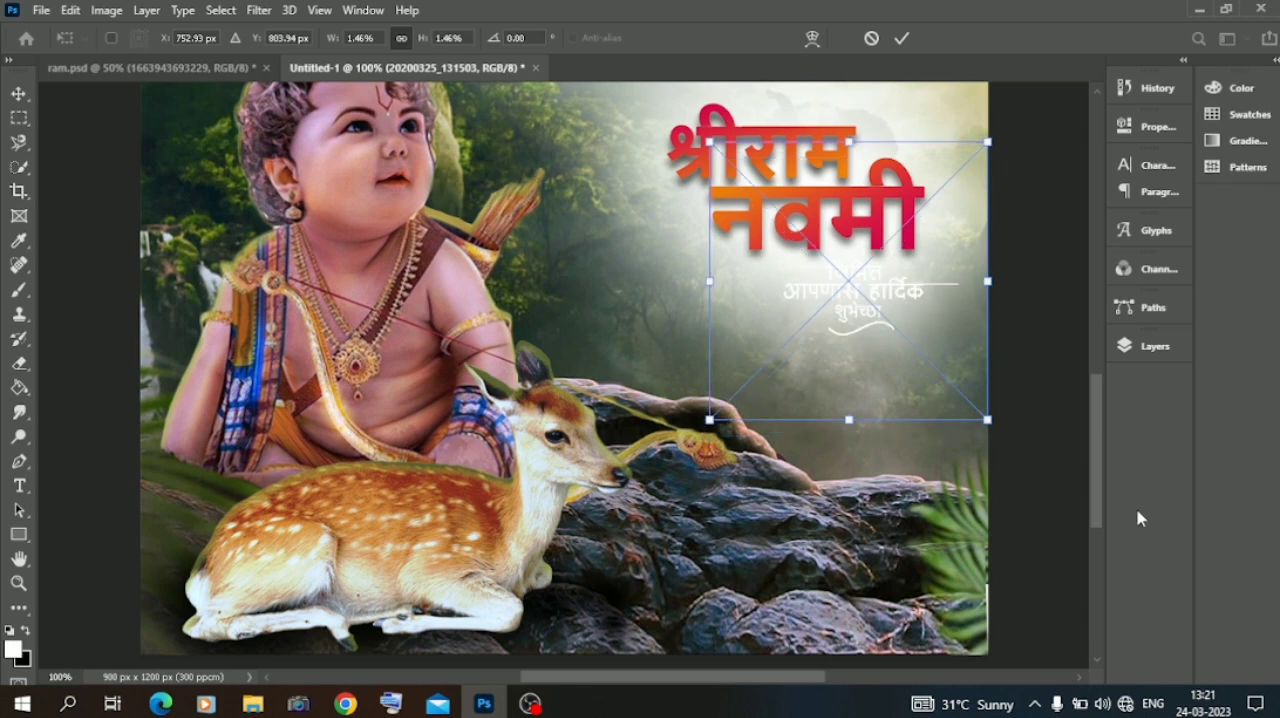
{"action": "key", "text": "Return"}
Apply a near-black Color Overlay to the 20200325_131503 greeting layer.
{"action": "left_click", "coordinate": [1151, 348]}
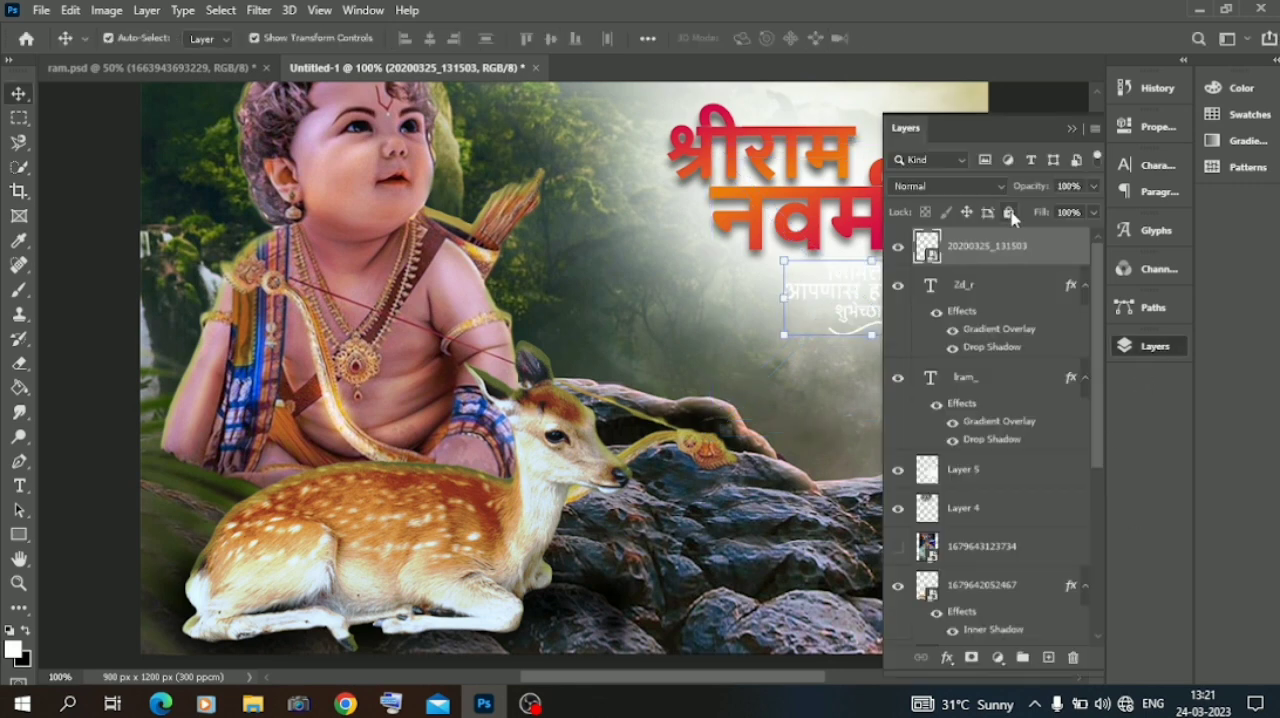
{"action": "right_click", "coordinate": [987, 243]}
{"action": "left_click", "coordinate": [1128, 23]}
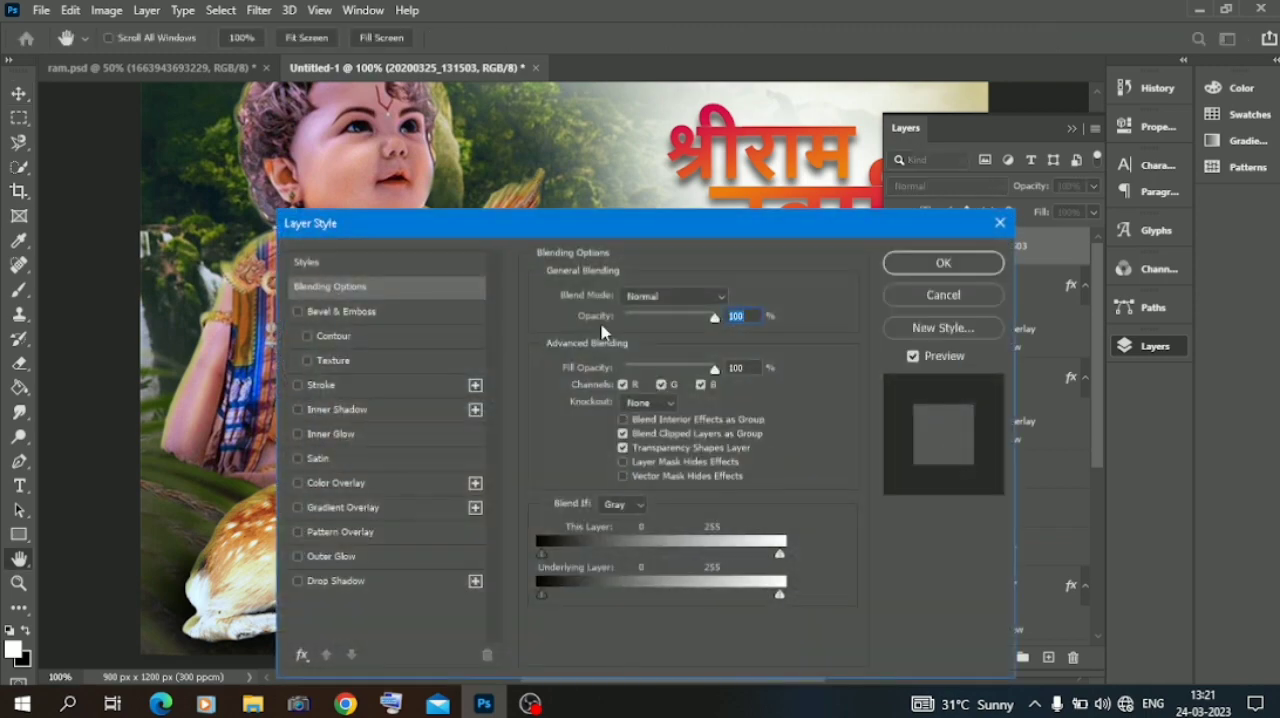
{"action": "left_click", "coordinate": [359, 484]}
{"action": "left_click", "coordinate": [738, 298]}
{"action": "left_click", "coordinate": [802, 377]}
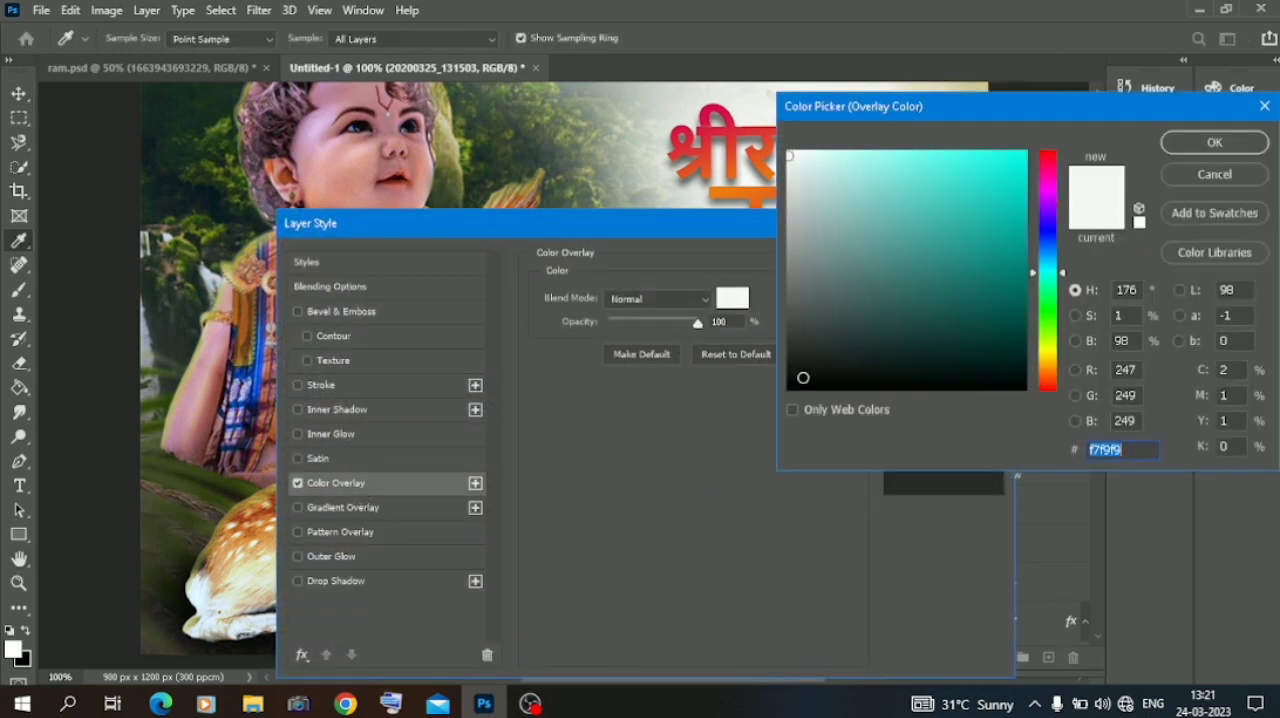
{"action": "left_click", "coordinate": [1192, 150]}
{"action": "left_click", "coordinate": [966, 258]}
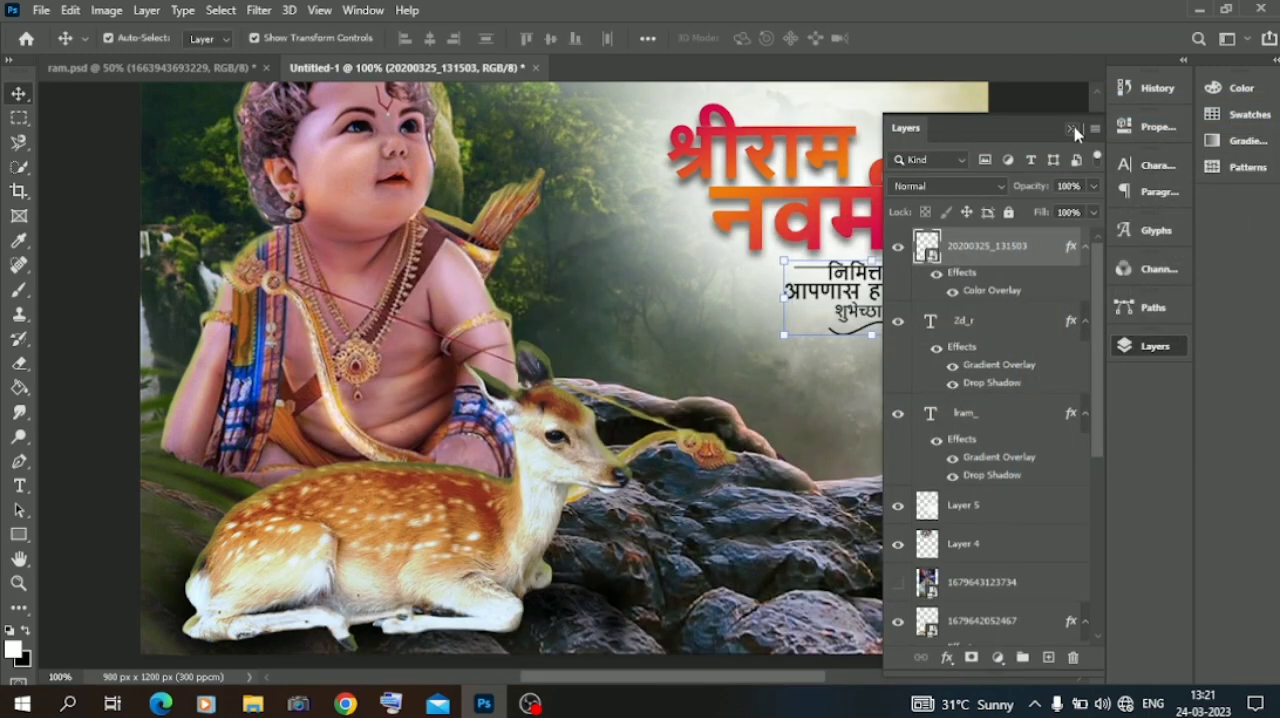
{"action": "left_click", "coordinate": [1074, 130]}
{"action": "left_click", "coordinate": [1018, 293]}
{"action": "key", "text": "ctrl+minus"}
{"action": "key", "text": "ctrl+minus"}
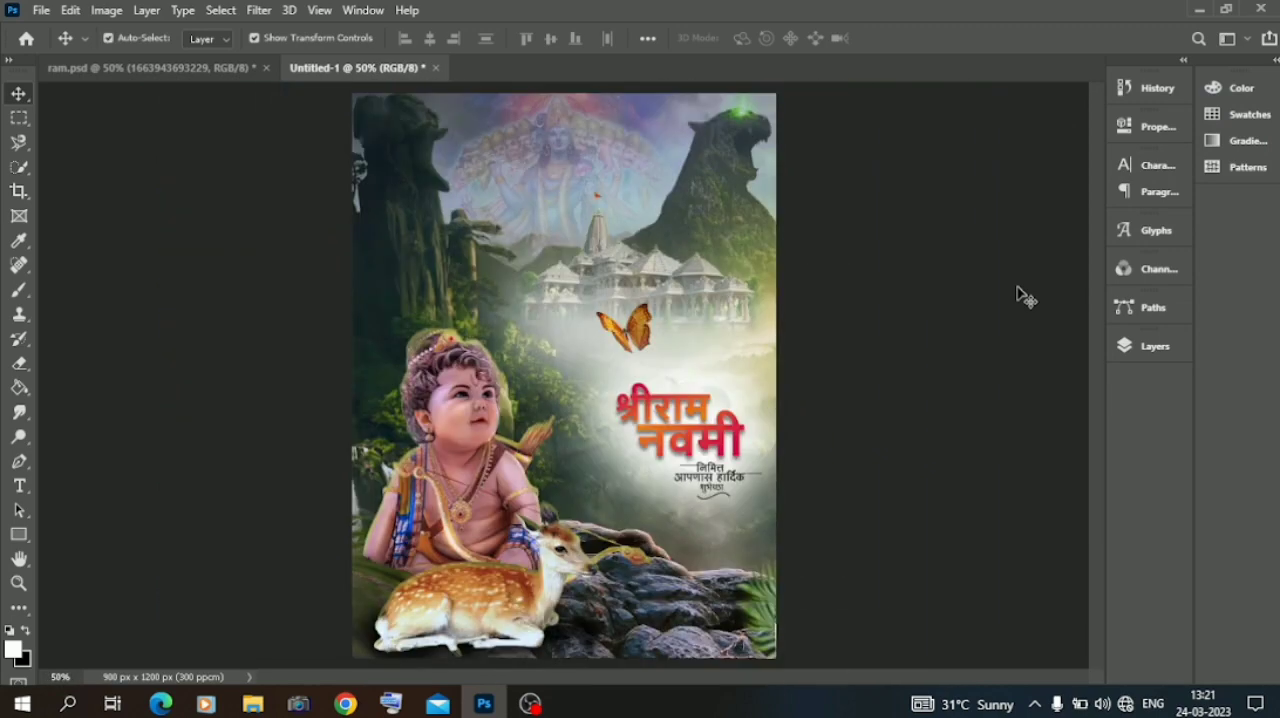
Add a Color Lookup adjustment directly above the forest background in Layer 1, using the 3Strip.look 3DLUT.
{"action": "left_click", "coordinate": [1147, 348]}
{"action": "left_click", "coordinate": [985, 594]}
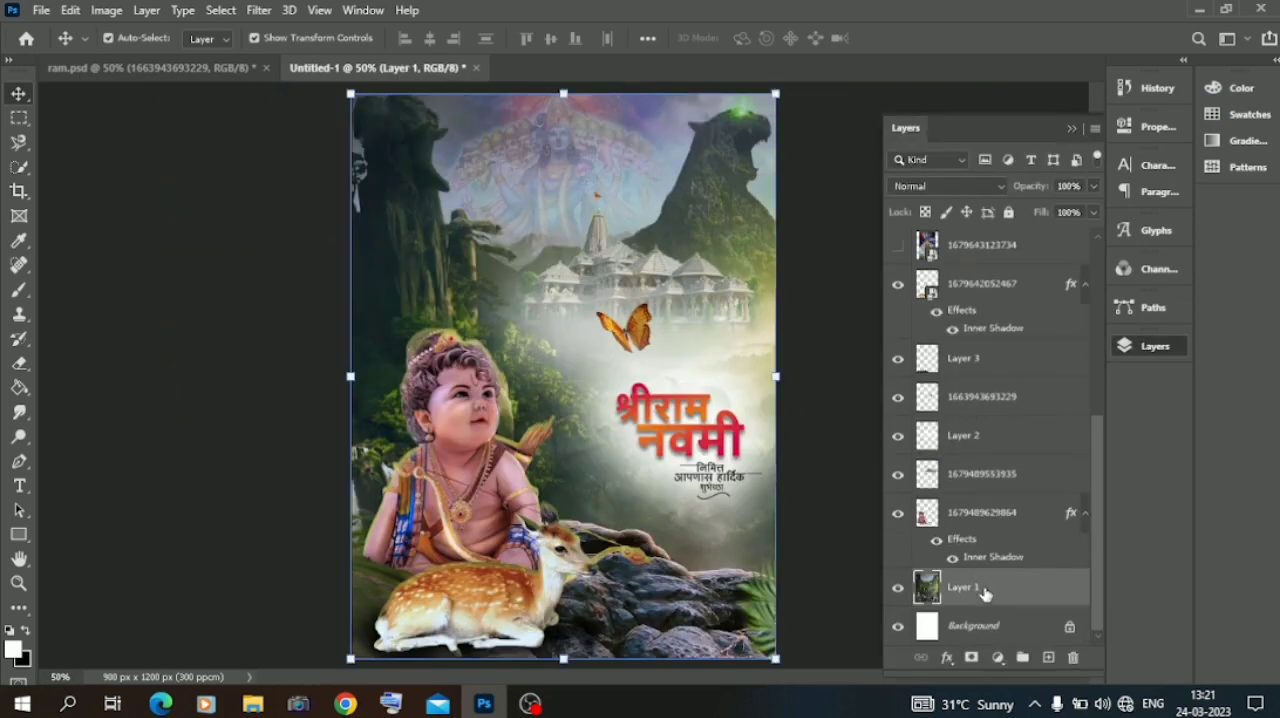
{"action": "left_click", "coordinate": [997, 657]}
{"action": "left_click", "coordinate": [1029, 552]}
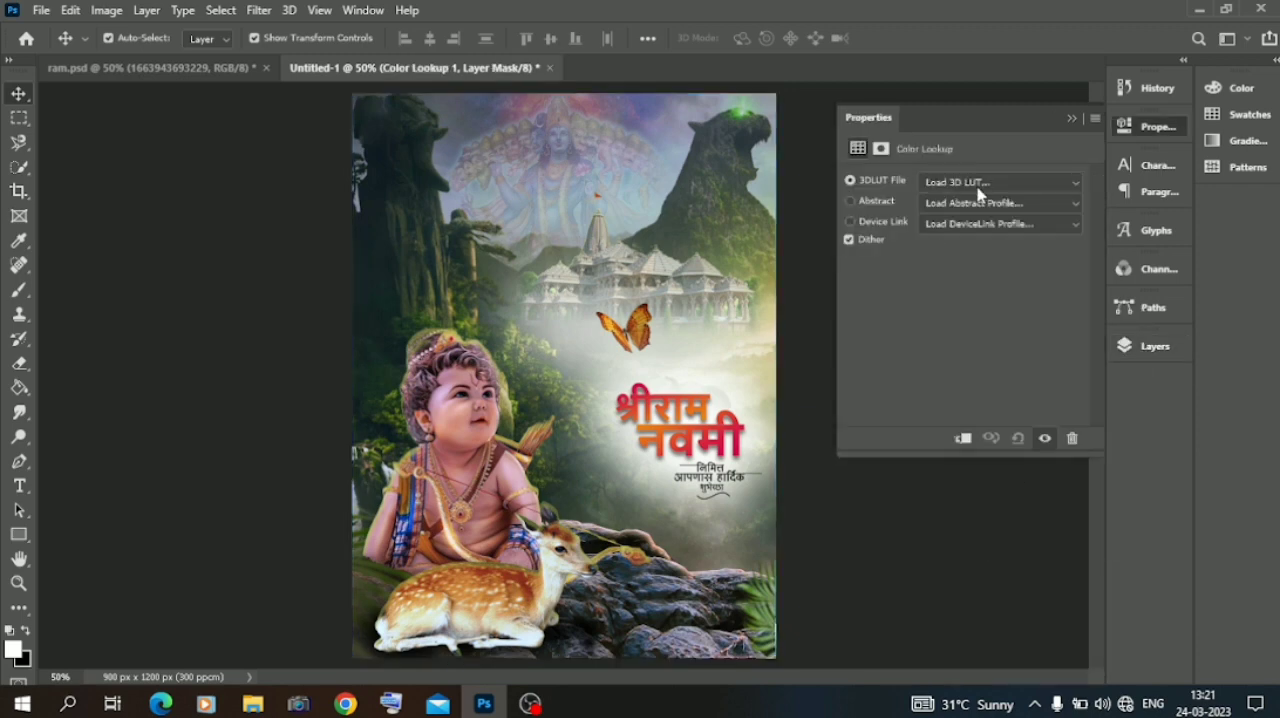
{"action": "left_click", "coordinate": [1010, 182]}
{"action": "left_click", "coordinate": [978, 80]}
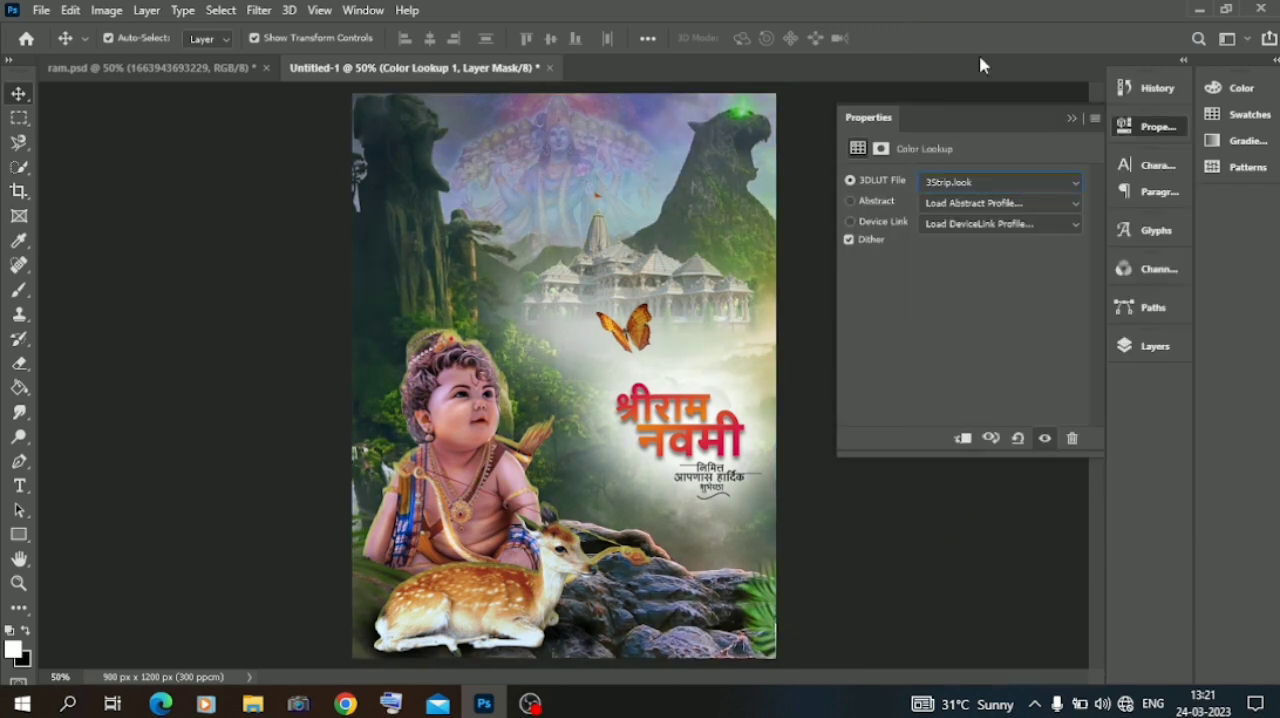
Try successive 3DLUT presets on the Color Lookup adjustment, including Candlelight.CUBE, FallColors.look, FuturisticBleak.3DL and TensionGreen.3DL.
{"action": "key", "text": "Down"}
{"action": "key", "text": "Down"}
{"action": "key", "text": "Down"}
{"action": "key", "text": "Down"}
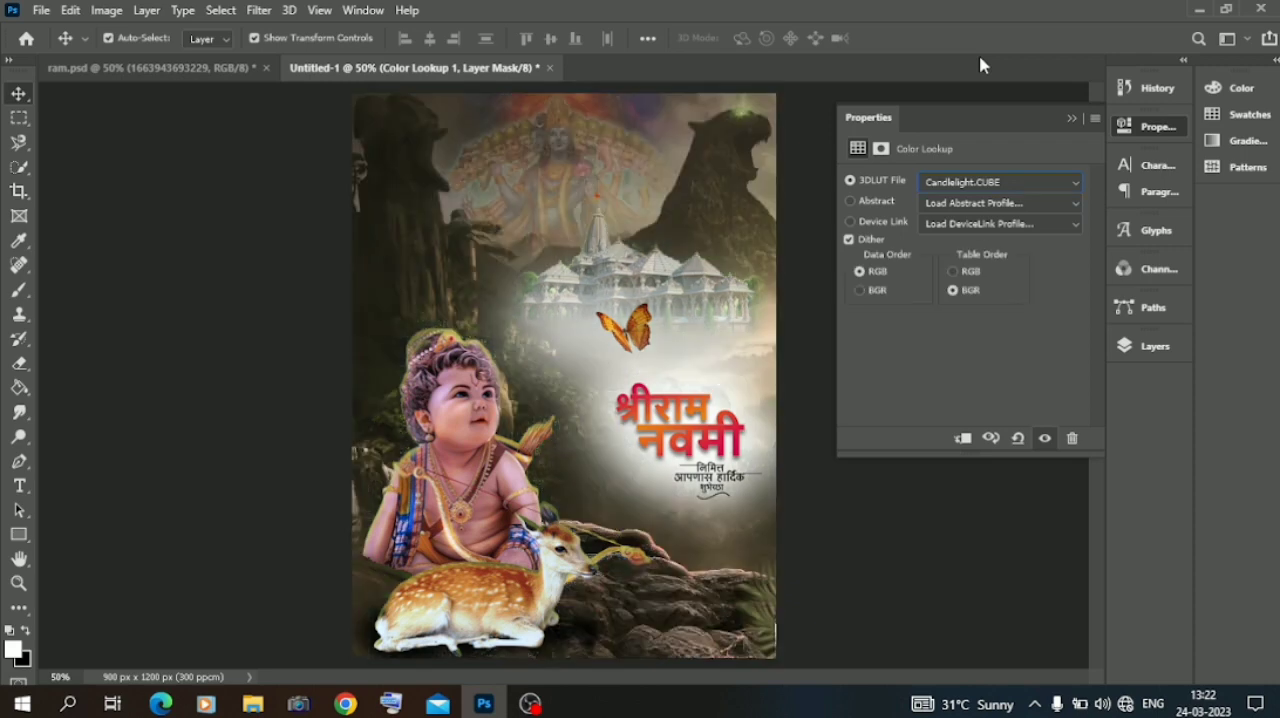
{"action": "key", "text": "Down"}
{"action": "key", "text": "Down"}
{"action": "key", "text": "Down"}
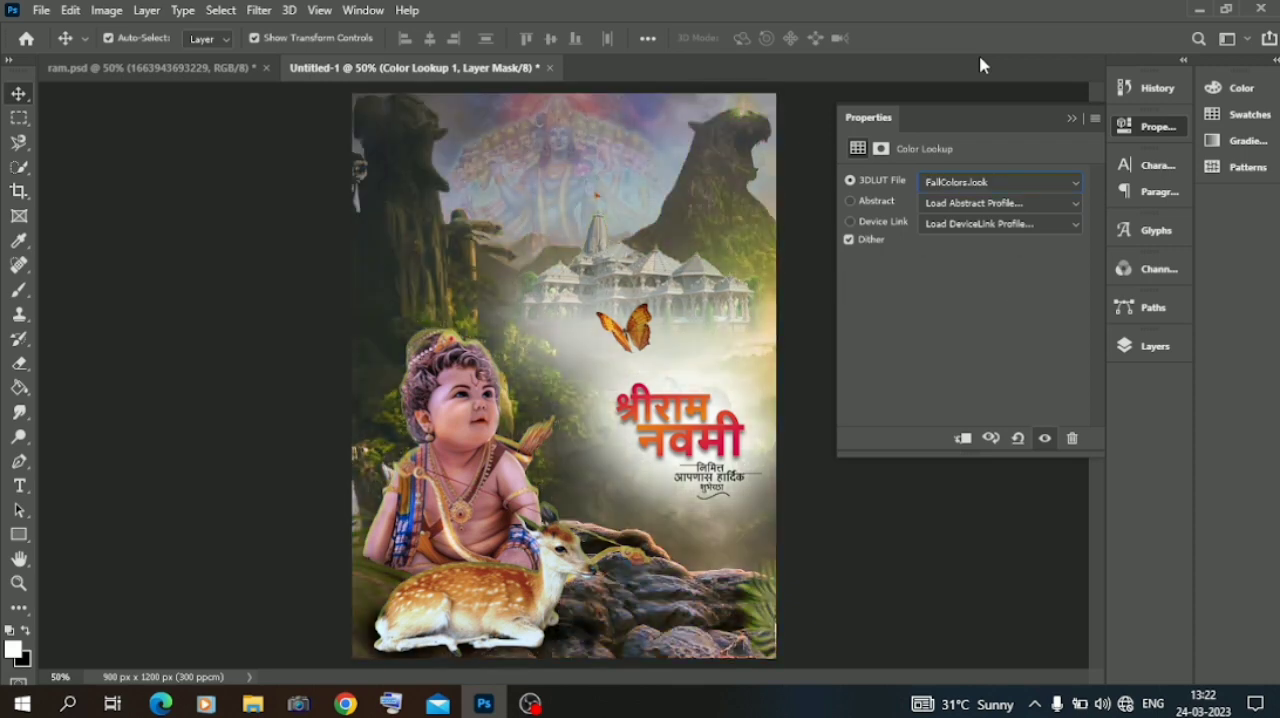
{"action": "key", "text": "Down"}
{"action": "key", "text": "Down"}
{"action": "key", "text": "Down"}
{"action": "key", "text": "Down"}
{"action": "key", "text": "Down"}
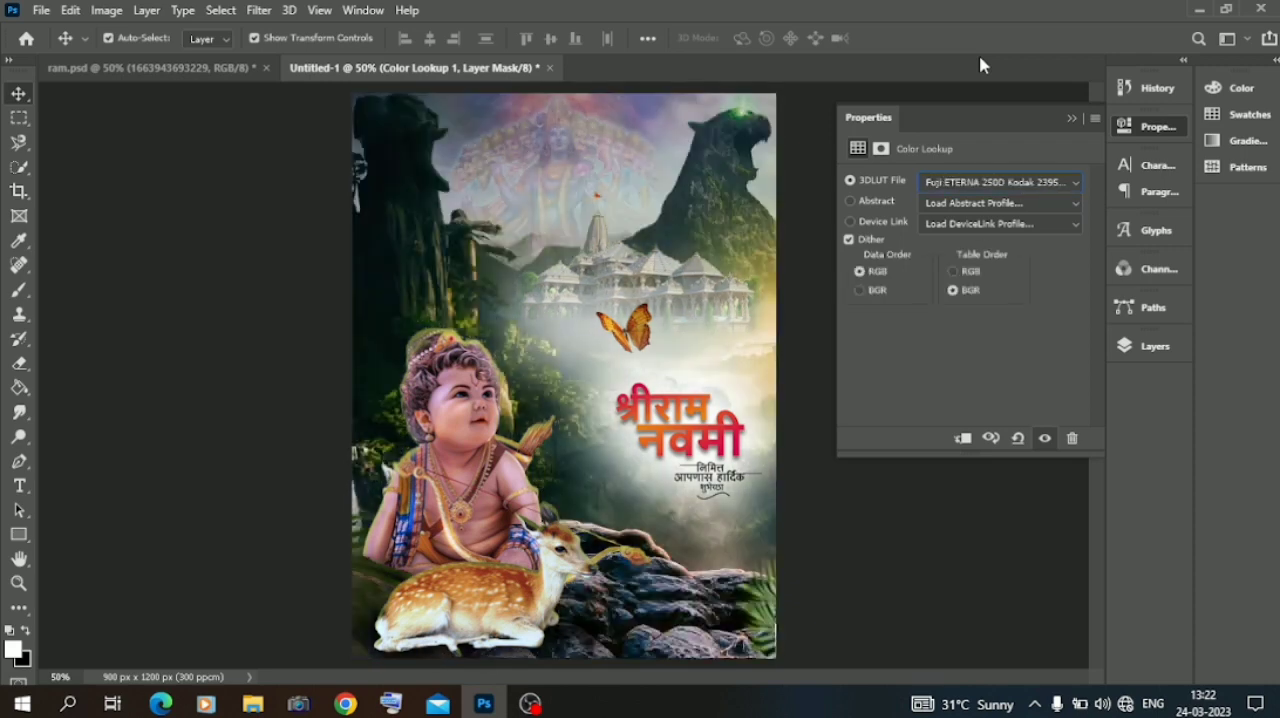
{"action": "key", "text": "Down"}
{"action": "key", "text": "Down"}
{"action": "key", "text": "Down"}
{"action": "key", "text": "Down"}
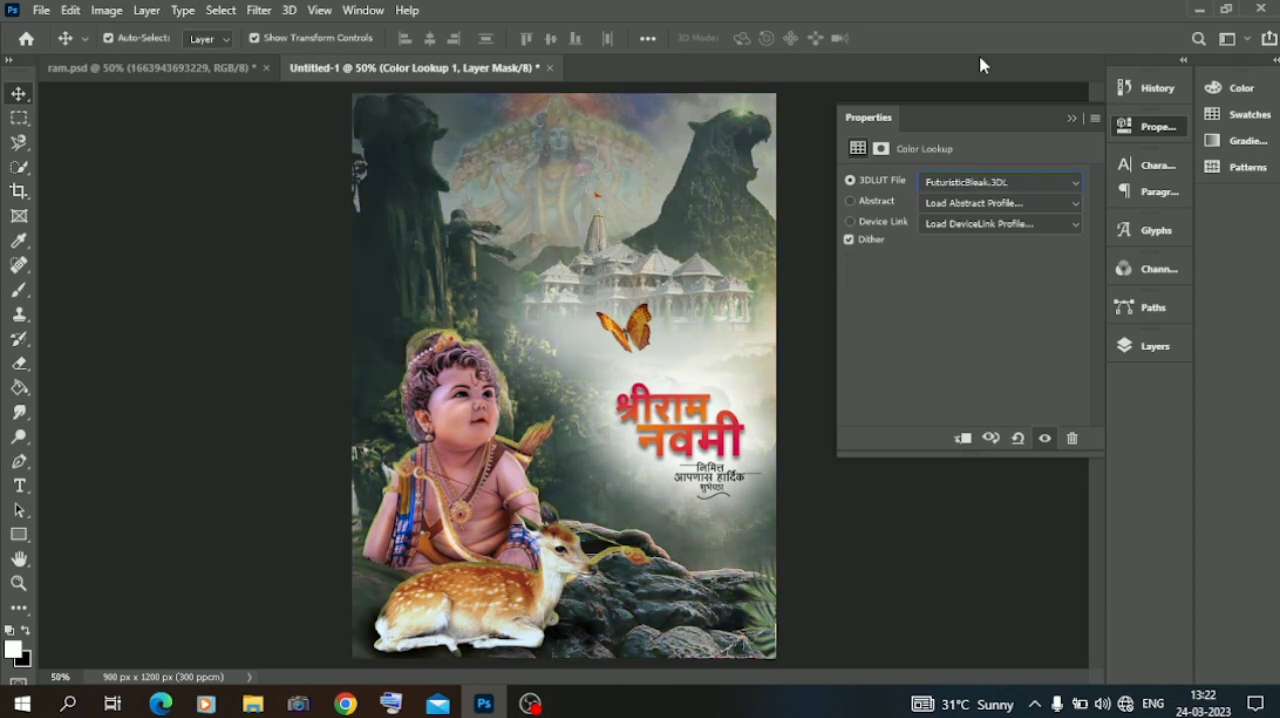
{"action": "key", "text": "Down"}
{"action": "key", "text": "Down"}
{"action": "key", "text": "Down"}
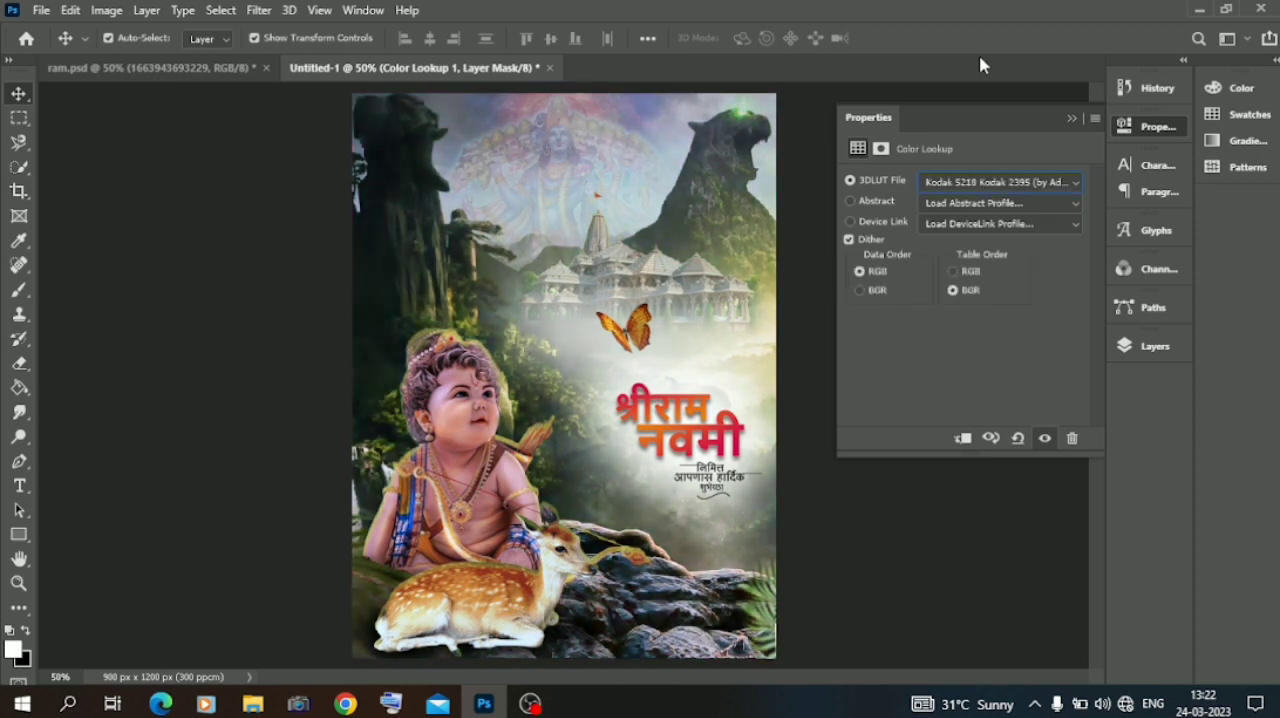
{"action": "key", "text": "Down"}
{"action": "key", "text": "Down"}
{"action": "key", "text": "Down"}
{"action": "key", "text": "Down"}
{"action": "key", "text": "Down"}
{"action": "key", "text": "Down"}
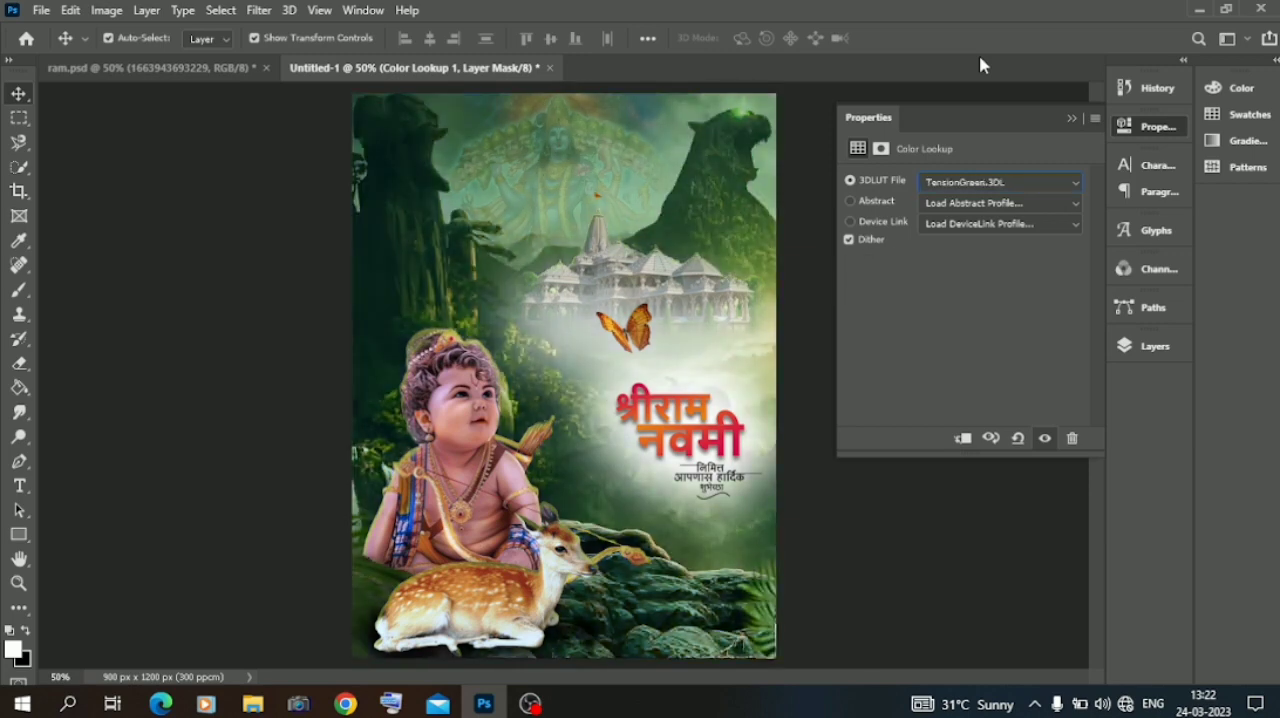
Compare more Color Lookup grades on the forest background, including Candlelight.CUBE, filmstock_50.3dl and DropBlues.3DL.
{"action": "left_click", "coordinate": [951, 182]}
{"action": "left_click", "coordinate": [980, 114]}
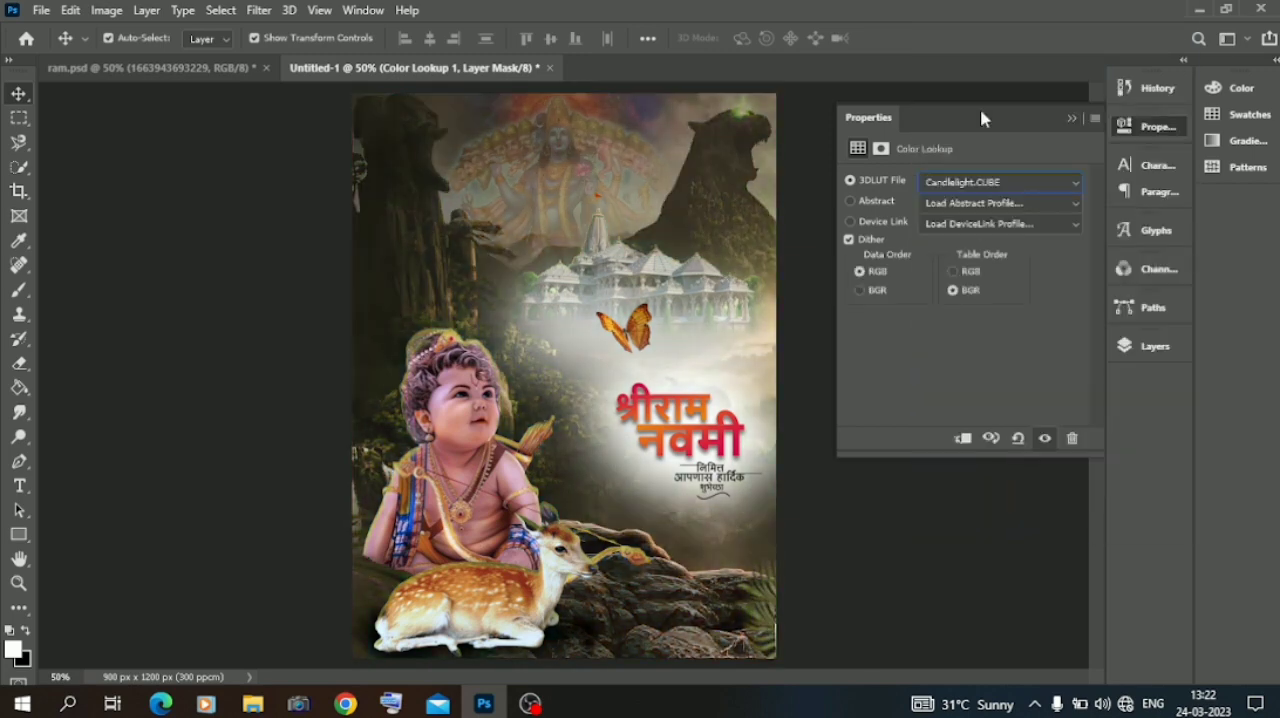
{"action": "key", "text": "Down"}
{"action": "key", "text": "Down"}
{"action": "key", "text": "Down"}
{"action": "key", "text": "Down"}
{"action": "key", "text": "Down"}
{"action": "key", "text": "Down"}
{"action": "key", "text": "Down"}
{"action": "key", "text": "Down"}
{"action": "key", "text": "Down"}
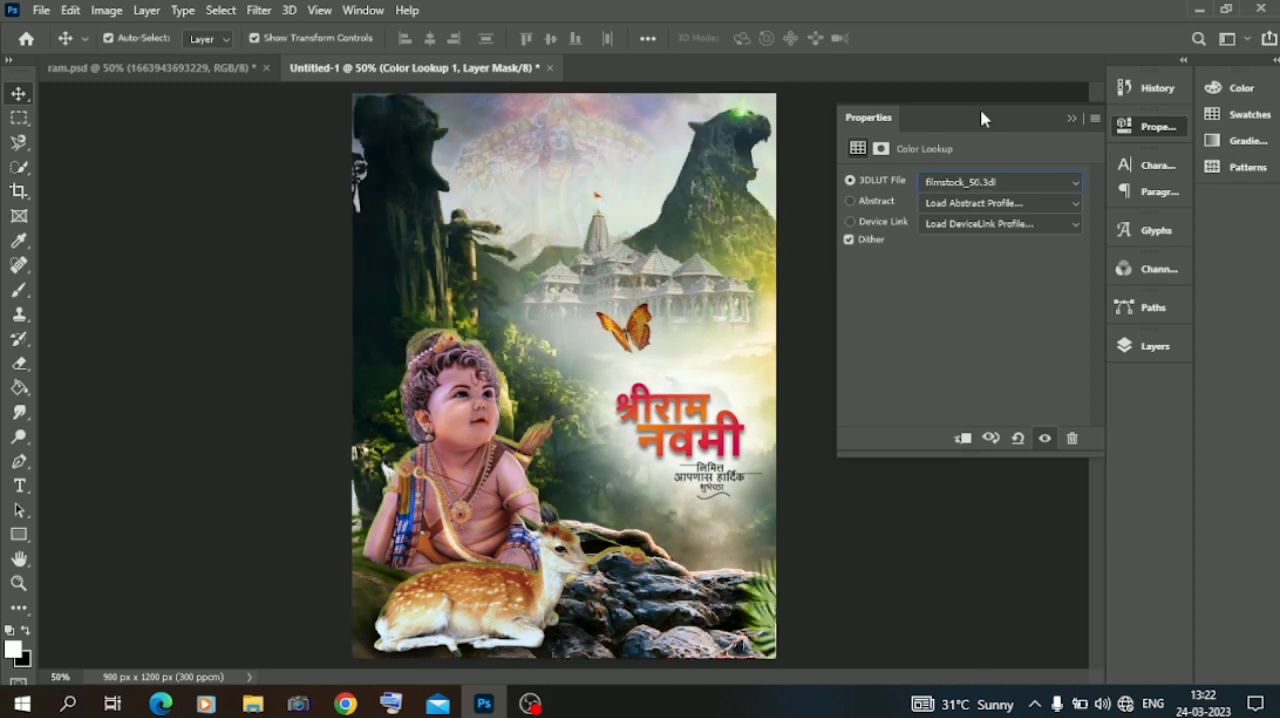
{"action": "key", "text": "Up"}
{"action": "key", "text": "Up"}
{"action": "key", "text": "Up"}
{"action": "key", "text": "Up"}
{"action": "key", "text": "Up"}
{"action": "key", "text": "Up"}
{"action": "key", "text": "Up"}
{"action": "key", "text": "Up"}
{"action": "key", "text": "Up"}
{"action": "key", "text": "Up"}
{"action": "key", "text": "Up"}
{"action": "key", "text": "Up"}
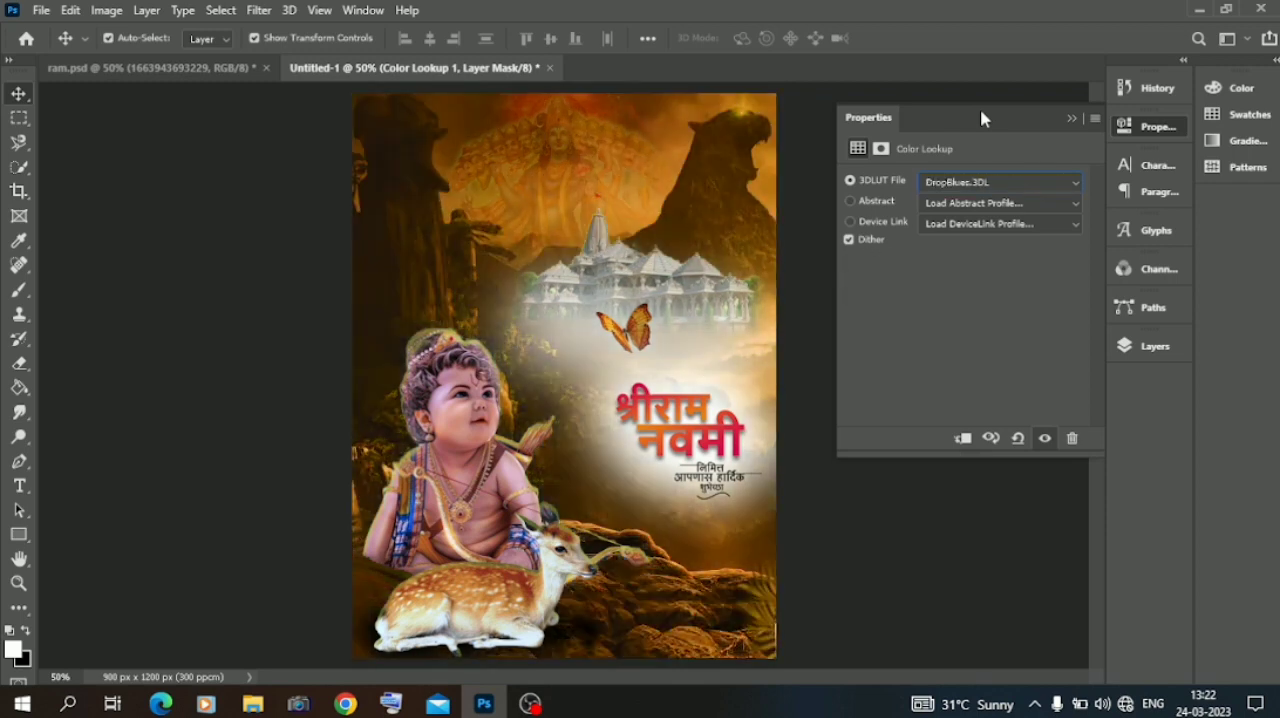
{"action": "key", "text": "Up"}
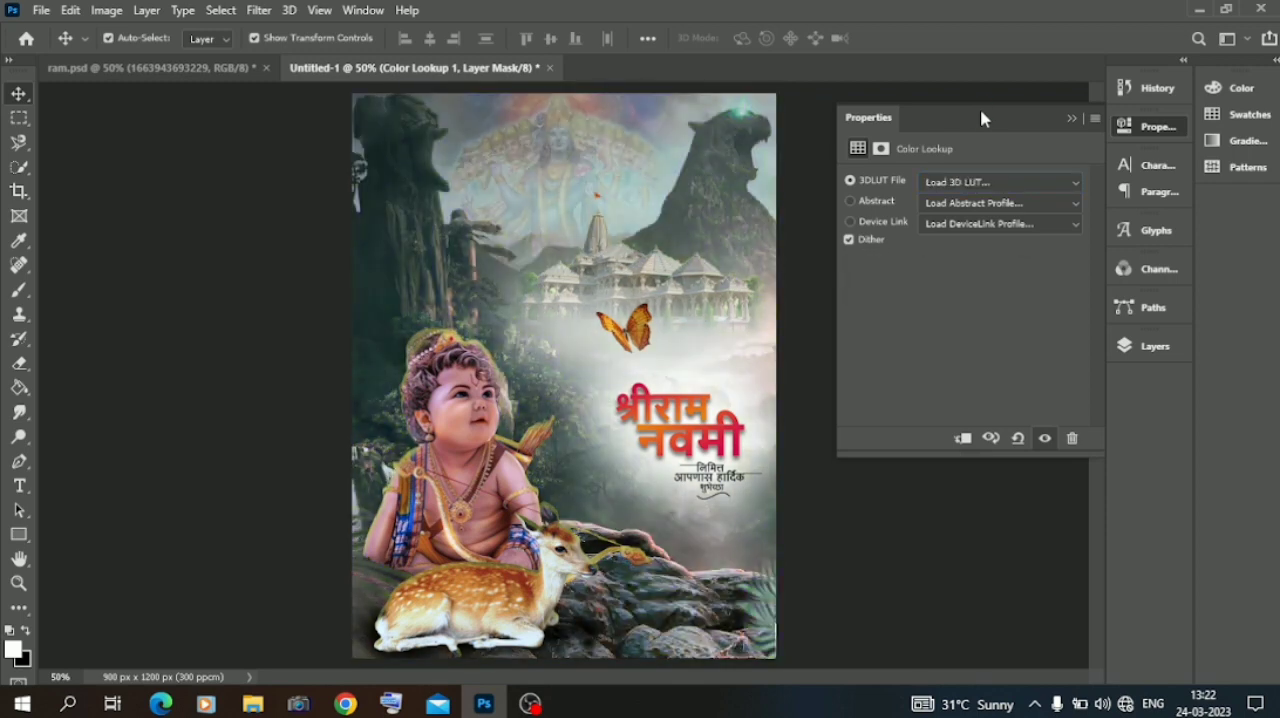
Set the Color Lookup adjustment's 3DLUT file to FallColors.look and deselect the adjustment layer.
{"action": "left_click", "coordinate": [1264, 116]}
{"action": "left_click", "coordinate": [1003, 188]}
{"action": "left_click", "coordinate": [997, 66]}
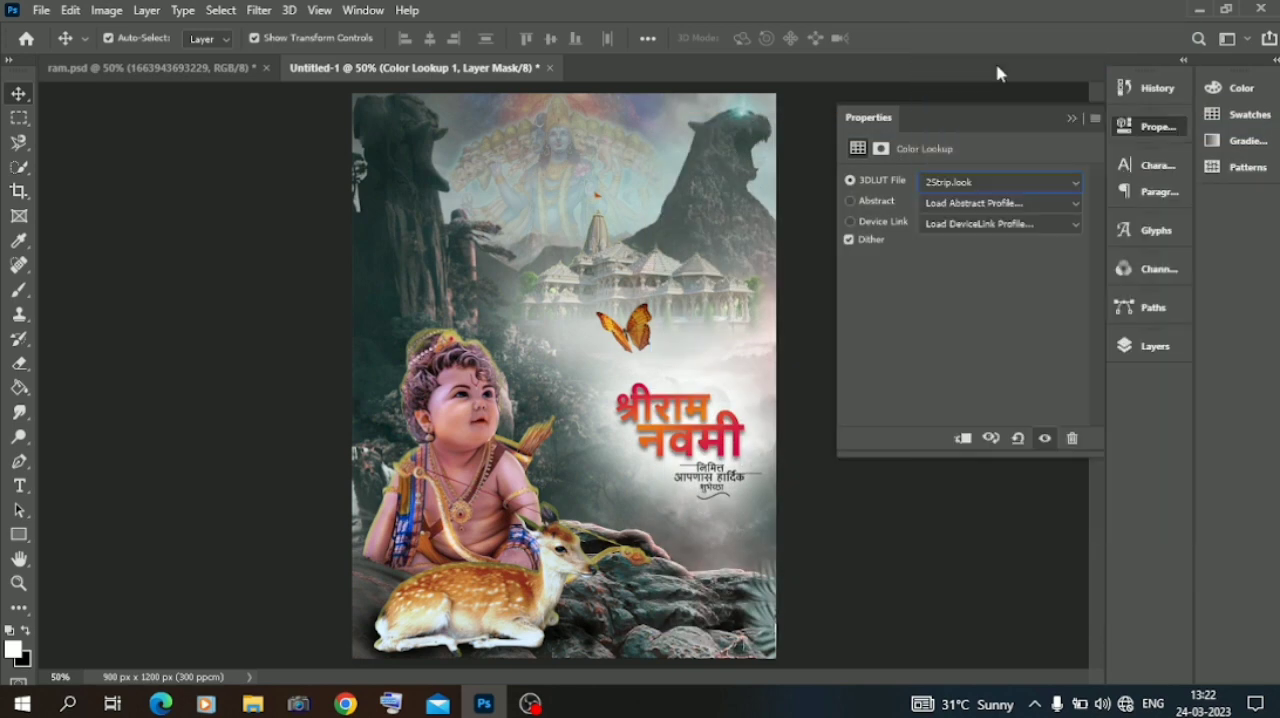
{"action": "key", "text": "Down"}
{"action": "key", "text": "Down"}
{"action": "key", "text": "Down"}
{"action": "key", "text": "Down"}
{"action": "key", "text": "Down"}
{"action": "key", "text": "Down"}
{"action": "key", "text": "Down"}
{"action": "key", "text": "Down"}
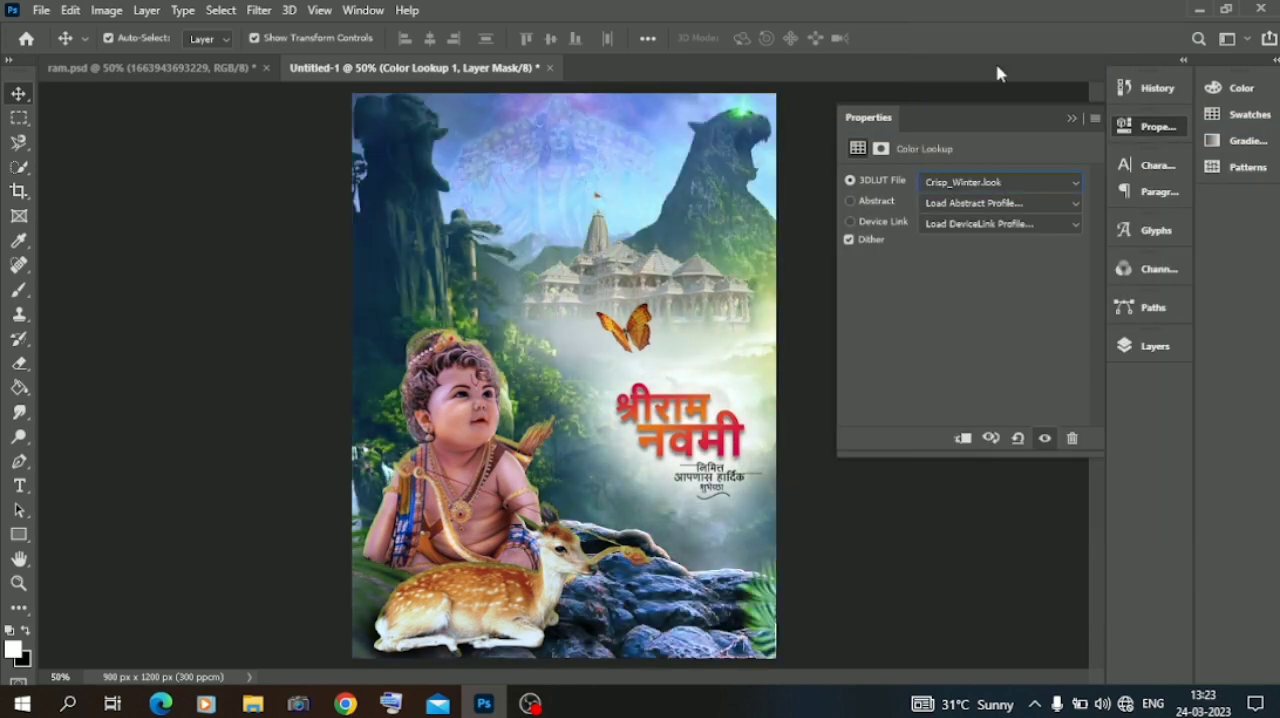
{"action": "left_click", "coordinate": [1071, 119]}
{"action": "left_click", "coordinate": [1151, 347]}
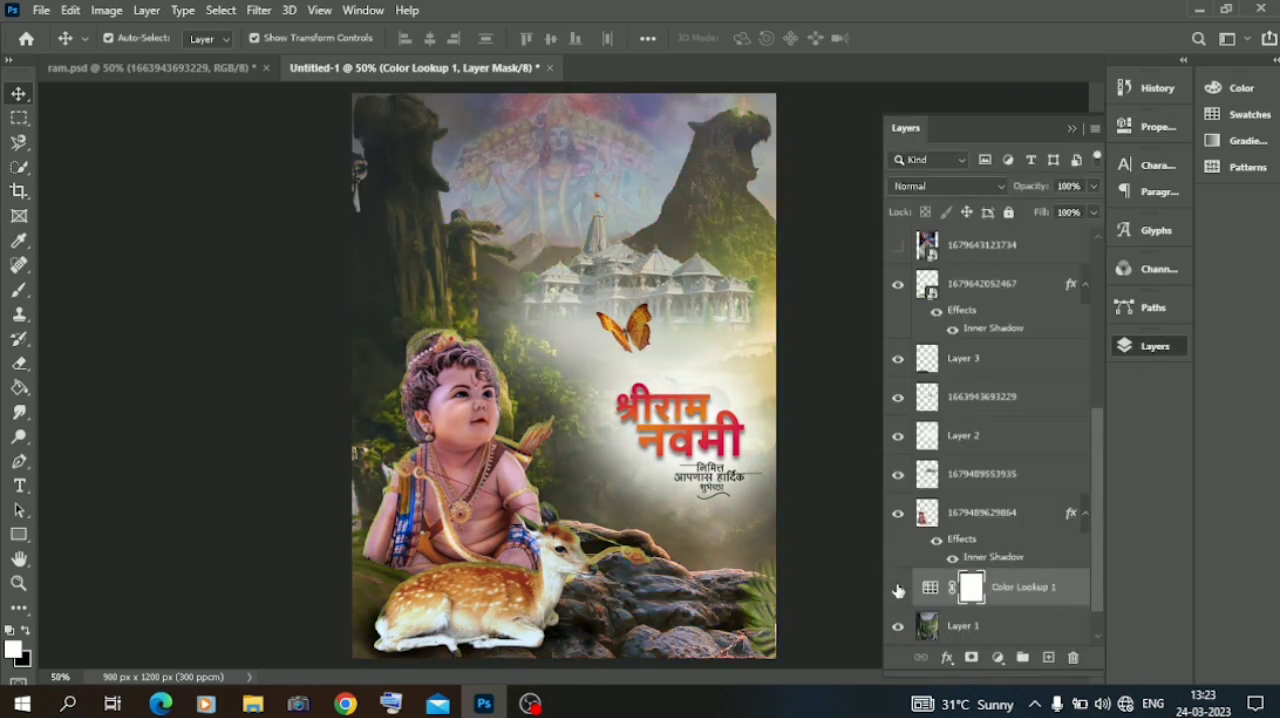
{"action": "left_click", "coordinate": [117, 461]}
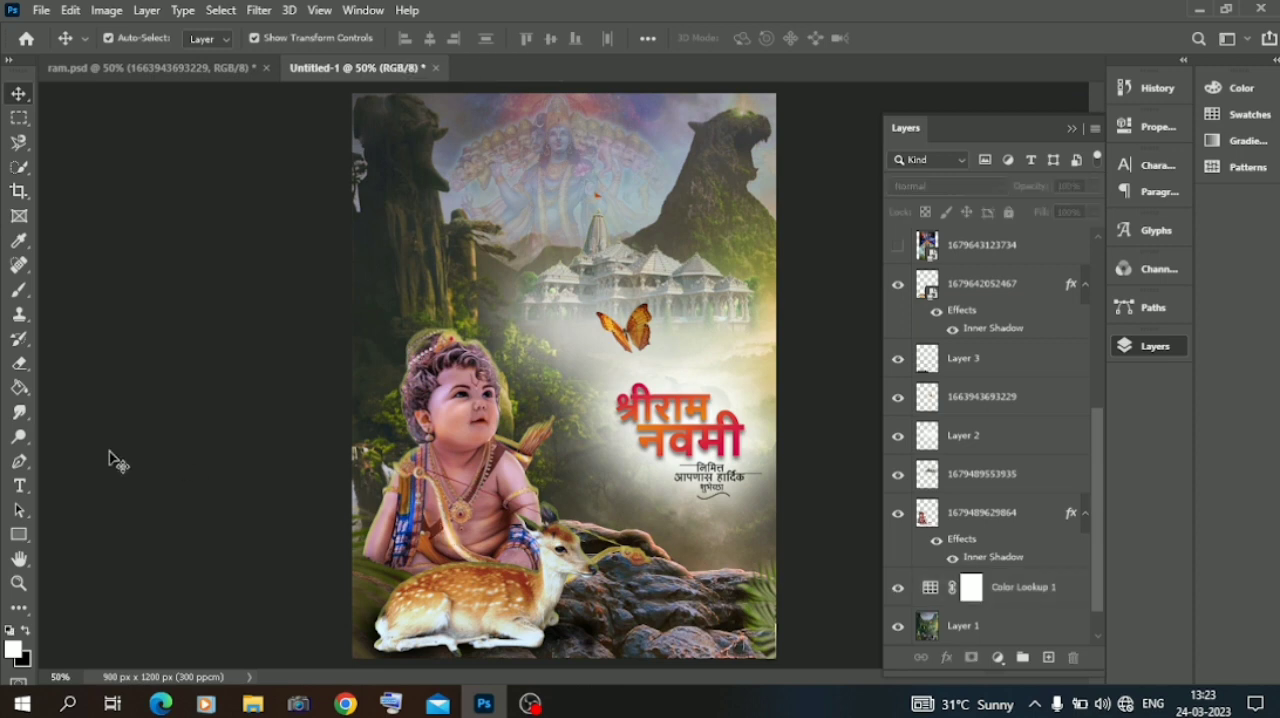
{"action": "left_click", "coordinate": [252, 704]}
{"action": "left_click", "coordinate": [77, 283]}
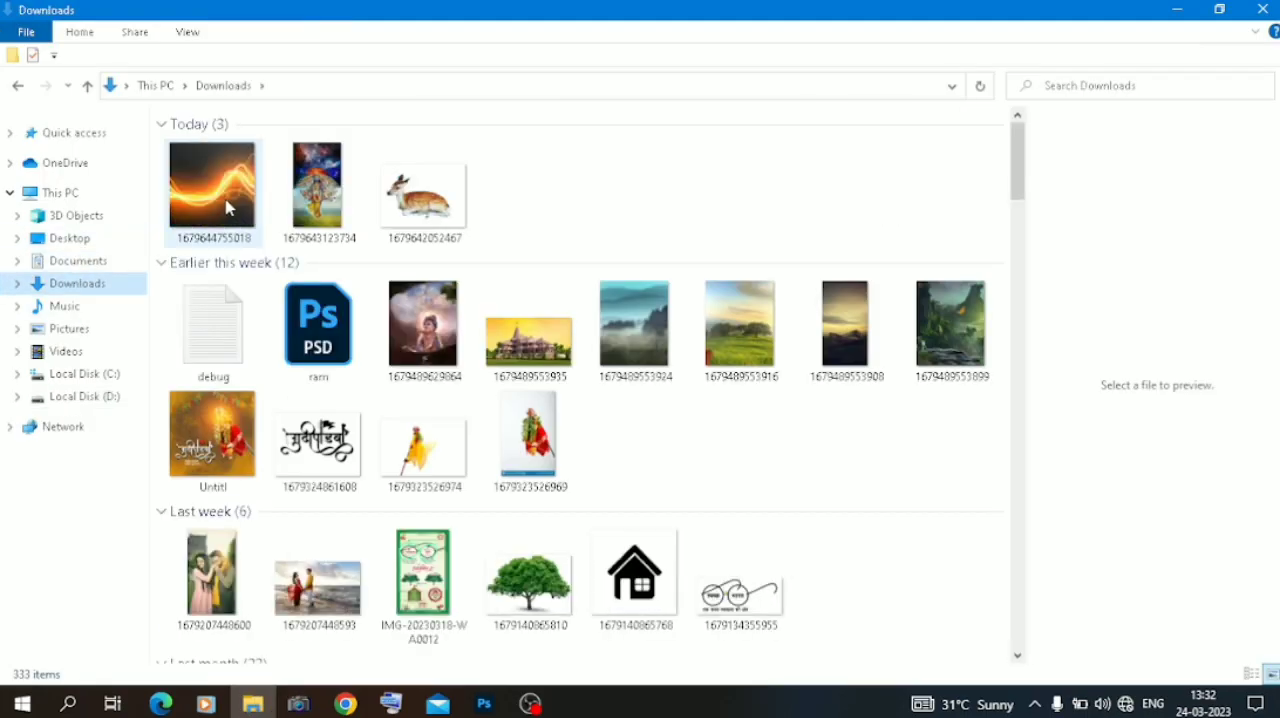
{"action": "left_click_drag", "start_coordinate": [212, 185], "coordinate": [520, 386]}
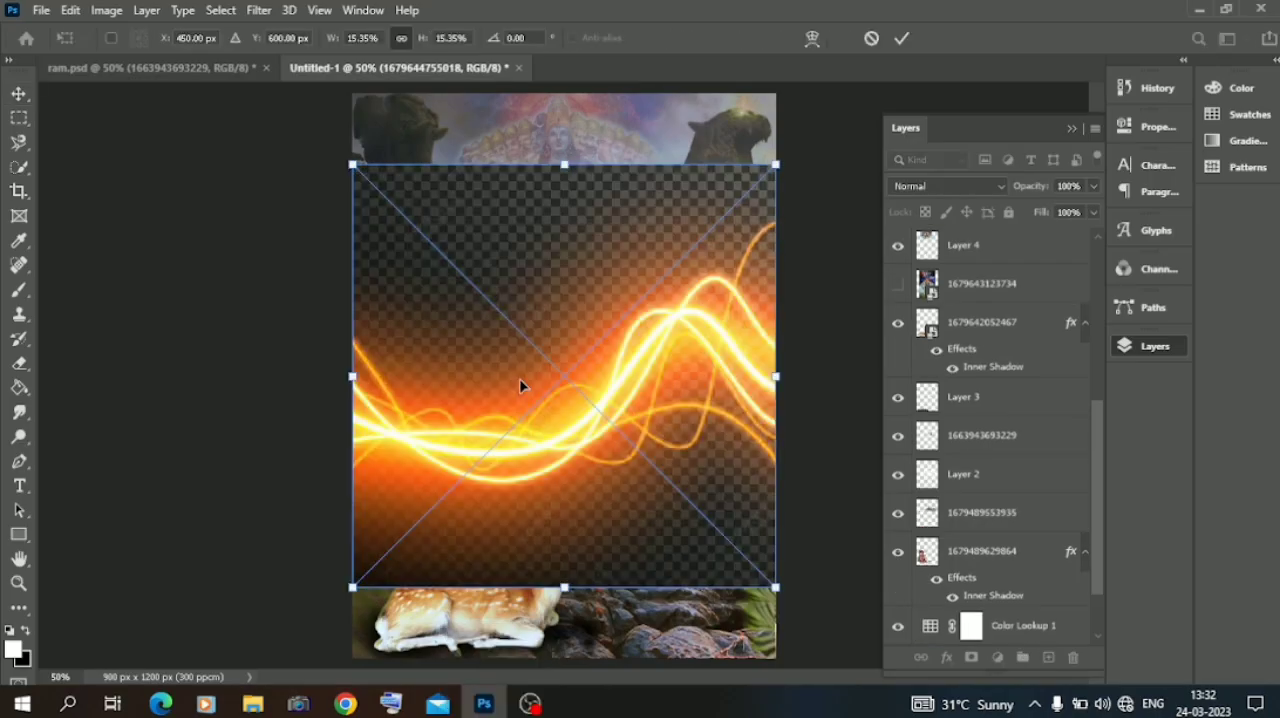
{"action": "key", "text": "Return"}
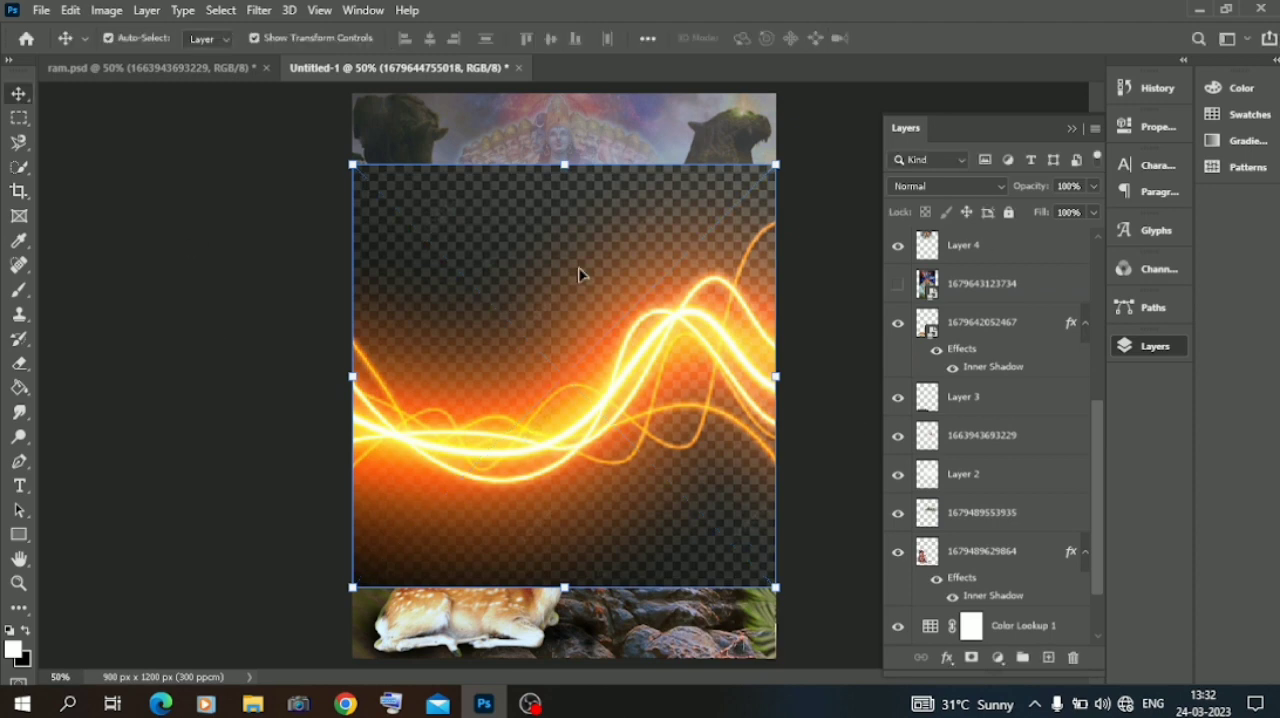
Blend the light-streak layer with Lighten, then scale it down and position it over the child's head.
{"action": "left_click", "coordinate": [924, 188]}
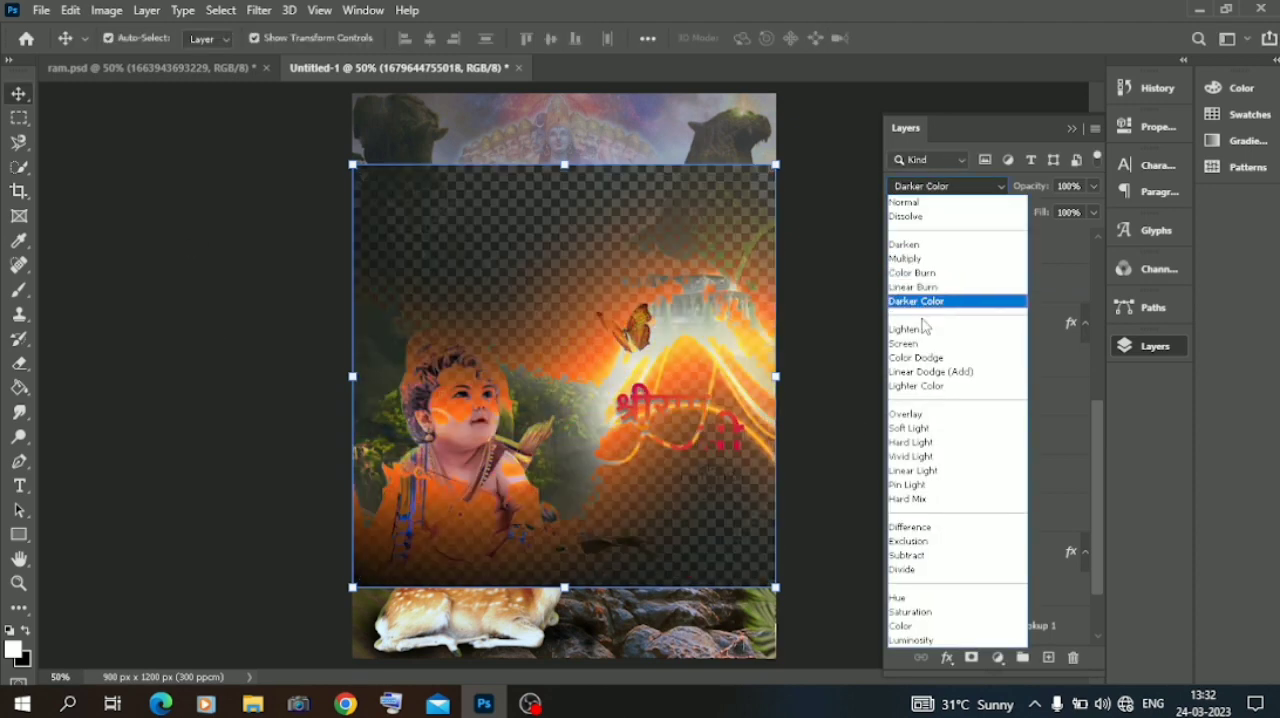
{"action": "left_click", "coordinate": [921, 329]}
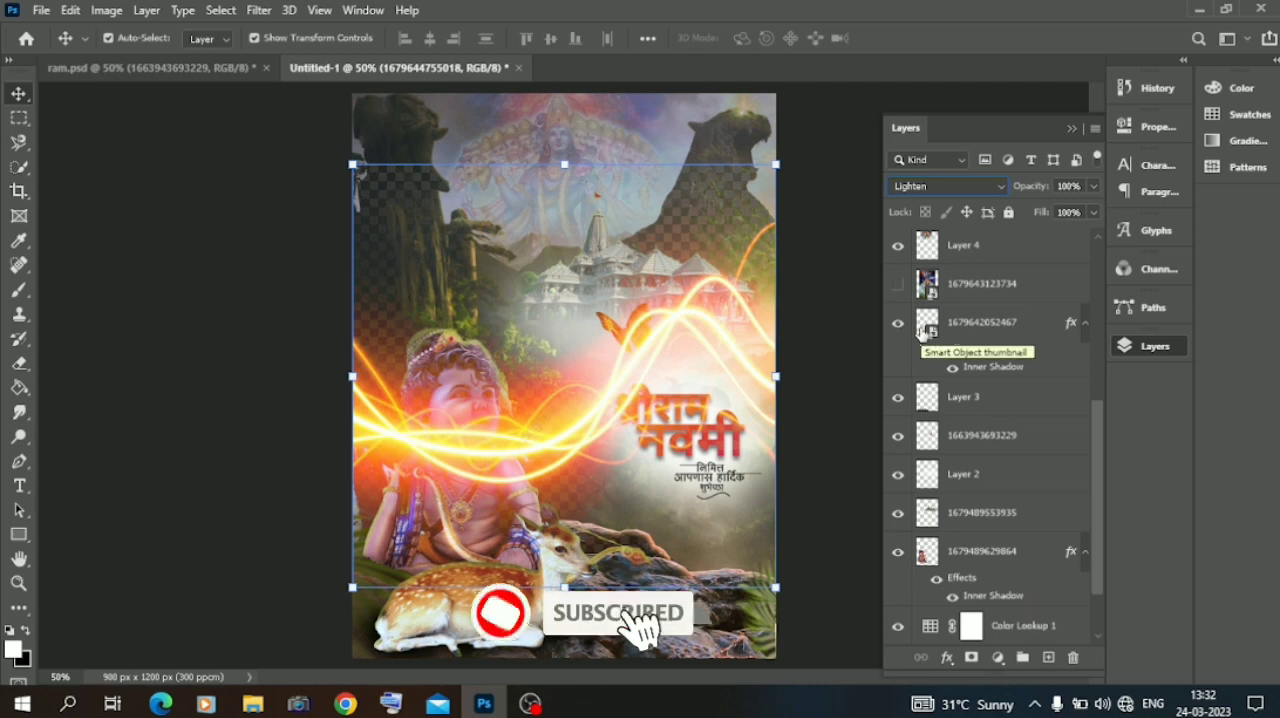
{"action": "left_click_drag", "start_coordinate": [776, 164], "coordinate": [536, 404]}
{"action": "left_click_drag", "start_coordinate": [480, 470], "coordinate": [499, 337]}
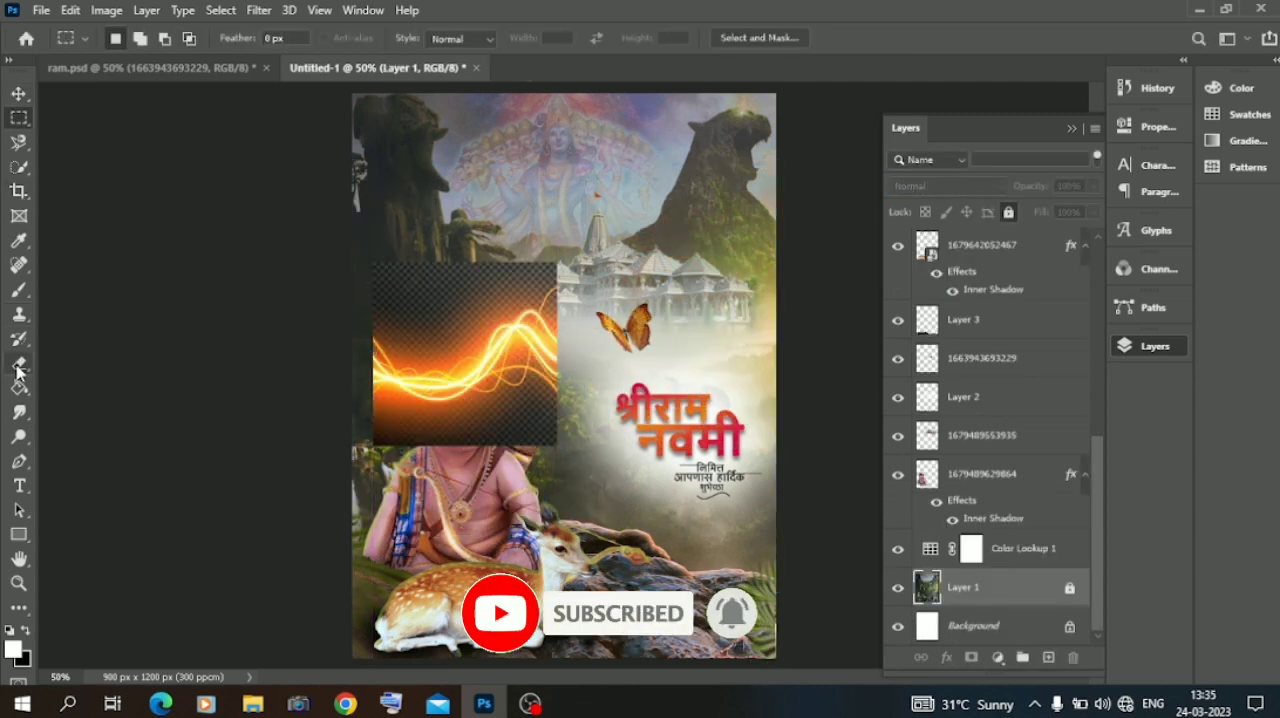
{"action": "left_click", "coordinate": [19, 364]}
{"action": "left_click", "coordinate": [391, 295]}
{"action": "left_click", "coordinate": [609, 272]}
{"action": "scroll", "coordinate": [965, 312], "scroll_direction": "up", "scroll_amount": 5}
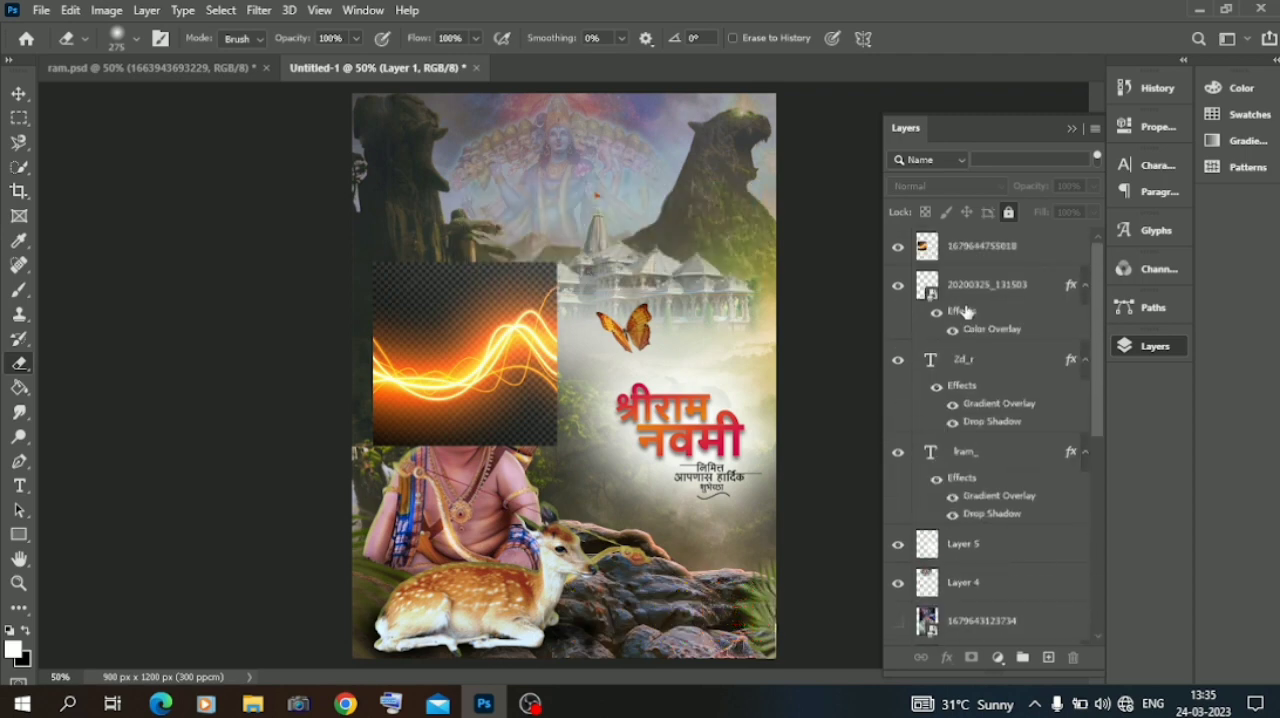
{"action": "left_click", "coordinate": [968, 258]}
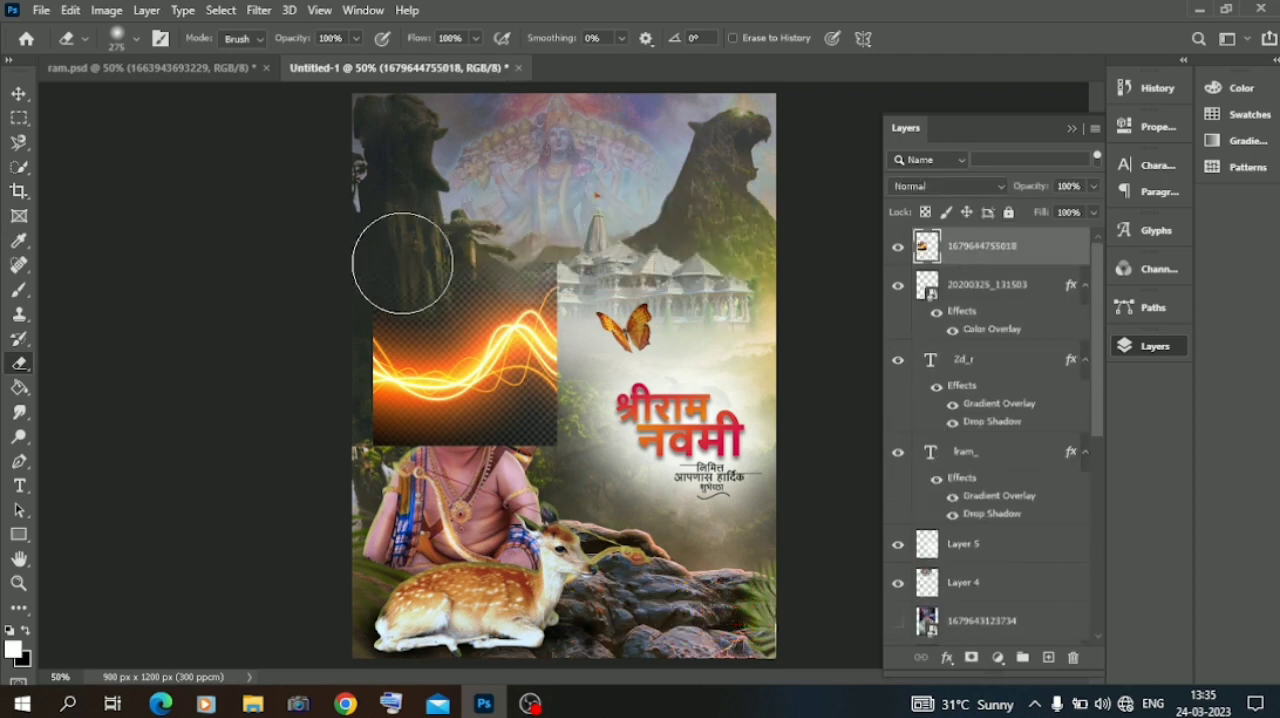
{"action": "mouse_move", "coordinate": [403, 263]}
{"action": "left_mouse_down"}
{"action": "mouse_move", "coordinate": [451, 246]}
{"action": "mouse_move", "coordinate": [439, 263]}
{"action": "mouse_move", "coordinate": [540, 232]}
{"action": "left_mouse_up"}
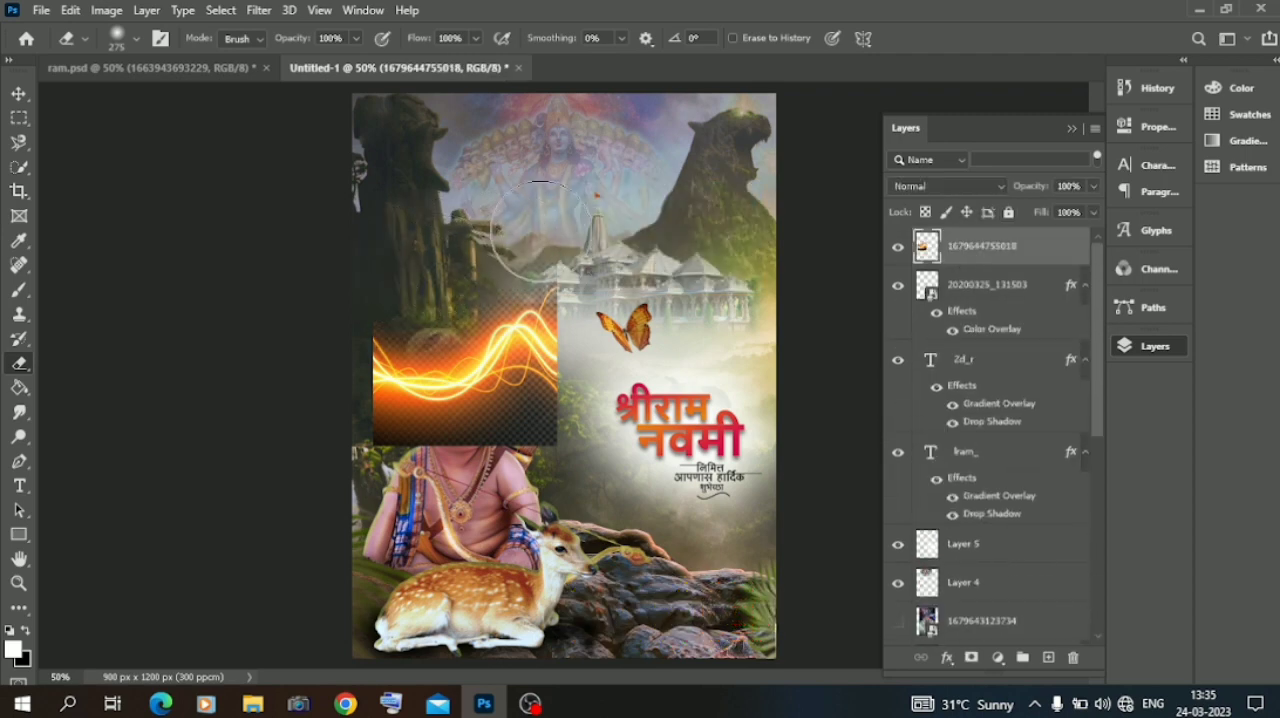
{"action": "mouse_move", "coordinate": [553, 465]}
{"action": "left_mouse_down"}
{"action": "mouse_move", "coordinate": [519, 455]}
{"action": "mouse_move", "coordinate": [545, 459]}
{"action": "mouse_move", "coordinate": [410, 480]}
{"action": "left_mouse_up"}
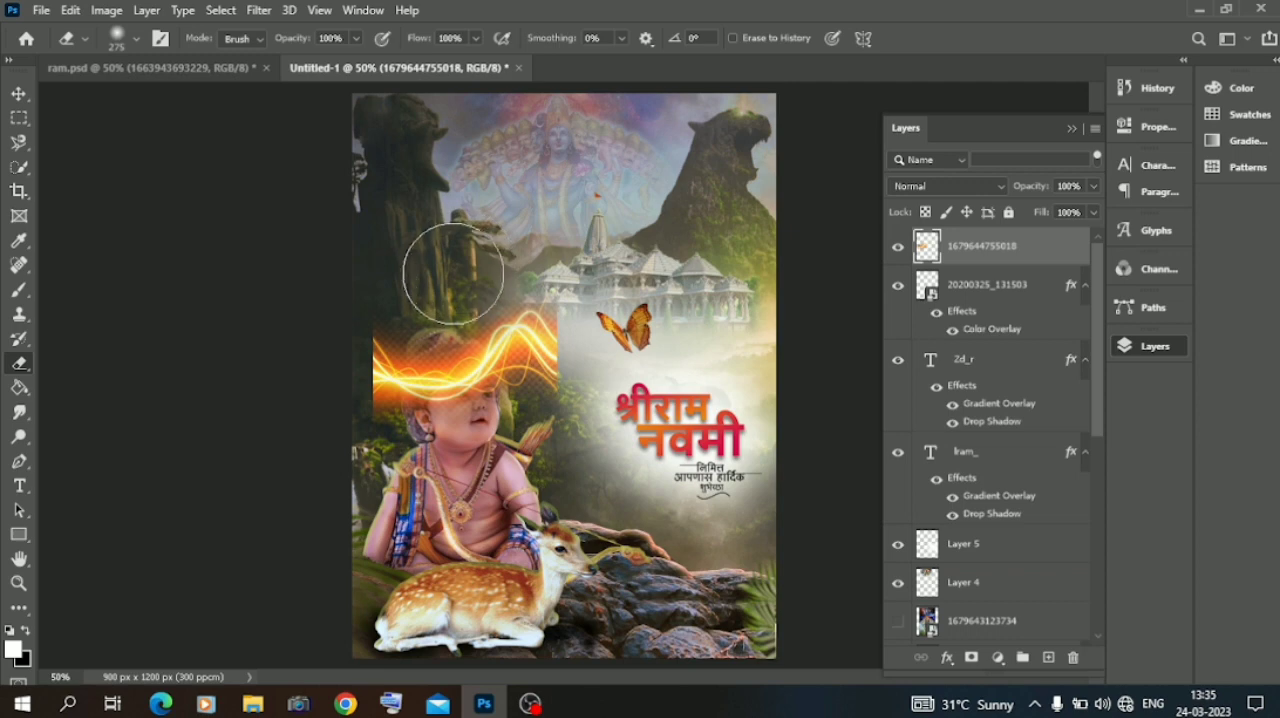
{"action": "left_click_drag", "start_coordinate": [453, 273], "coordinate": [415, 290]}
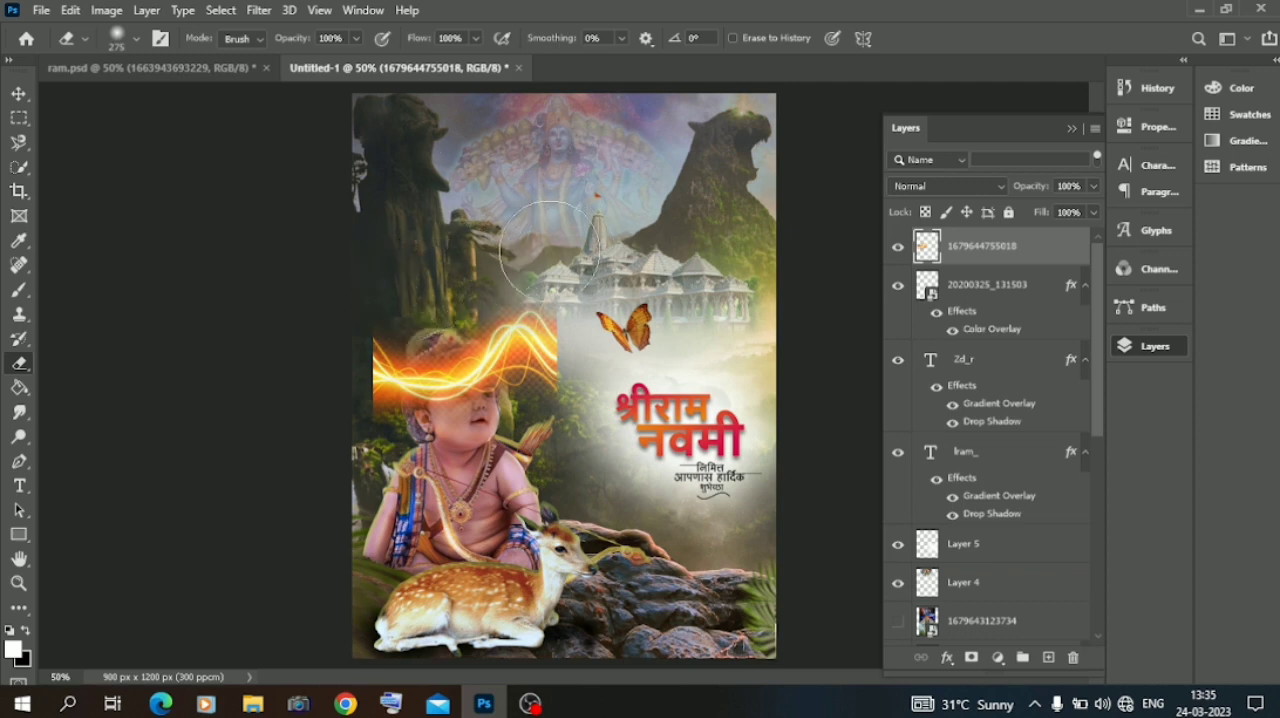
{"action": "left_click", "coordinate": [18, 92]}
{"action": "left_click", "coordinate": [896, 188]}
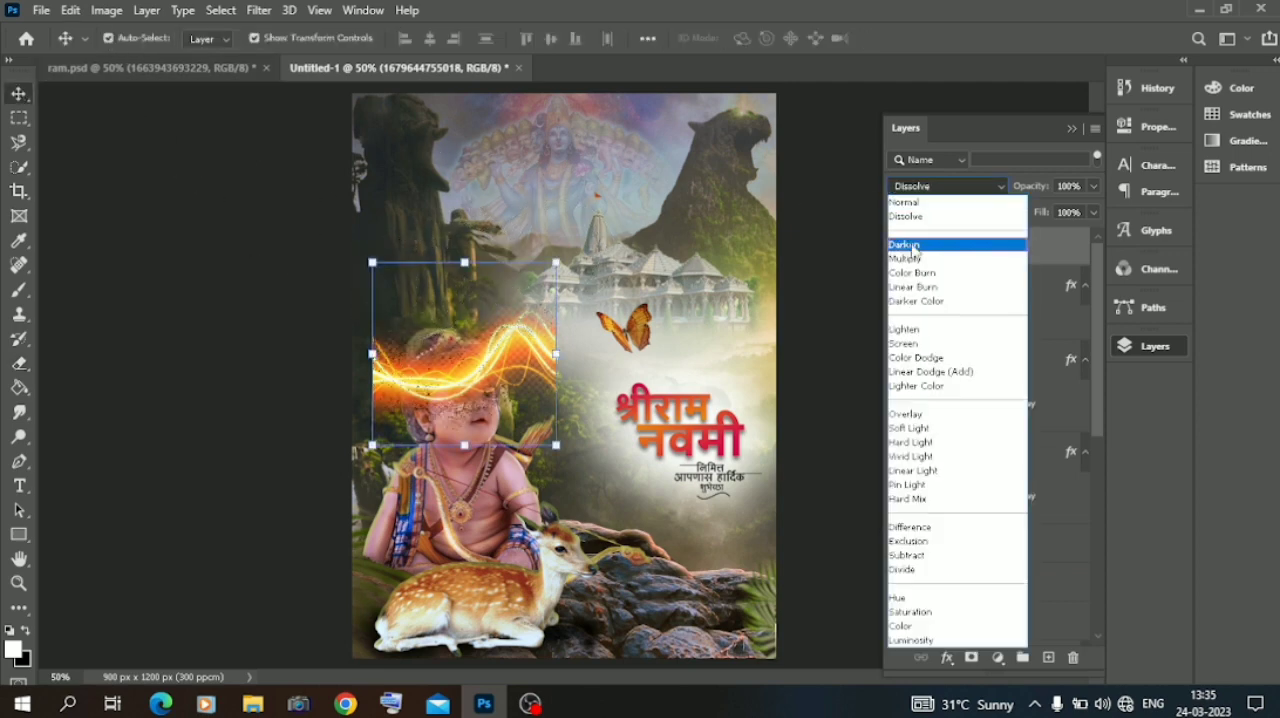
{"action": "left_click", "coordinate": [912, 330]}
{"action": "left_click_drag", "start_coordinate": [965, 258], "coordinate": [979, 576]}
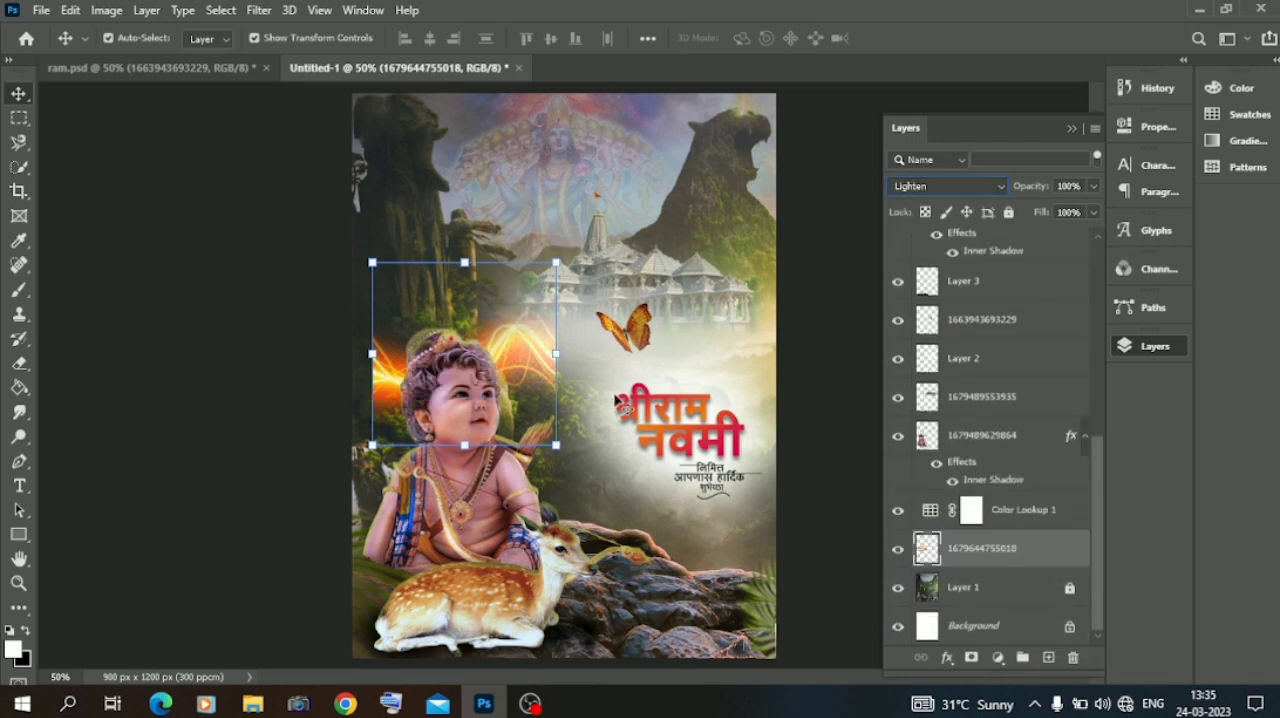
Warp the light streaks so they rise steeply like flames behind the child's head and shoulders.
{"action": "left_click", "coordinate": [465, 262]}
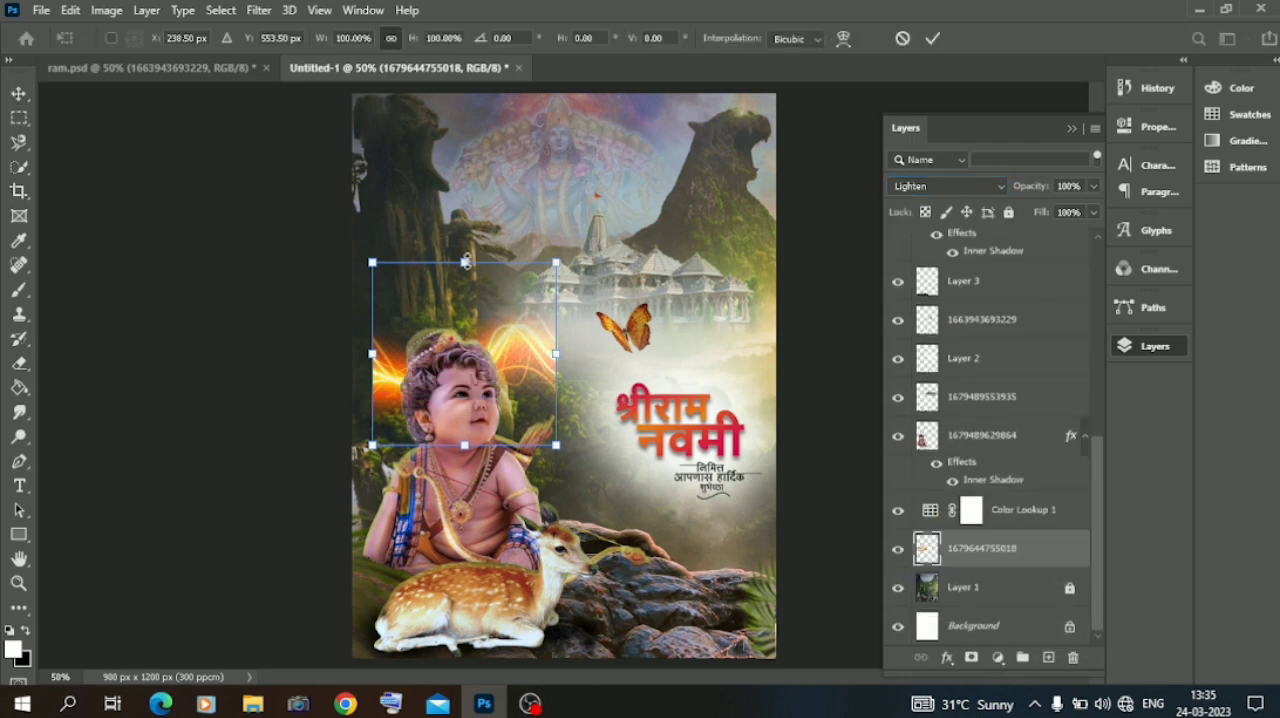
{"action": "left_click", "coordinate": [842, 40]}
{"action": "left_click_drag", "start_coordinate": [496, 447], "coordinate": [459, 649]}
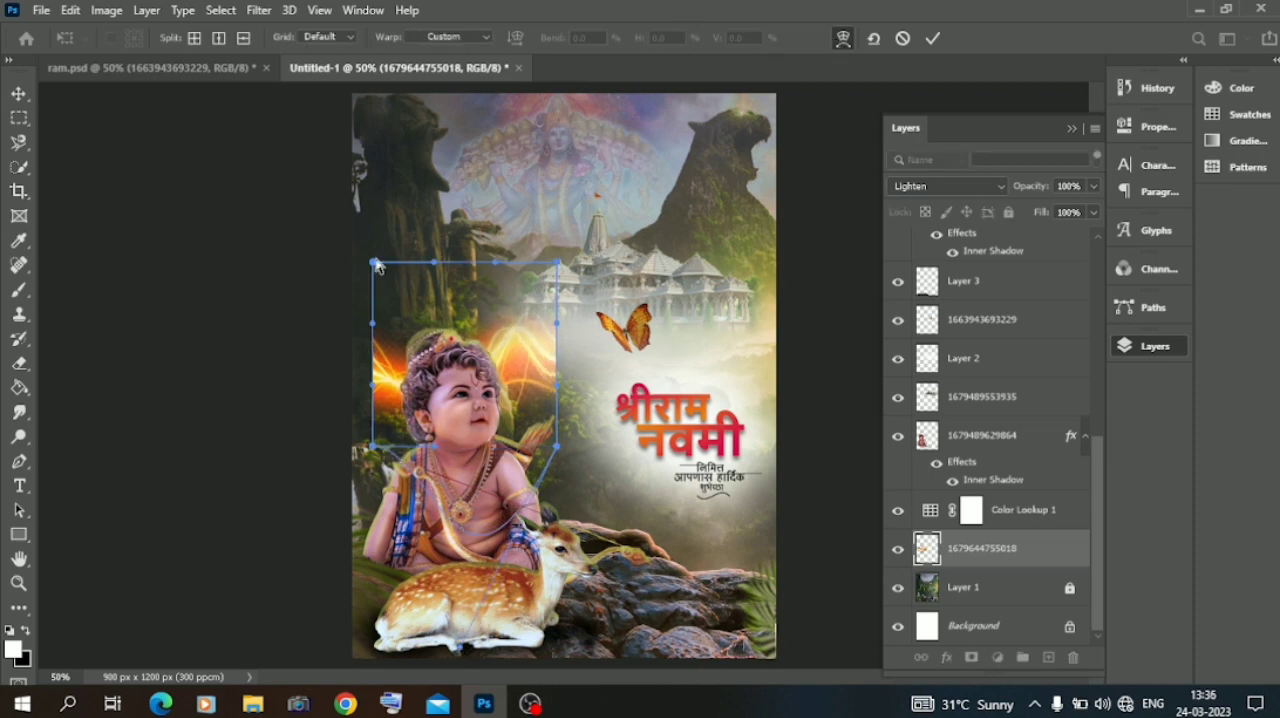
{"action": "left_click_drag", "start_coordinate": [374, 262], "coordinate": [481, 113]}
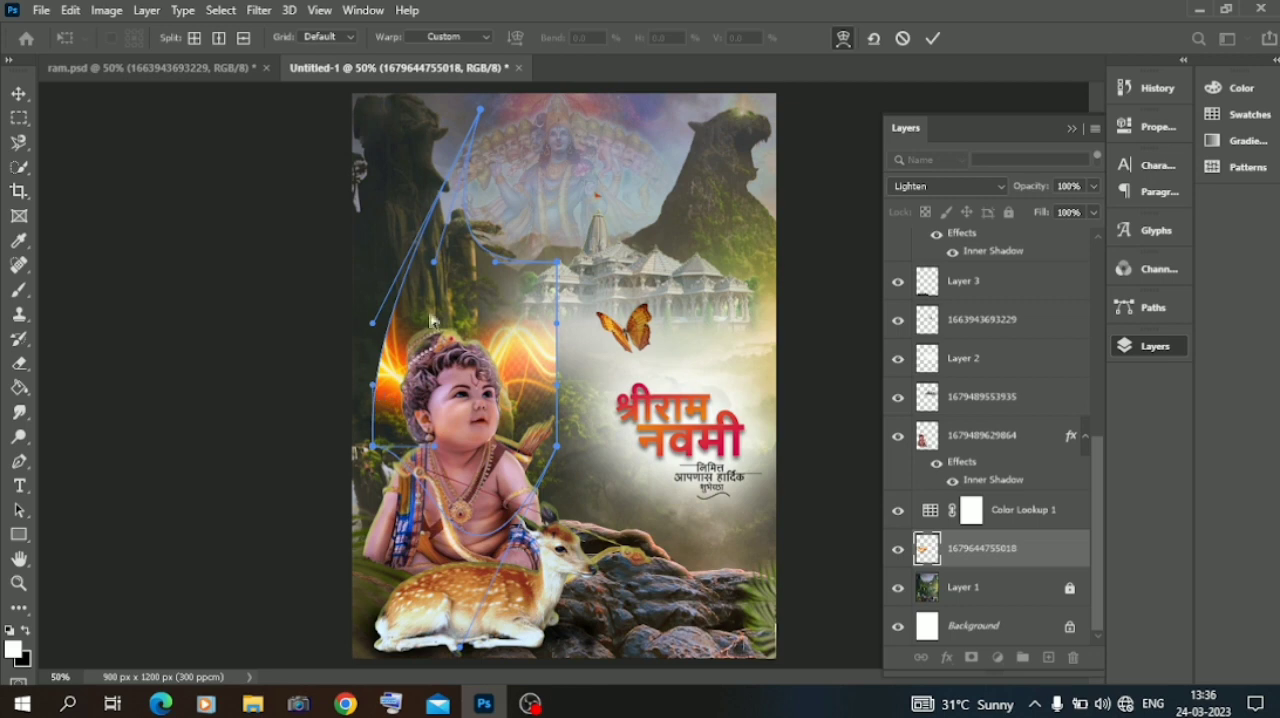
{"action": "left_click_drag", "start_coordinate": [432, 320], "coordinate": [456, 319]}
{"action": "left_click_drag", "start_coordinate": [564, 392], "coordinate": [459, 554]}
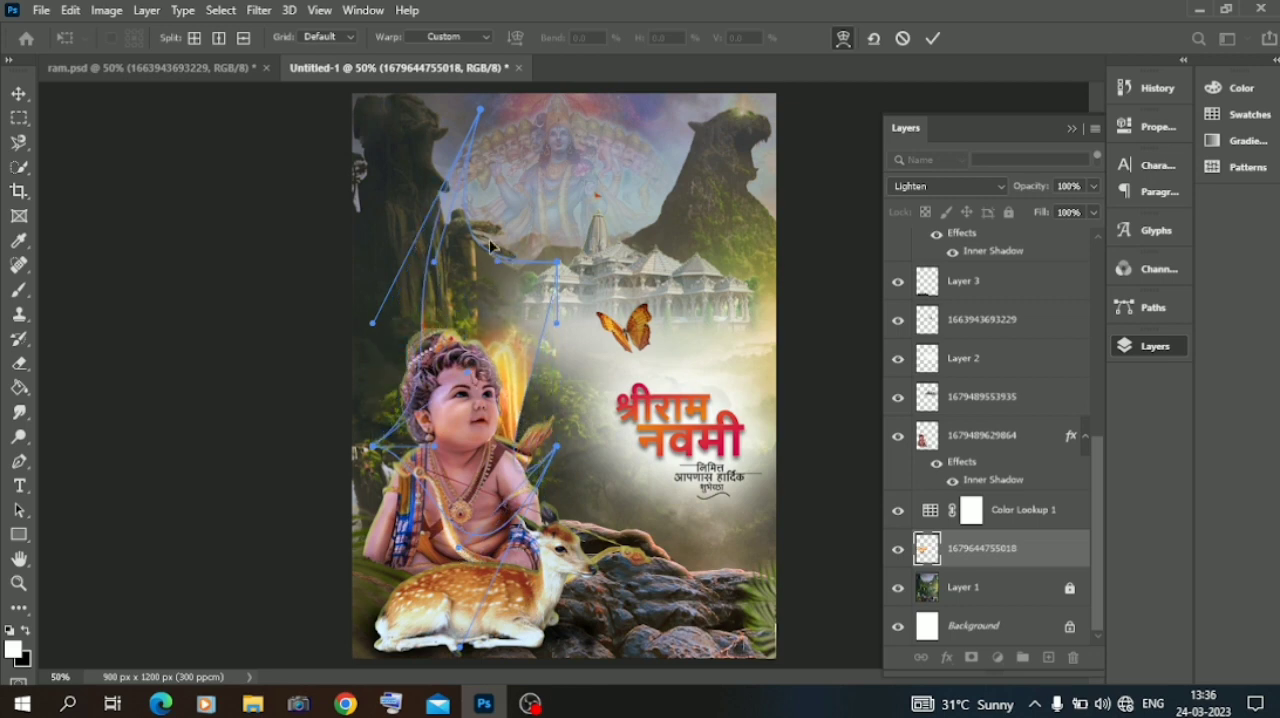
{"action": "left_click_drag", "start_coordinate": [478, 110], "coordinate": [308, 132]}
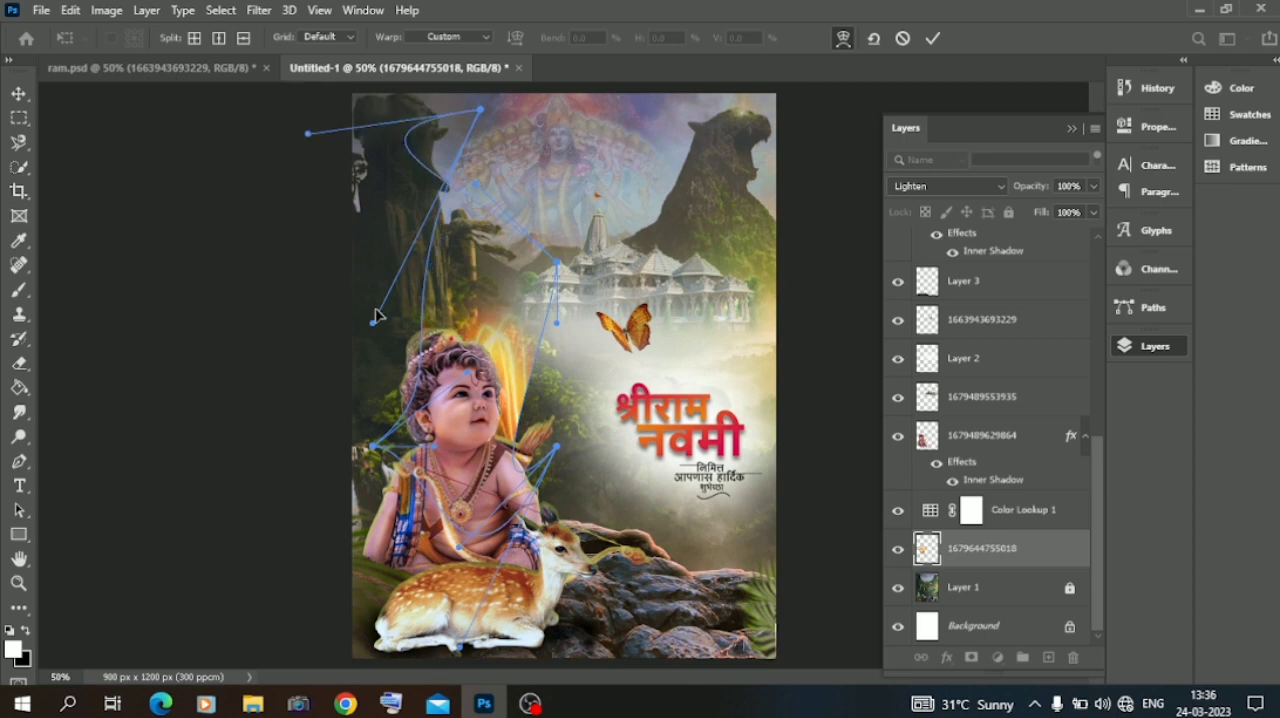
{"action": "left_click_drag", "start_coordinate": [373, 325], "coordinate": [323, 278]}
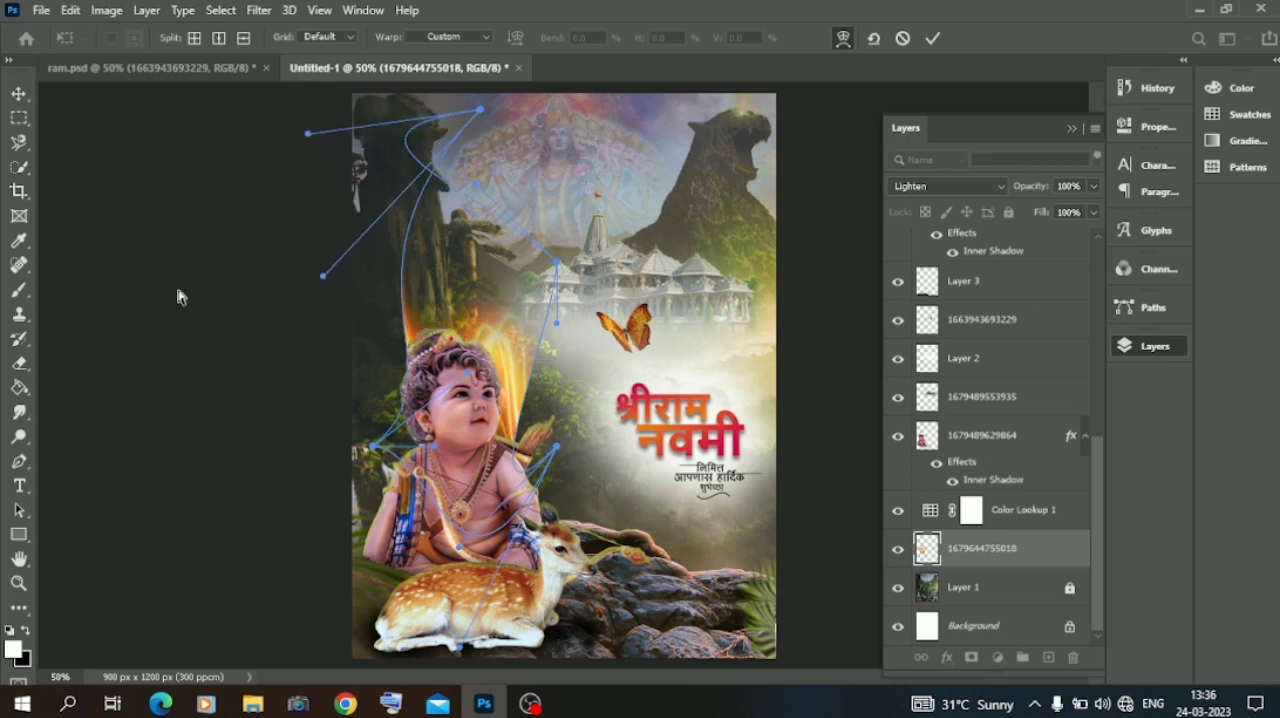
{"action": "left_click", "coordinate": [933, 39]}
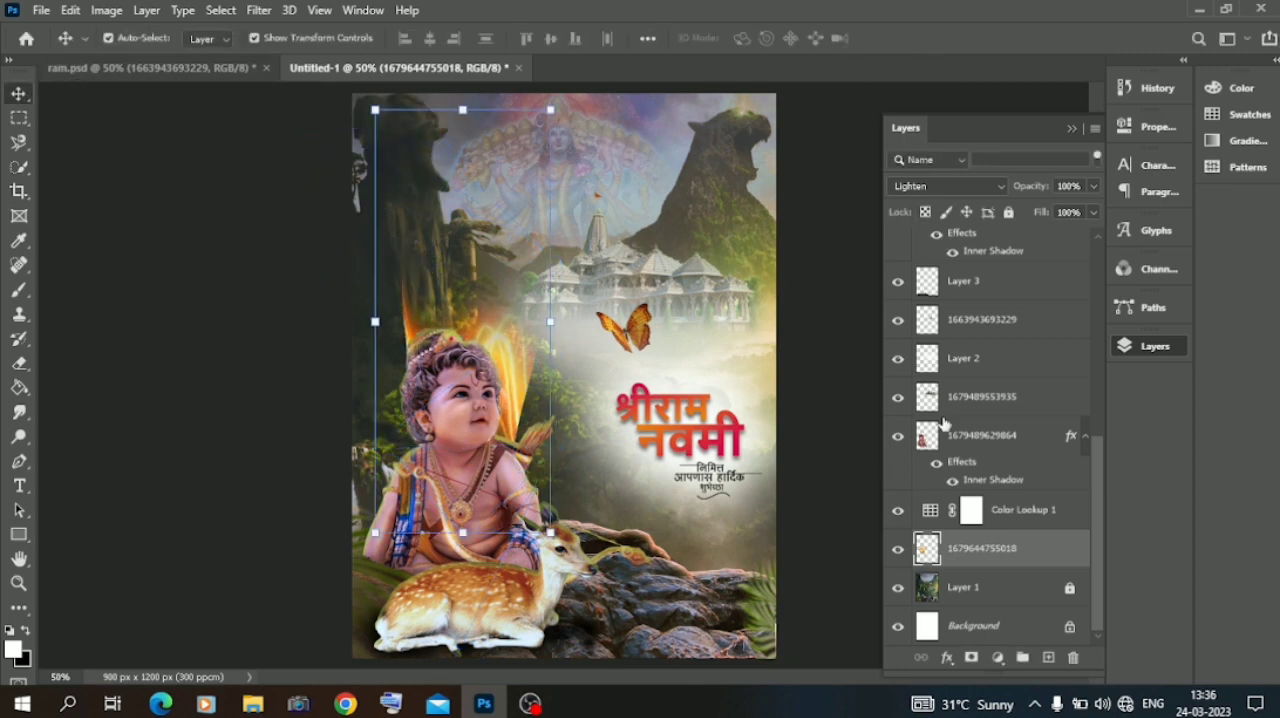
{"action": "right_click", "coordinate": [981, 552]}
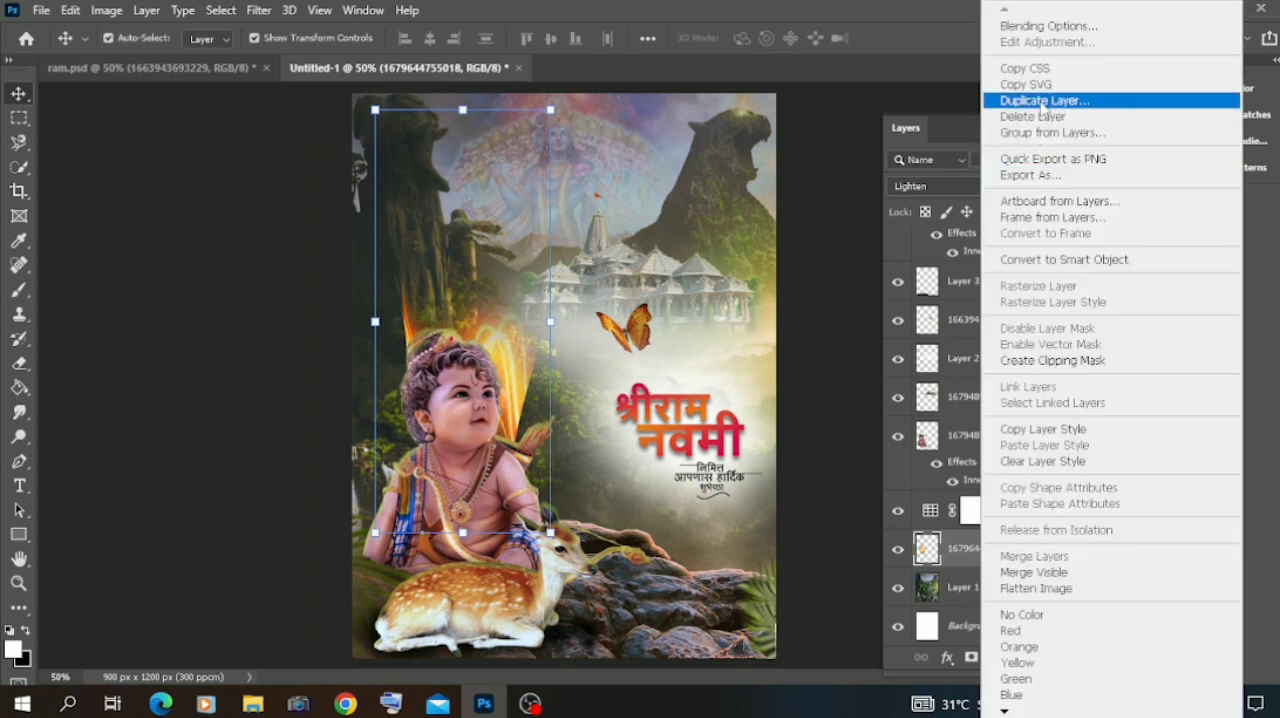
{"action": "left_click", "coordinate": [1035, 98]}
{"action": "left_click", "coordinate": [799, 181]}
{"action": "right_click", "coordinate": [550, 322]}
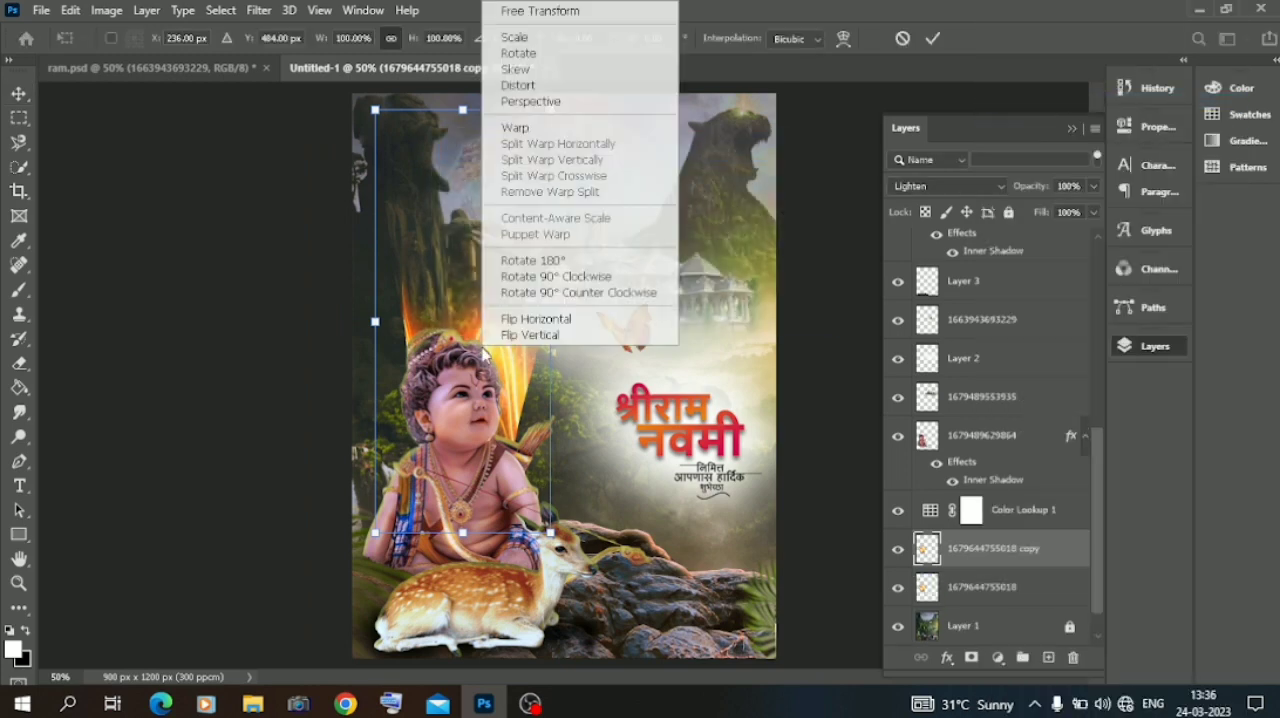
{"action": "left_click", "coordinate": [545, 318]}
Rotate the flipped streak copy to about 136° and move it so its streaks fan out left of the child's head.
{"action": "left_click_drag", "start_coordinate": [390, 340], "coordinate": [390, 325]}
{"action": "left_click_drag", "start_coordinate": [348, 106], "coordinate": [295, 206]}
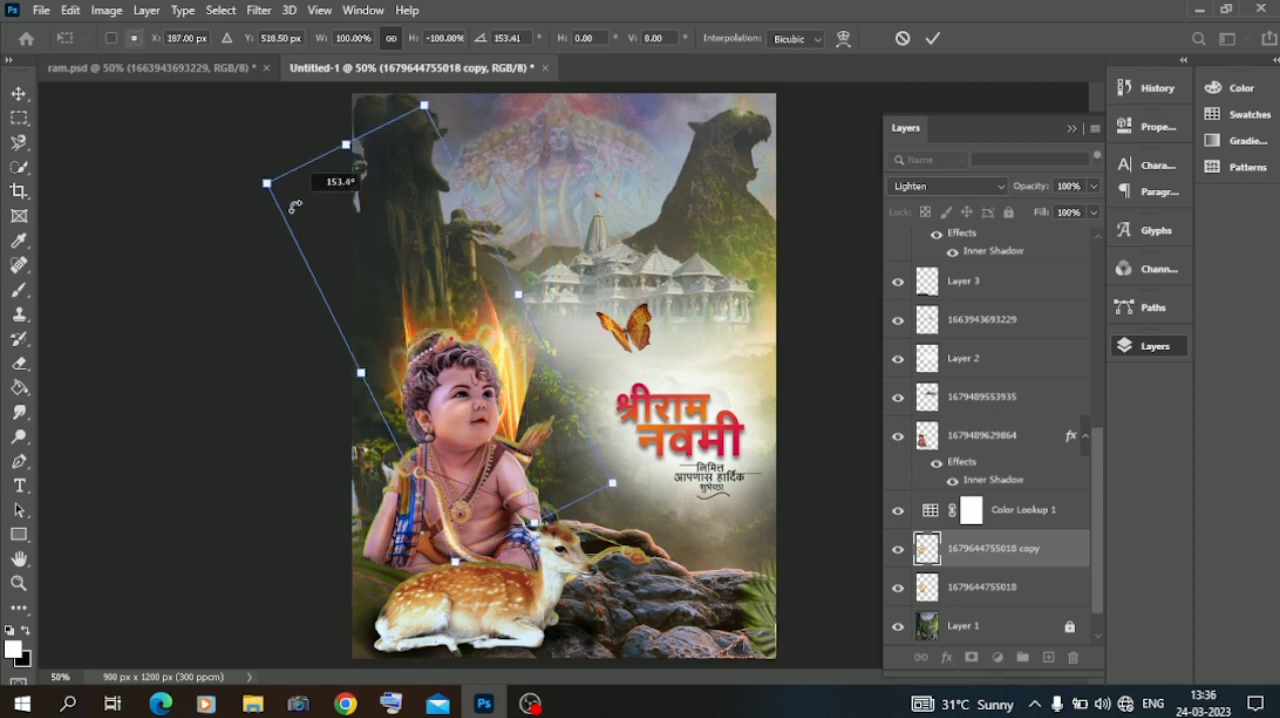
{"action": "left_click_drag", "start_coordinate": [335, 244], "coordinate": [295, 266]}
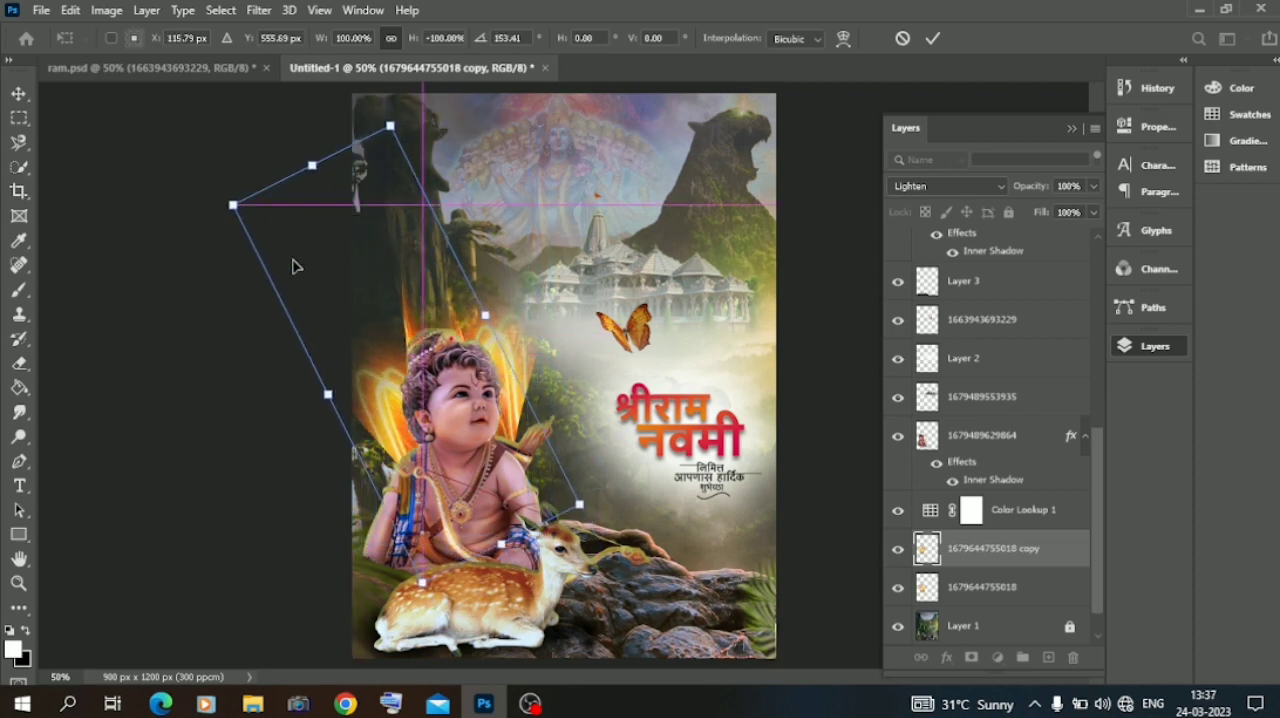
{"action": "left_click_drag", "start_coordinate": [415, 107], "coordinate": [338, 119]}
{"action": "left_click_drag", "start_coordinate": [395, 272], "coordinate": [367, 265]}
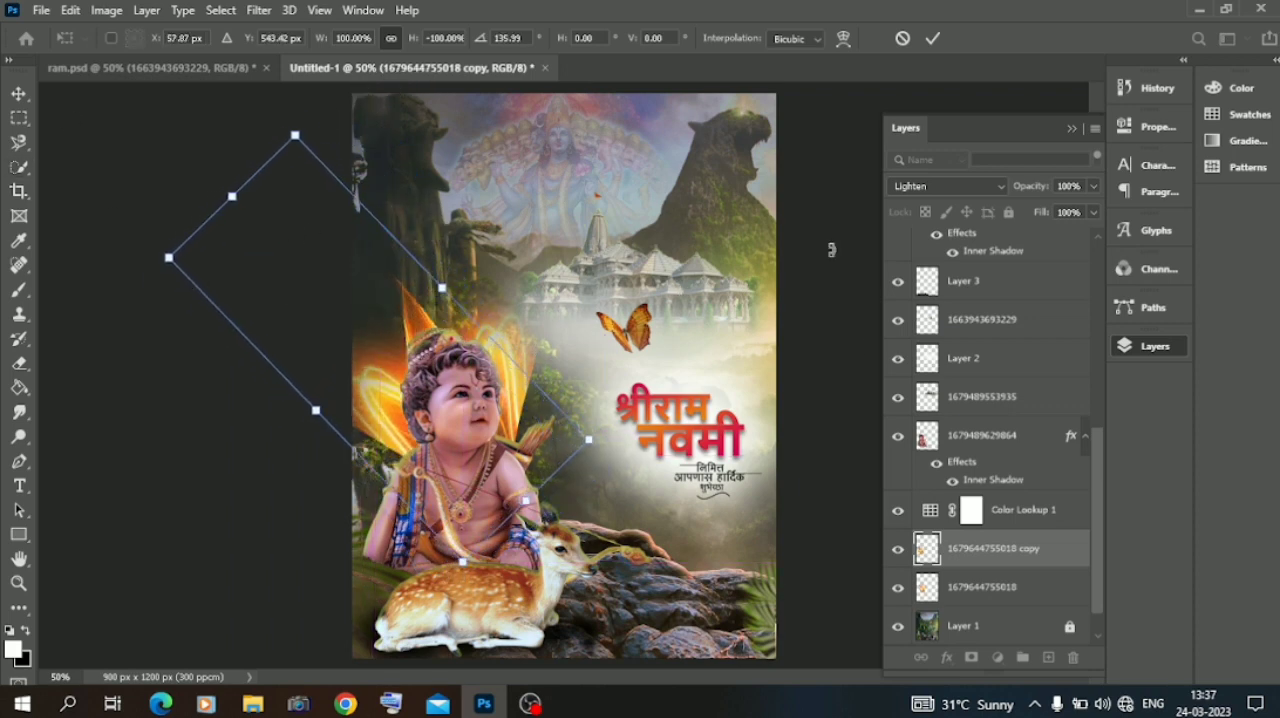
{"action": "left_click", "coordinate": [961, 588]}
{"action": "left_click_drag", "start_coordinate": [564, 94], "coordinate": [551, 181]}
{"action": "key", "text": "Return"}
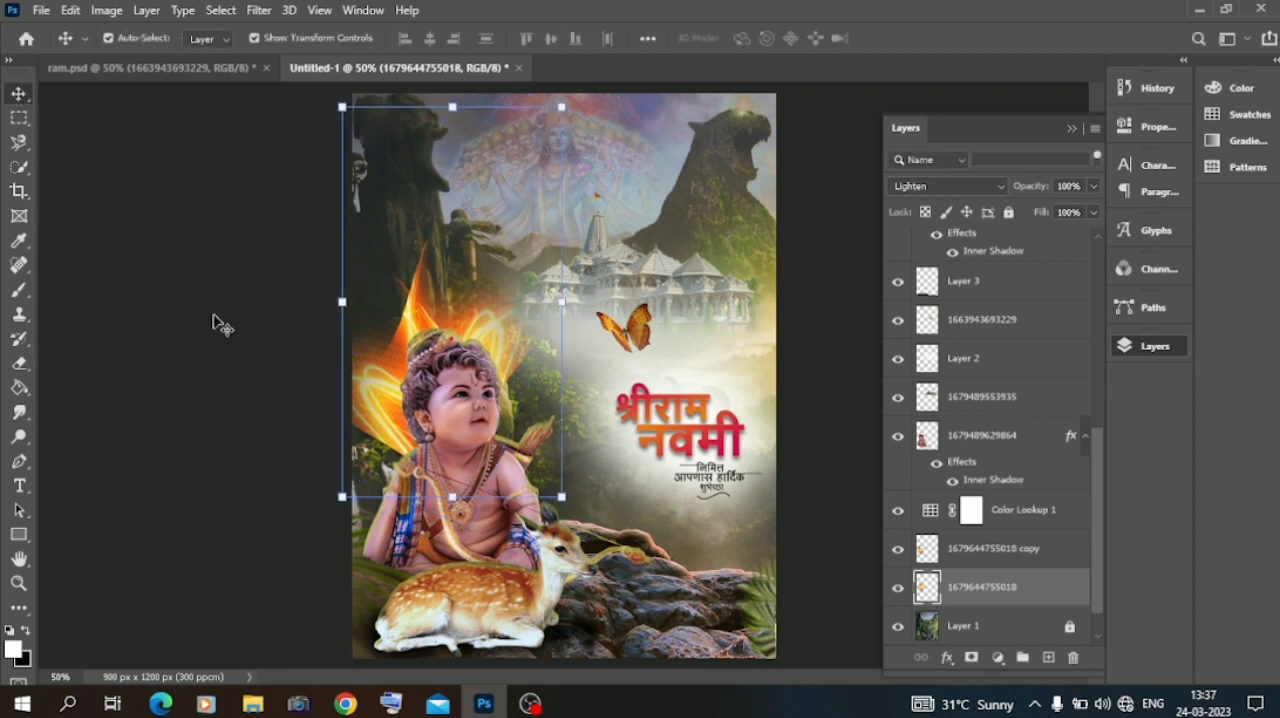
Rotate the streak copy by about -28° and move it down and left, behind the left side of the child's head.
{"action": "left_click", "coordinate": [935, 548]}
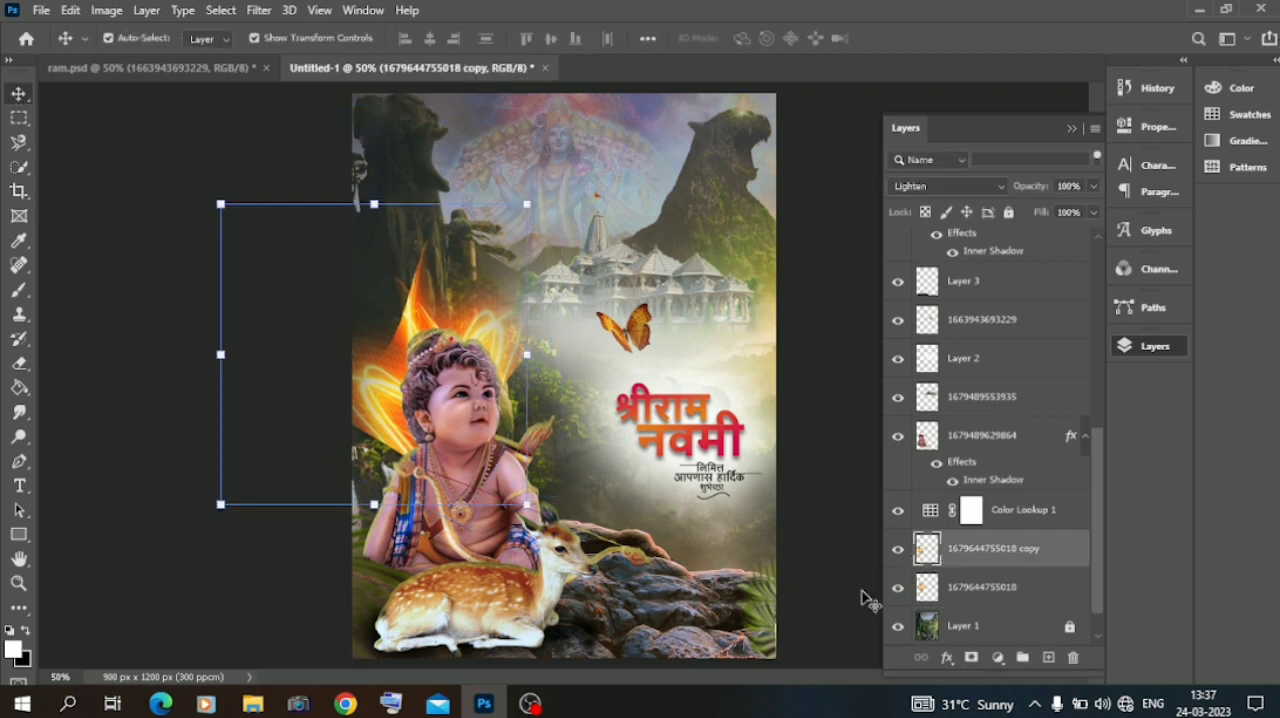
{"action": "left_click_drag", "start_coordinate": [387, 356], "coordinate": [411, 333]}
{"action": "left_click_drag", "start_coordinate": [233, 170], "coordinate": [180, 264]}
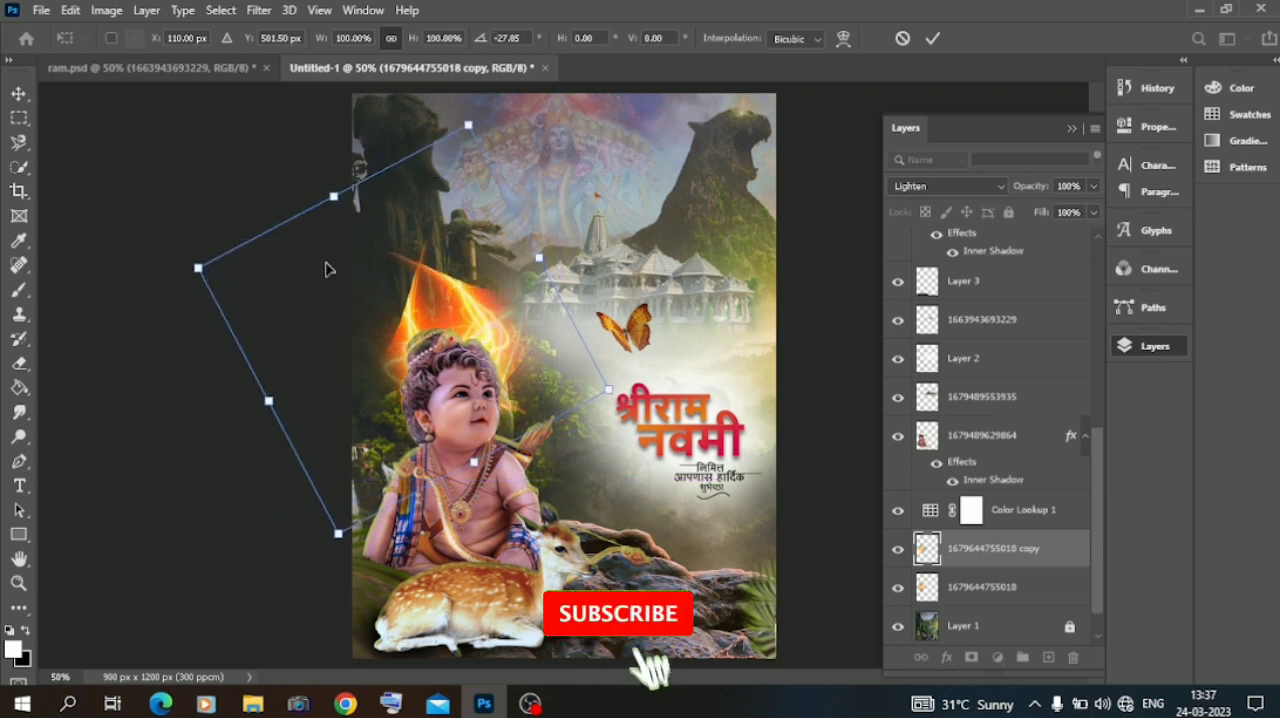
{"action": "left_click_drag", "start_coordinate": [329, 266], "coordinate": [297, 295]}
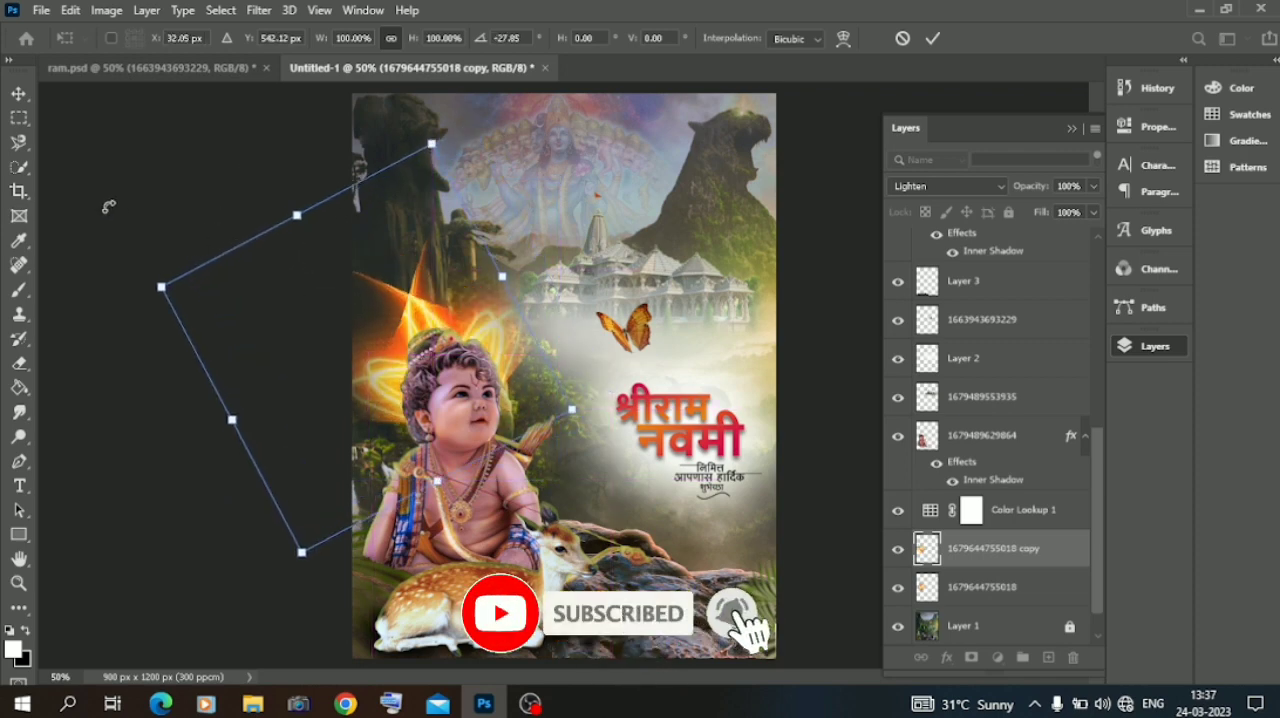
{"action": "left_click", "coordinate": [14, 366]}
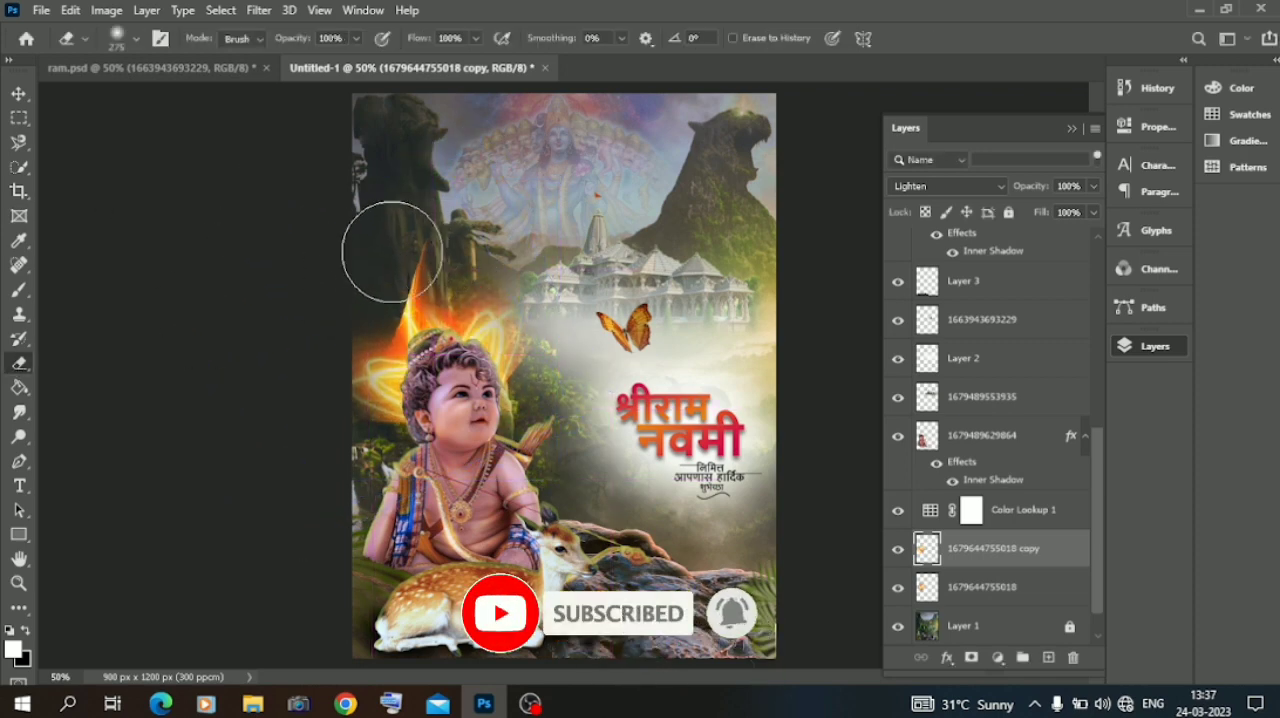
{"action": "left_click", "coordinate": [988, 591]}
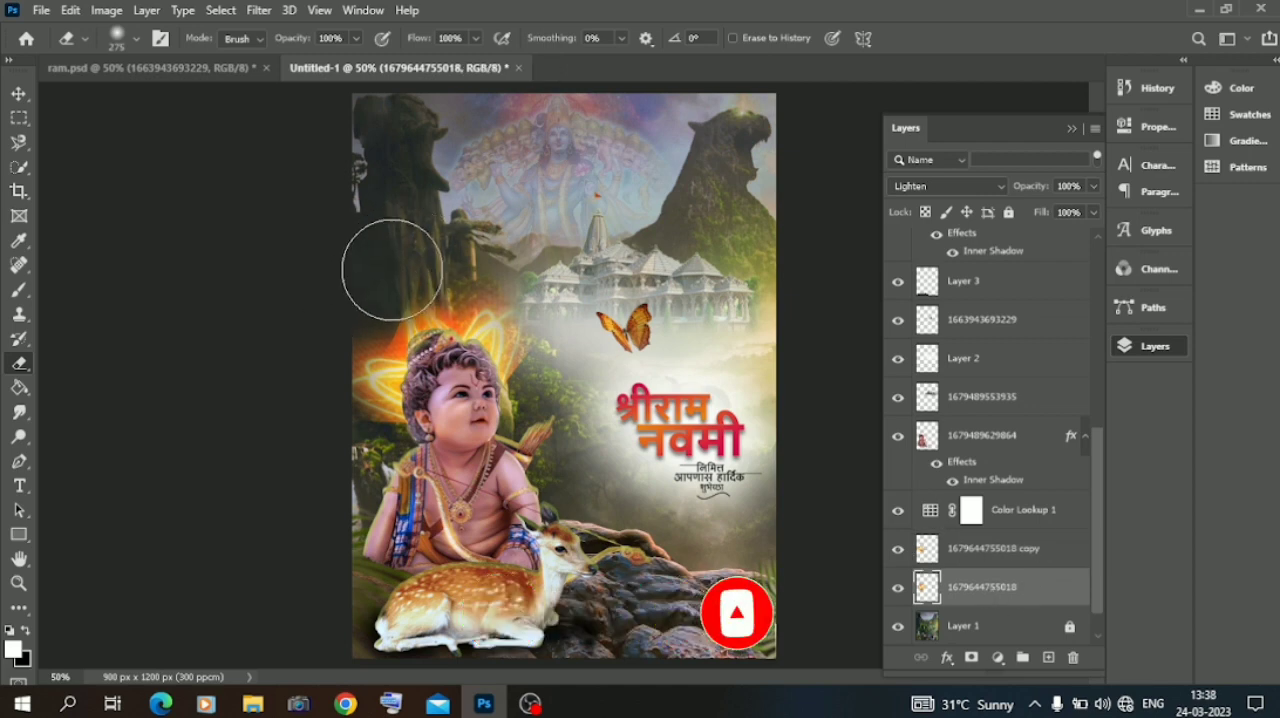
{"action": "key", "text": "v"}
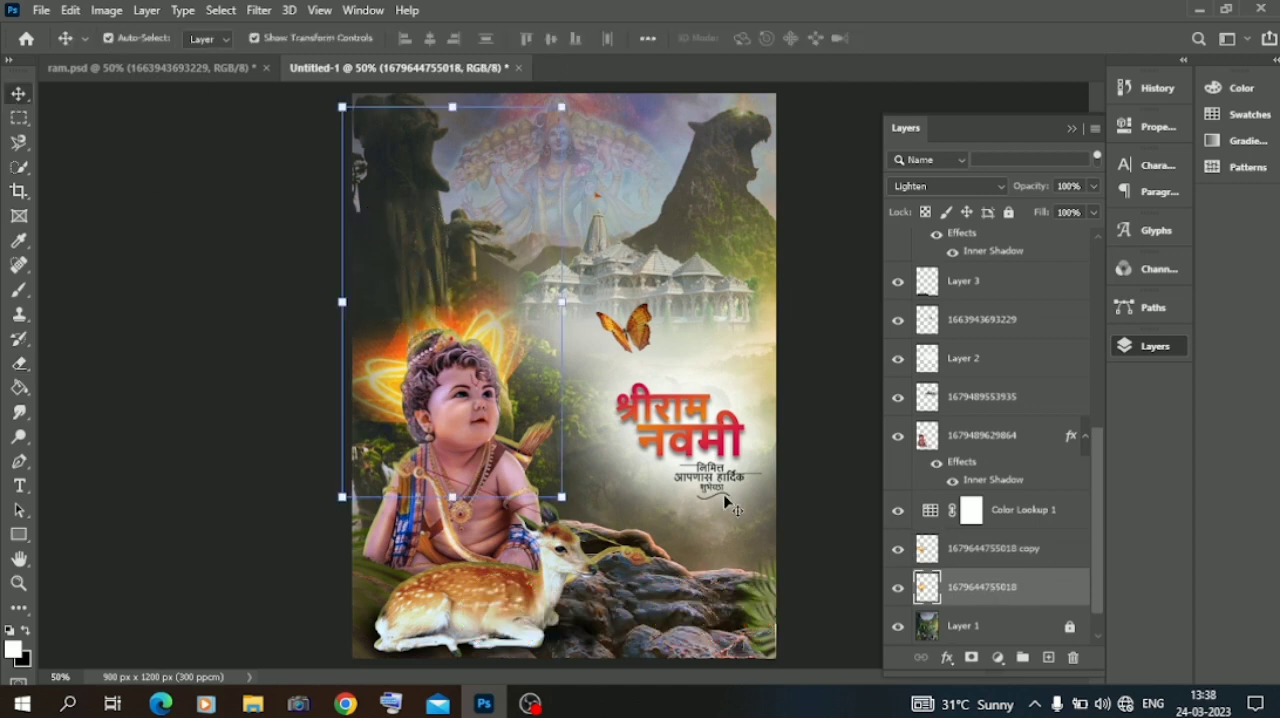
{"action": "right_click", "coordinate": [952, 583]}
{"action": "left_click", "coordinate": [1010, 94]}
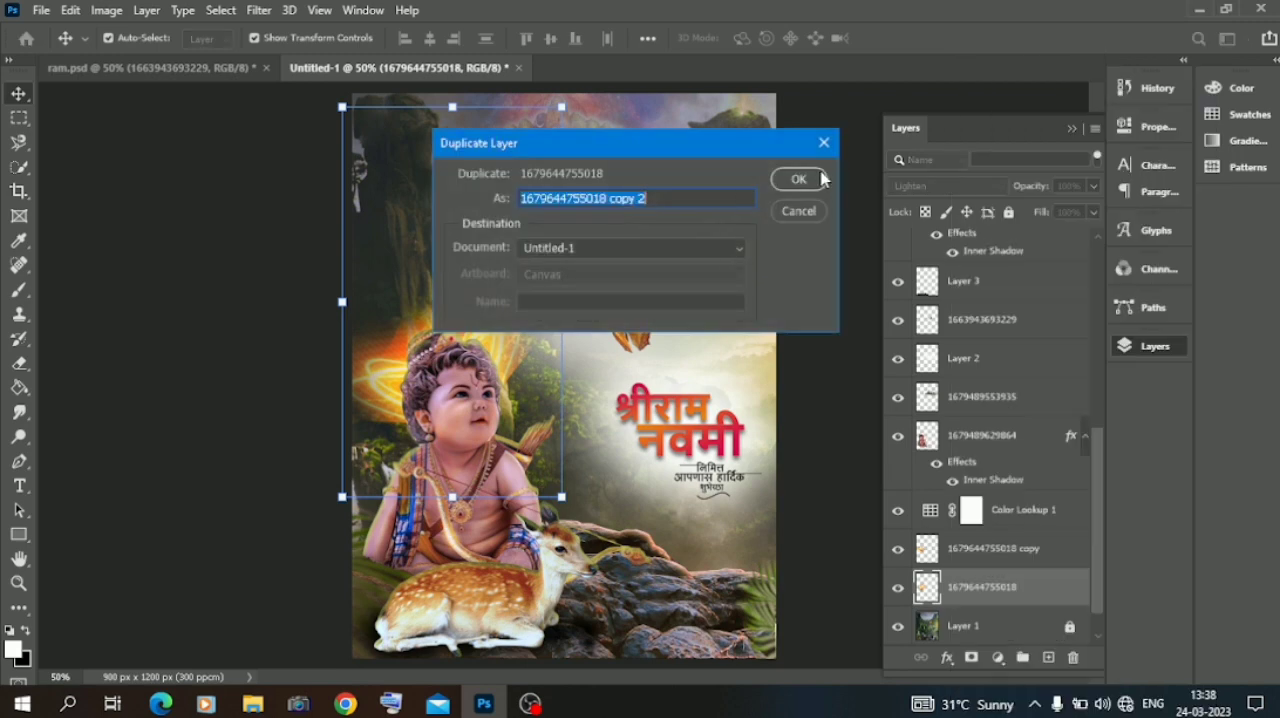
{"action": "left_click", "coordinate": [805, 180]}
Scale the second streak copy to 120%, rotate it to about -151° and position it around the child's head as a halo.
{"action": "left_click_drag", "start_coordinate": [568, 94], "coordinate": [406, 434]}
{"action": "left_click_drag", "start_coordinate": [457, 216], "coordinate": [446, 382]}
{"action": "left_click_drag", "start_coordinate": [286, 272], "coordinate": [452, 216]}
{"action": "left_click_drag", "start_coordinate": [595, 365], "coordinate": [549, 398]}
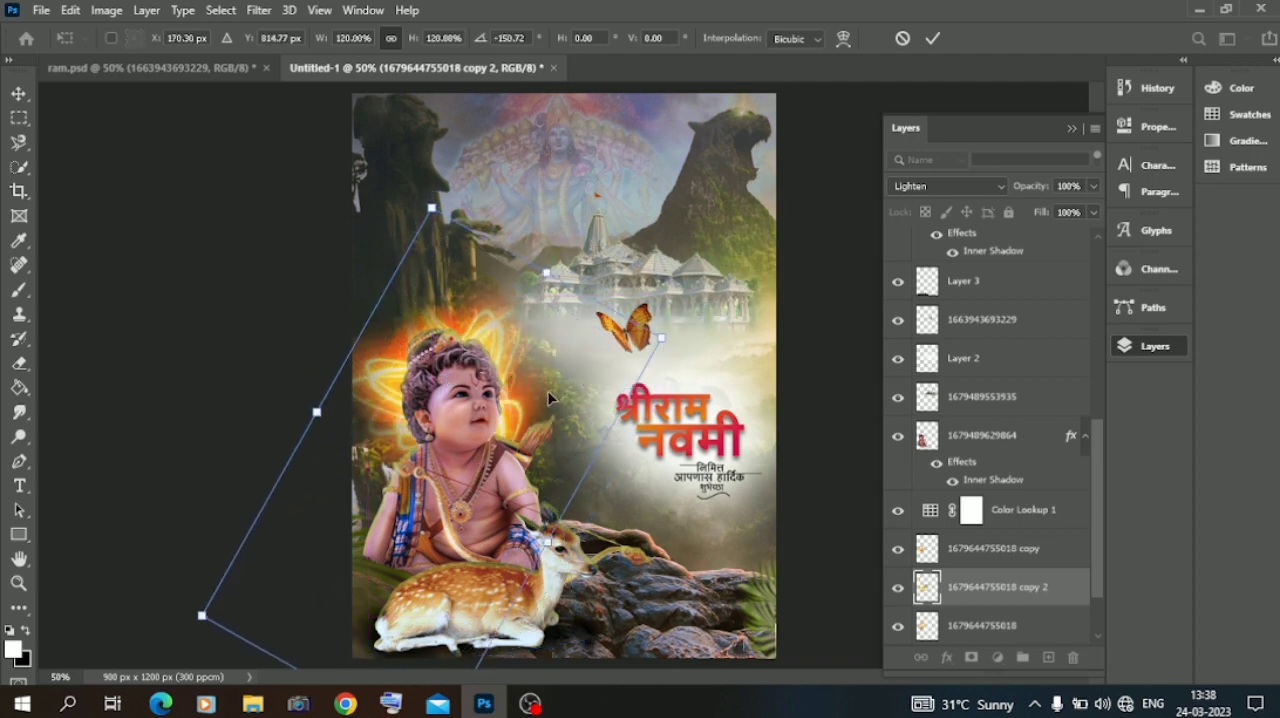
{"action": "left_click", "coordinate": [16, 91]}
{"action": "left_click", "coordinate": [87, 217]}
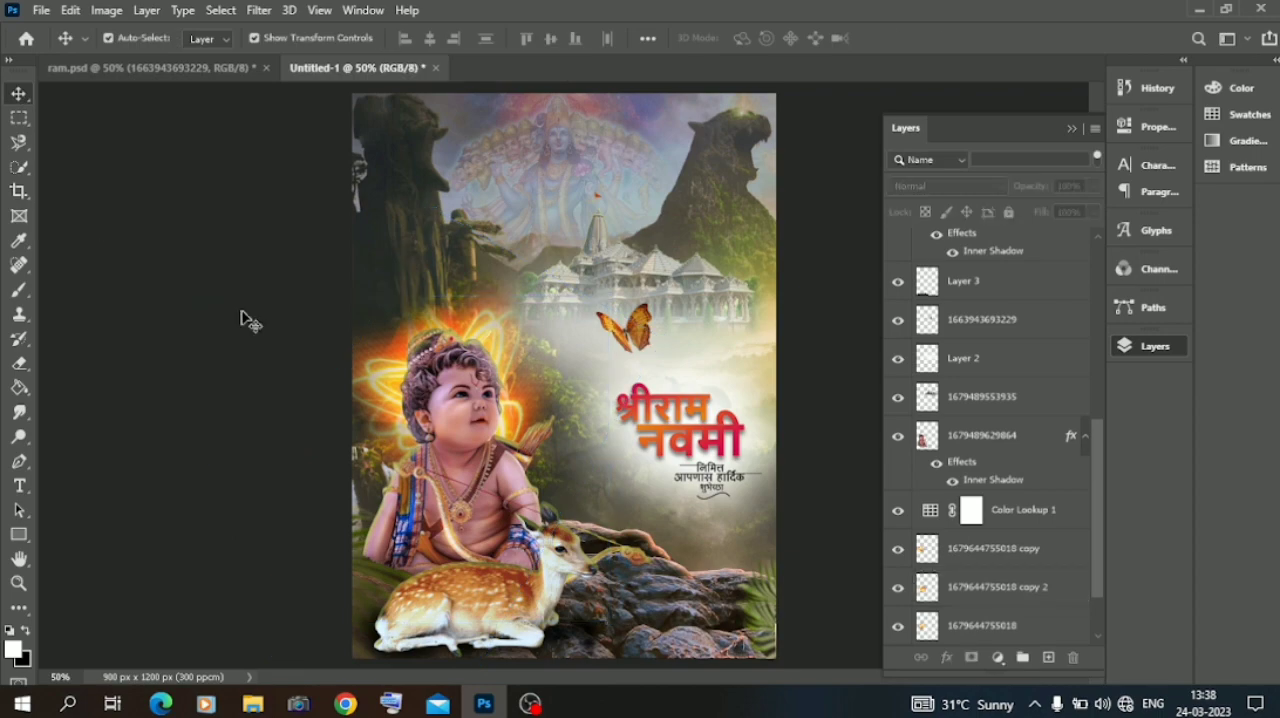